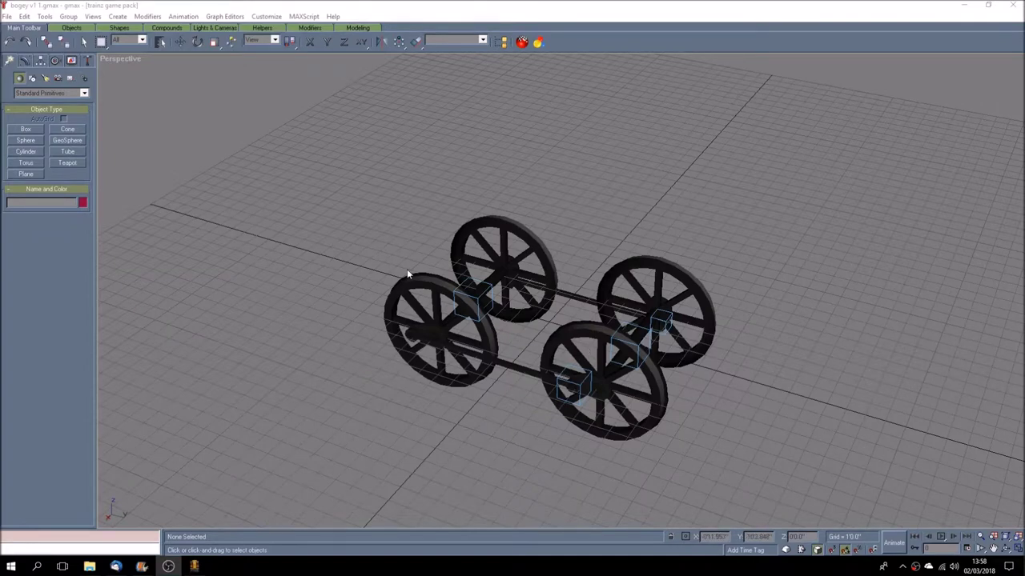
# Step: Orbit the perspective view around the bogey and play its wheel and coupling rod animation
pyautogui.click(1006, 549)
pyautogui.click(1006, 549)
pyautogui.moveTo(592, 374); pyautogui.dragTo(605, 361)
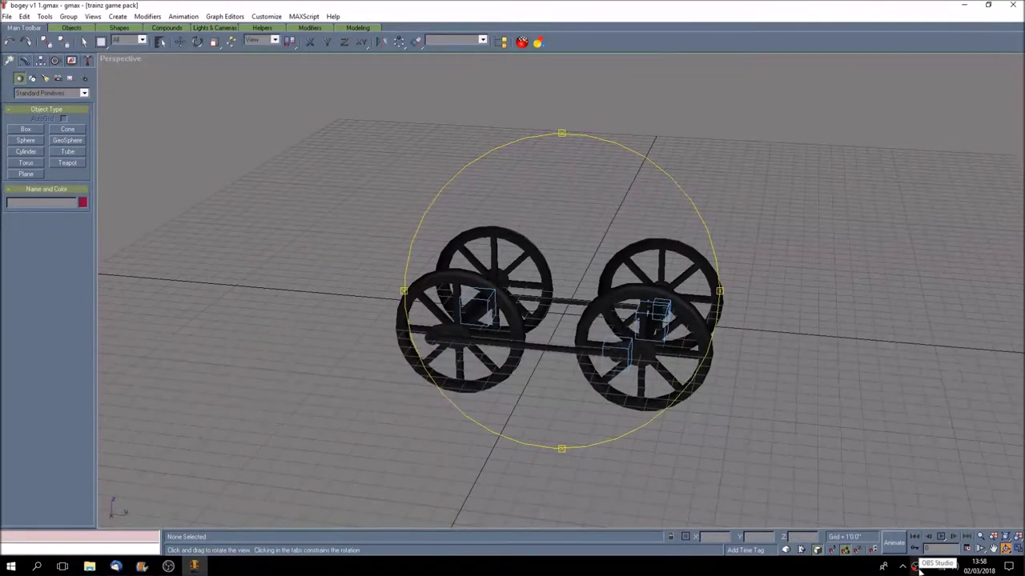
pyautogui.moveTo(534, 354)
pyautogui.mouseDown()
pyautogui.moveTo(552, 352)
pyautogui.moveTo(519, 354)
pyautogui.mouseUp()
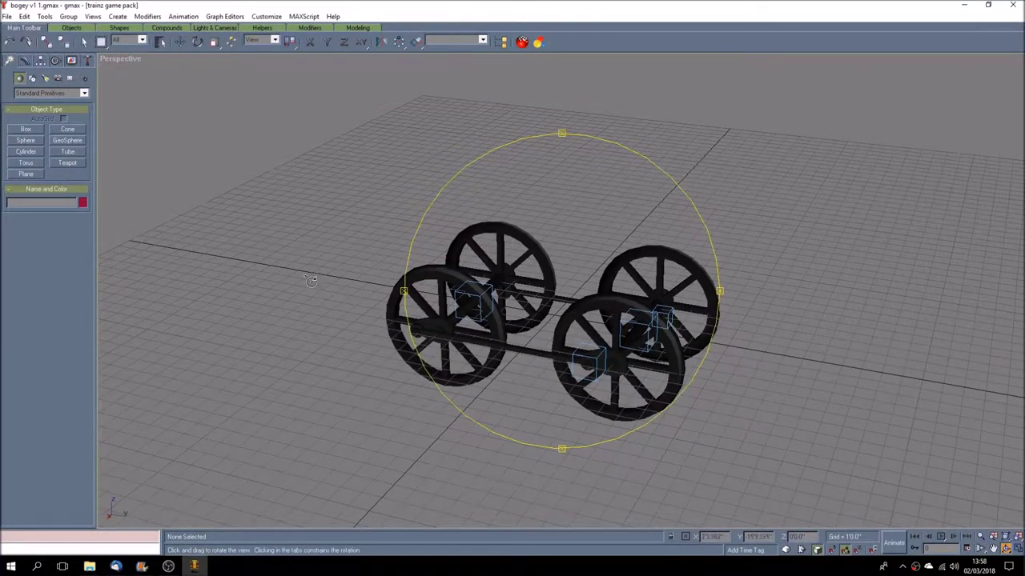
pyautogui.click(942, 537)
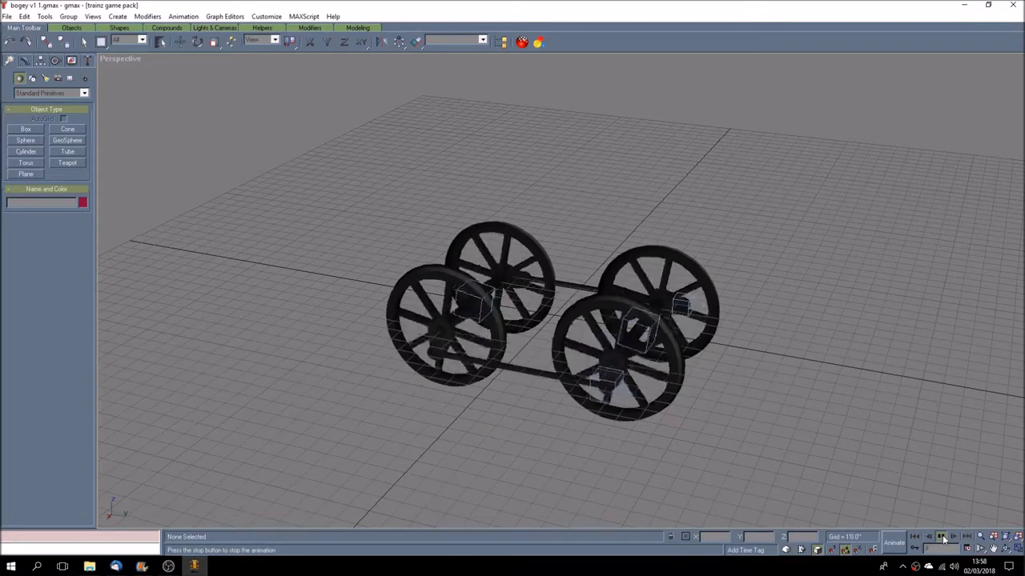
# Step: Examine the wheels, axles and coupling rods in the Top view and select the outer crank pin of the lower axle
pyautogui.click(1014, 550)
pyautogui.click(993, 550)
pyautogui.moveTo(300, 229); pyautogui.dragTo(353, 149)
pyautogui.scroll(-3, 352, 150)
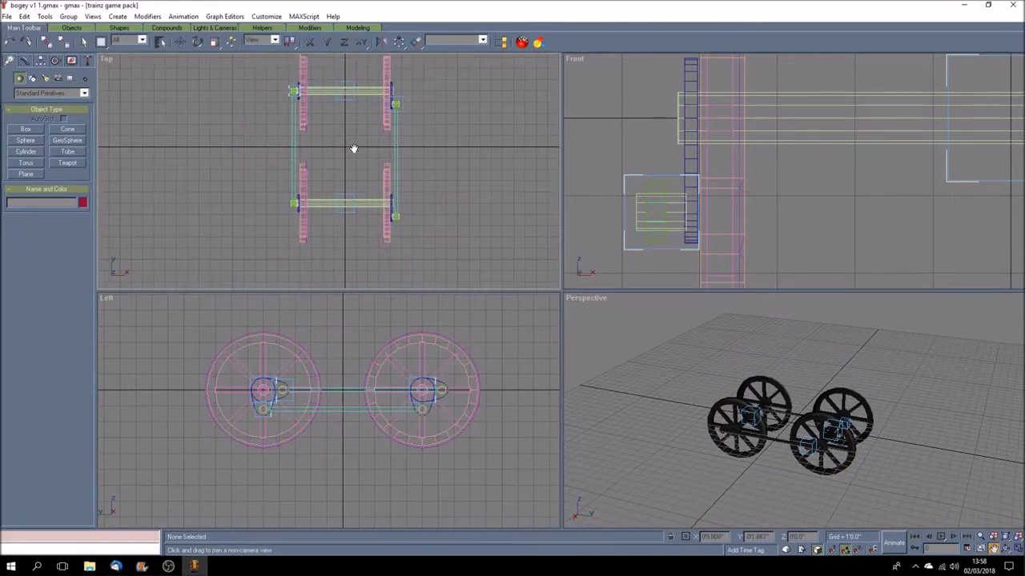
pyautogui.moveTo(333, 218); pyautogui.dragTo(331, 229)
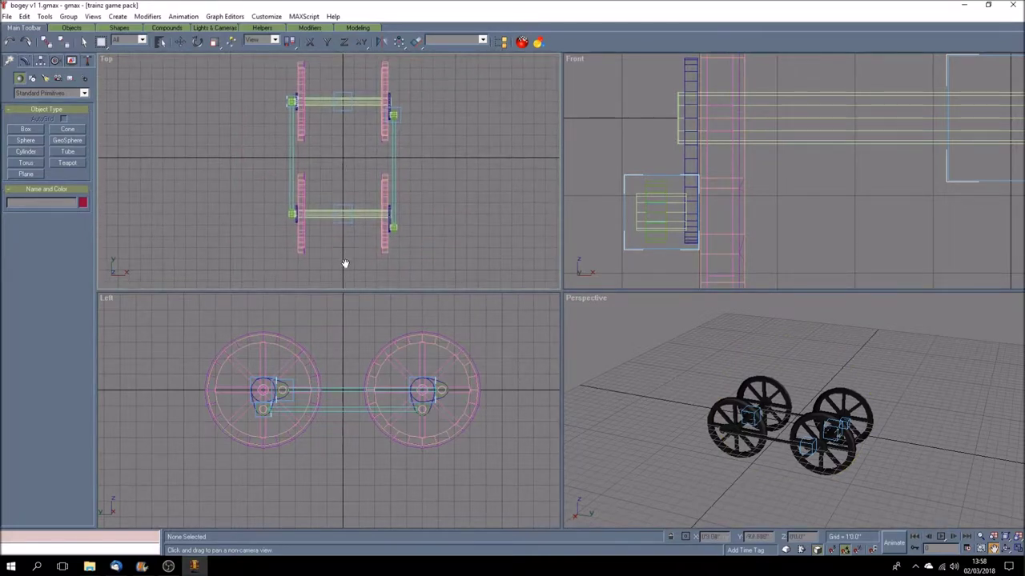
pyautogui.click(1013, 549)
pyautogui.moveTo(629, 432); pyautogui.dragTo(594, 305)
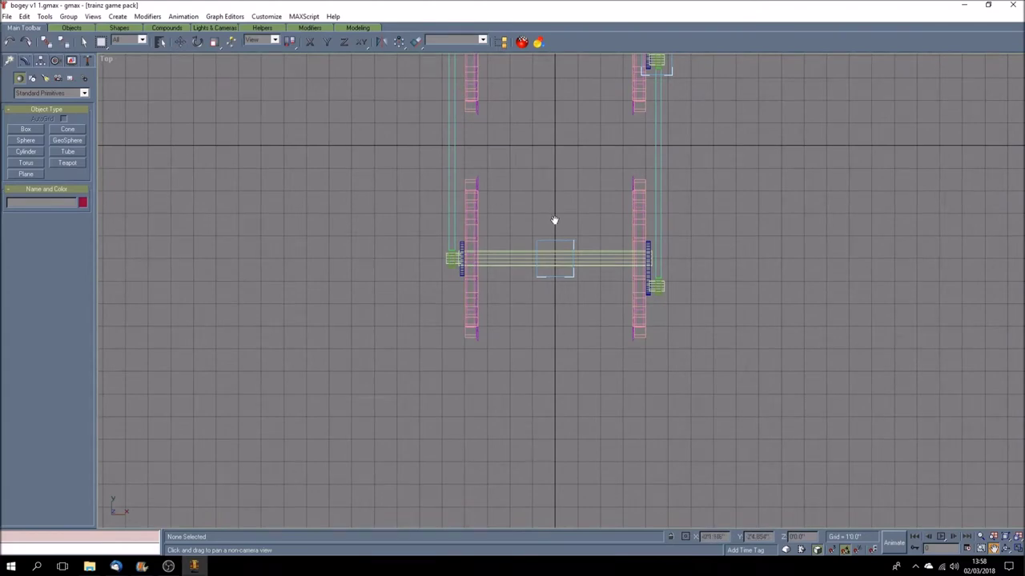
pyautogui.moveTo(534, 226); pyautogui.dragTo(539, 479)
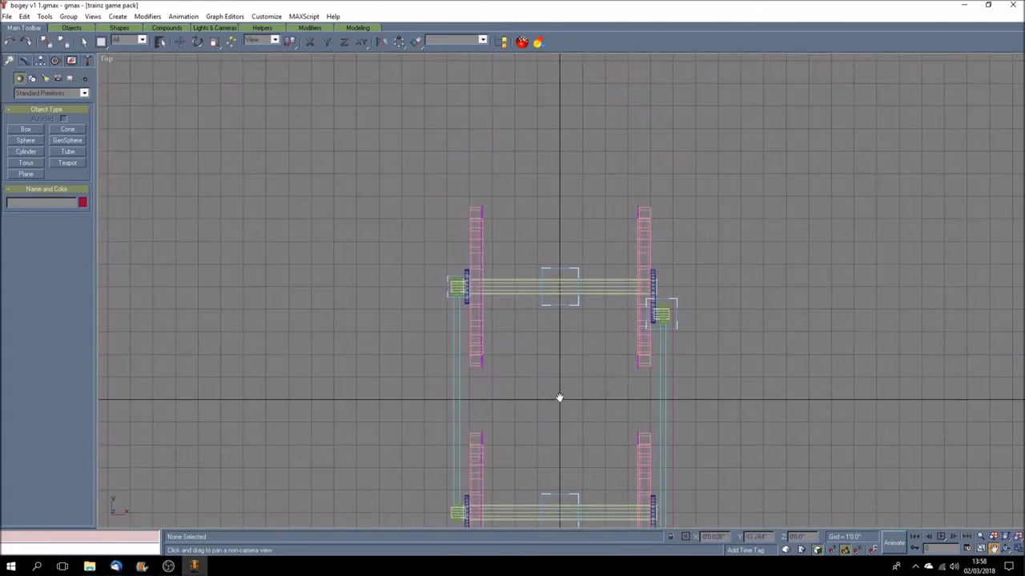
pyautogui.moveTo(555, 420); pyautogui.dragTo(531, 251)
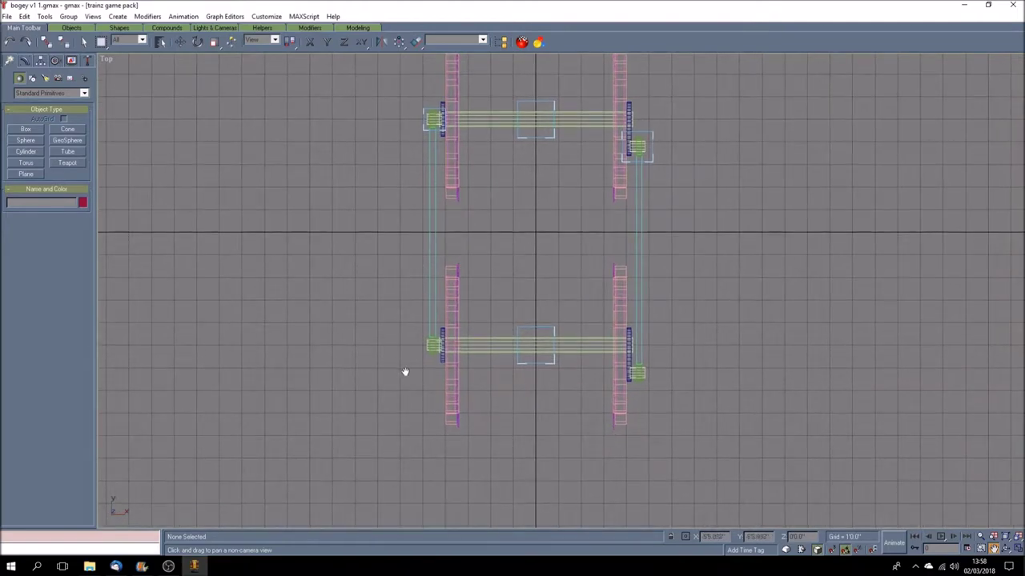
pyautogui.moveTo(537, 333); pyautogui.dragTo(529, 289)
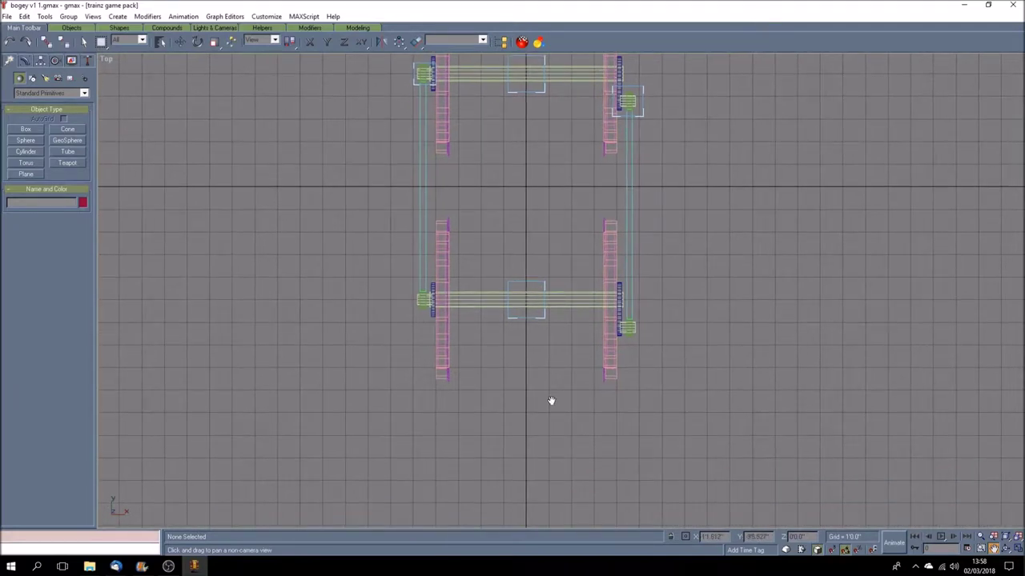
pyautogui.press('q')
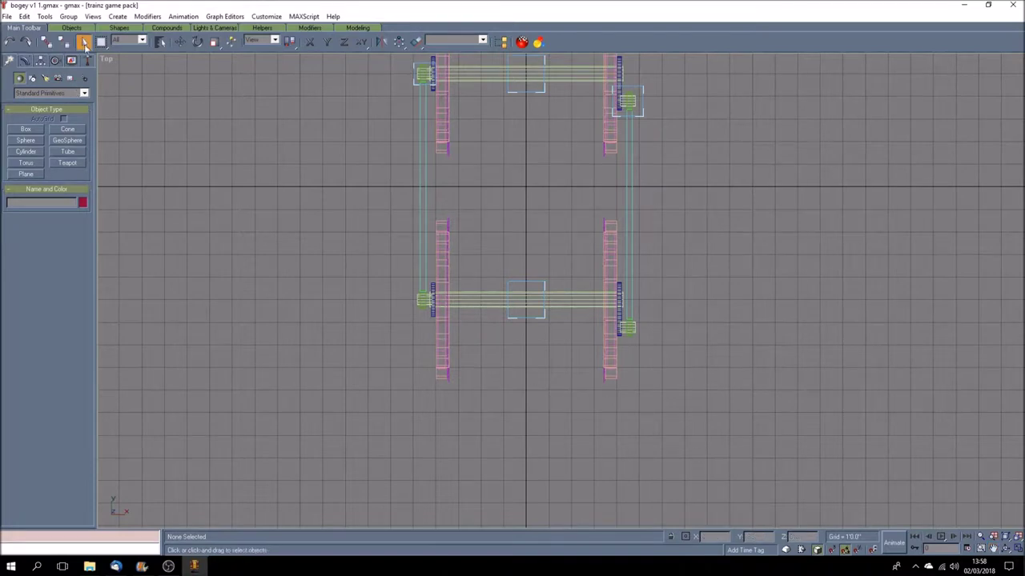
pyautogui.click(629, 329)
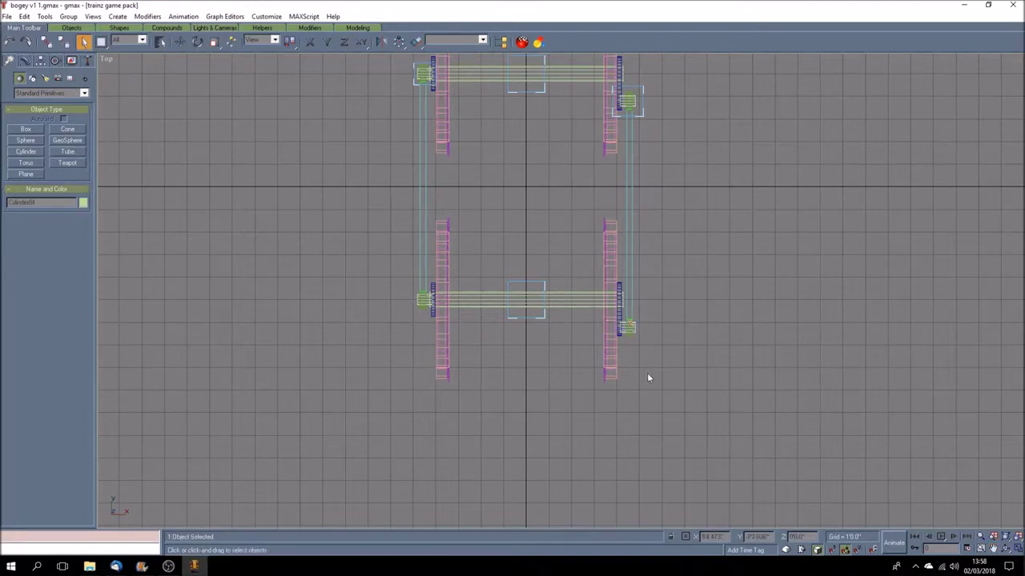
# Step: Return to the four-viewport layout, change the Left viewport to the Right view, and clear the selection
pyautogui.click(1018, 548)
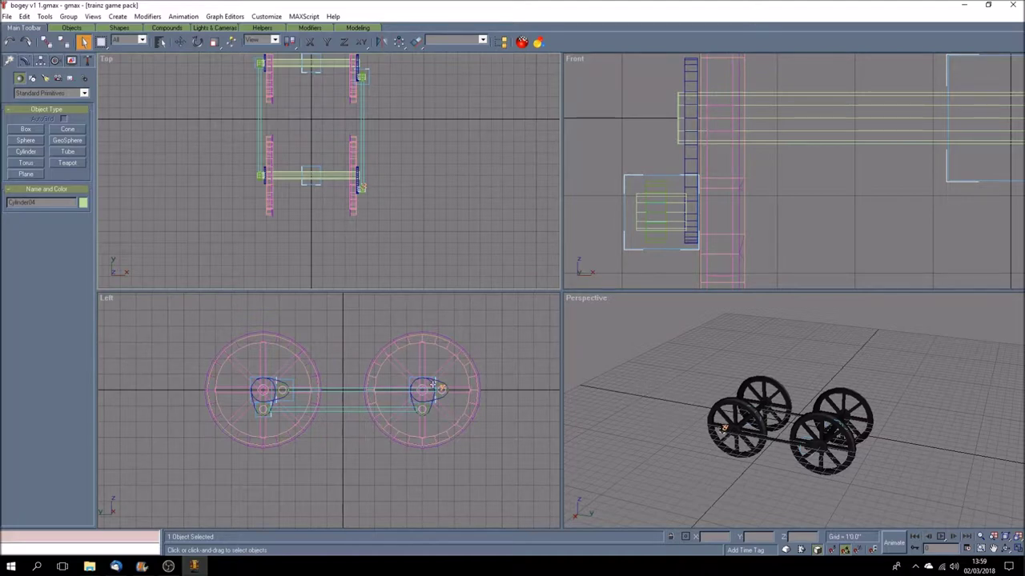
pyautogui.rightClick(107, 300)
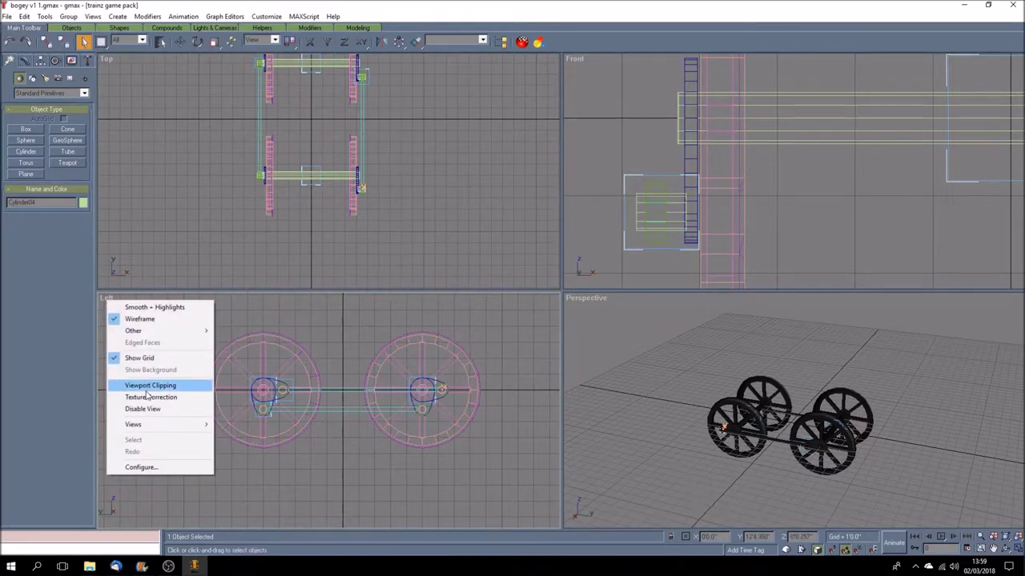
pyautogui.moveTo(168, 429)
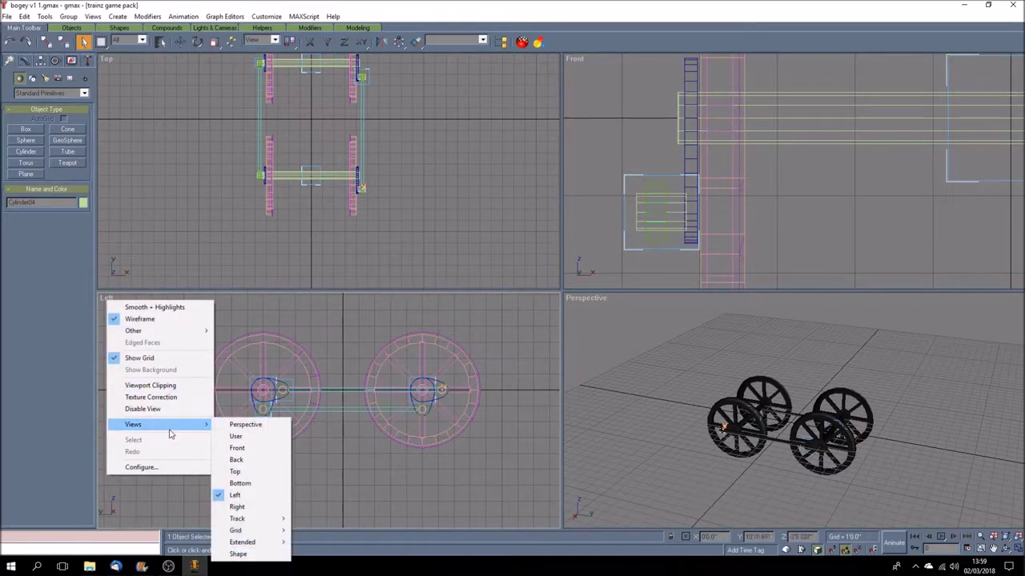
pyautogui.click(254, 508)
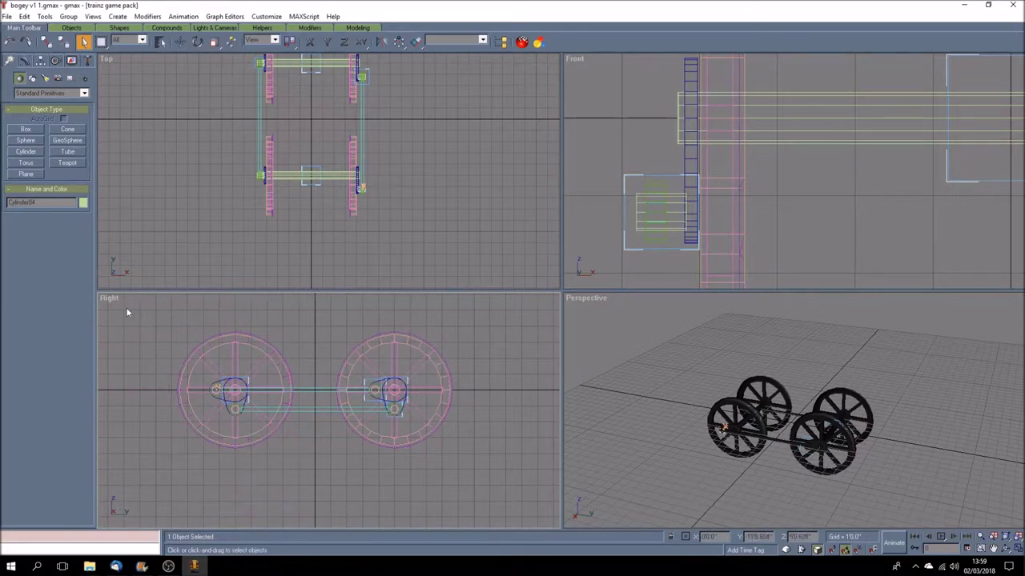
pyautogui.click(199, 397)
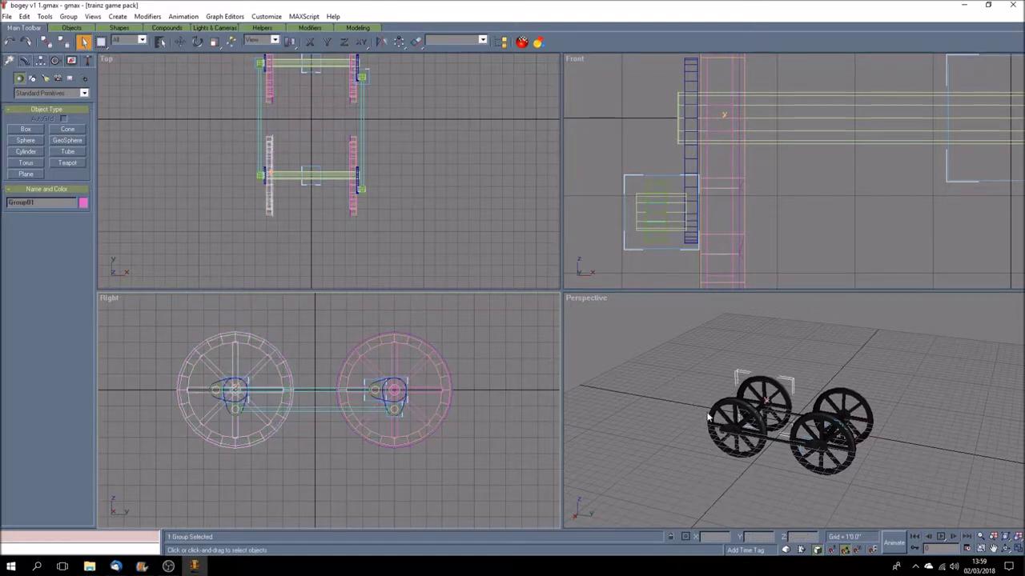
pyautogui.click(160, 396)
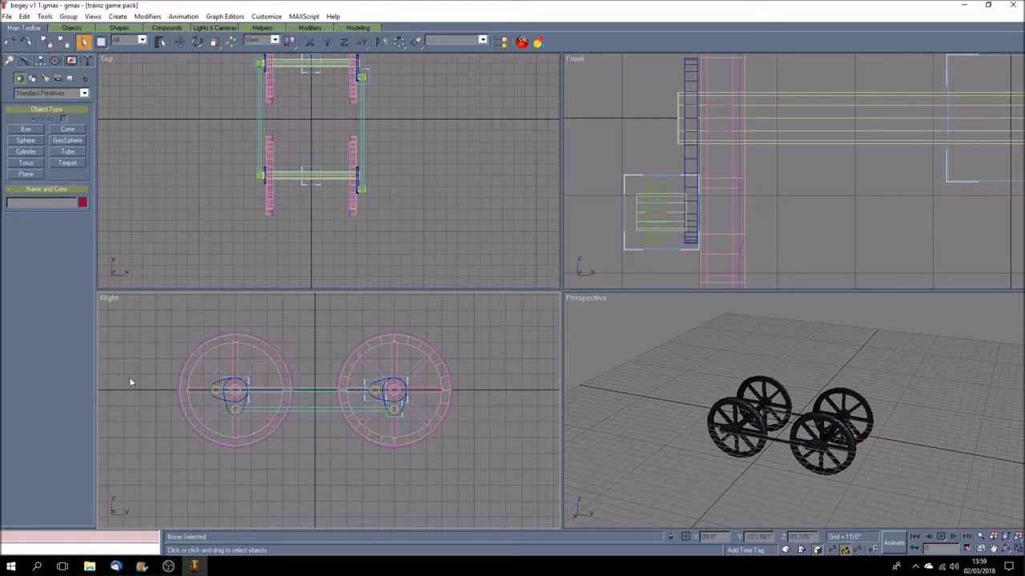
# Step: Create a cylinder in the Right view in the empty space ahead of the wheels and set its radius to 1'3"
pyautogui.click(993, 548)
pyautogui.moveTo(226, 388); pyautogui.dragTo(305, 395)
pyautogui.click(1016, 549)
pyautogui.moveTo(659, 336)
pyautogui.mouseDown()
pyautogui.moveTo(647, 358)
pyautogui.moveTo(585, 325)
pyautogui.moveTo(663, 327)
pyautogui.moveTo(649, 327)
pyautogui.mouseUp()
pyautogui.scroll(-2, 647, 358)
pyautogui.scroll(-2, 643, 354)
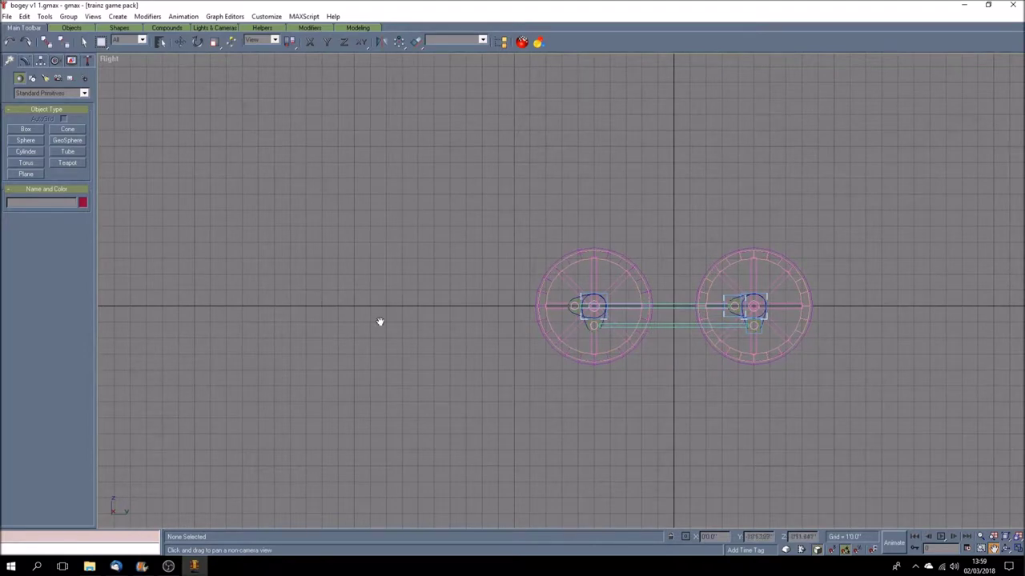
pyautogui.click(29, 152)
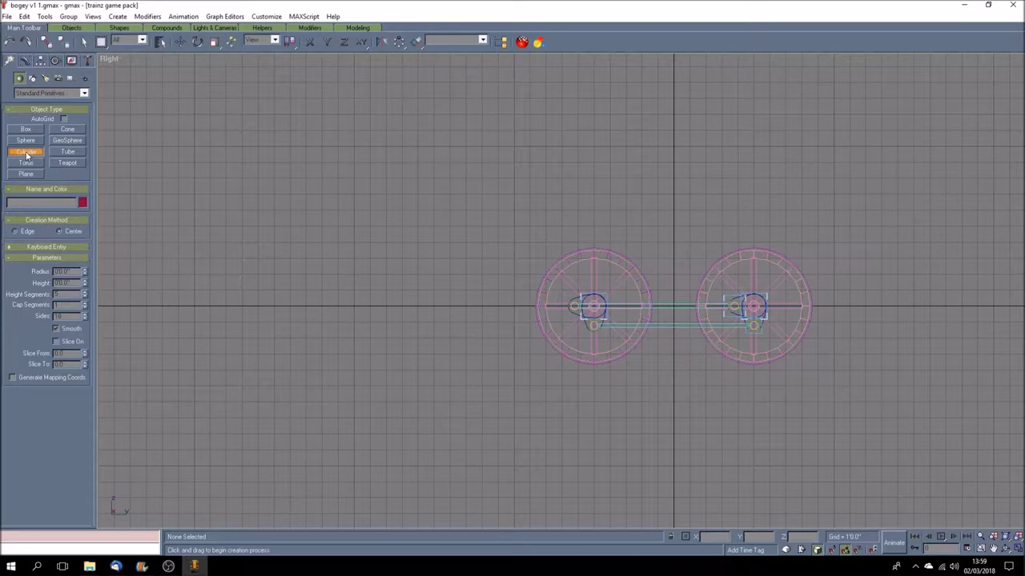
pyautogui.moveTo(350, 287); pyautogui.dragTo(359, 303)
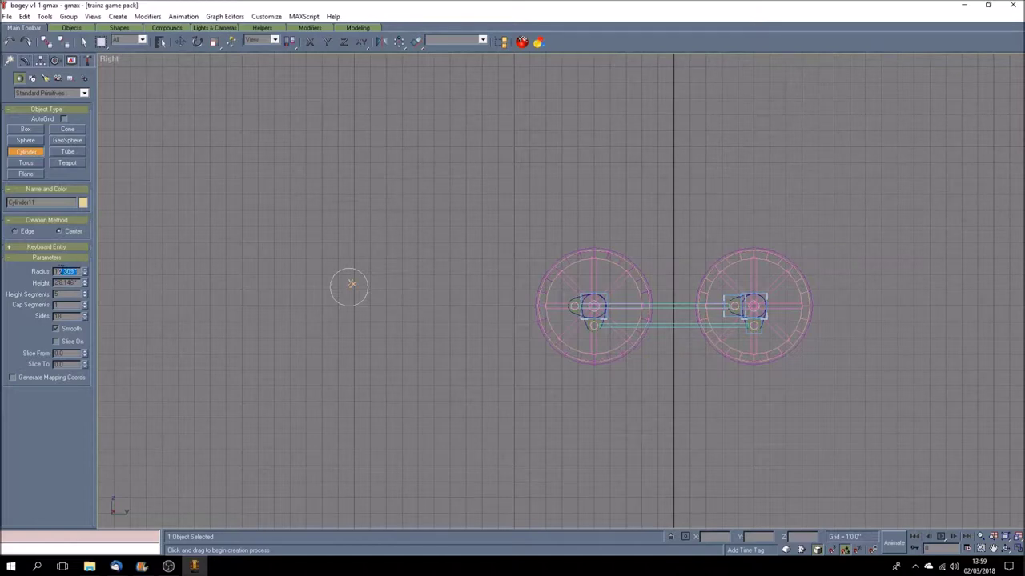
pyautogui.write('12')
pyautogui.press('Return')
# Step: Rotate the new cylinder 90 degrees about the Y axis so it lies lengthwise along the bogey
pyautogui.press('e')
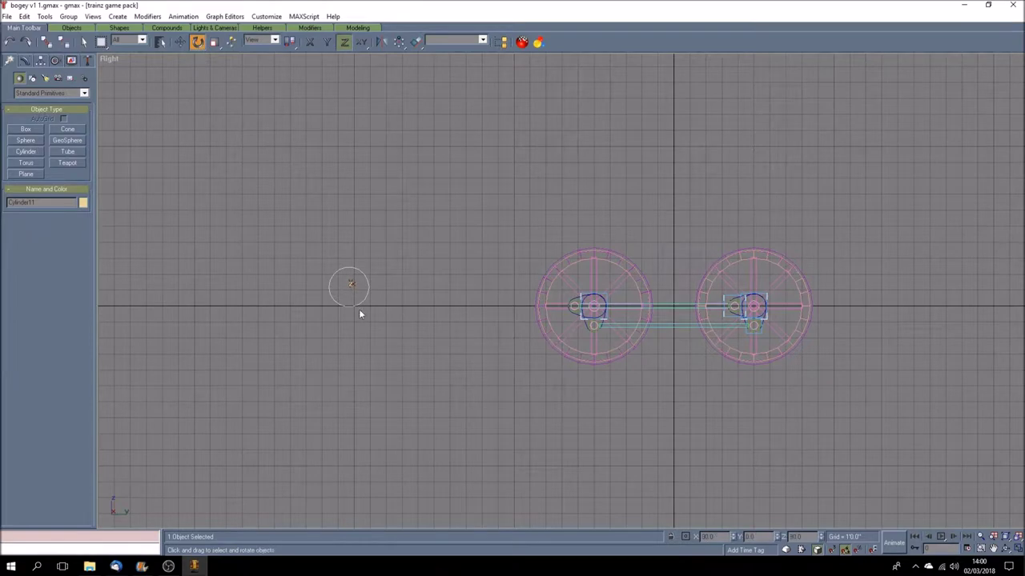
pyautogui.click(326, 42)
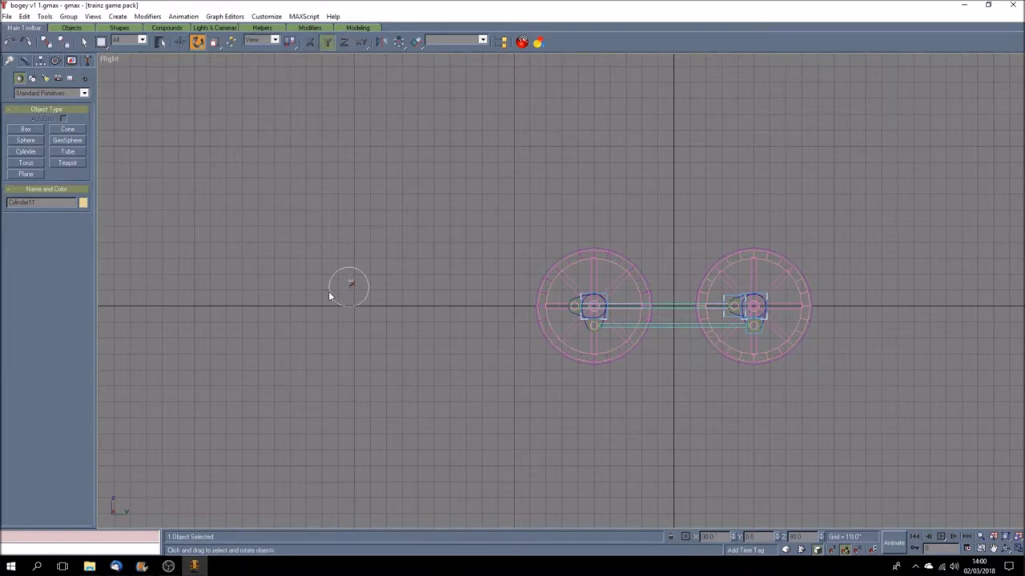
pyautogui.moveTo(328, 292); pyautogui.dragTo(368, 340)
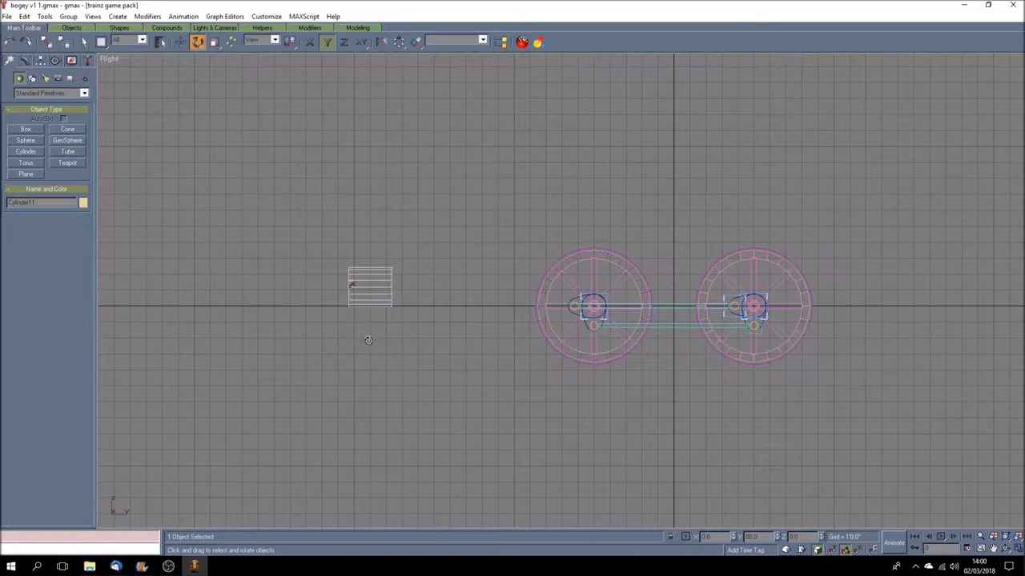
# Step: Set the height of the new cylinder to 4'0"
pyautogui.click(26, 61)
pyautogui.moveTo(78, 289); pyautogui.dragTo(19, 270)
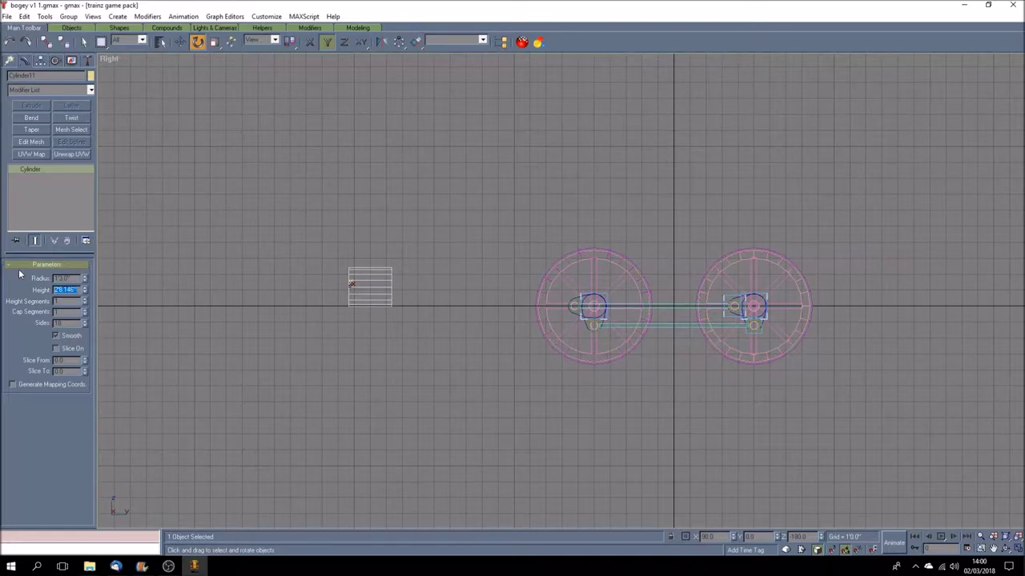
pyautogui.write('0')
pyautogui.press('Return')
pyautogui.press('Return')
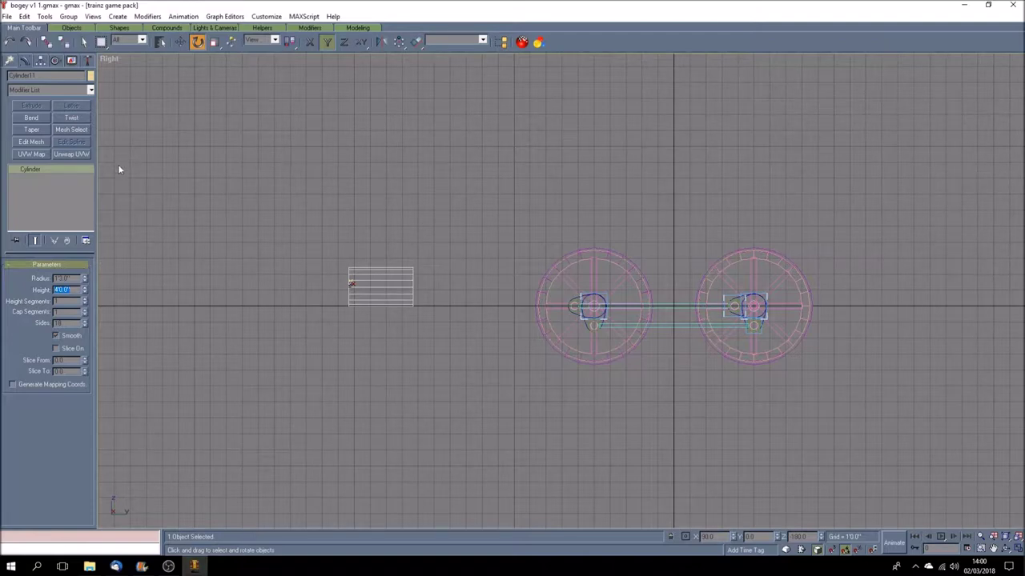
# Step: Center the cylinder's pivot on the object, align the pivot to the world axes, and deselect the cylinder
pyautogui.click(40, 61)
pyautogui.click(54, 130)
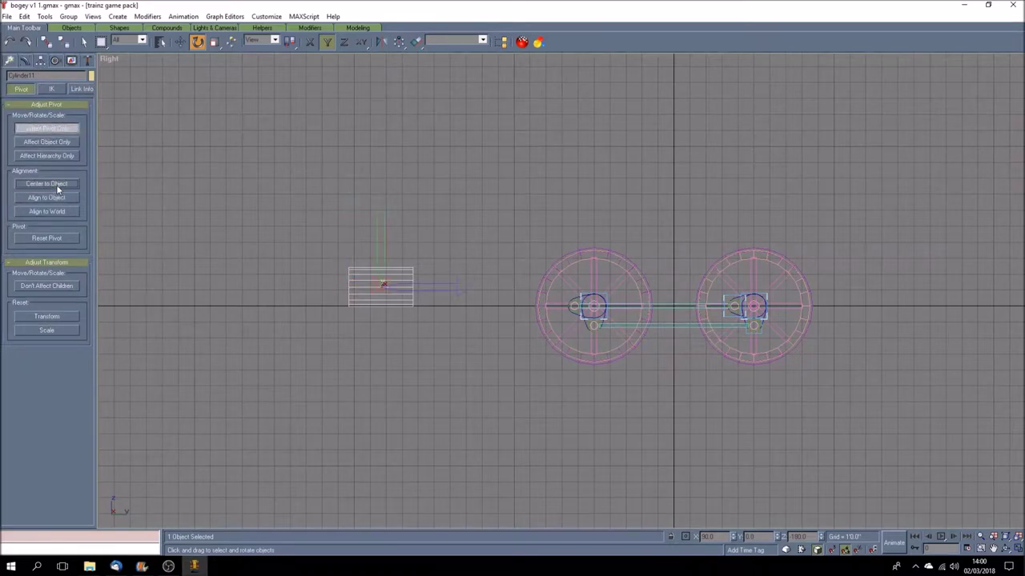
pyautogui.click(61, 212)
pyautogui.click(55, 128)
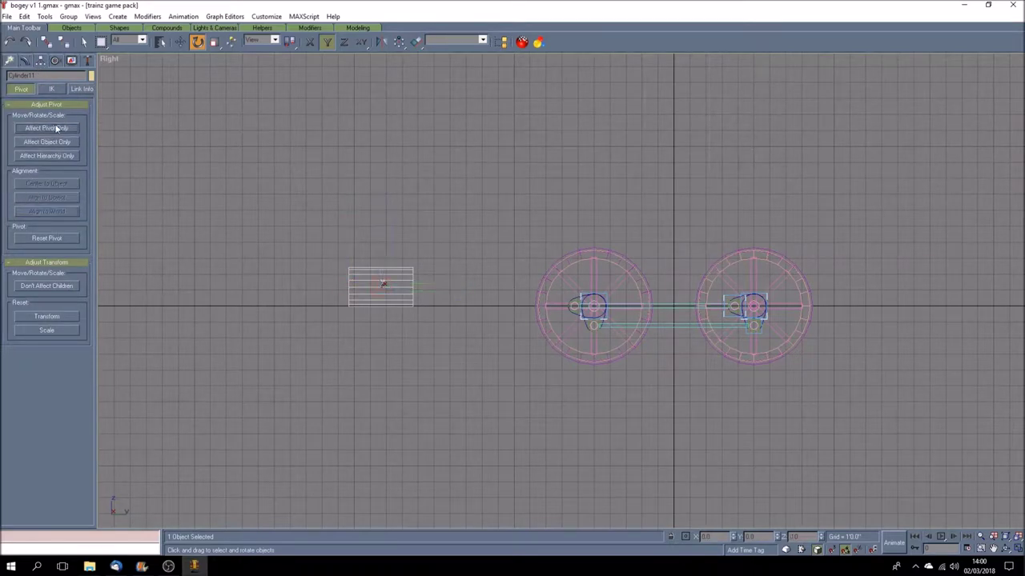
pyautogui.click(312, 298)
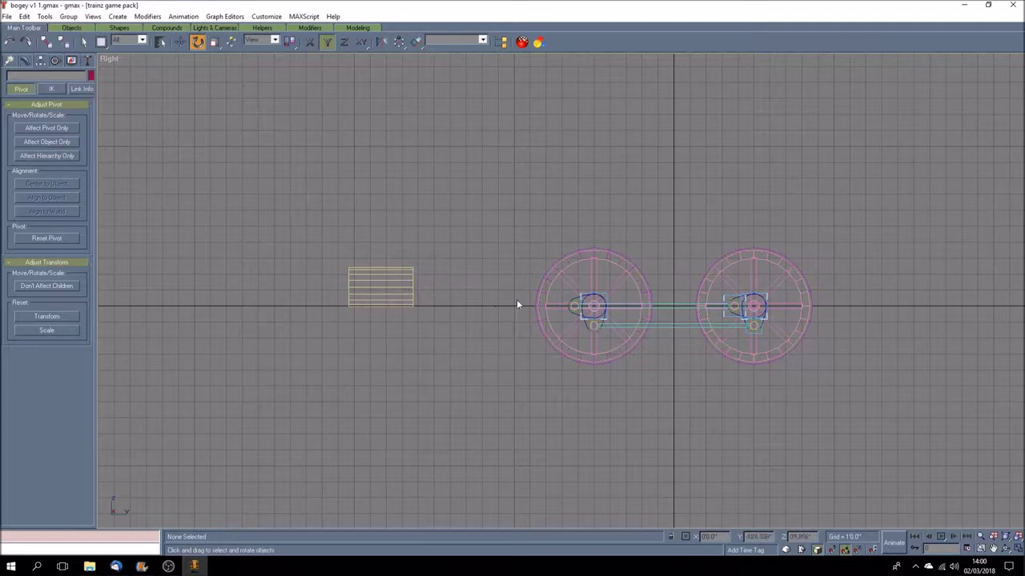
# Step: Move the cylinder along the X axis in the Top view, placing it ahead of the coupling rod on the positive-X side, and deselect it
pyautogui.press('w')
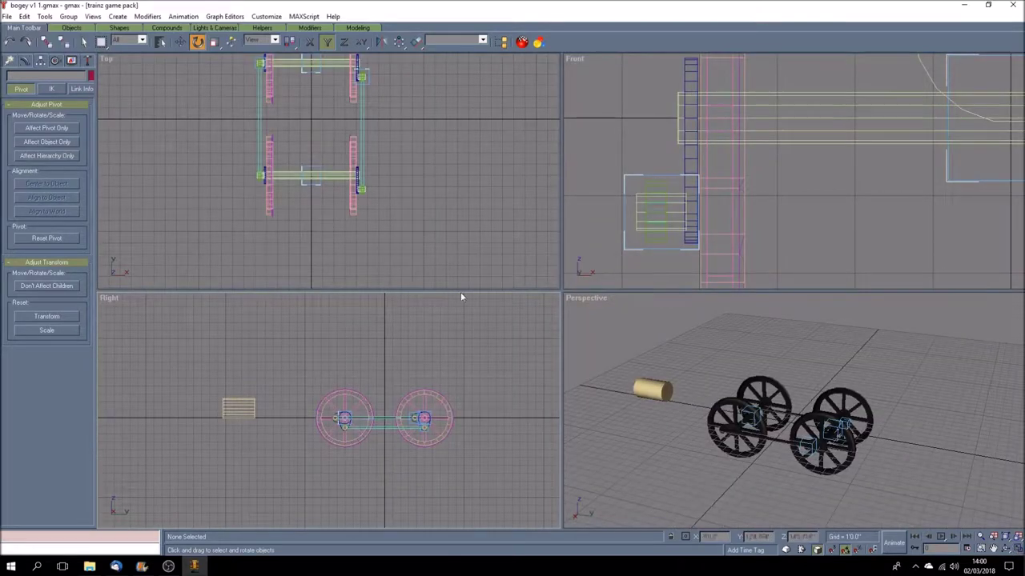
pyautogui.scroll(-2, 323, 228)
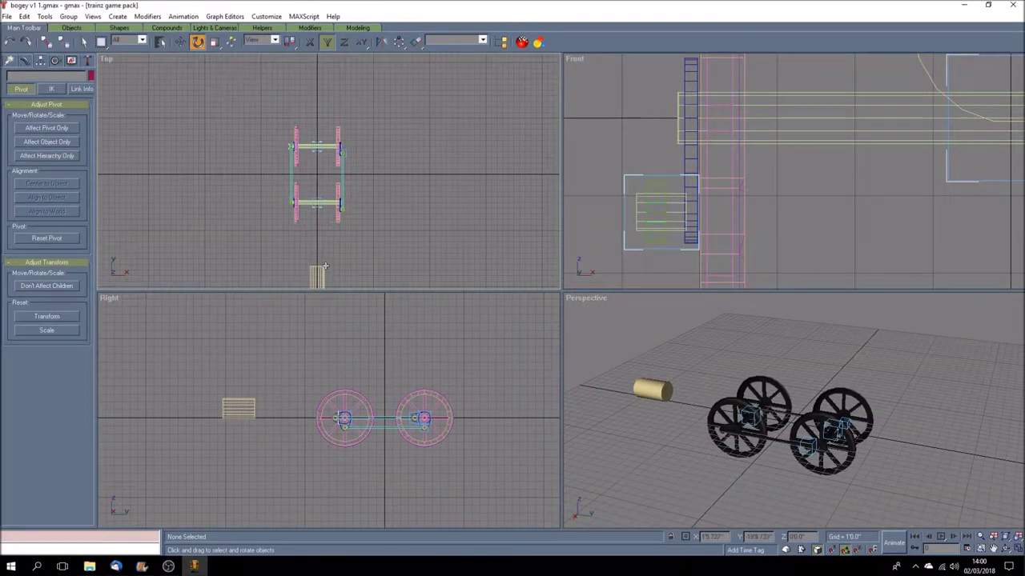
pyautogui.click(340, 216)
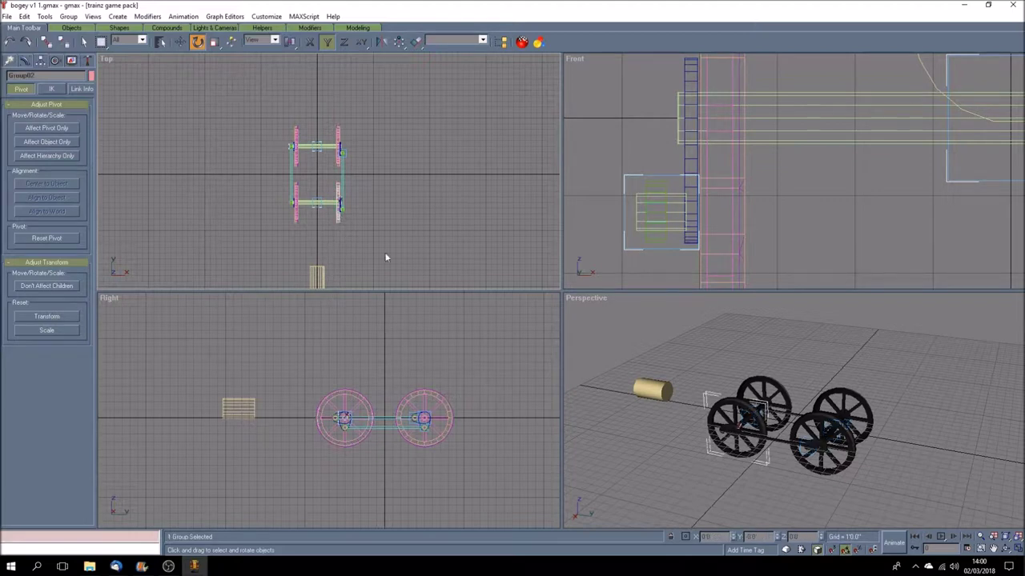
pyautogui.click(319, 277)
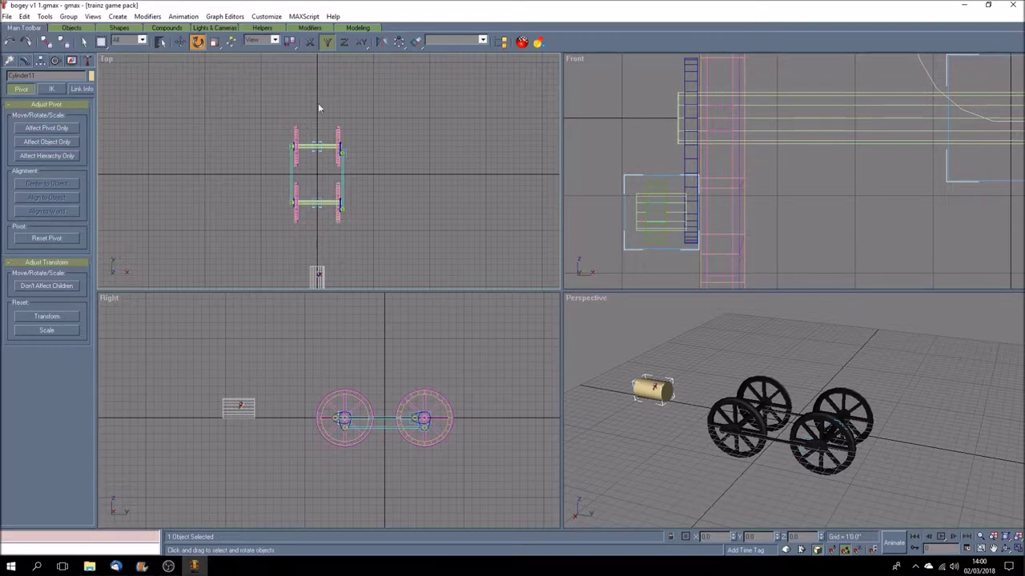
pyautogui.click(416, 41)
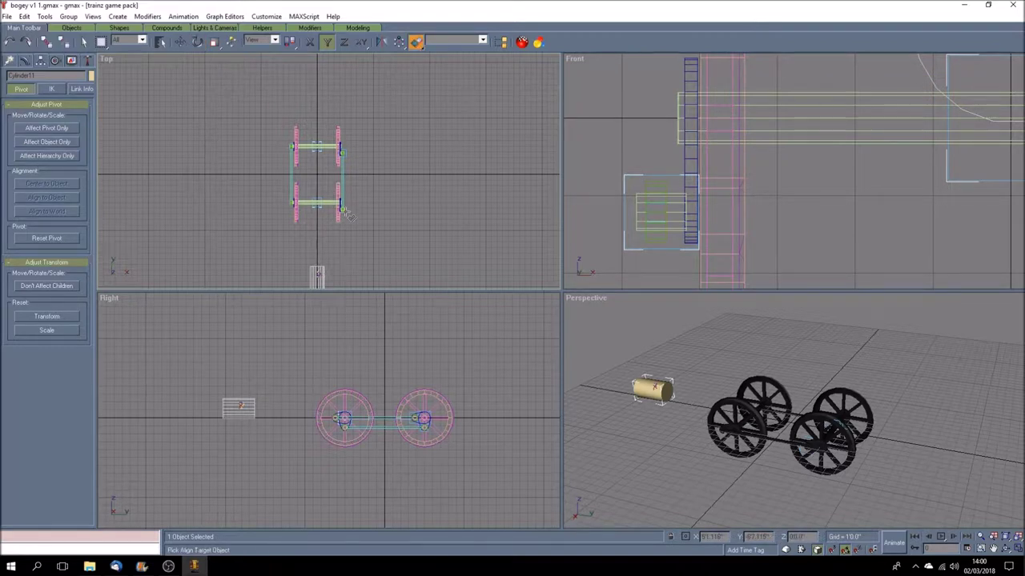
pyautogui.click(992, 549)
pyautogui.moveTo(369, 220); pyautogui.dragTo(399, 174)
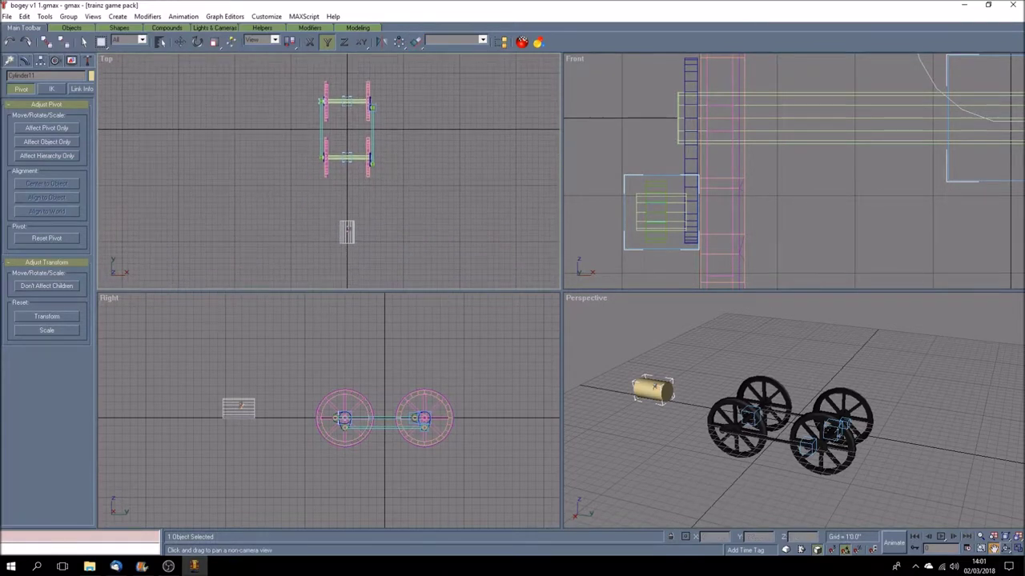
pyautogui.click(1007, 549)
pyautogui.moveTo(523, 294); pyautogui.dragTo(363, 292)
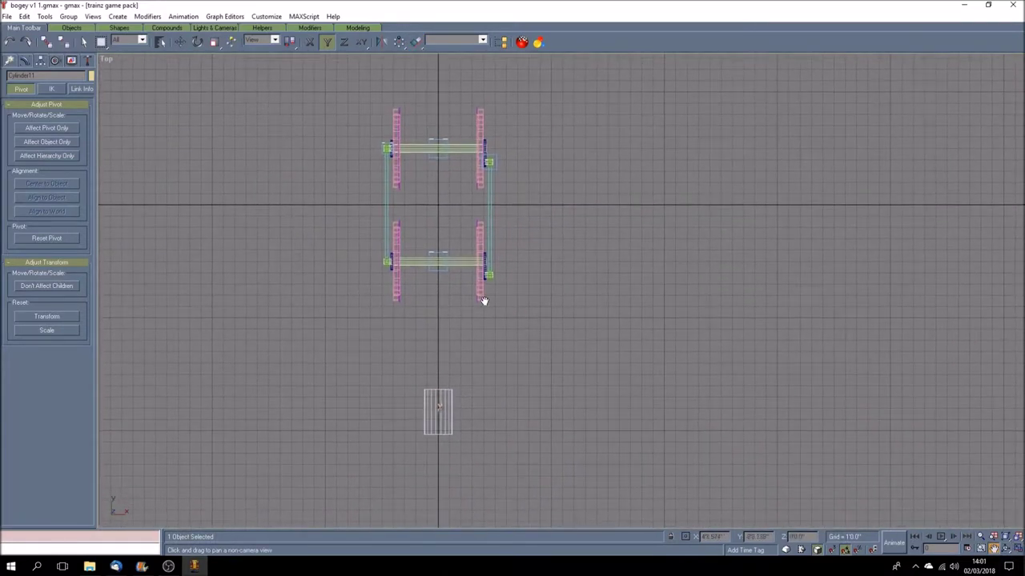
pyautogui.scroll(4, 483, 300)
pyautogui.scroll(-4, 492, 297)
pyautogui.click(180, 42)
pyautogui.click(307, 42)
pyautogui.moveTo(437, 427); pyautogui.dragTo(501, 427)
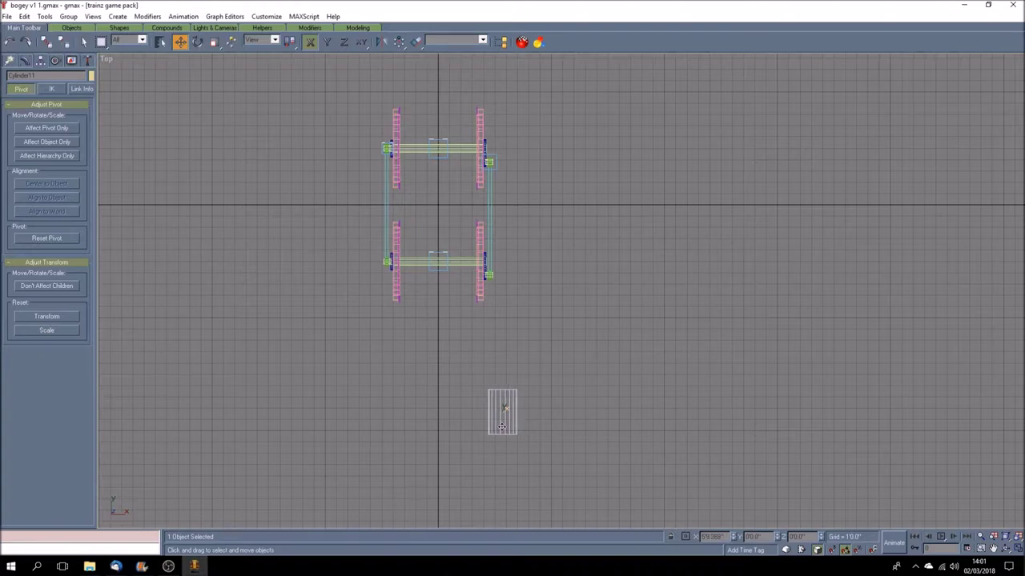
pyautogui.click(499, 333)
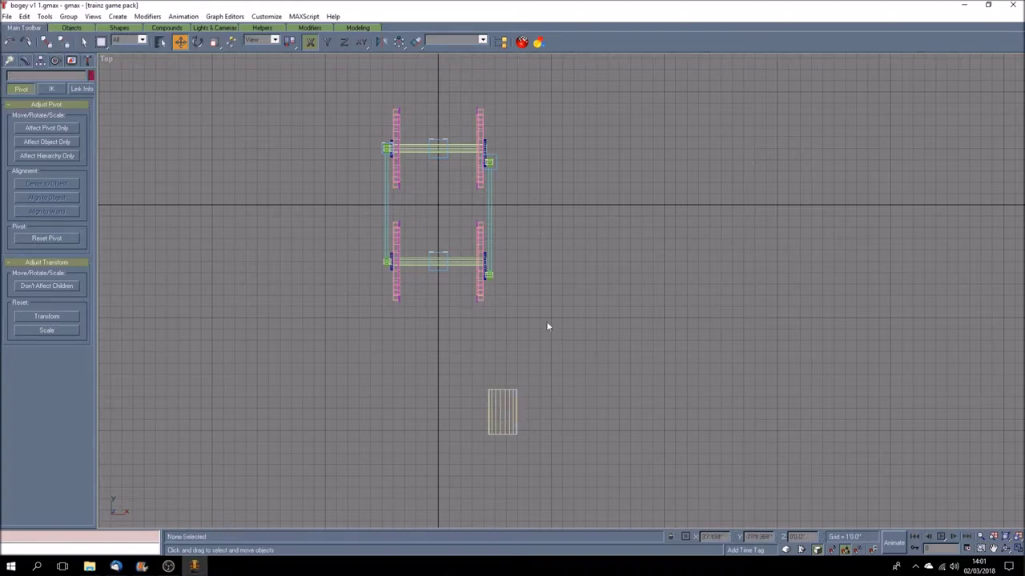
# Step: Clone the coupling rod on the near side of the bogey
pyautogui.click(1017, 550)
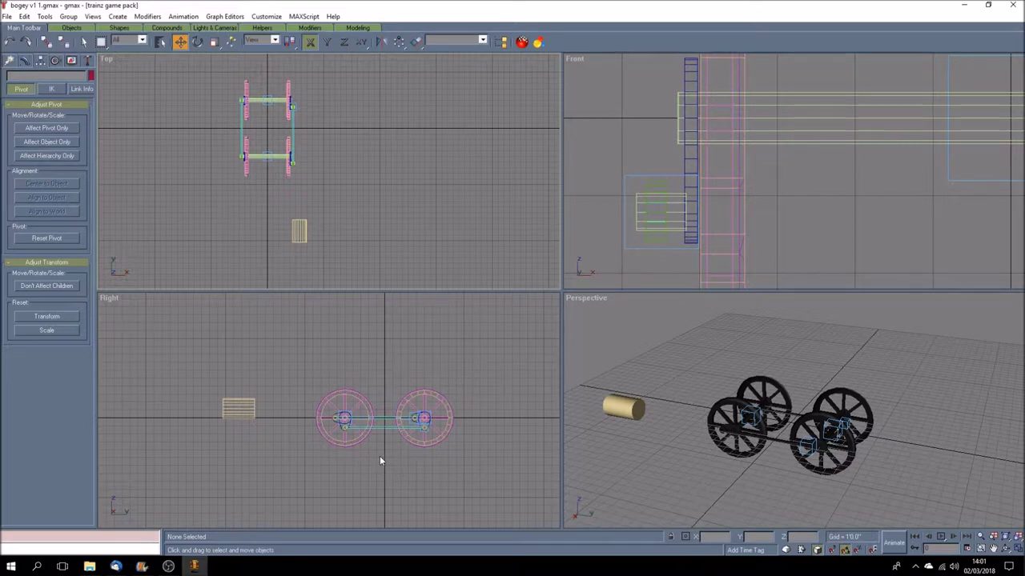
pyautogui.click(775, 439)
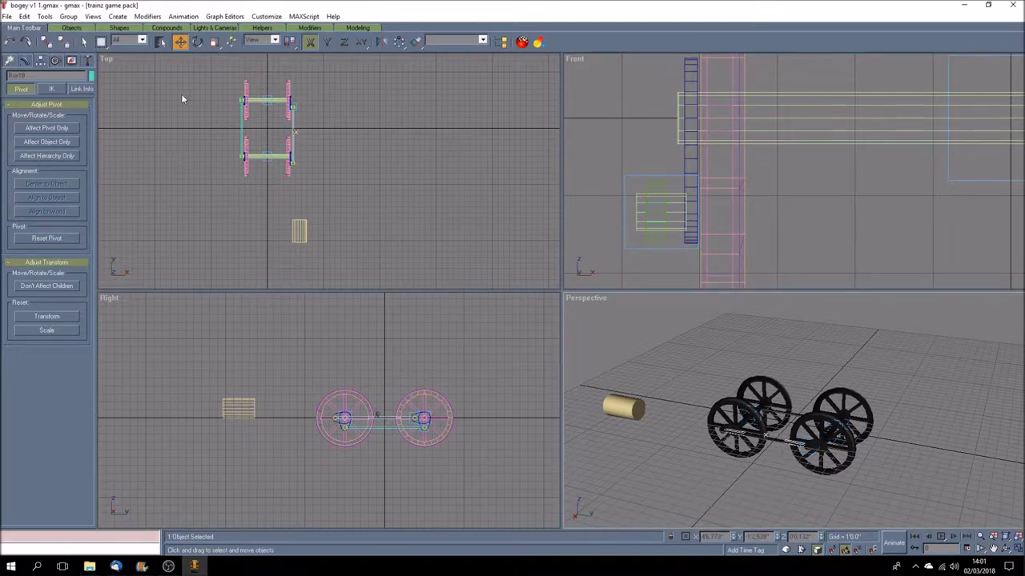
pyautogui.click(24, 16)
pyautogui.click(42, 95)
pyautogui.click(477, 318)
# Step: Move the cloned rod along the Y axis until it reaches the cylinder, and unlink it from its parent
pyautogui.click(325, 42)
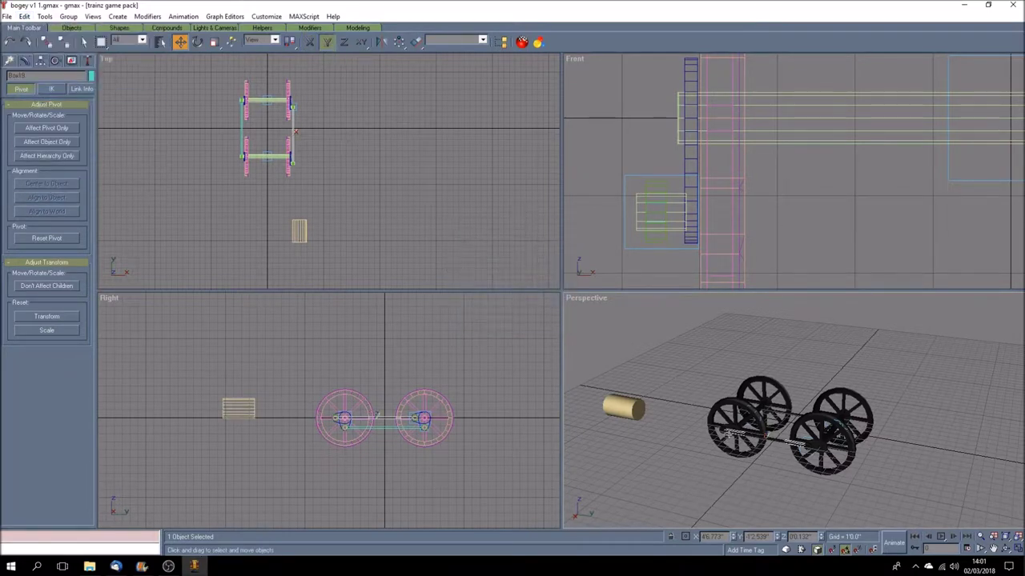
pyautogui.moveTo(745, 434); pyautogui.dragTo(652, 429)
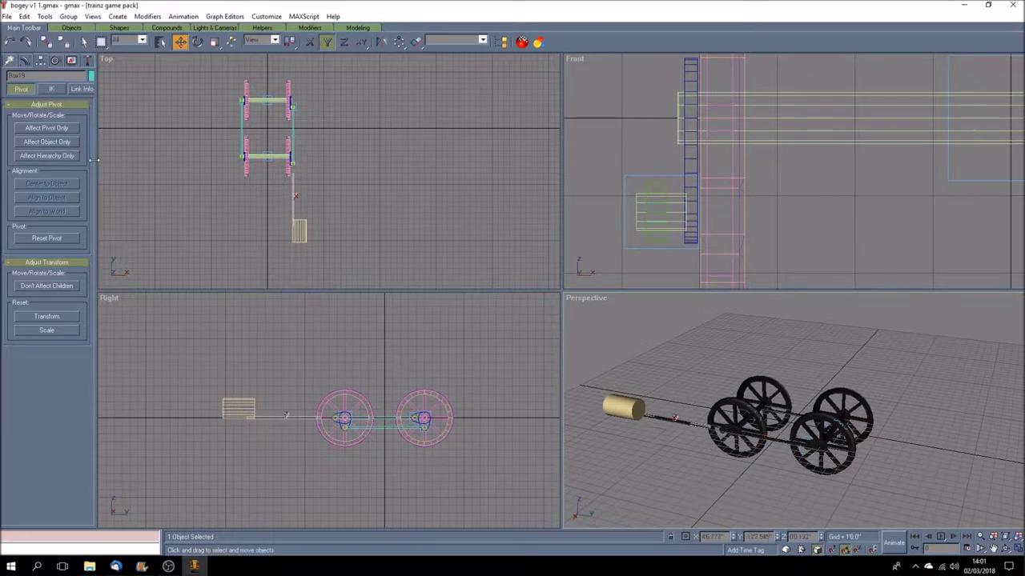
pyautogui.click(65, 44)
pyautogui.click(667, 458)
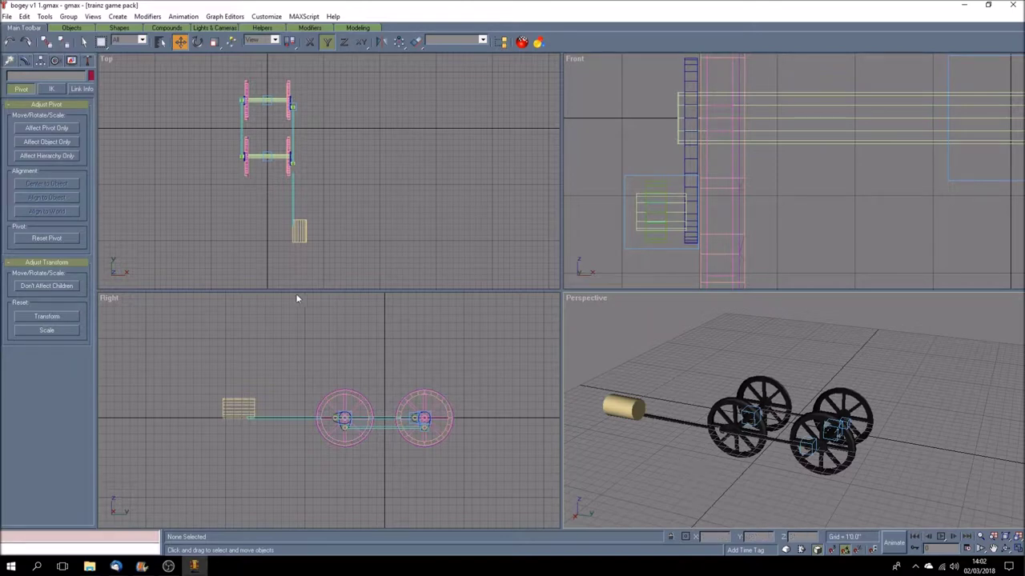
# Step: Delete the cloned rod between the front wheel and the cylinder
pyautogui.scroll(3, 297, 164)
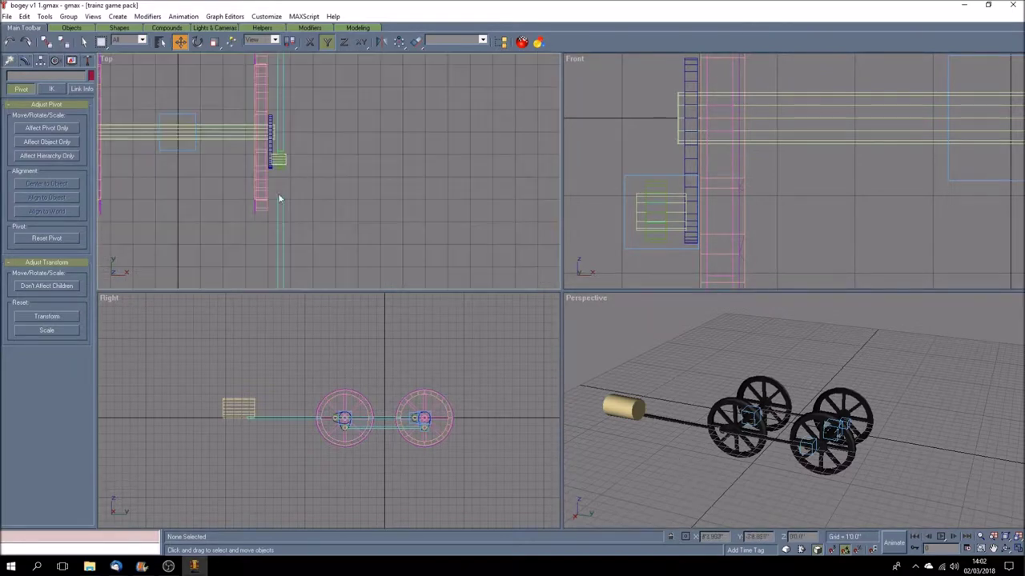
pyautogui.click(279, 216)
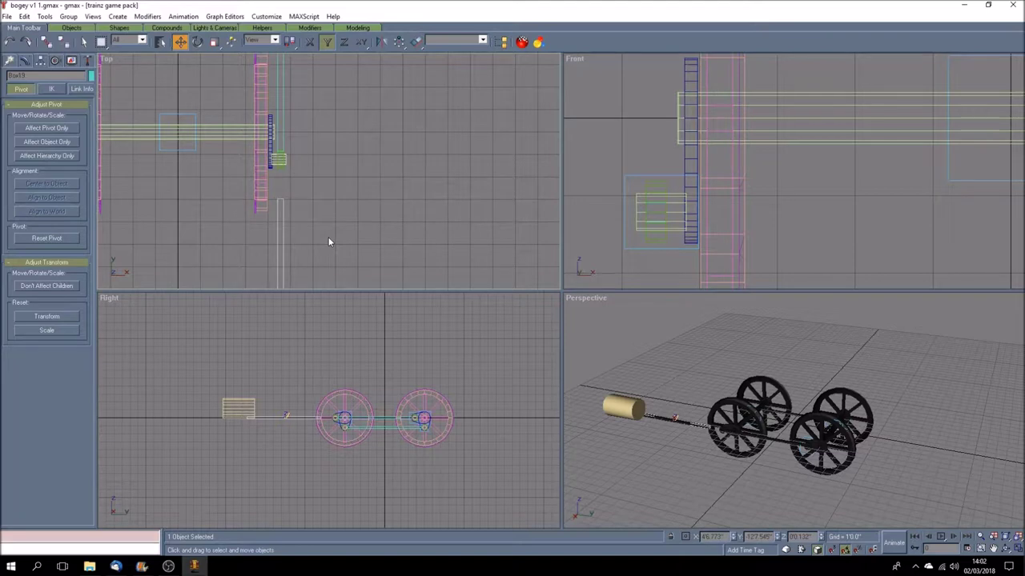
pyautogui.press('Delete')
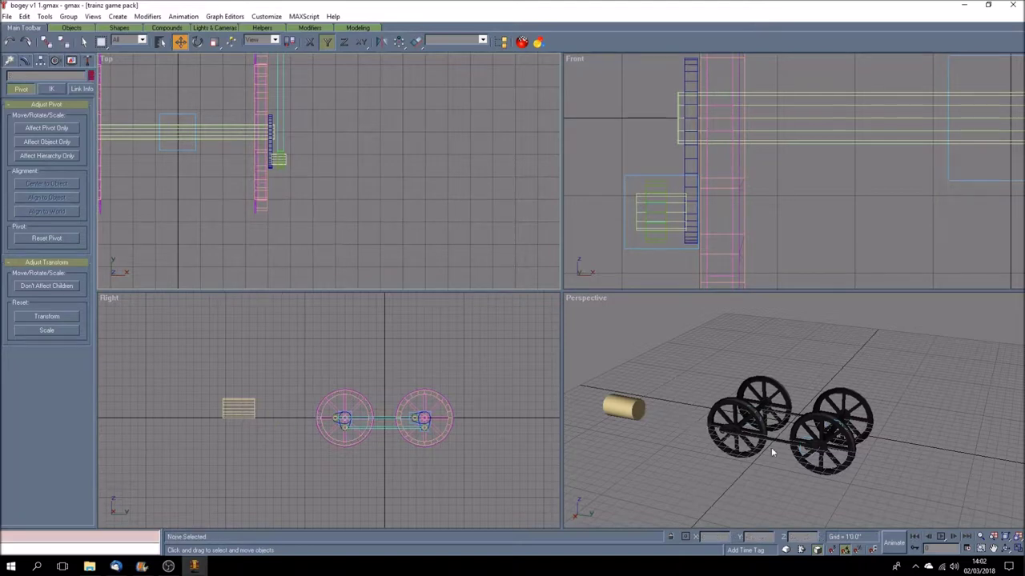
# Step: Group the near-side coupling rod with the round bosses at both of its ends
pyautogui.scroll(5, 774, 471)
pyautogui.scroll(-3, 762, 453)
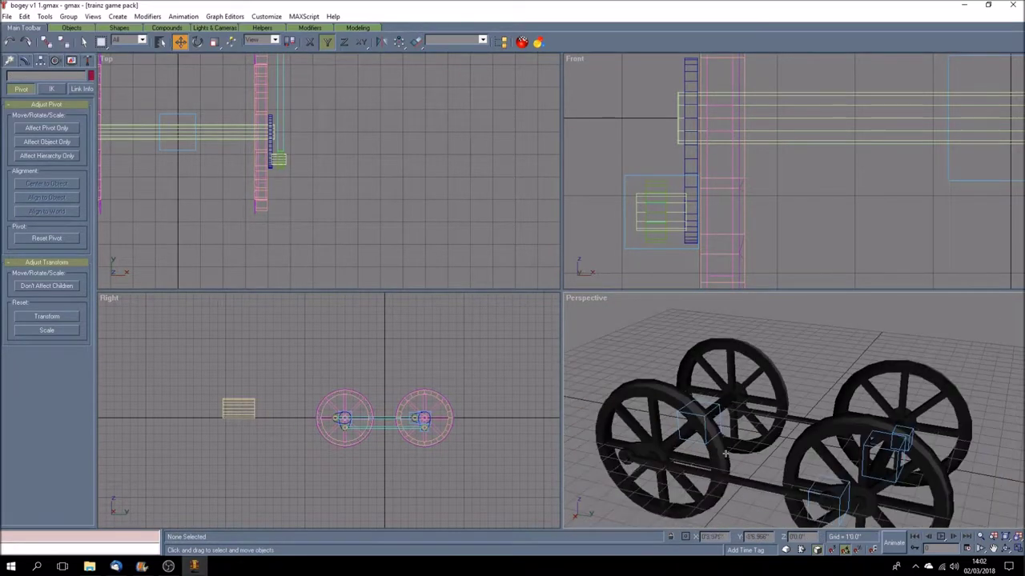
pyautogui.click(626, 452)
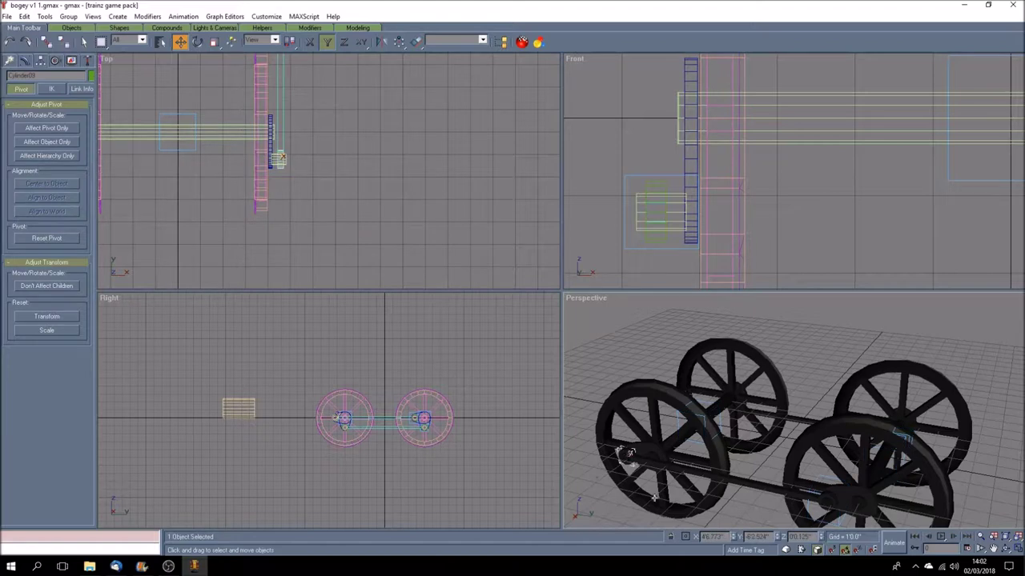
pyautogui.keyDown('ctrl'); pyautogui.click(744, 478); pyautogui.keyUp('ctrl')
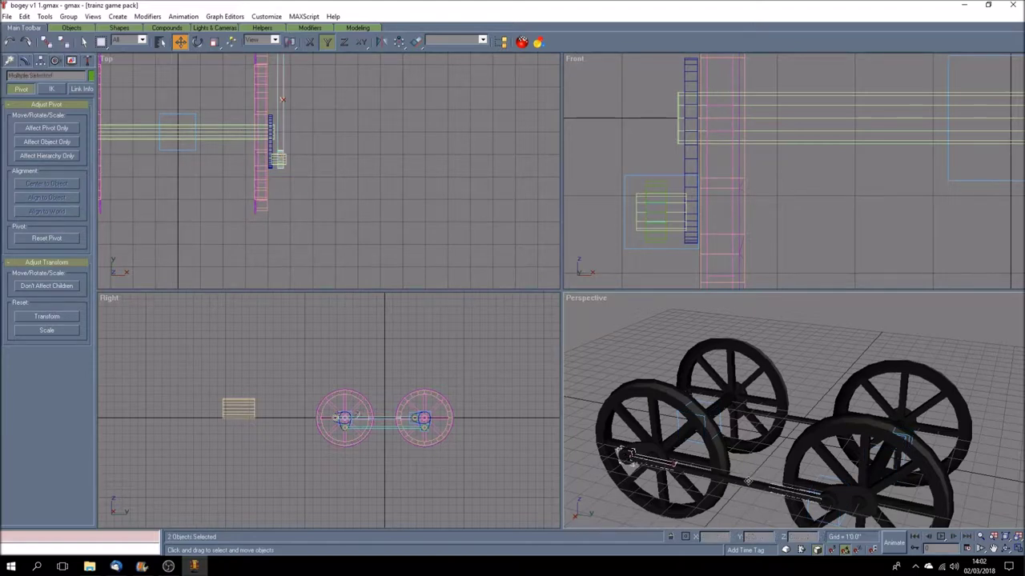
pyautogui.keyDown('ctrl'); pyautogui.click(825, 507); pyautogui.keyUp('ctrl')
pyautogui.keyDown('alt'); pyautogui.click(827, 503); pyautogui.keyUp('alt')
pyautogui.keyDown('ctrl'); pyautogui.click(833, 501); pyautogui.keyUp('ctrl')
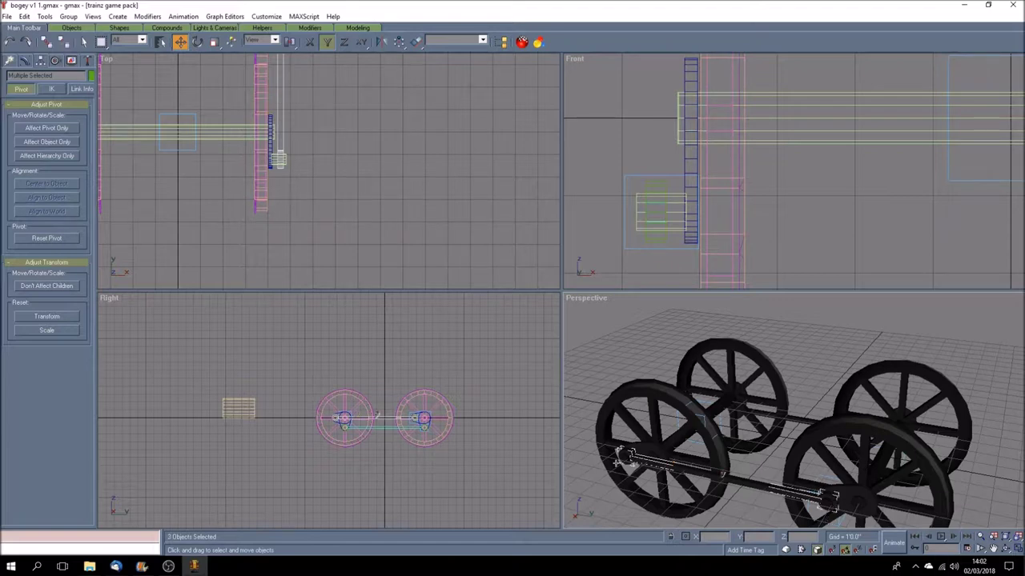
pyautogui.click(68, 16)
pyautogui.click(72, 31)
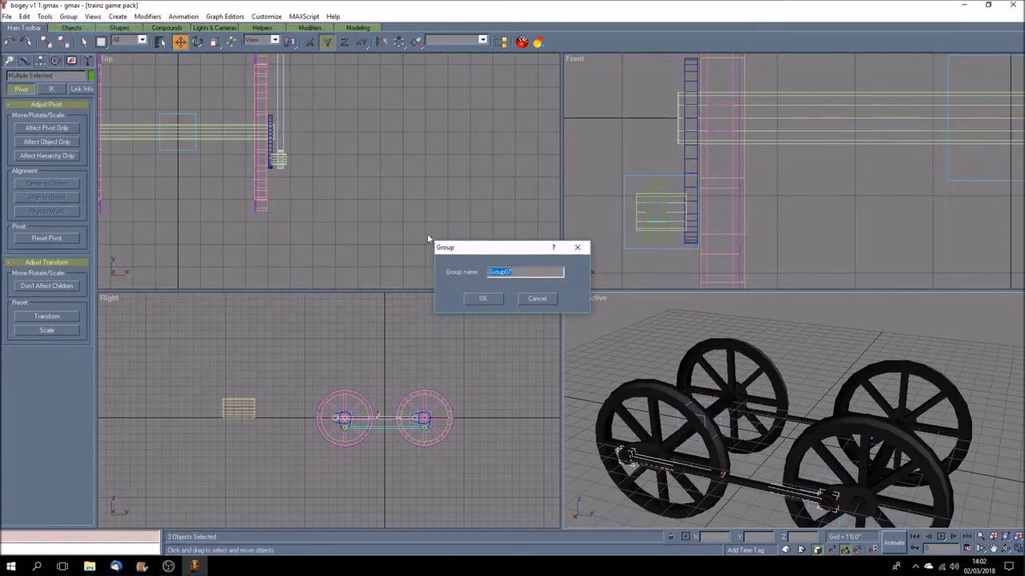
pyautogui.click(484, 302)
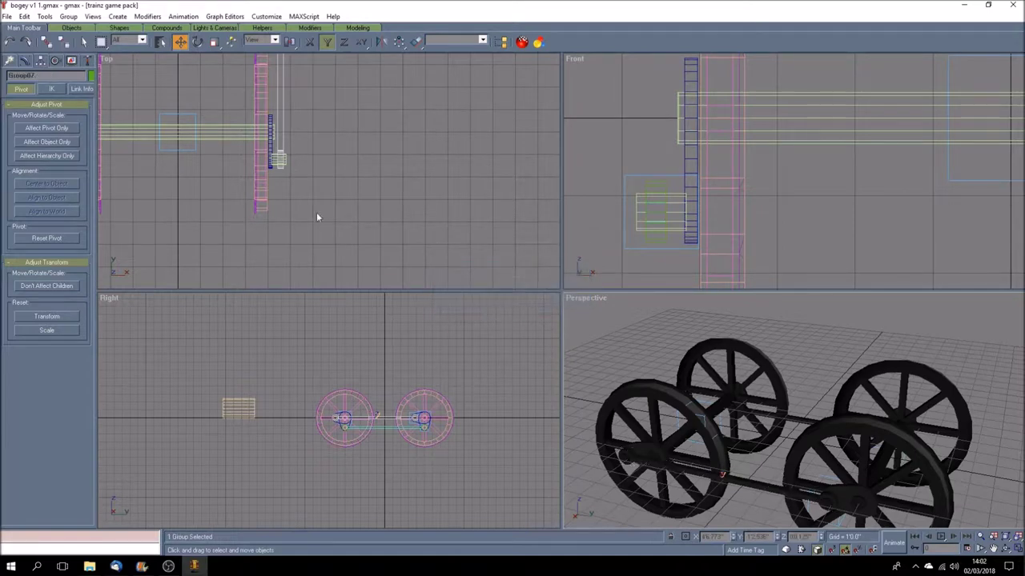
# Step: Clone the grouped coupling rod
pyautogui.click(24, 16)
pyautogui.click(43, 95)
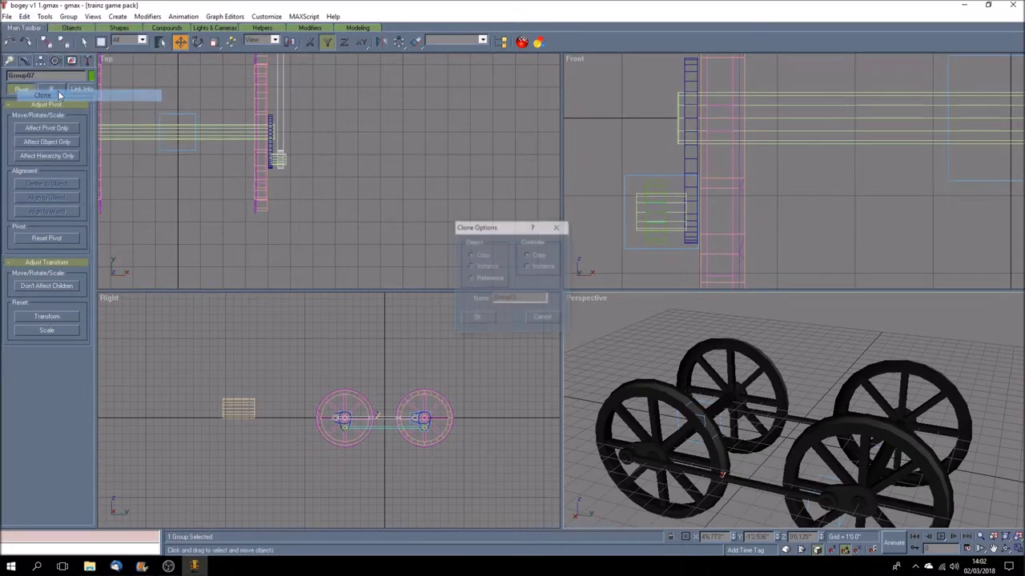
pyautogui.click(478, 318)
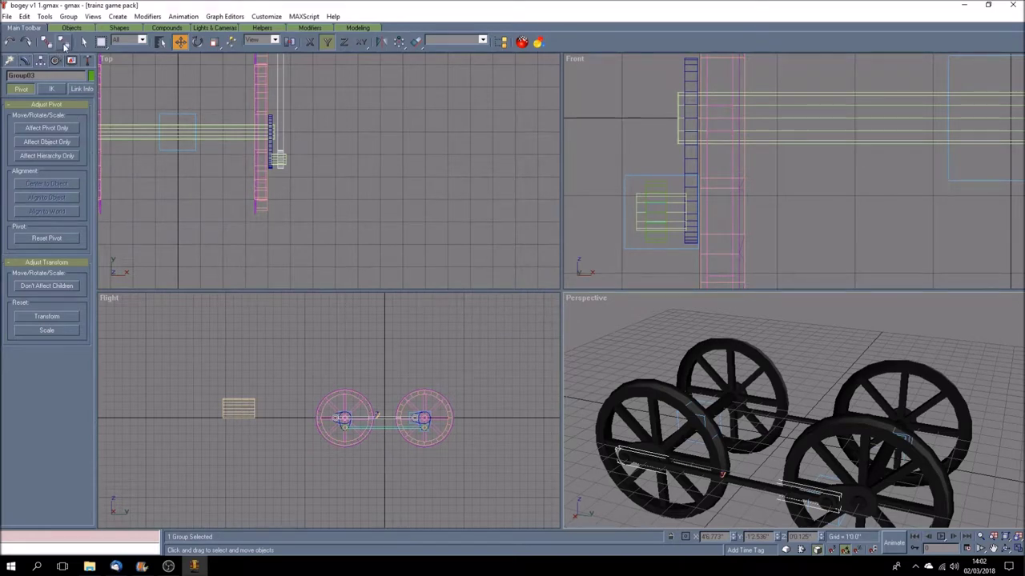
# Step: Move the cloned rod group along the Y axis toward the cylinder and play the animation to check it
pyautogui.click(992, 549)
pyautogui.moveTo(752, 459); pyautogui.dragTo(809, 418)
pyautogui.scroll(-4, 813, 415)
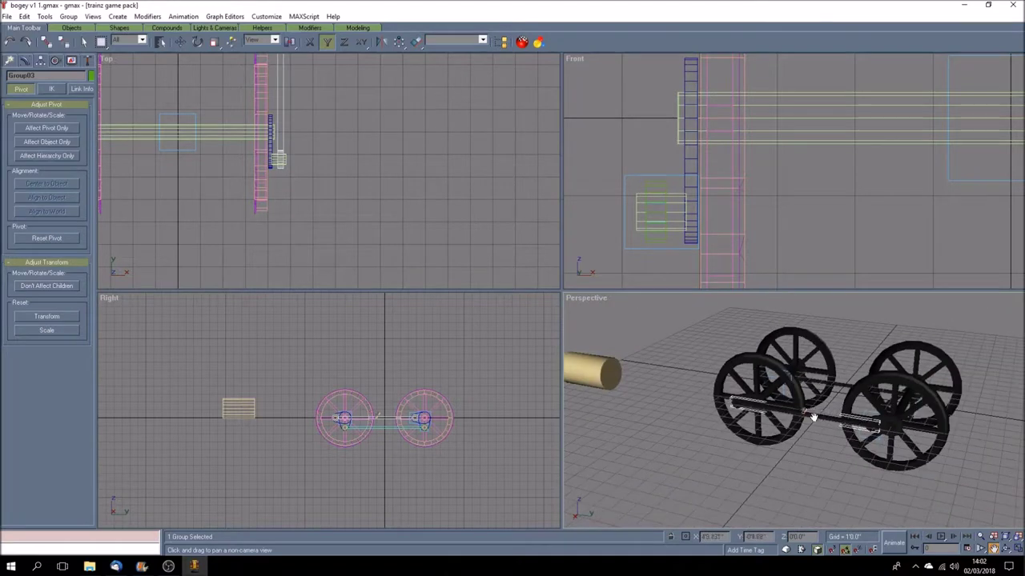
pyautogui.click(180, 42)
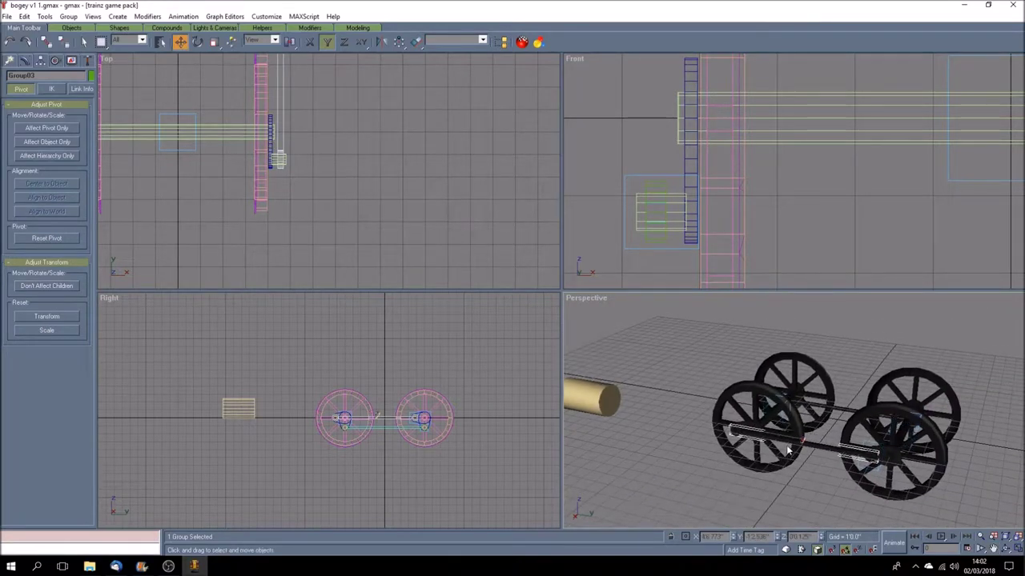
pyautogui.moveTo(783, 437); pyautogui.dragTo(691, 420)
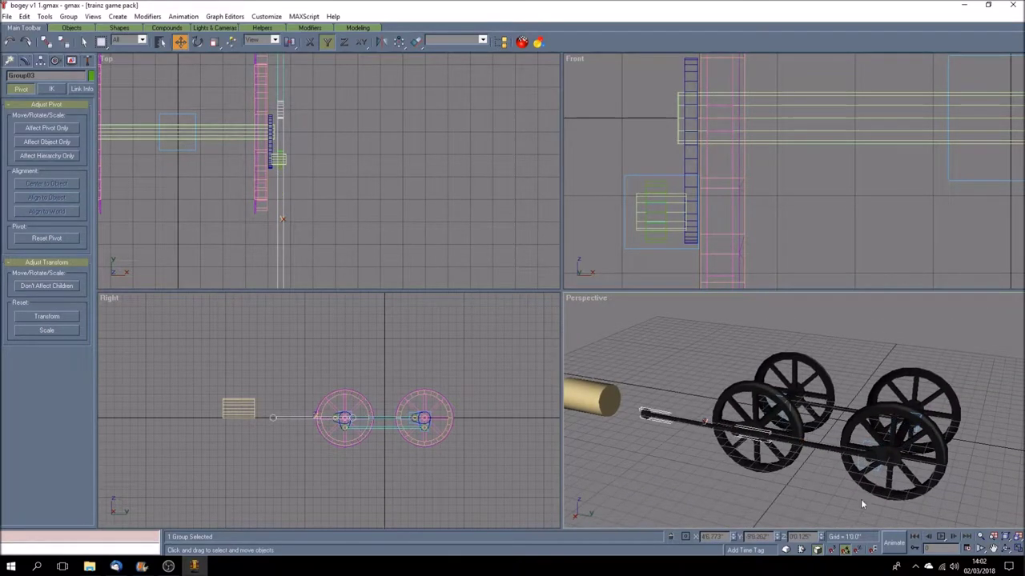
pyautogui.click(941, 538)
pyautogui.click(941, 537)
# Step: Move the cloned rod group along the X axis in the Right view until its rear boss sits on the front wheel's crank pin
pyautogui.click(292, 417)
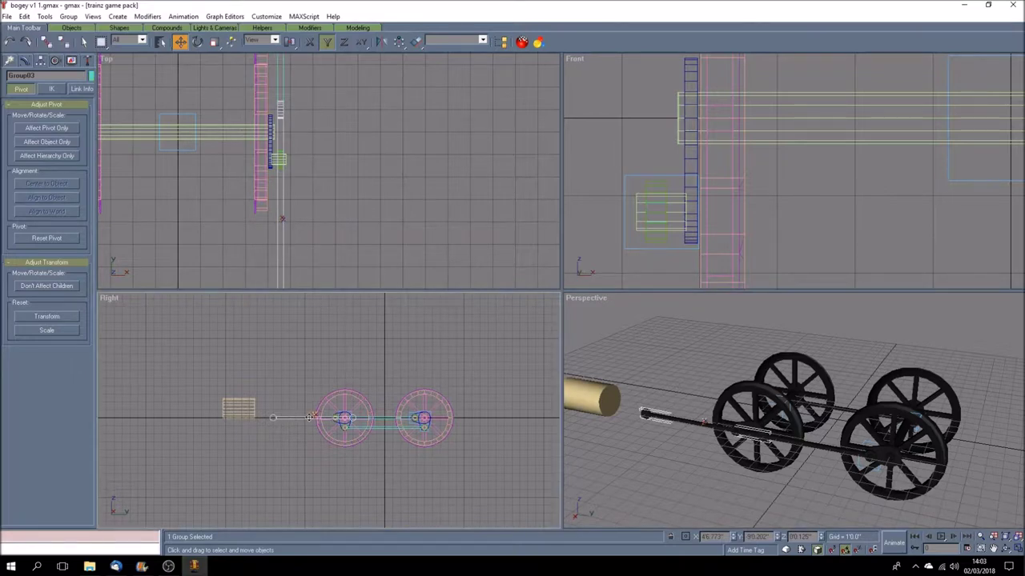
pyautogui.scroll(3, 331, 419)
pyautogui.scroll(2, 331, 419)
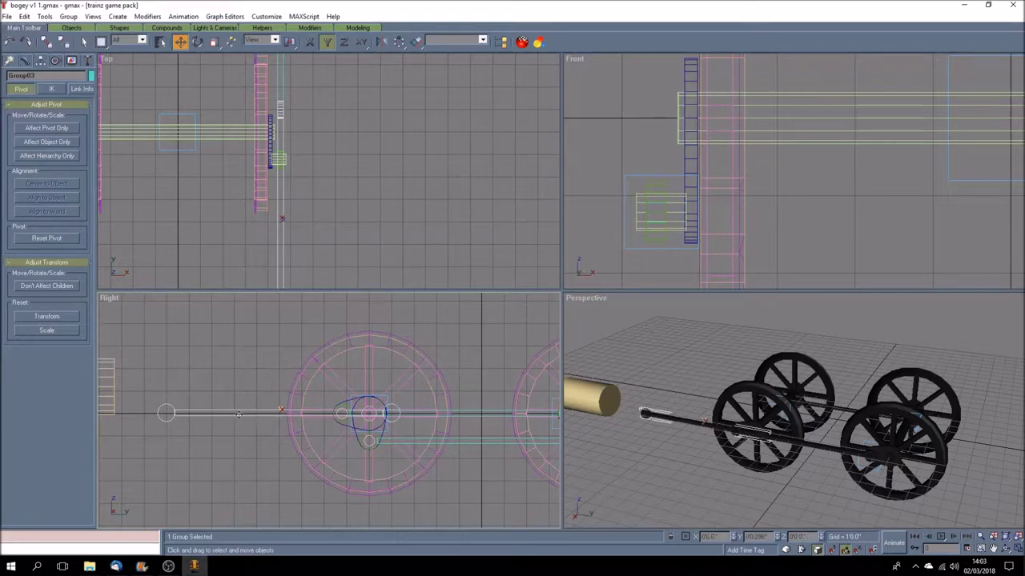
pyautogui.click(25, 16)
pyautogui.click(25, 16)
pyautogui.click(310, 41)
pyautogui.moveTo(279, 413); pyautogui.dragTo(229, 413)
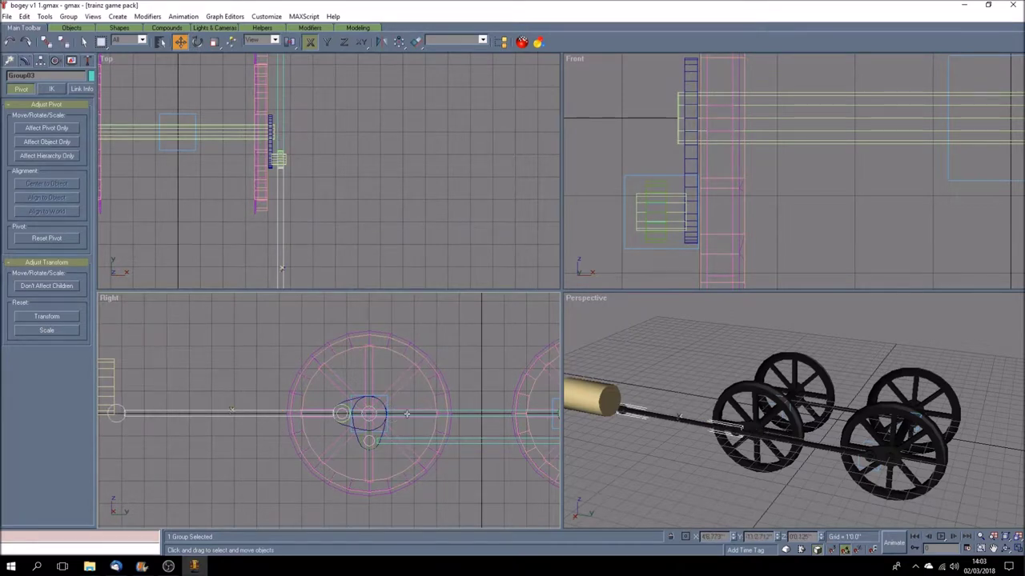
# Step: Nudge the cloned rod group by about 0'0.17" along X in the Right view to center its rear boss on the crank pin
pyautogui.scroll(5, 344, 417)
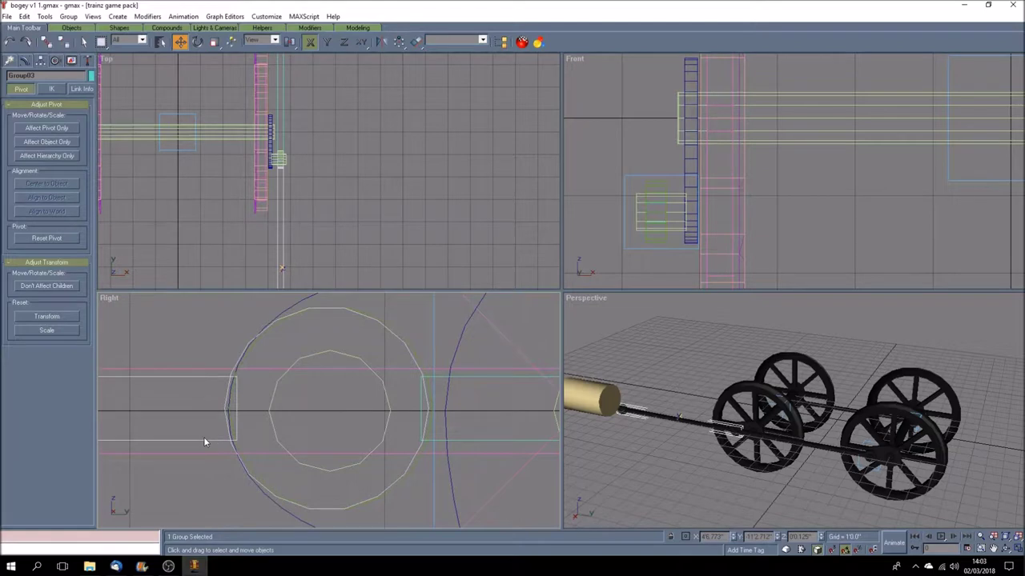
pyautogui.click(203, 441)
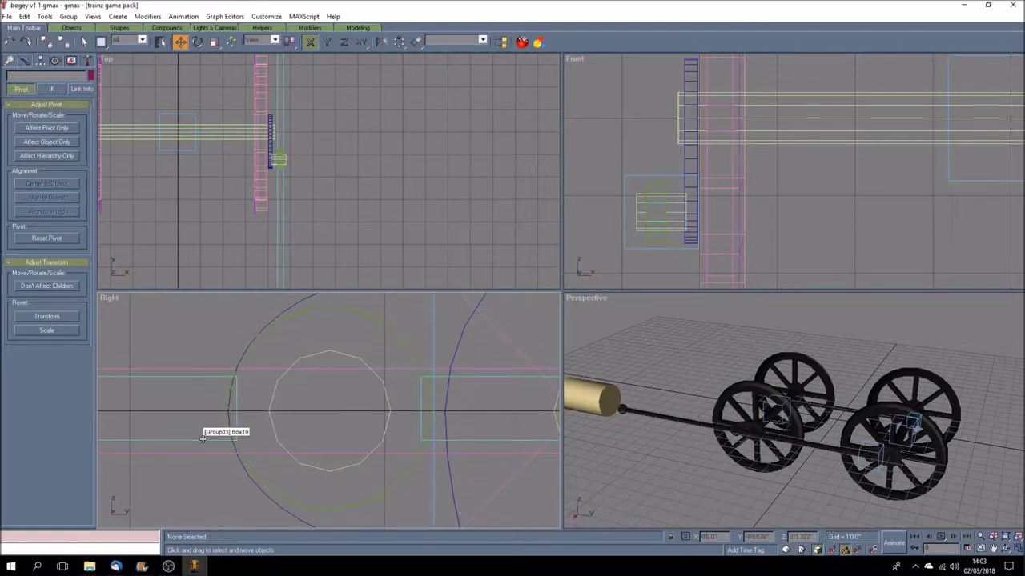
pyautogui.click(203, 438)
pyautogui.moveTo(197, 439); pyautogui.dragTo(205, 440)
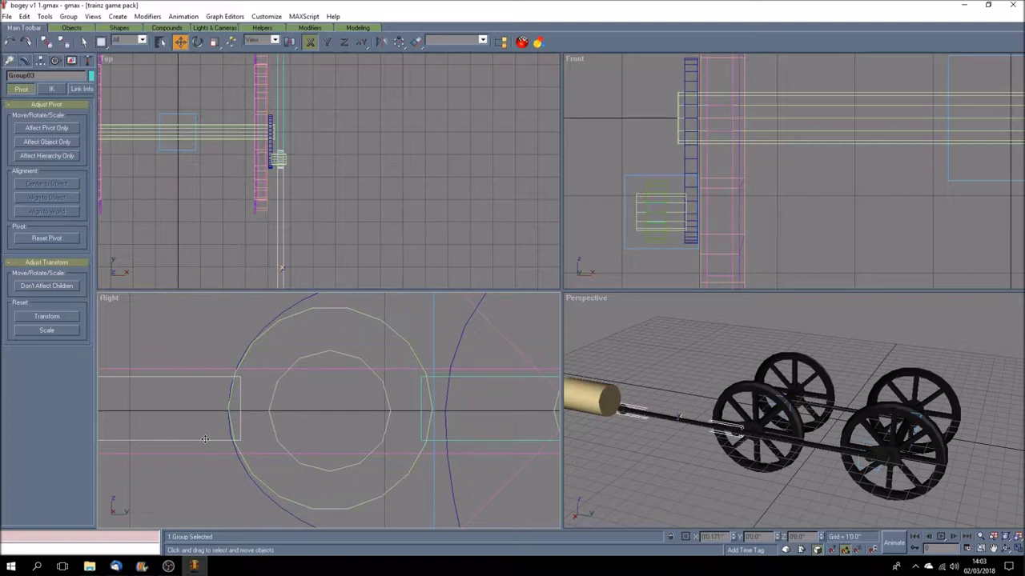
pyautogui.scroll(-5, 368, 423)
pyautogui.scroll(-1, 368, 422)
pyautogui.scroll(4, 328, 425)
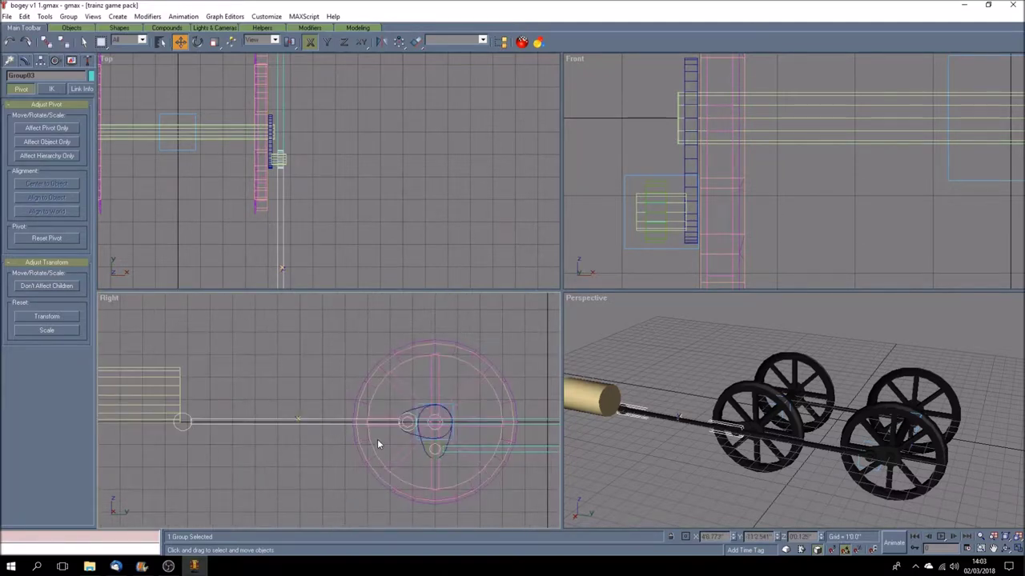
# Step: Move only the pivot of the cloned rod group along the X axis in the Right view onto the front wheel's crank pin
pyautogui.scroll(3, 393, 432)
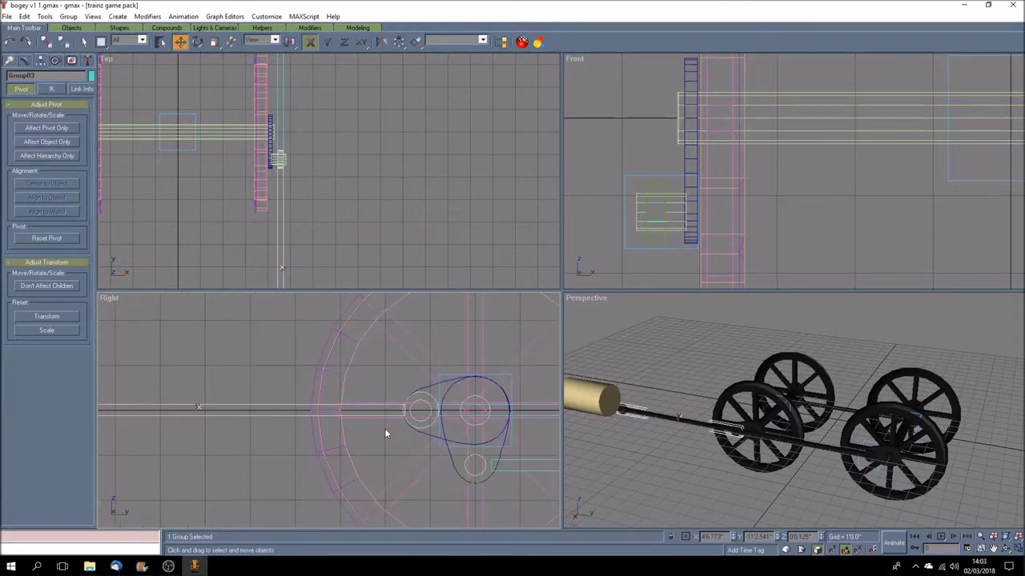
pyautogui.scroll(-3, 326, 432)
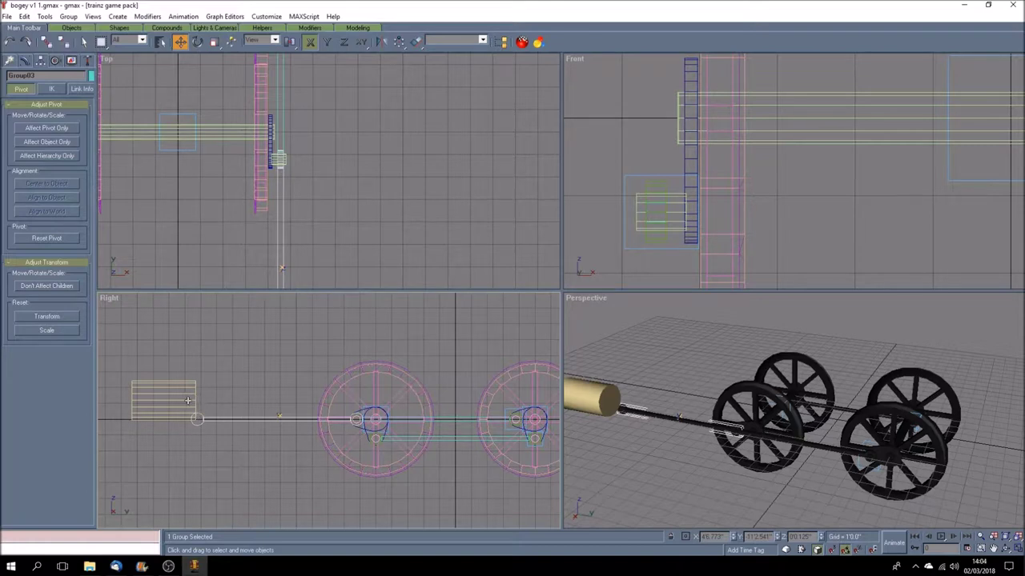
pyautogui.click(37, 128)
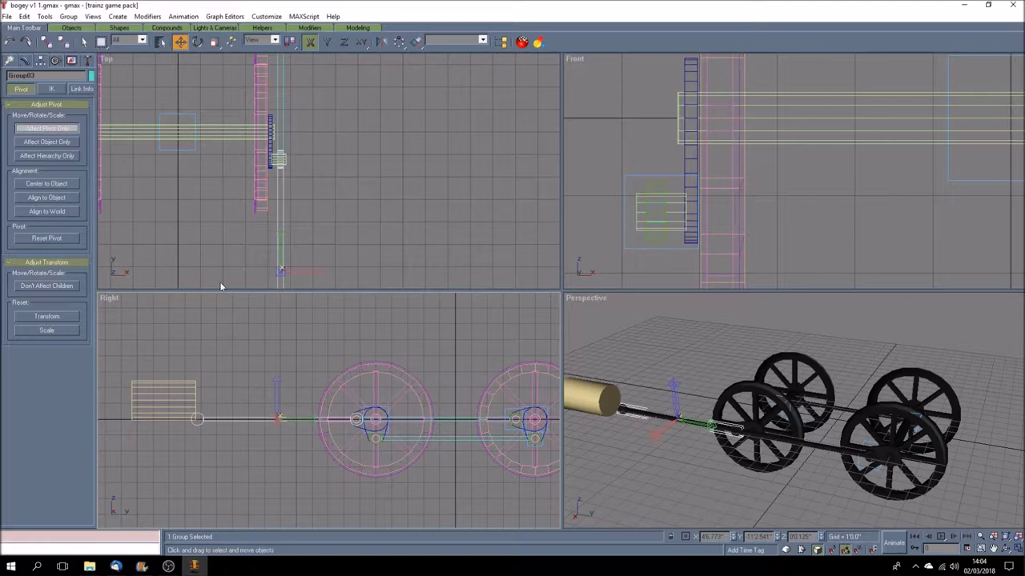
pyautogui.click(993, 548)
pyautogui.moveTo(338, 442); pyautogui.dragTo(369, 442)
pyautogui.click(1017, 549)
pyautogui.moveTo(624, 370); pyautogui.dragTo(492, 344)
pyautogui.scroll(2, 485, 352)
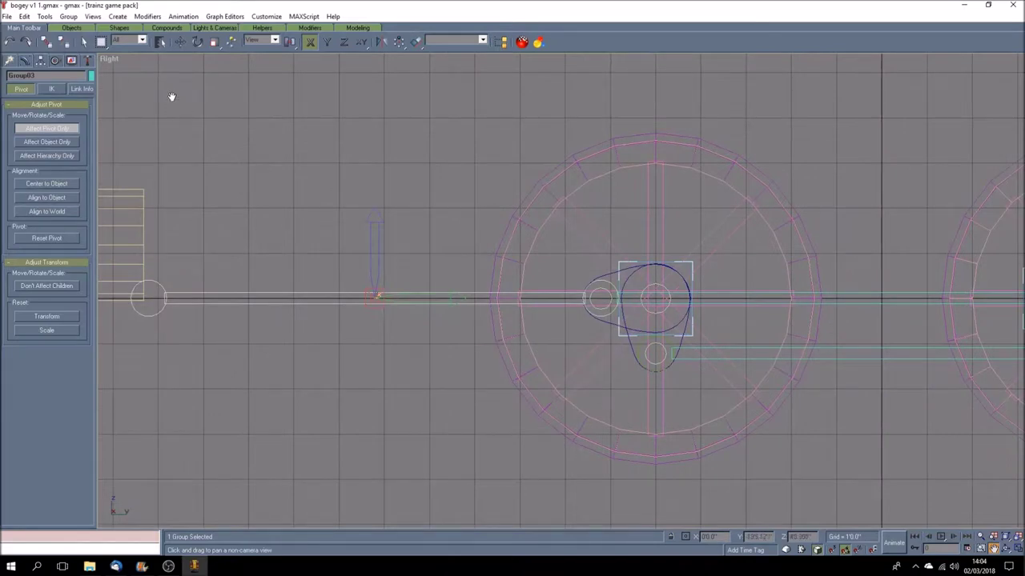
pyautogui.click(180, 42)
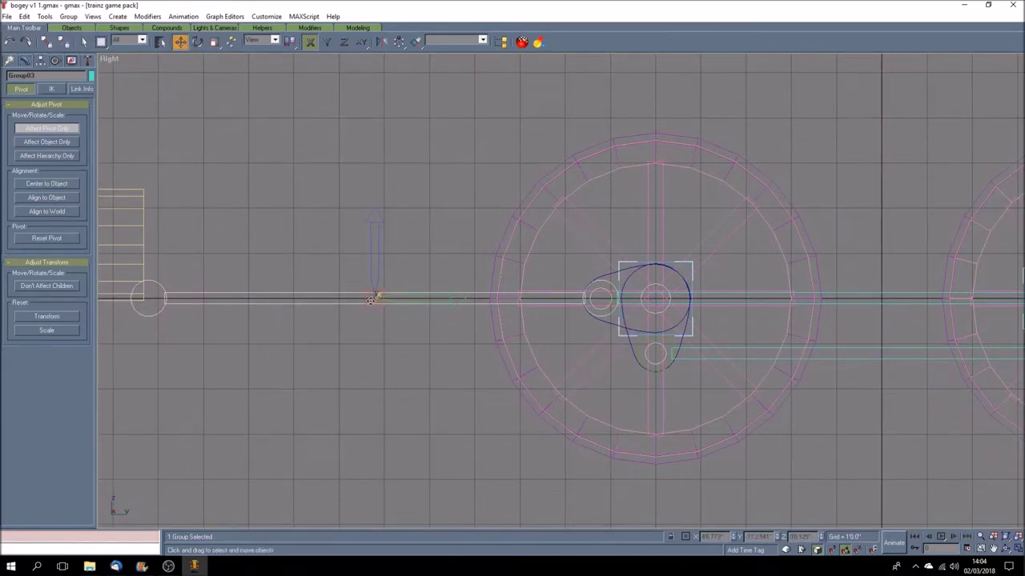
pyautogui.moveTo(371, 302); pyautogui.dragTo(595, 321)
pyautogui.click(49, 129)
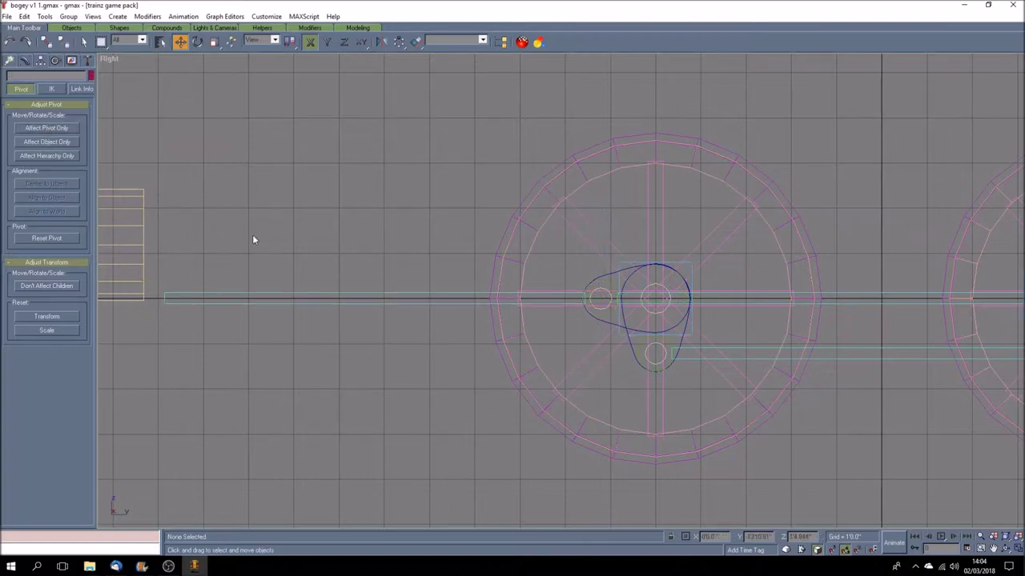
# Step: Set up Rotate to turn the rod group around its own pivot and check the pivot's place on the crank pin
pyautogui.click(333, 44)
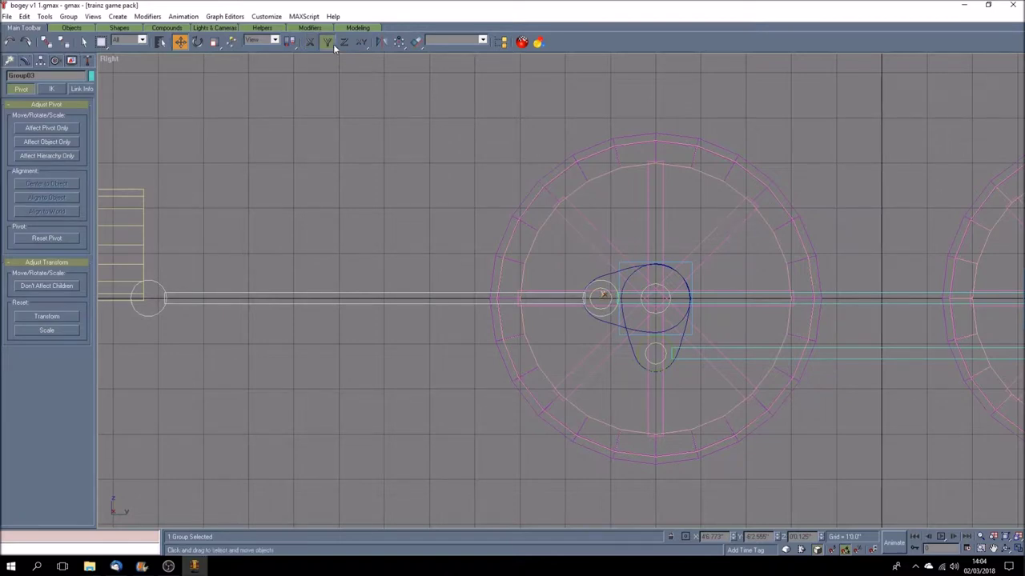
pyautogui.click(201, 42)
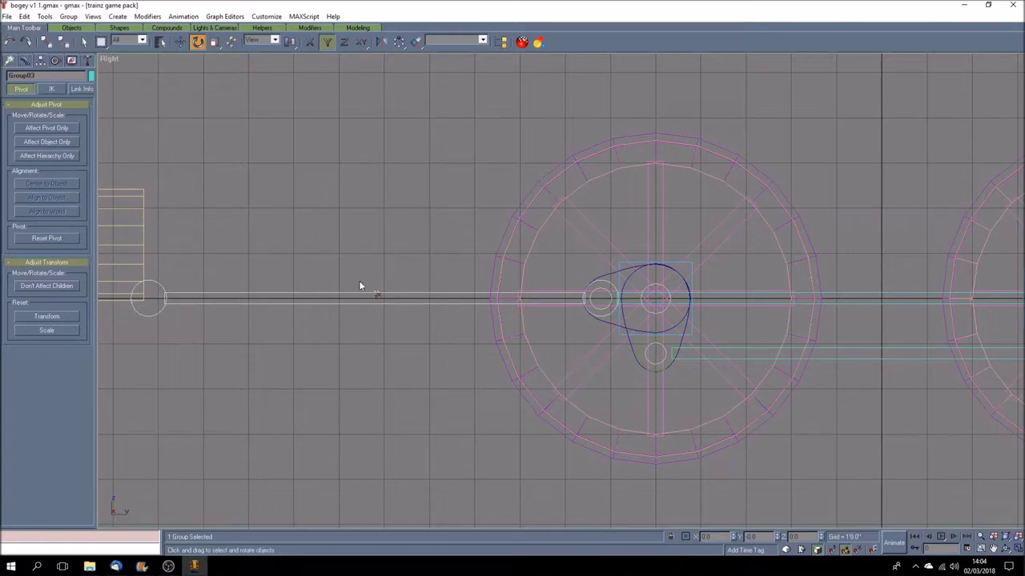
pyautogui.click(63, 128)
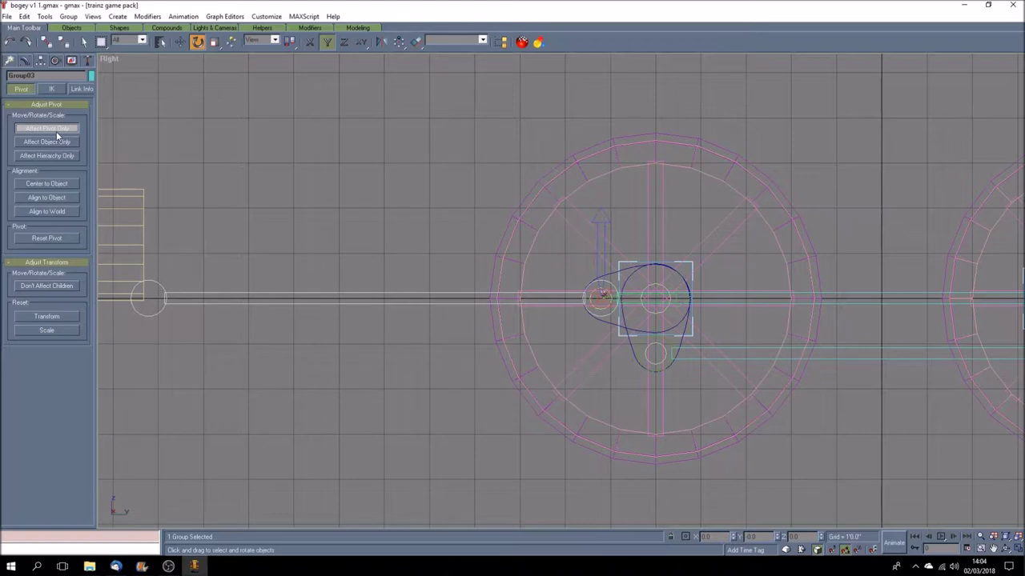
pyautogui.click(47, 130)
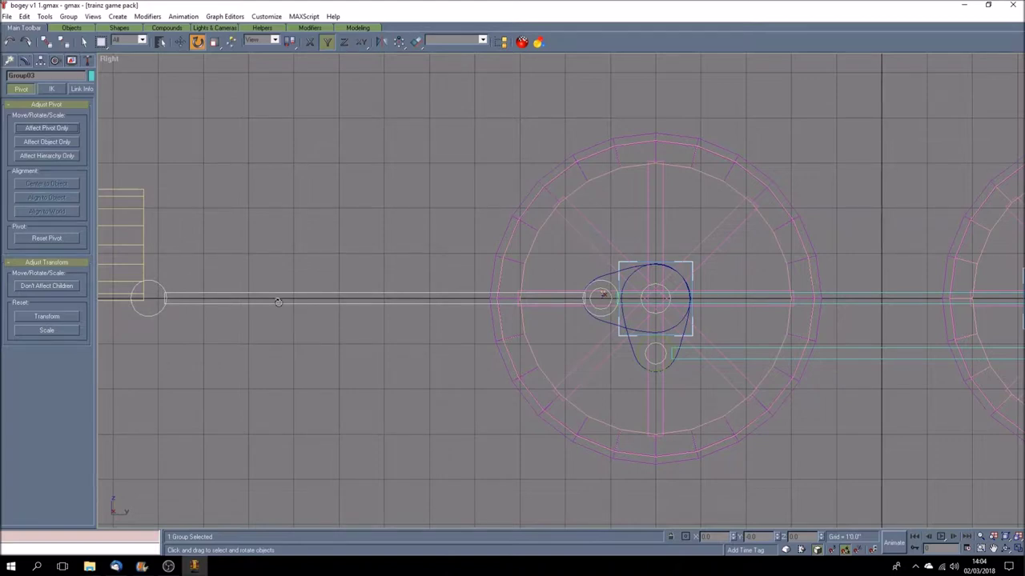
# Step: Try rotating the connecting rod group about the Y axis and undo the rotation
pyautogui.moveTo(278, 301); pyautogui.dragTo(278, 298)
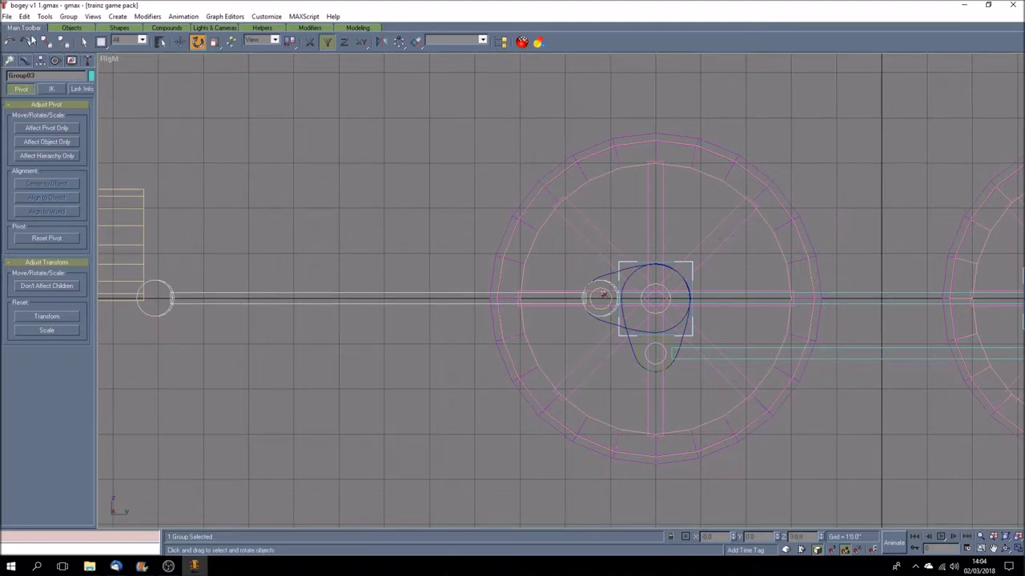
pyautogui.click(24, 16)
pyautogui.click(30, 31)
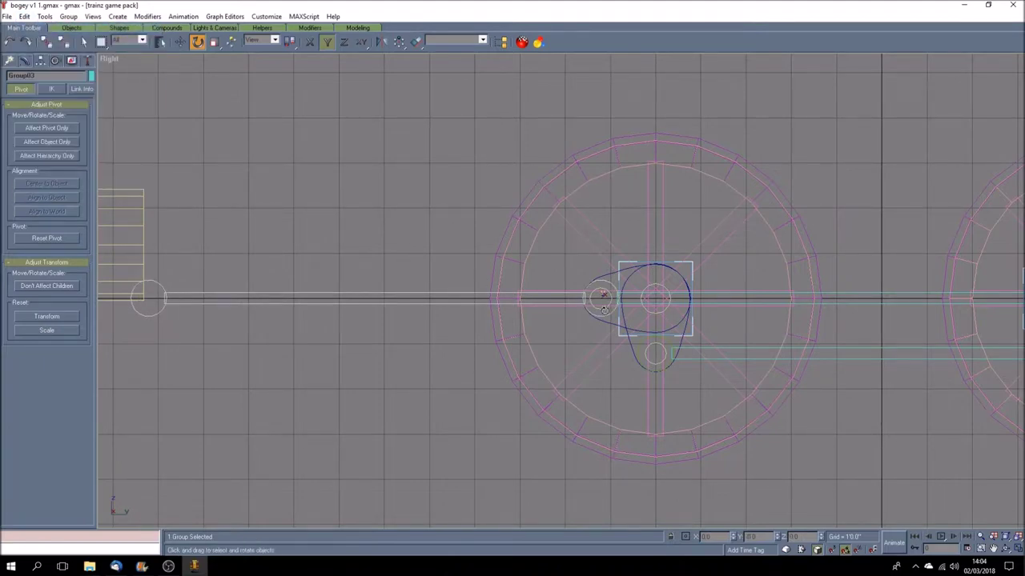
# Step: Rotate the connecting rod group by about 6 degrees around the crank pin so its far boss lines up with the cylinder's centerline
pyautogui.click(343, 42)
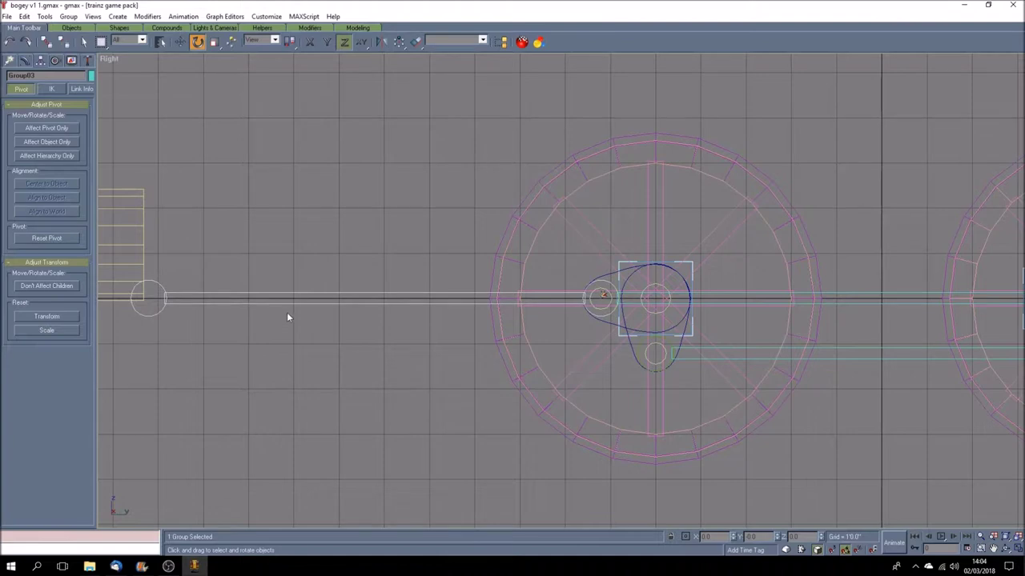
pyautogui.moveTo(286, 301); pyautogui.dragTo(286, 299)
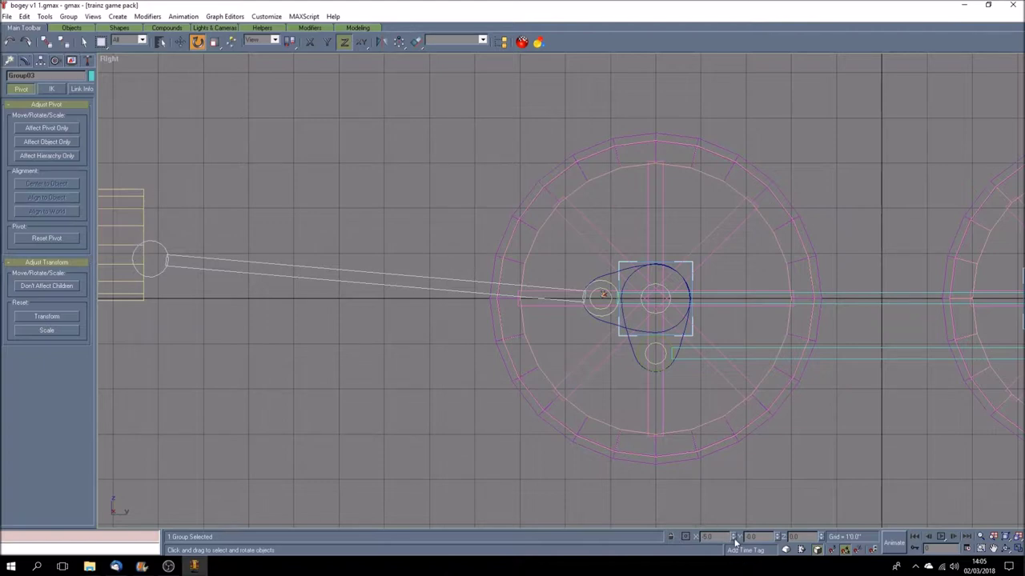
pyautogui.moveTo(735, 542); pyautogui.dragTo(736, 542)
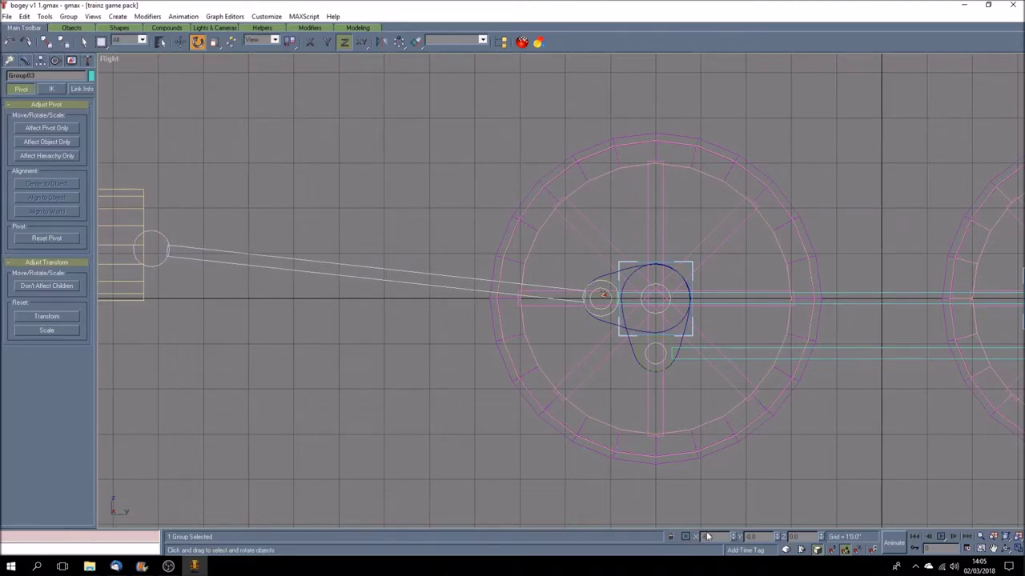
pyautogui.click(735, 543)
pyautogui.click(735, 542)
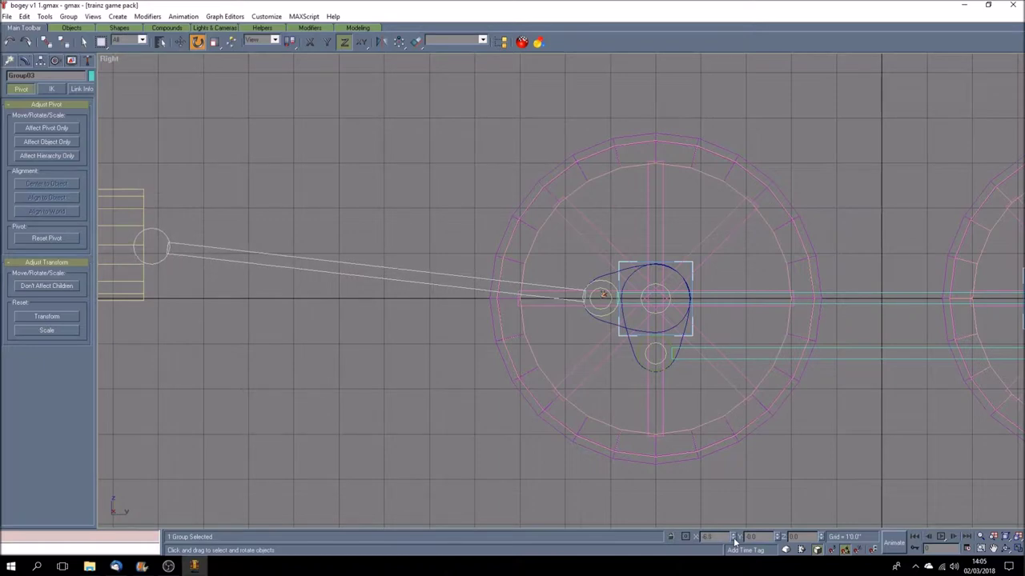
pyautogui.click(735, 543)
pyautogui.click(993, 549)
pyautogui.moveTo(183, 283); pyautogui.dragTo(336, 336)
pyautogui.scroll(8, 323, 302)
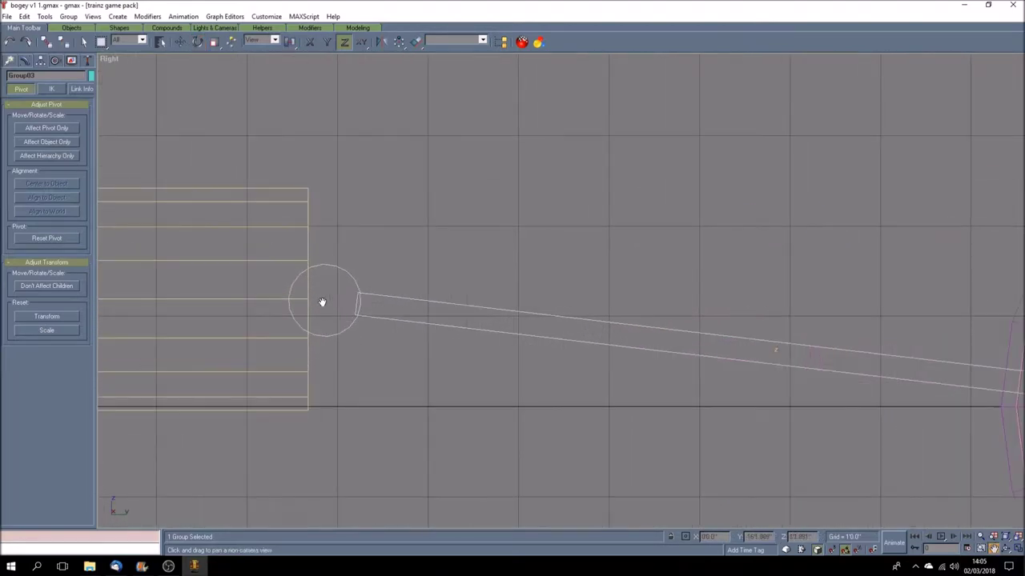
pyautogui.scroll(-8, 323, 302)
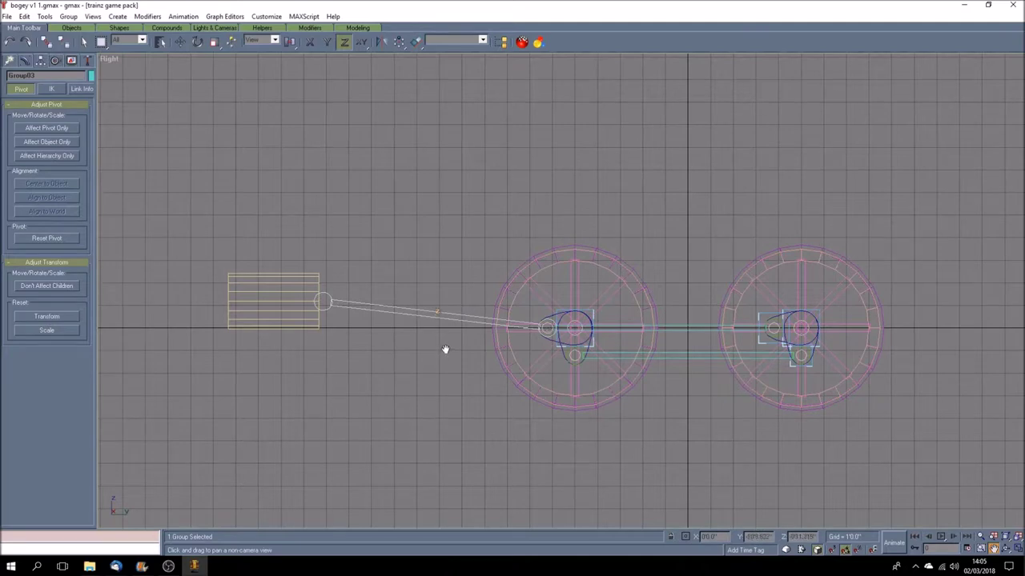
# Step: Move the connecting rod group about 3 inches outward along X in the Top view so it sits just outside the coupling rod
pyautogui.click(1018, 549)
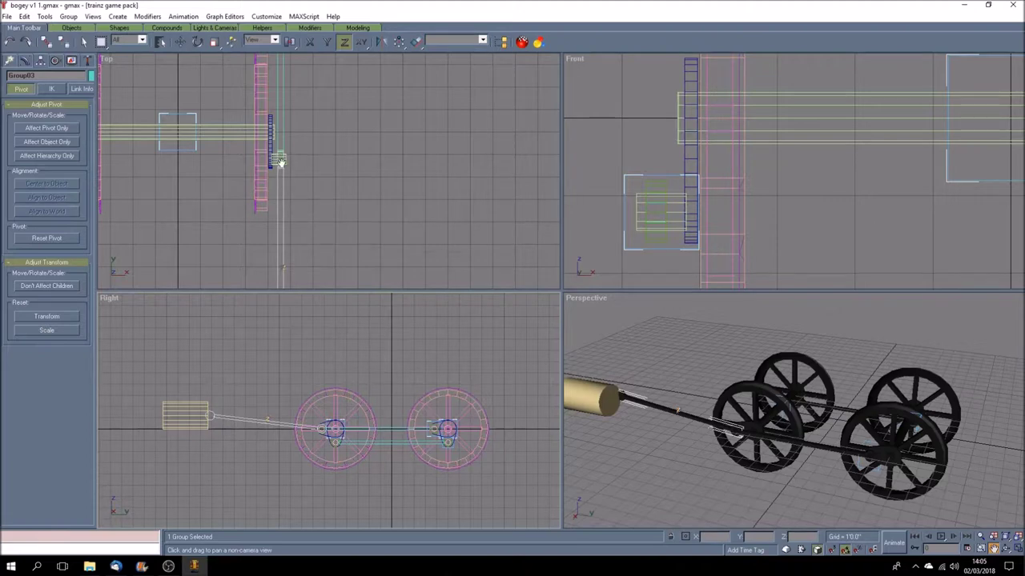
pyautogui.moveTo(320, 250); pyautogui.dragTo(368, 205)
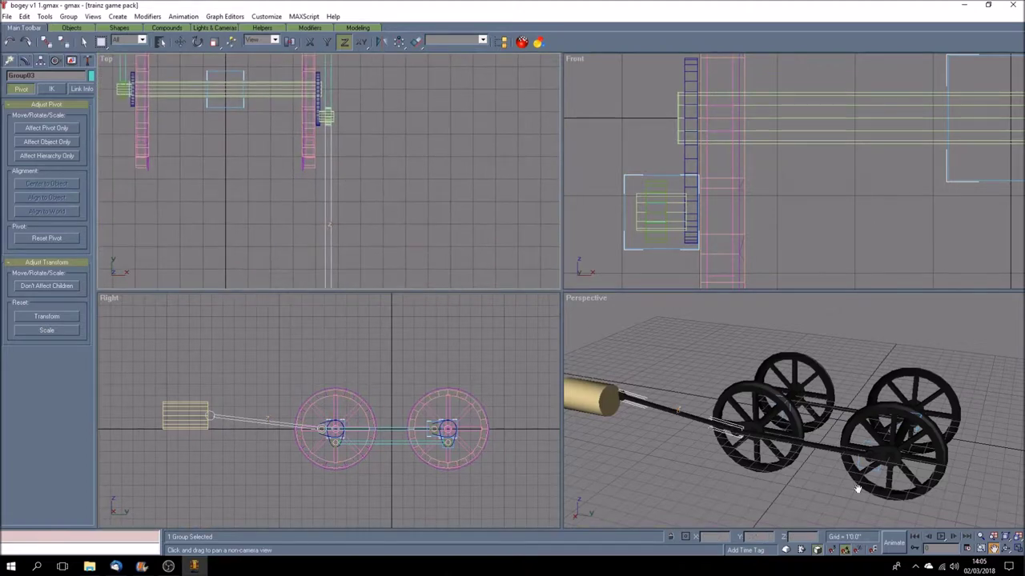
pyautogui.click(1018, 549)
pyautogui.moveTo(556, 327); pyautogui.dragTo(424, 270)
pyautogui.click(180, 42)
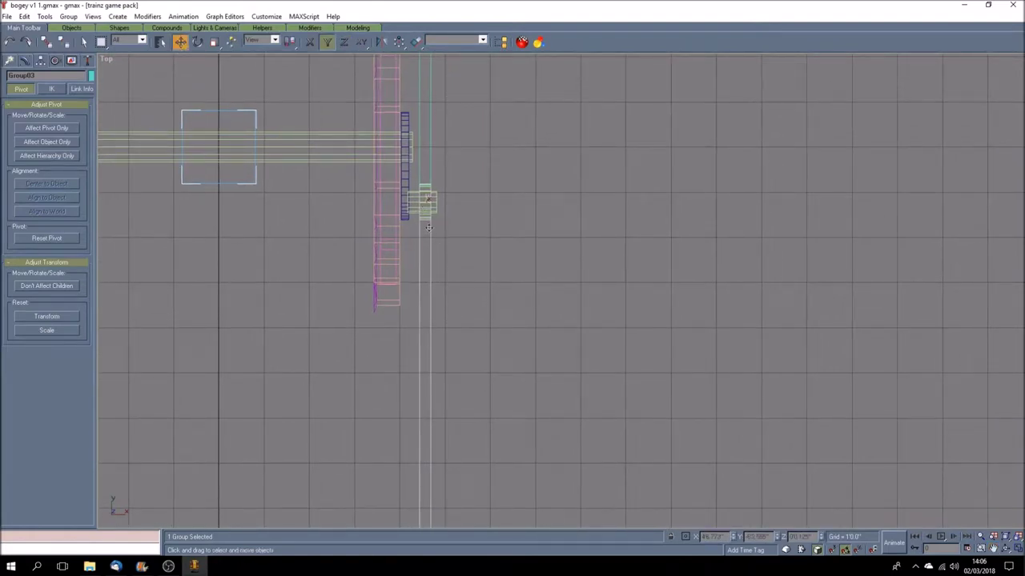
pyautogui.click(310, 42)
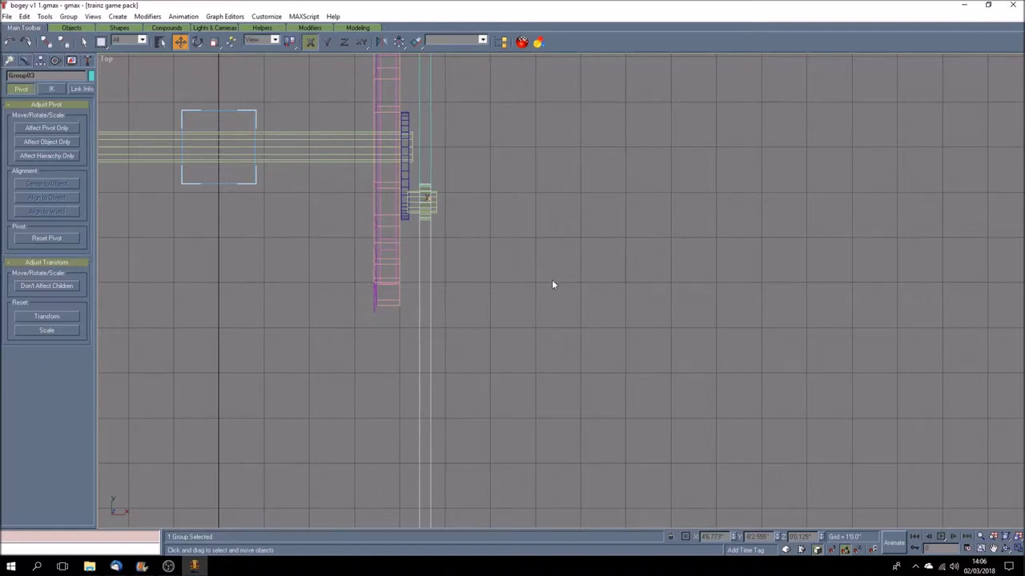
pyautogui.moveTo(433, 285); pyautogui.dragTo(444, 286)
pyautogui.scroll(5, 434, 203)
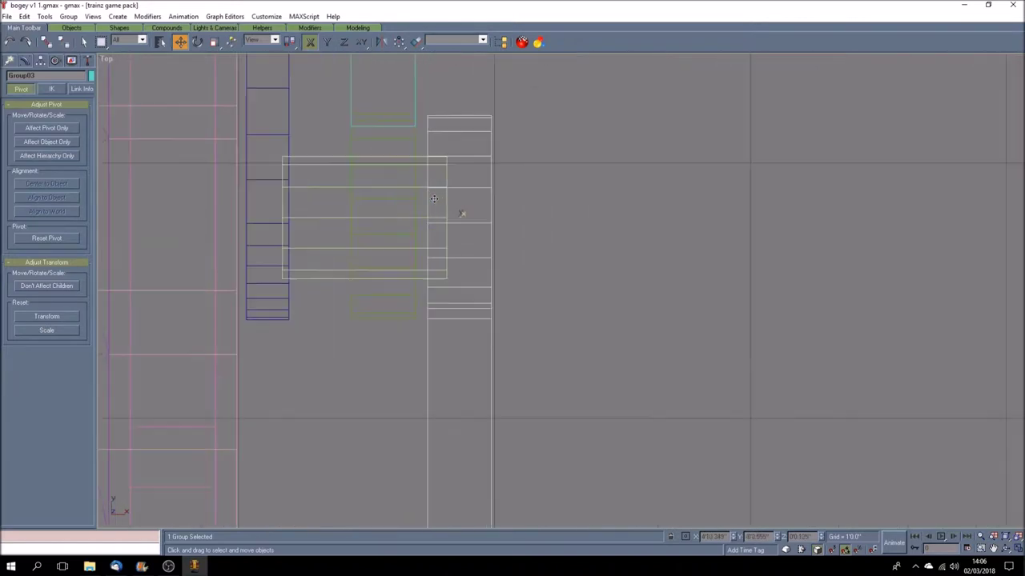
pyautogui.moveTo(427, 210); pyautogui.dragTo(419, 210)
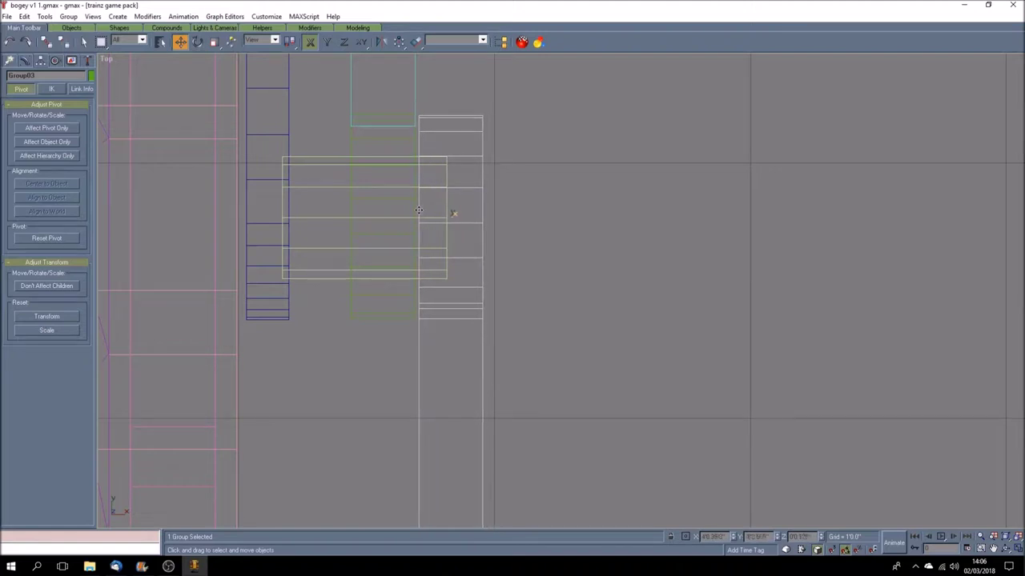
pyautogui.click(561, 290)
# Step: Lengthen the crank pin by moving its outer end vertices about 2 inches along X, just past the connecting rod boss
pyautogui.scroll(-2, 406, 348)
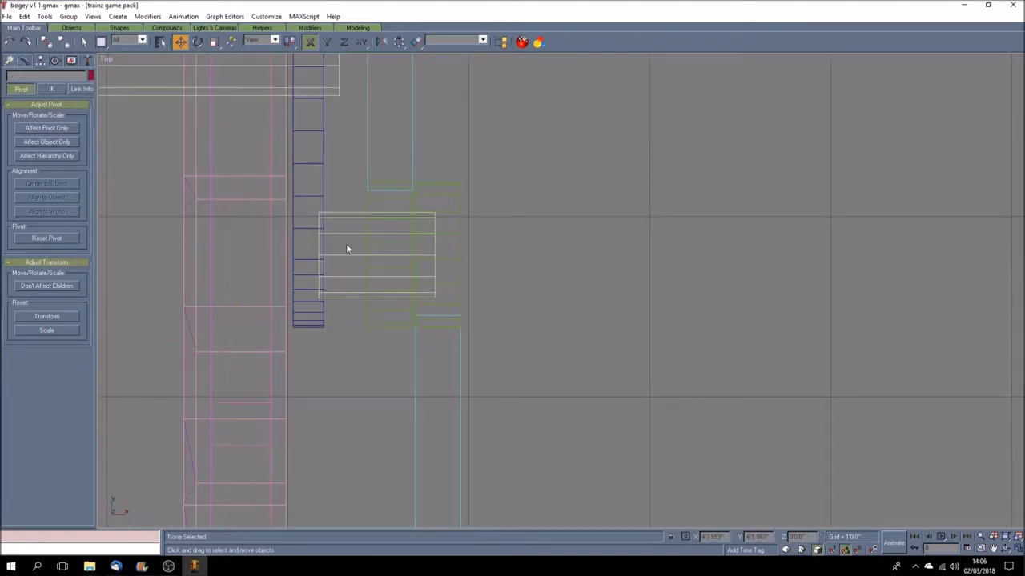
pyautogui.click(343, 216)
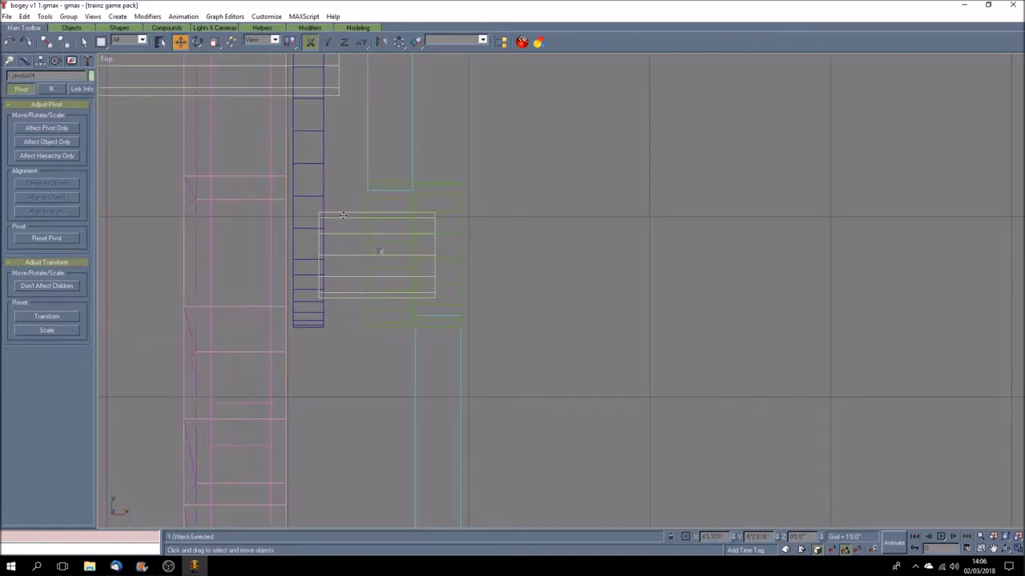
pyautogui.click(24, 60)
pyautogui.click(14, 169)
pyautogui.click(45, 178)
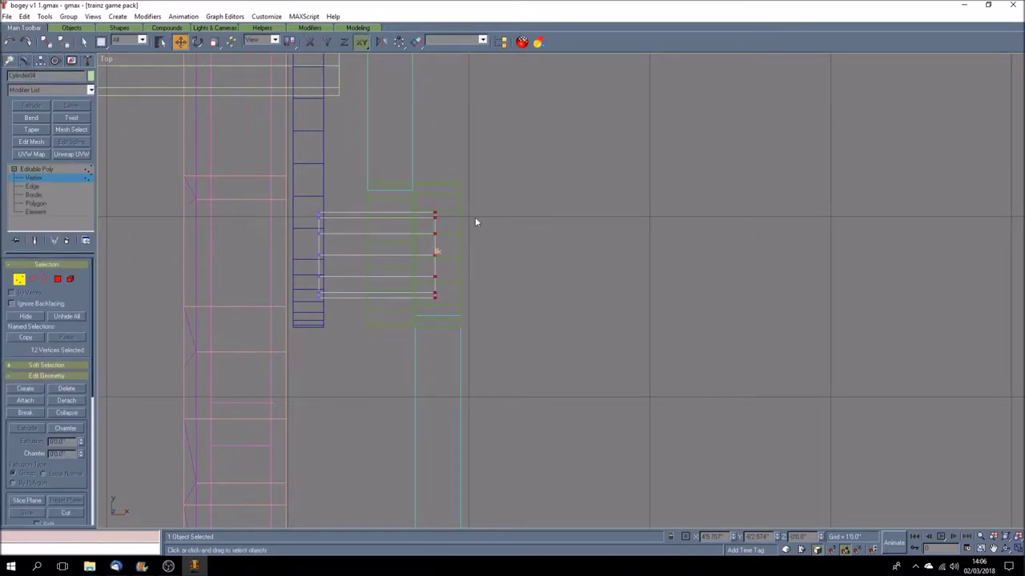
pyautogui.click(311, 41)
pyautogui.moveTo(434, 277); pyautogui.dragTo(465, 279)
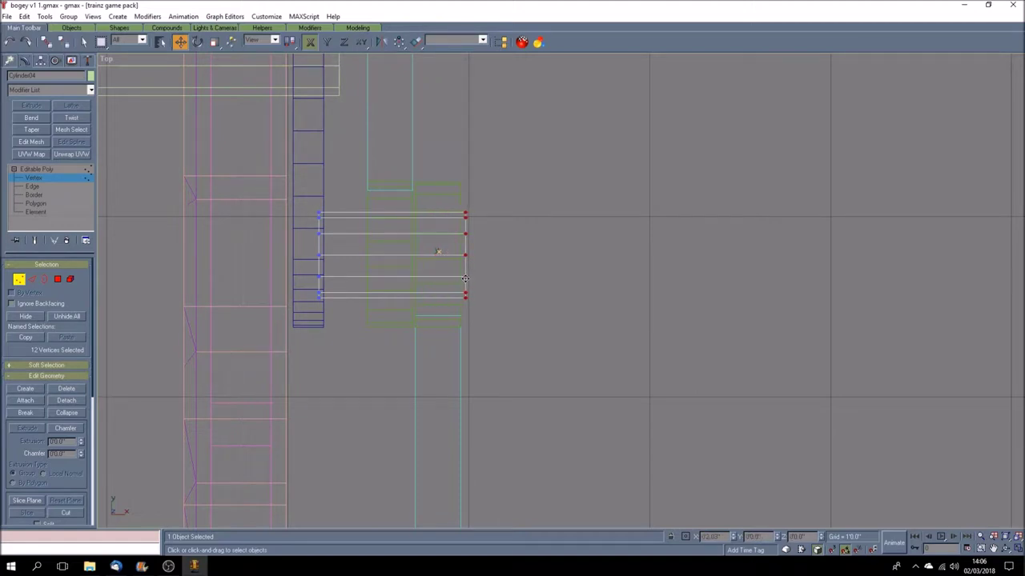
pyautogui.click(63, 168)
pyautogui.click(640, 373)
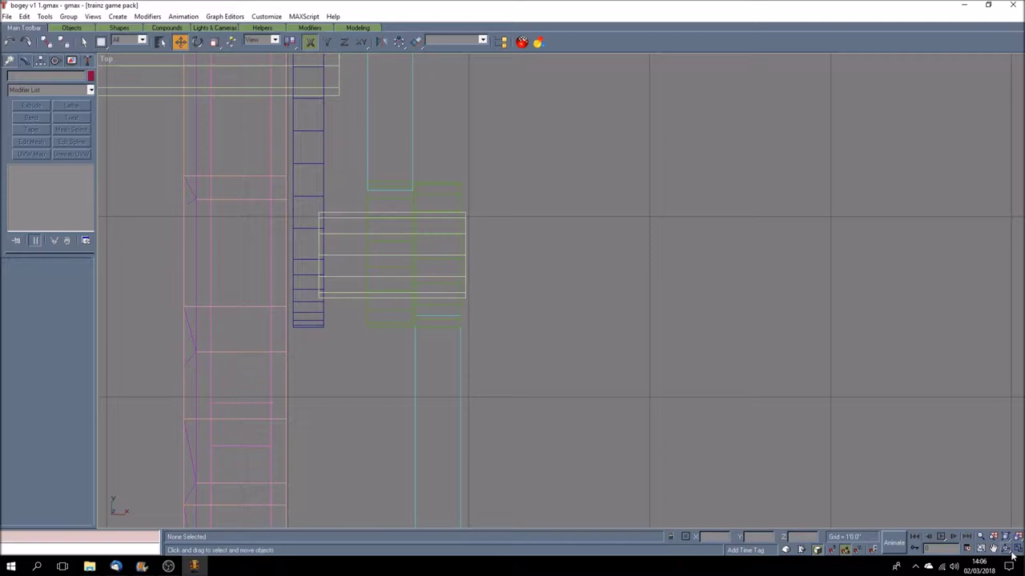
# Step: Examine the connecting rod's fit on the crank pin and its alignment with the cylinder in the Perspective and Right views
pyautogui.click(1017, 549)
pyautogui.click(692, 460)
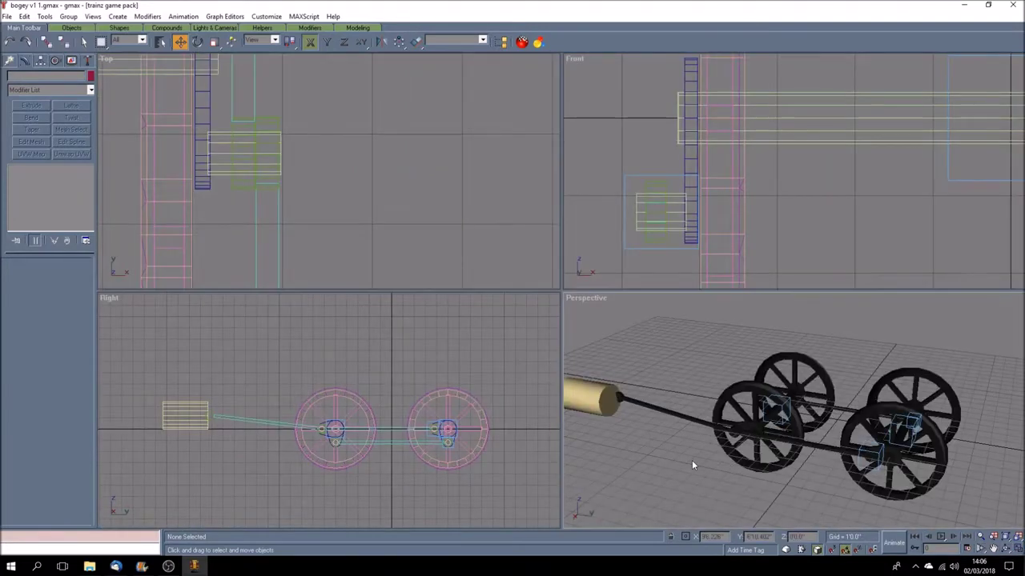
pyautogui.hotkey('ctrl', 'p')
pyautogui.moveTo(718, 433); pyautogui.dragTo(732, 389)
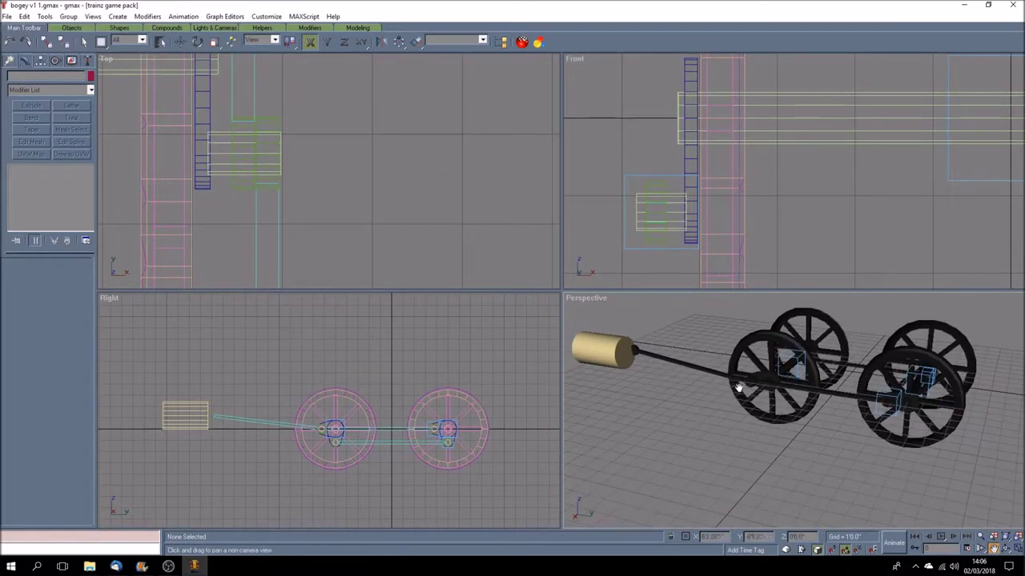
pyautogui.scroll(2, 750, 387)
pyautogui.scroll(2, 750, 388)
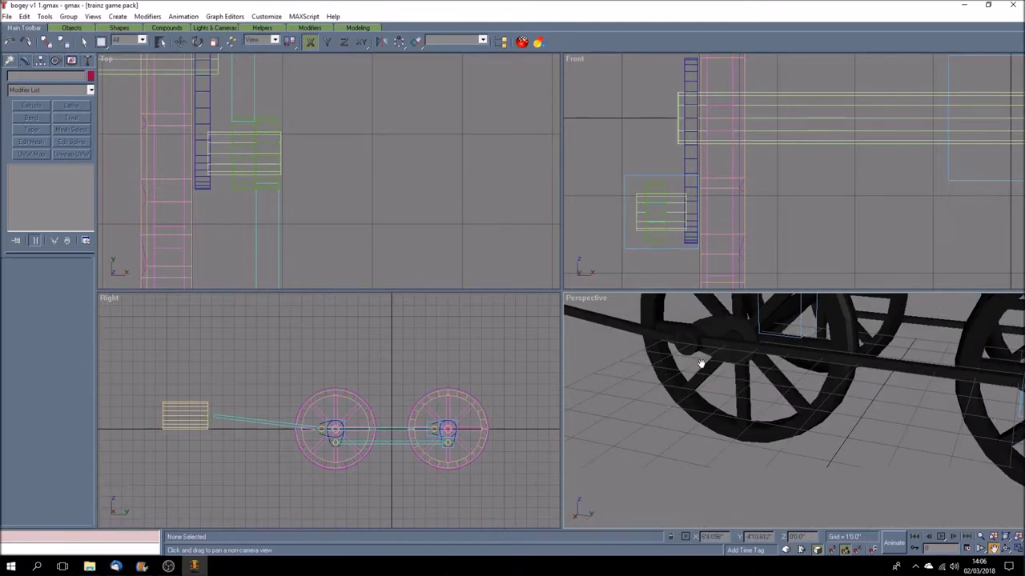
pyautogui.moveTo(682, 343); pyautogui.dragTo(745, 416)
pyautogui.scroll(-2, 745, 416)
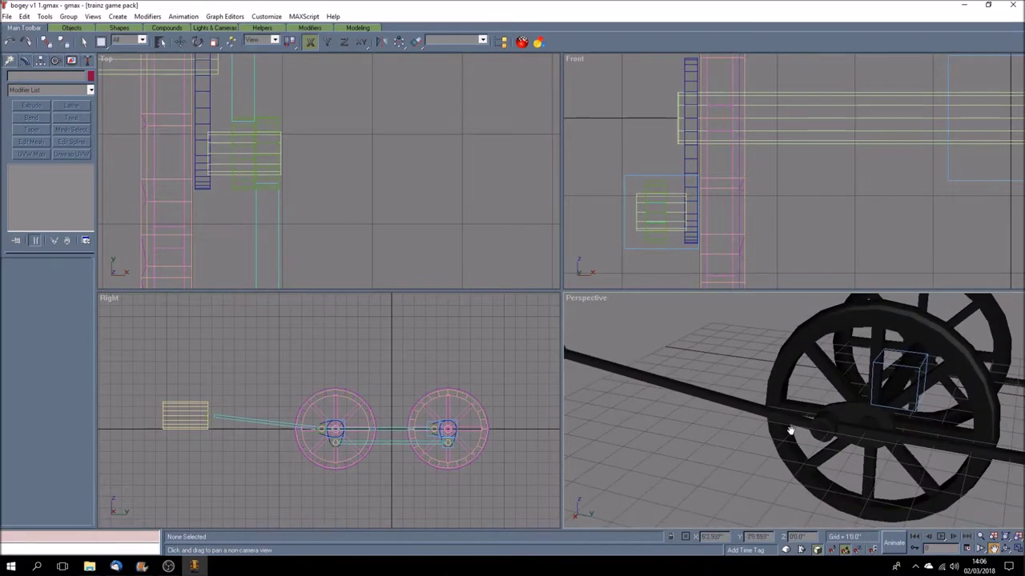
pyautogui.scroll(-3, 746, 415)
pyautogui.moveTo(746, 413); pyautogui.dragTo(703, 419)
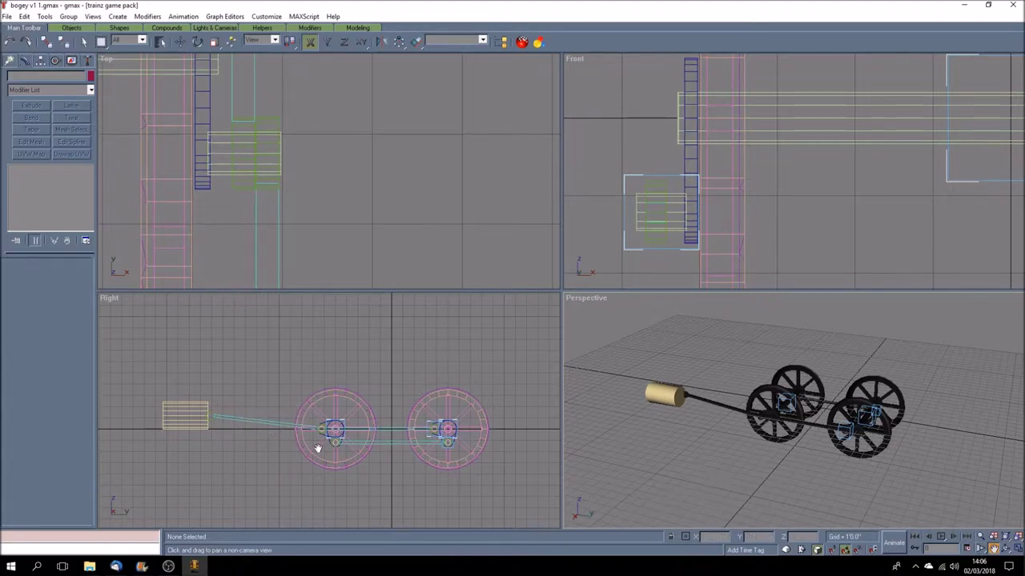
pyautogui.moveTo(262, 435); pyautogui.dragTo(333, 421)
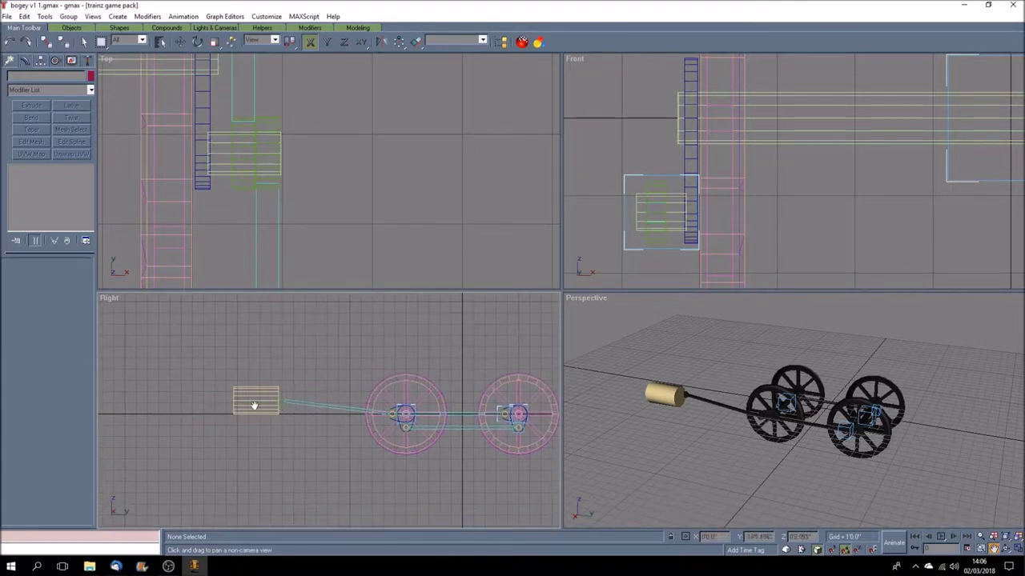
# Step: Move the piston cylinder about 5 feet along Y in the Right view, farther from the connecting rod's free end
pyautogui.click(1017, 549)
pyautogui.scroll(-1, 521, 341)
pyautogui.scroll(4, 521, 341)
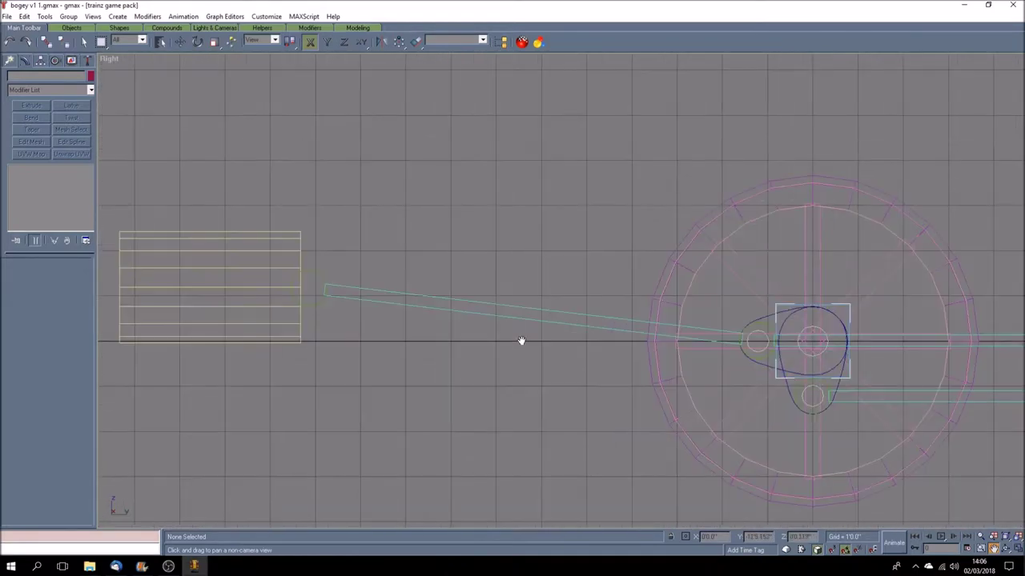
pyautogui.click(84, 42)
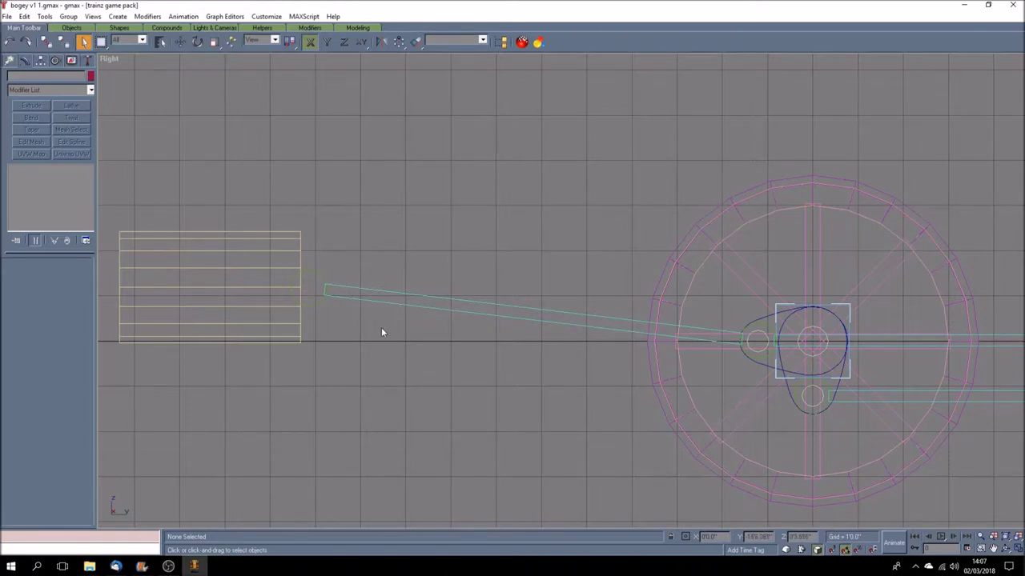
pyautogui.scroll(-5, 433, 323)
pyautogui.click(336, 323)
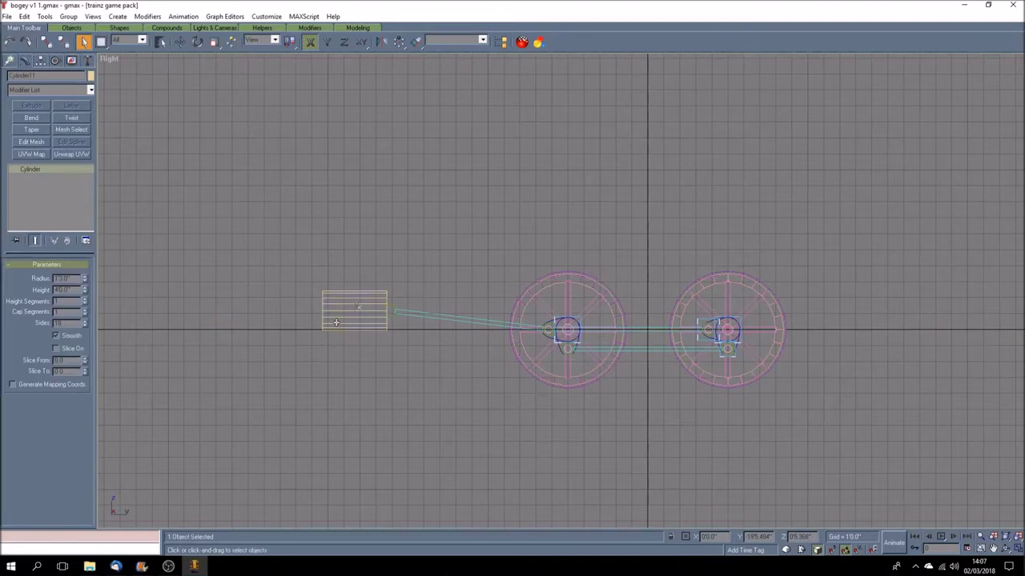
pyautogui.click(180, 42)
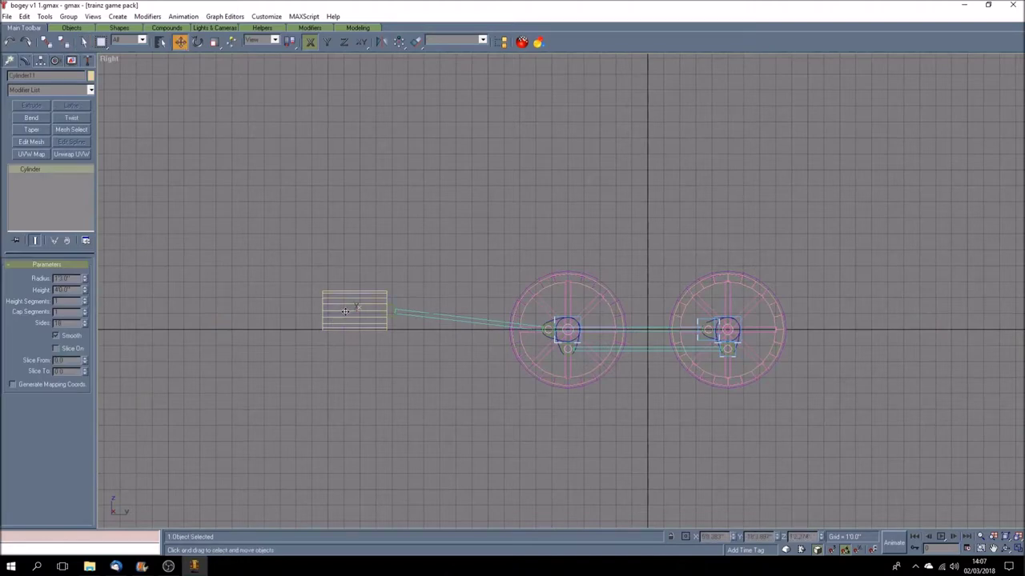
pyautogui.moveTo(345, 312); pyautogui.dragTo(263, 313)
pyautogui.click(369, 366)
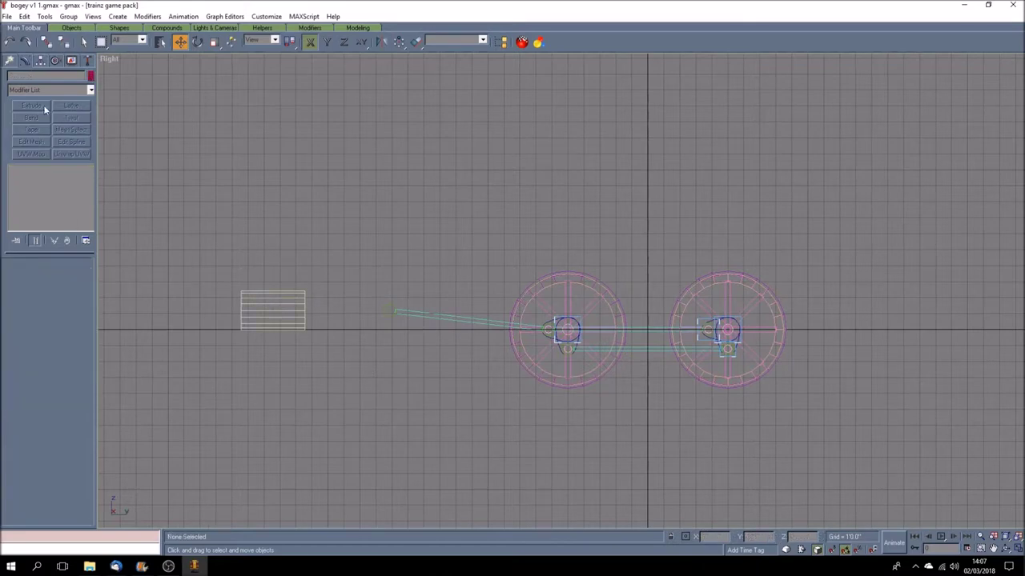
# Step: Clone the cylinder as a copy and move the copy about 3 feet along Y toward the connecting rod
pyautogui.click(274, 317)
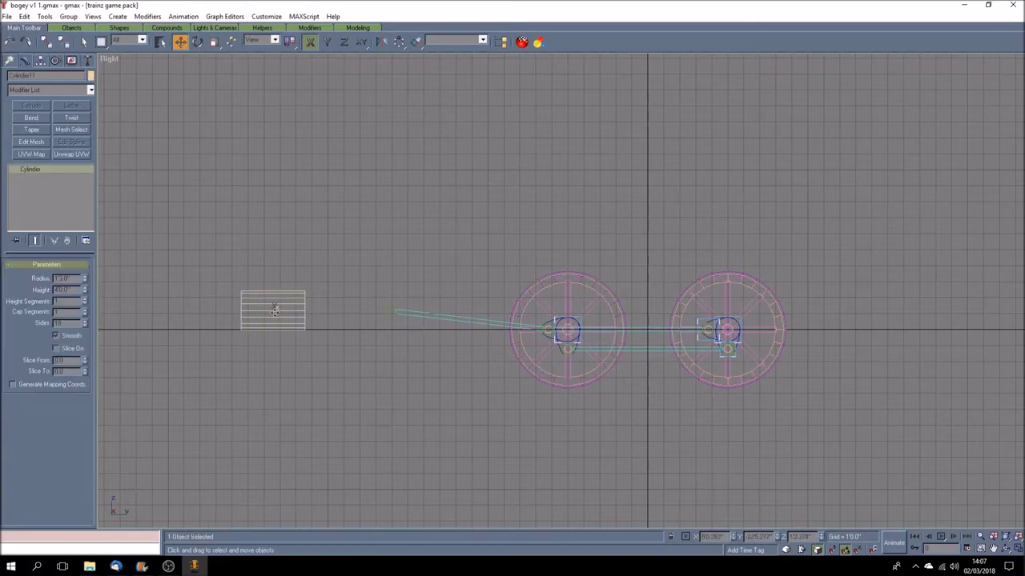
pyautogui.click(24, 16)
pyautogui.click(40, 95)
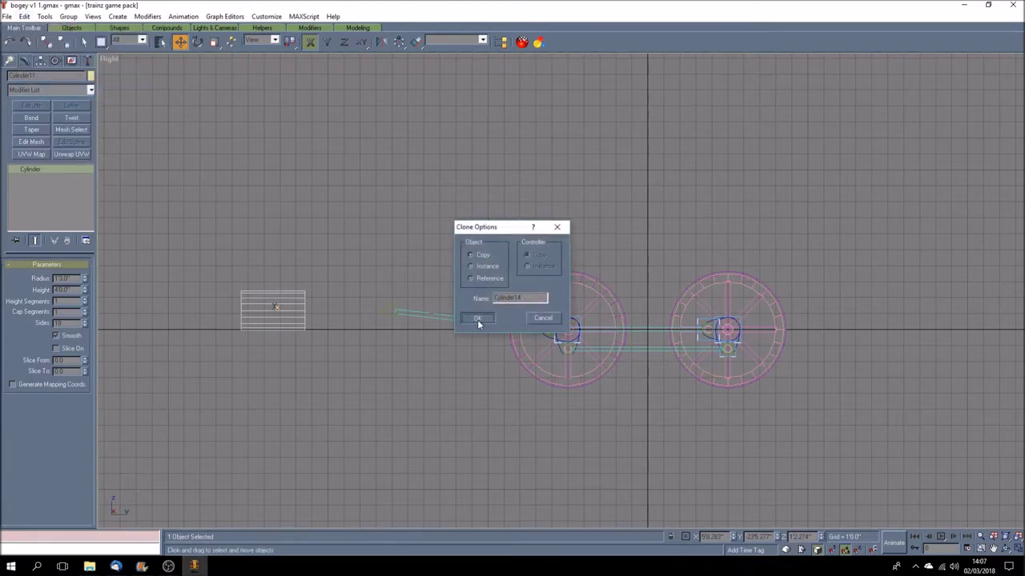
pyautogui.click(477, 318)
pyautogui.moveTo(287, 312); pyautogui.dragTo(333, 313)
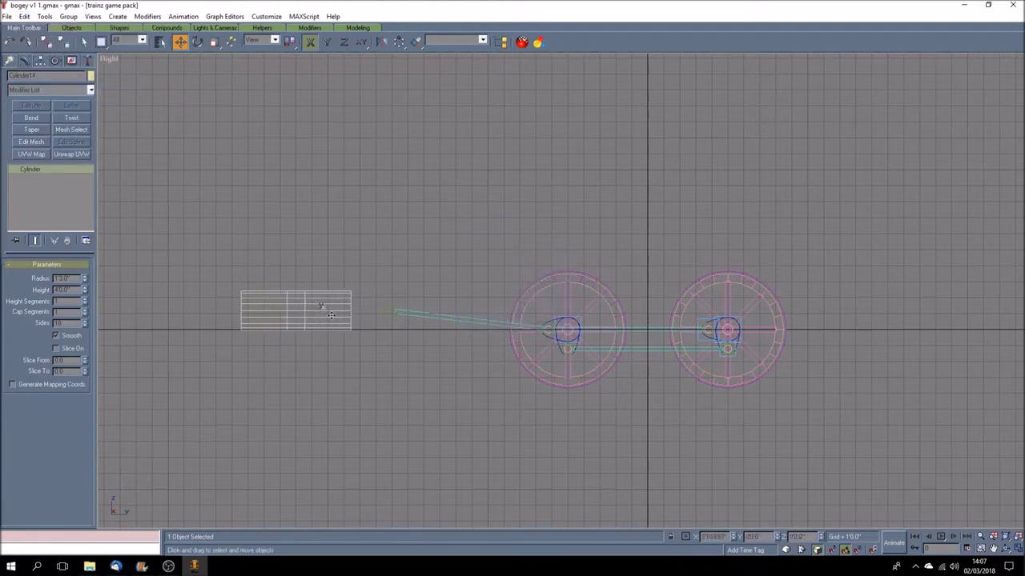
# Step: Change the cloned cylinder's object color to dark blue
pyautogui.click(90, 75)
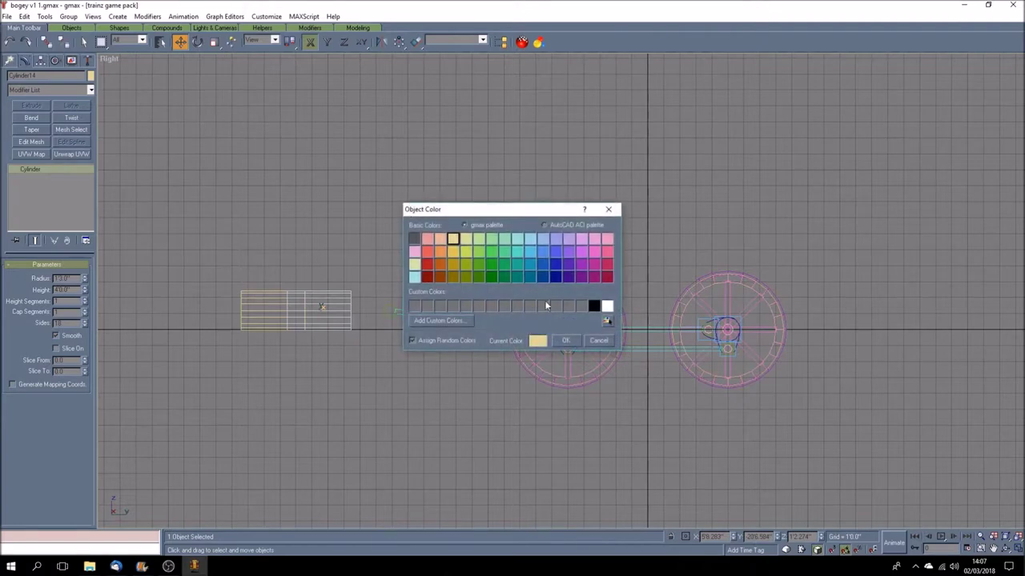
pyautogui.click(555, 277)
pyautogui.click(565, 340)
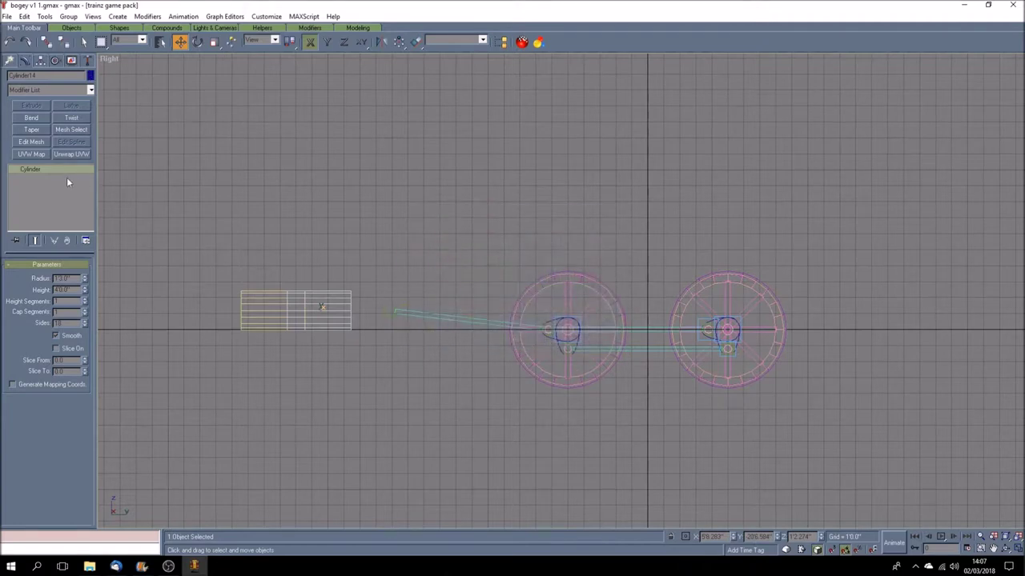
# Step: Slim the cloned cylinder into a piston rod with a radius of 2 inches and 12 sides
pyautogui.doubleClick(68, 279)
pyautogui.write('0')
pyautogui.press('Return')
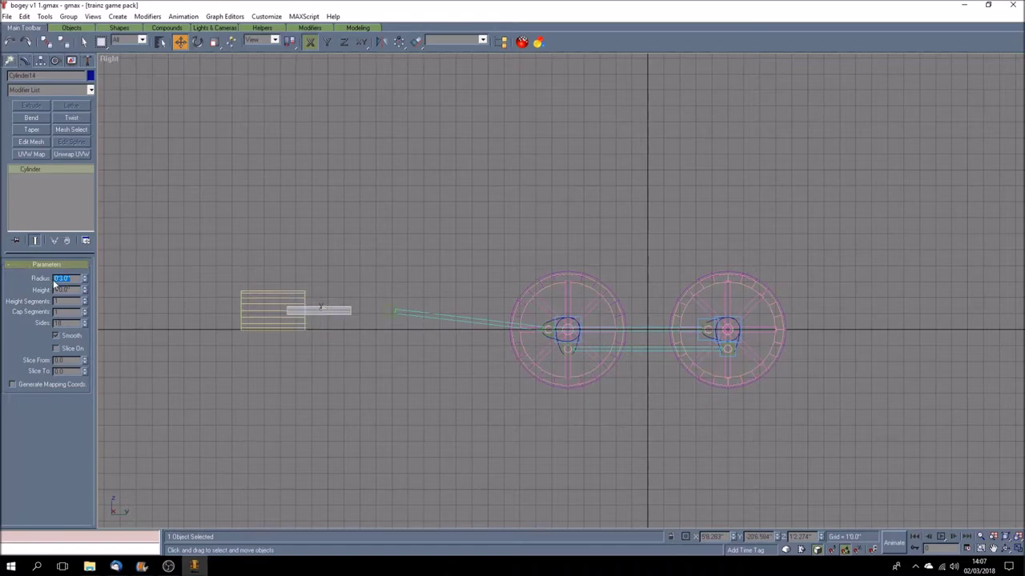
pyautogui.write('0')
pyautogui.press('Return')
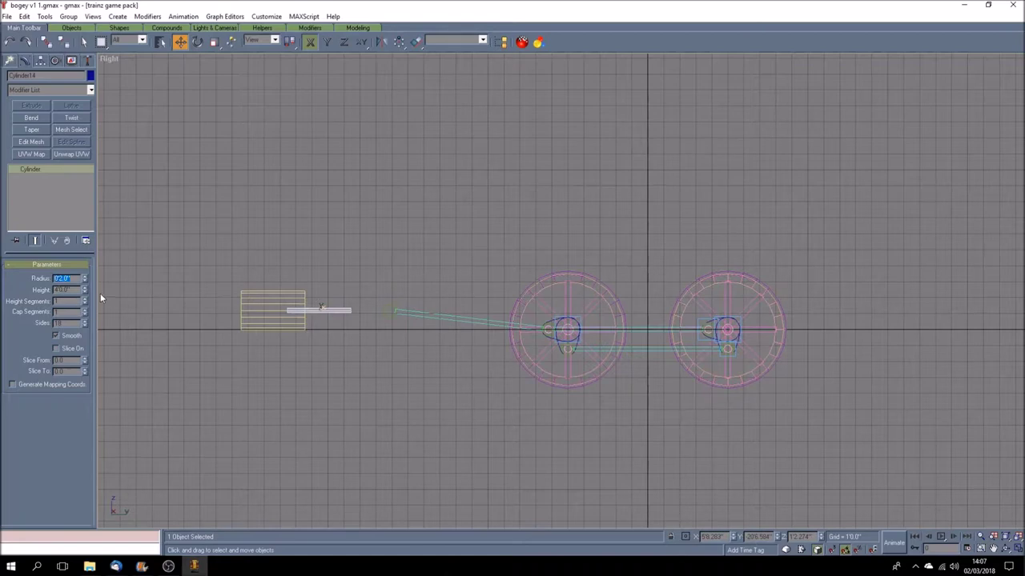
pyautogui.click(86, 330)
pyautogui.click(85, 327)
pyautogui.click(85, 325)
pyautogui.click(323, 326)
pyautogui.click(322, 319)
# Step: Shift the piston rod about 4 inches toward the wheels and set its height to 6 feet to reach the connecting rod
pyautogui.moveTo(310, 311)
pyautogui.mouseDown()
pyautogui.moveTo(325, 311)
pyautogui.moveTo(315, 311)
pyautogui.mouseUp()
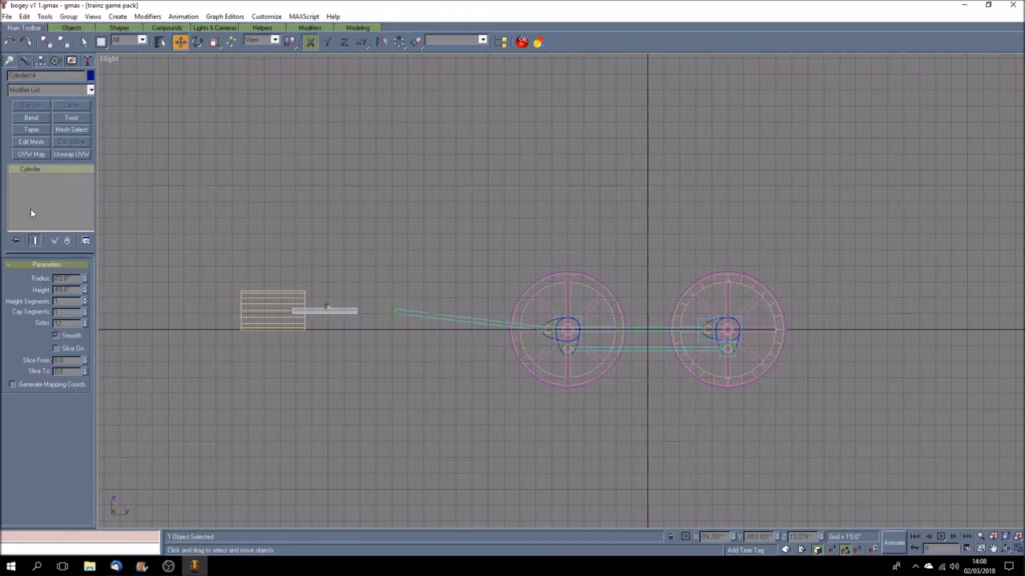
pyautogui.doubleClick(75, 290)
pyautogui.write('52')
pyautogui.press('Return')
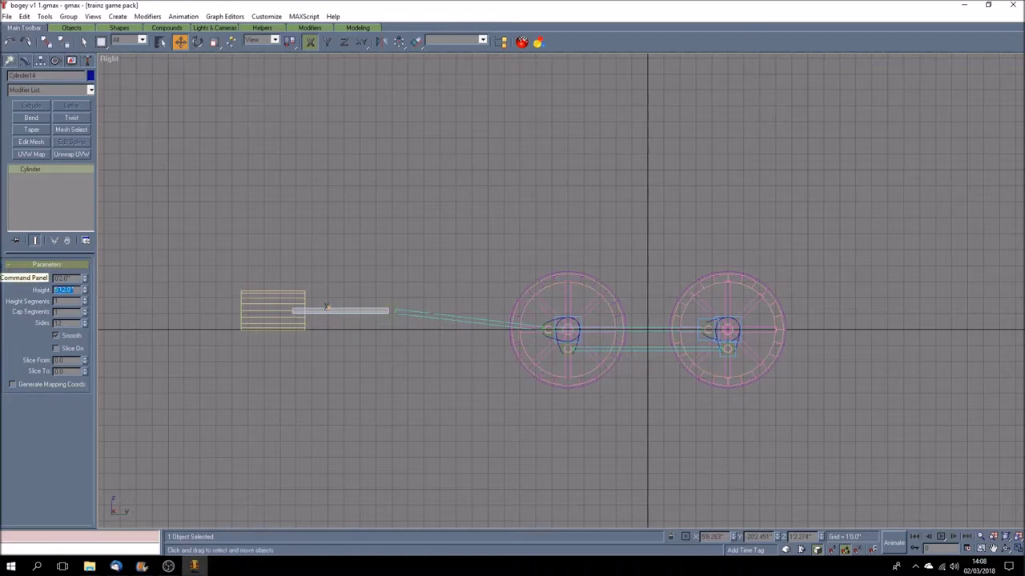
pyautogui.click(404, 330)
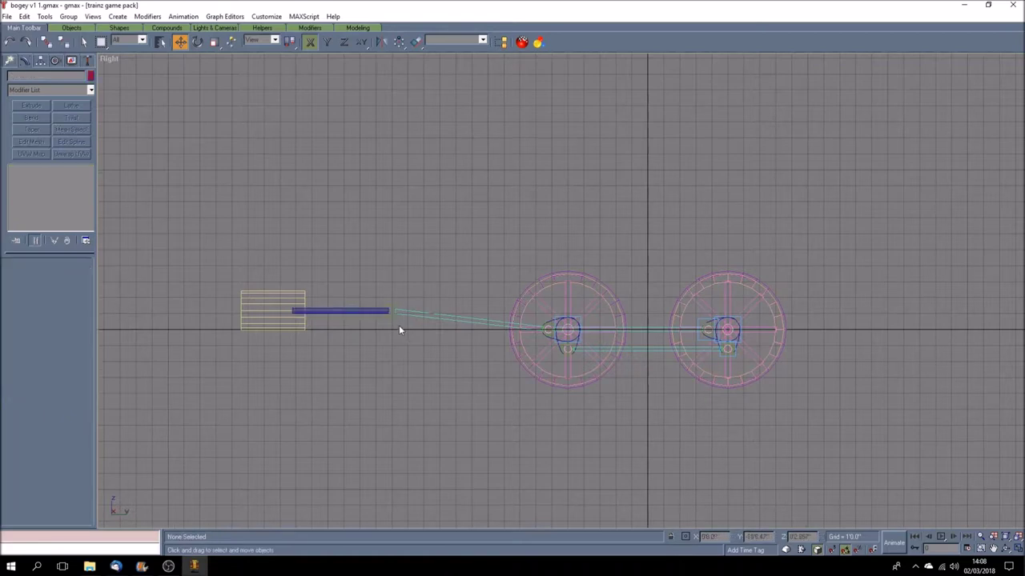
# Step: Center the blue piston rod's pivot point on the rod
pyautogui.click(1016, 549)
pyautogui.click(993, 549)
pyautogui.moveTo(332, 251); pyautogui.dragTo(381, 179)
pyautogui.scroll(-5, 381, 180)
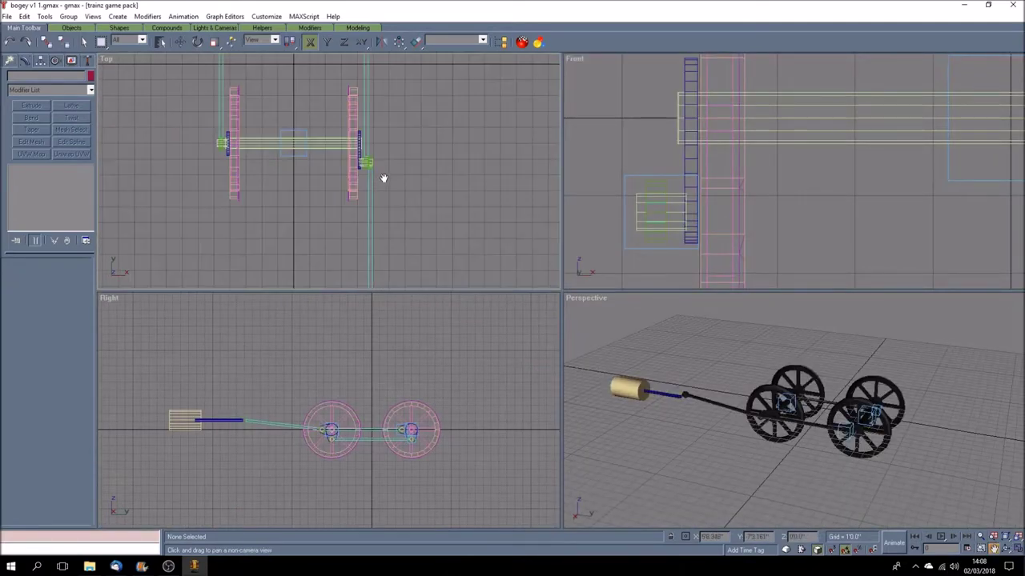
pyautogui.scroll(4, 385, 222)
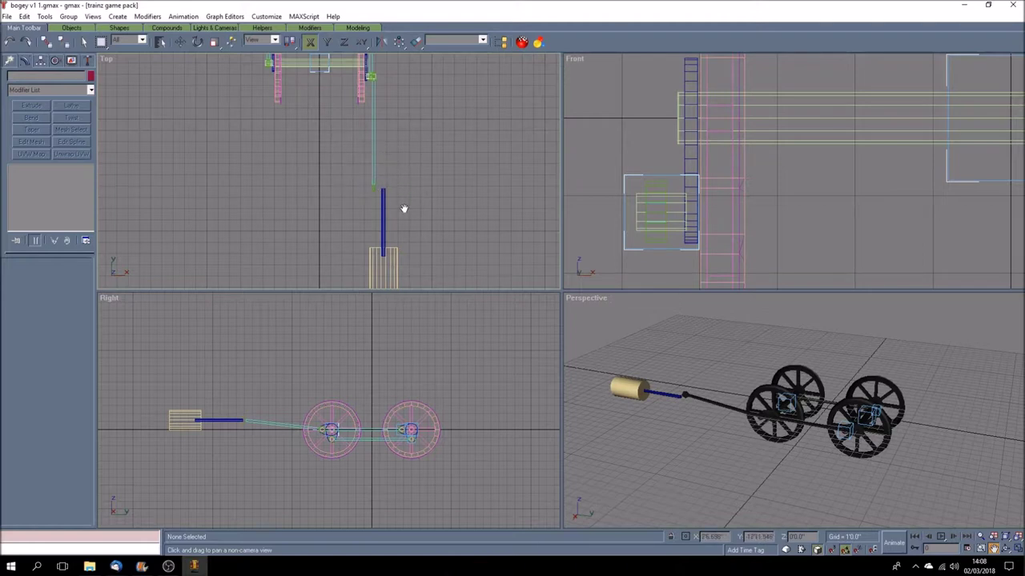
pyautogui.click(84, 41)
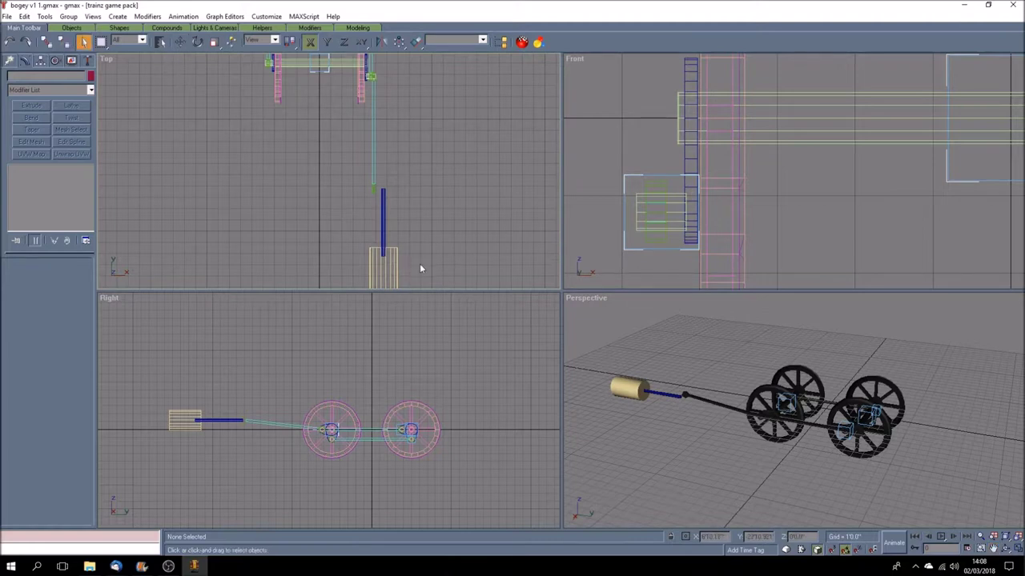
pyautogui.click(385, 231)
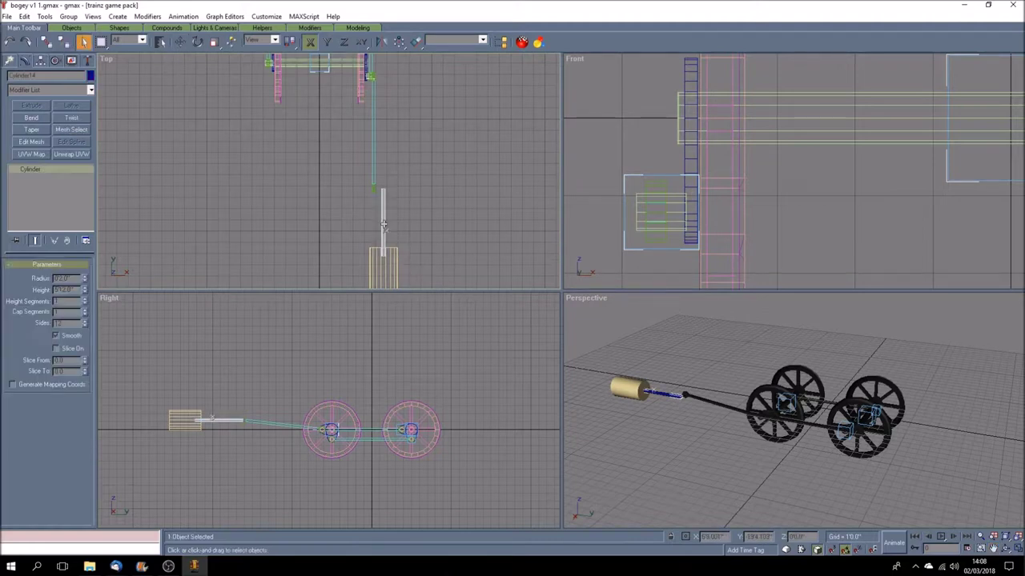
pyautogui.click(40, 61)
pyautogui.click(47, 128)
pyautogui.click(66, 213)
pyautogui.click(47, 128)
# Step: Align the piston rod center to center with the connecting rod in X position only, working in the Top view
pyautogui.click(371, 137)
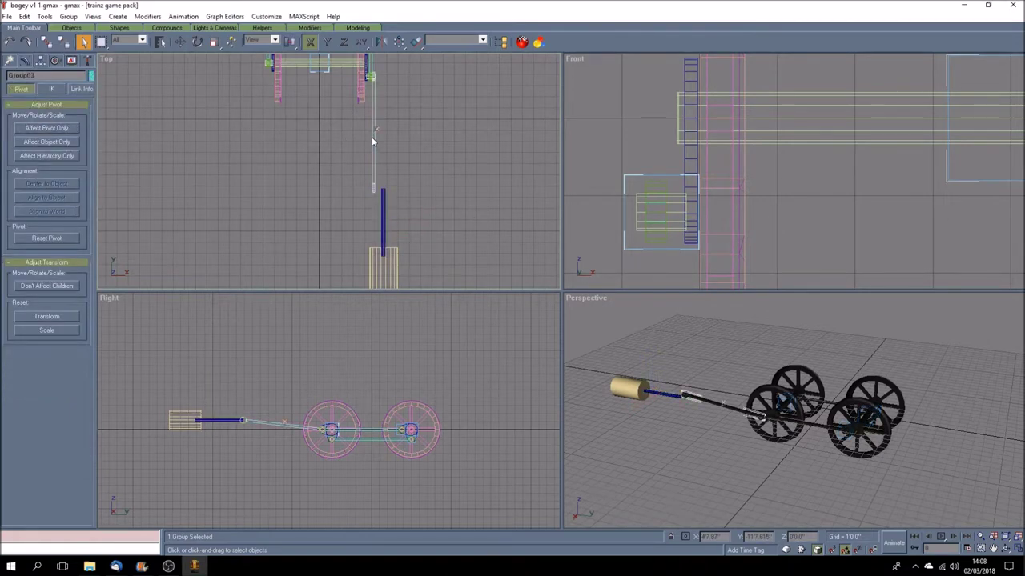
pyautogui.click(383, 211)
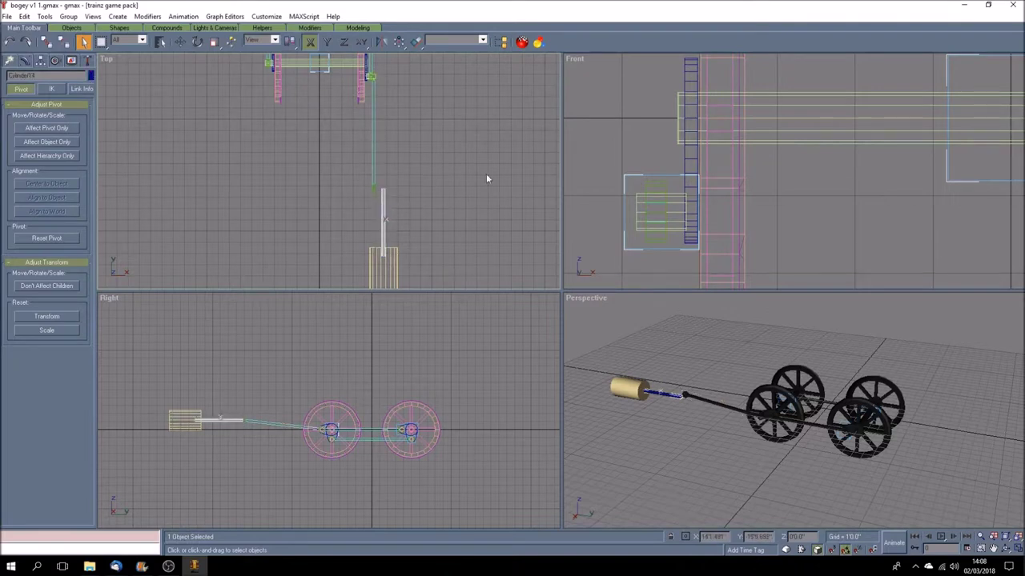
pyautogui.click(415, 42)
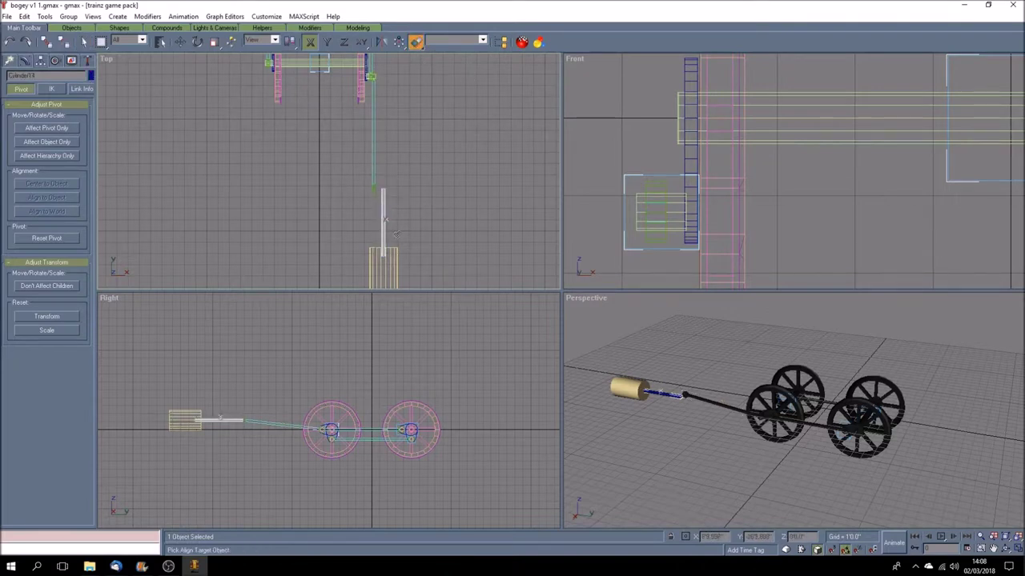
pyautogui.click(383, 155)
pyautogui.click(446, 221)
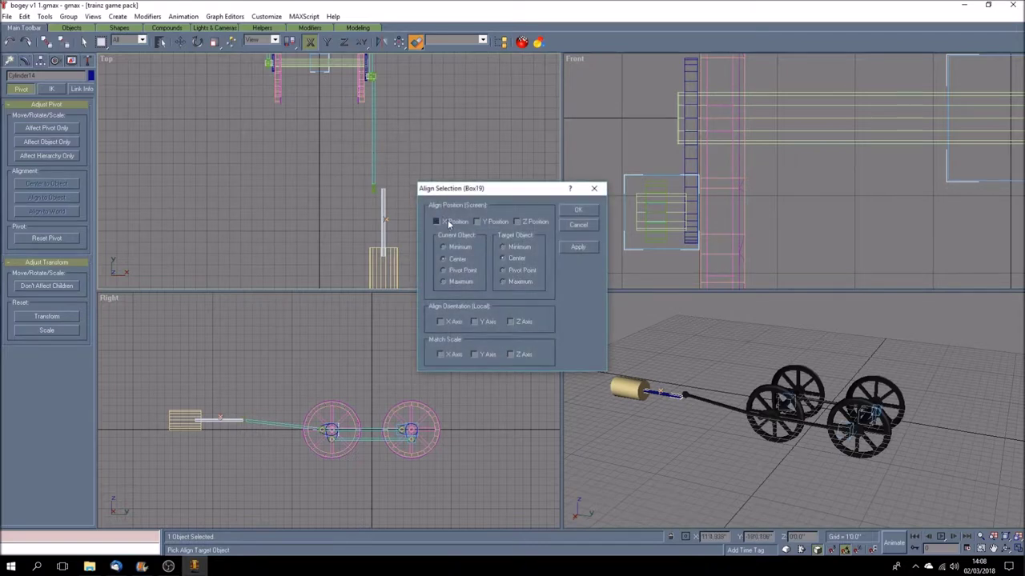
pyautogui.click(578, 211)
pyautogui.click(411, 179)
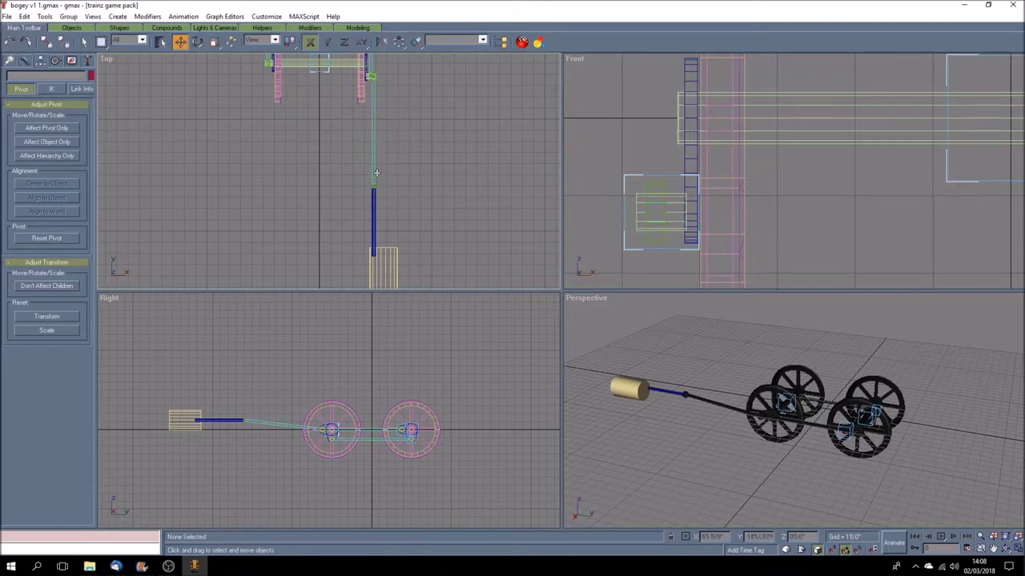
# Step: Align the piston cylinder center to center with the piston rod in X position only
pyautogui.click(386, 261)
pyautogui.click(416, 42)
pyautogui.click(373, 227)
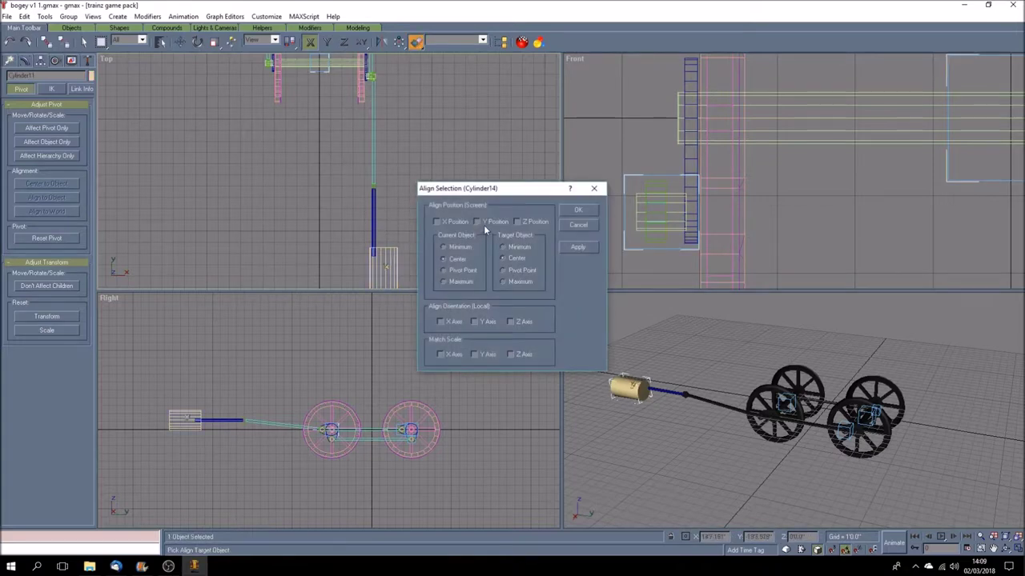
pyautogui.click(456, 228)
pyautogui.click(578, 210)
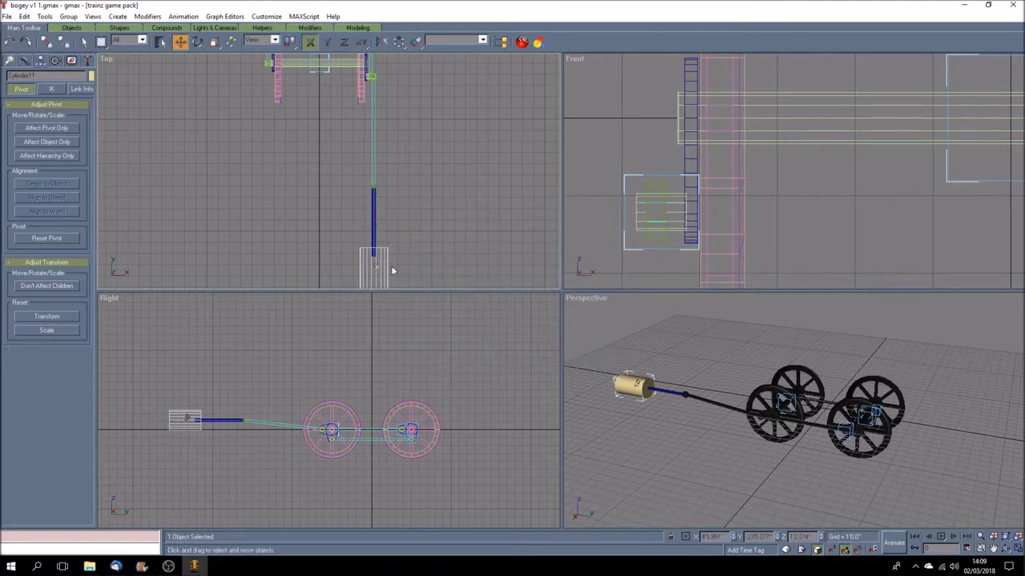
pyautogui.click(396, 224)
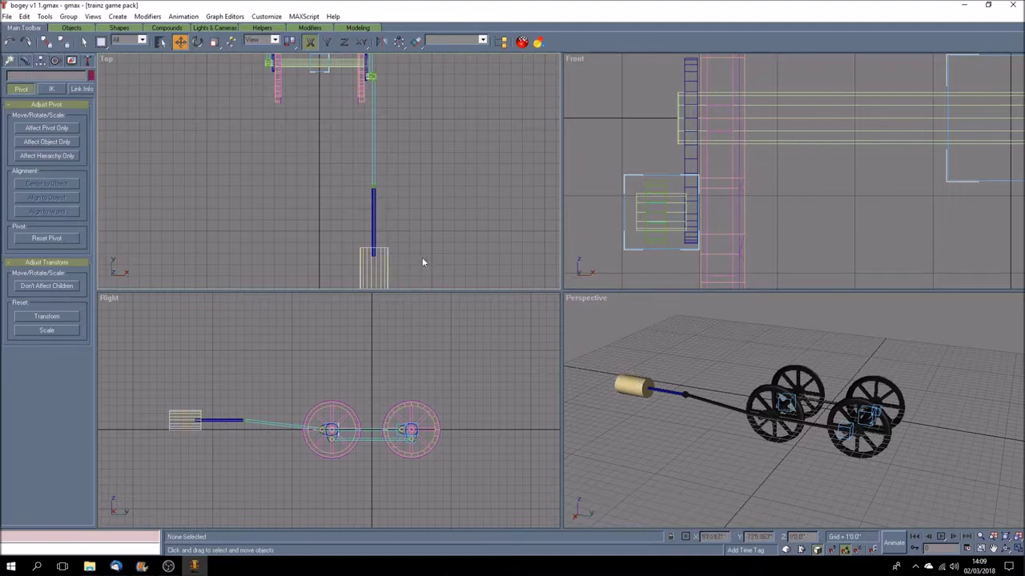
pyautogui.scroll(-4, 432, 244)
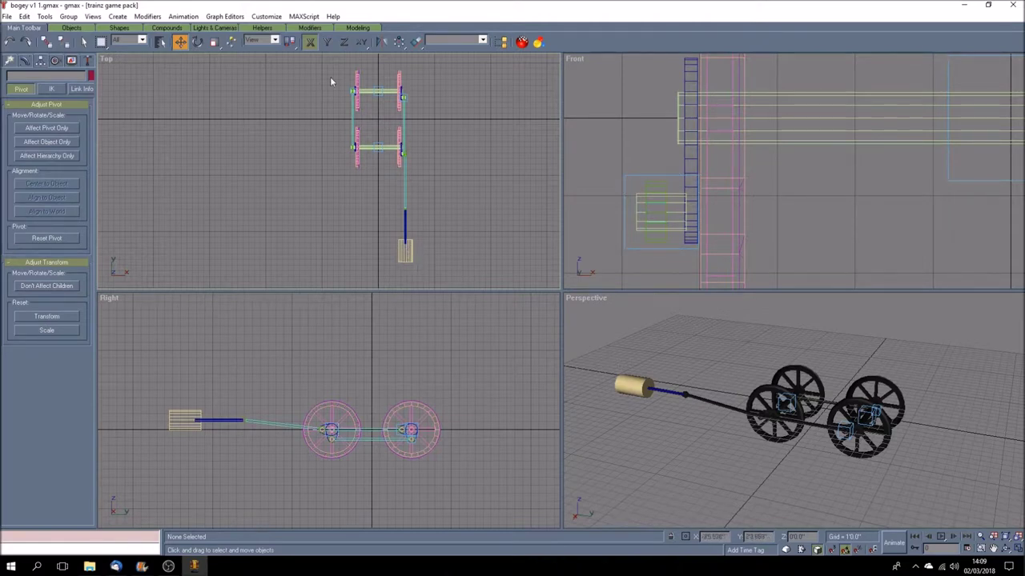
pyautogui.click(406, 252)
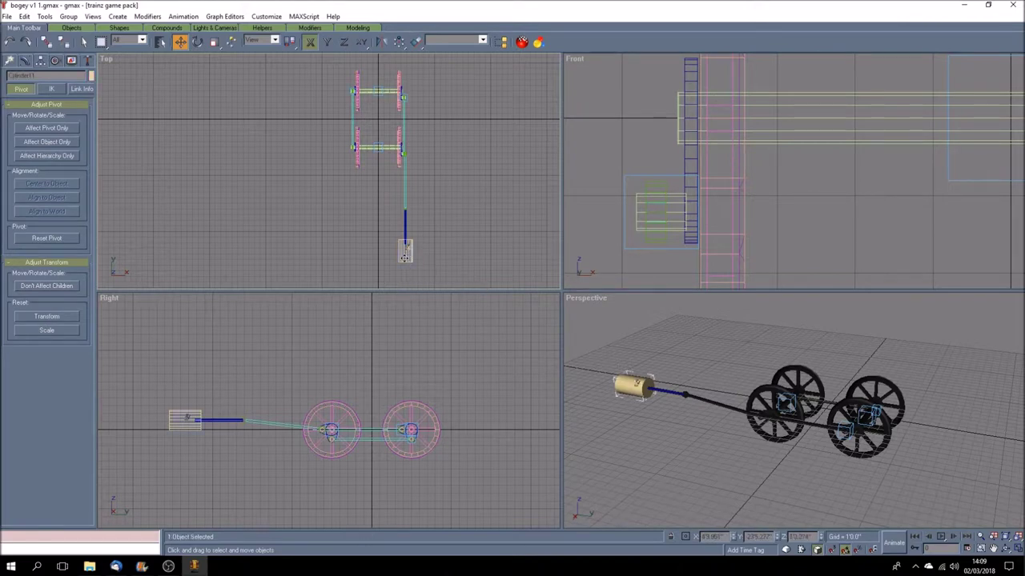
pyautogui.moveTo(406, 251); pyautogui.dragTo(433, 260)
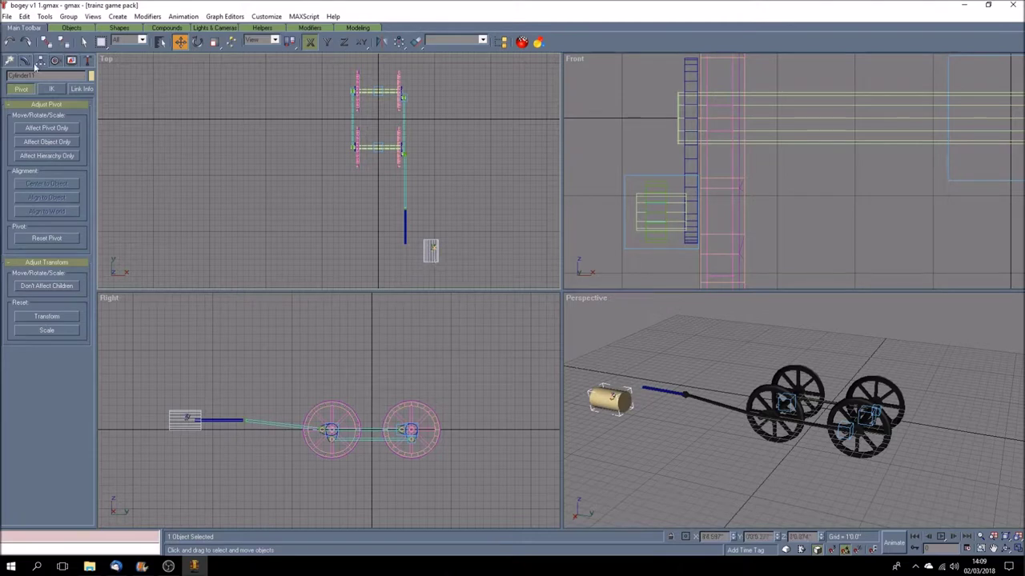
pyautogui.click(10, 42)
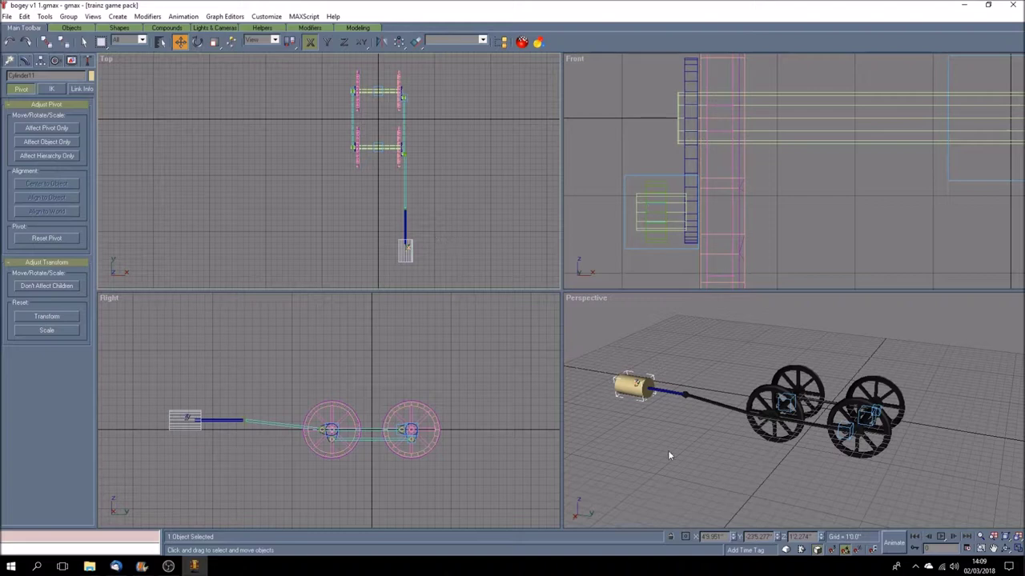
# Step: Play the wheel and coupling rod animation in the enlarged Perspective view, then stop it
pyautogui.click(696, 440)
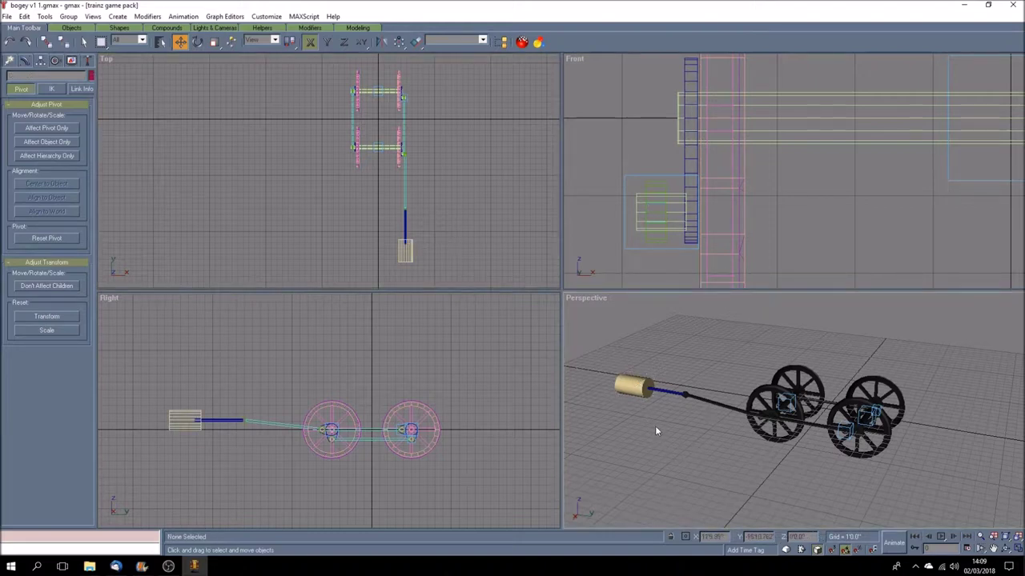
pyautogui.click(1018, 549)
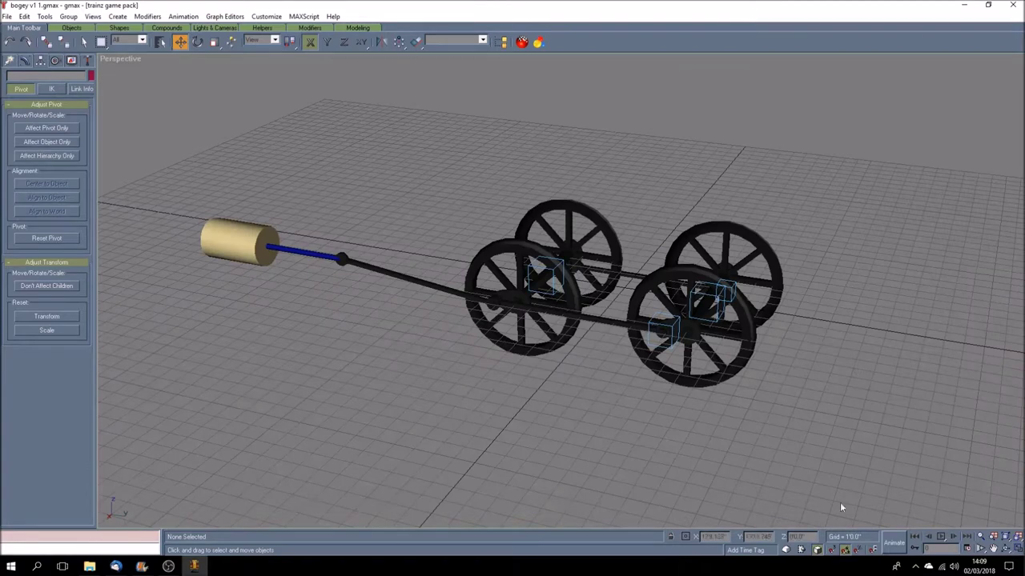
pyautogui.click(941, 538)
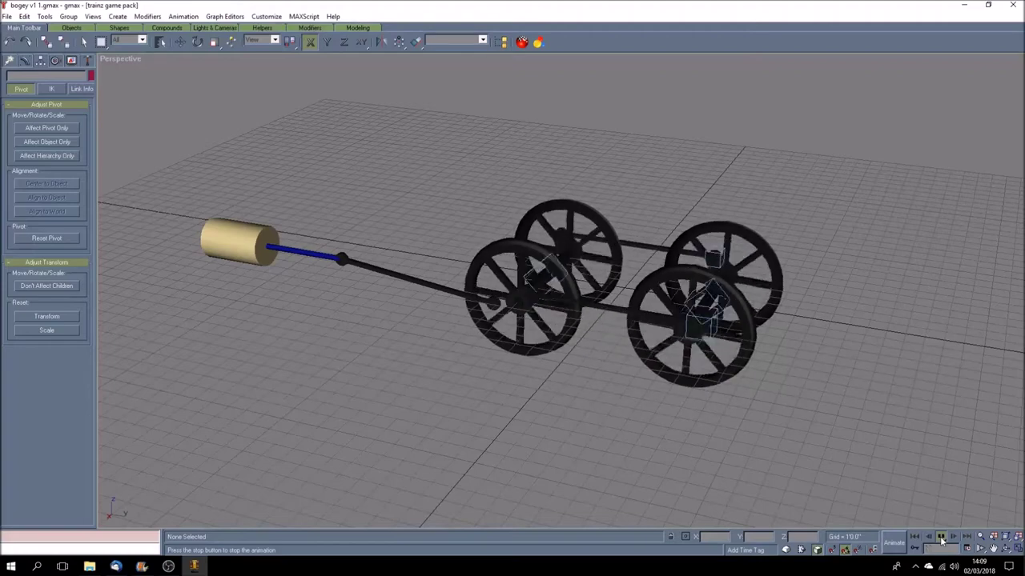
pyautogui.click(941, 537)
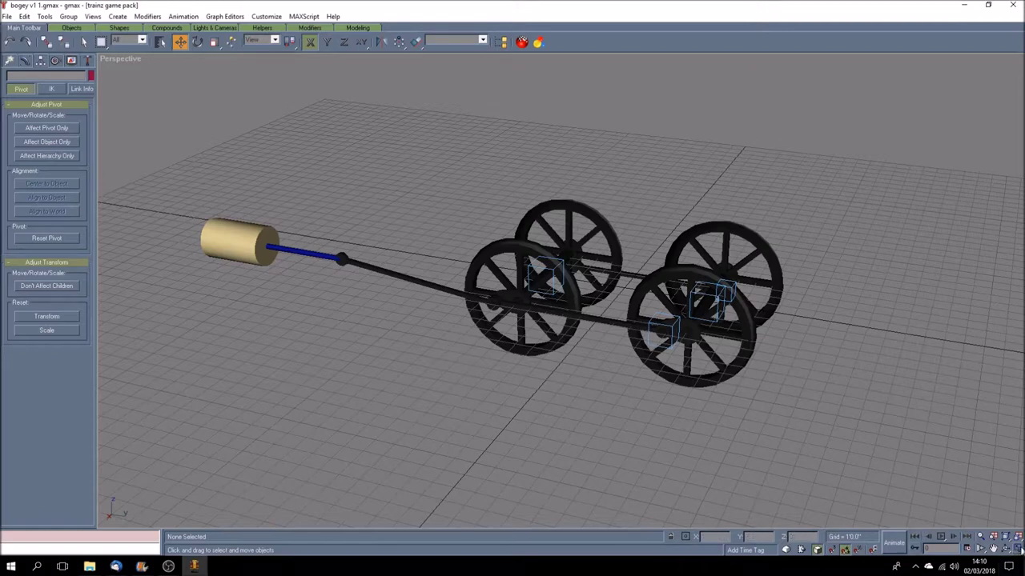
# Step: Create a small dummy helper beside the front crank pin in the Top view and name it b.r.conrod03
pyautogui.press('w')
pyautogui.scroll(4, 411, 158)
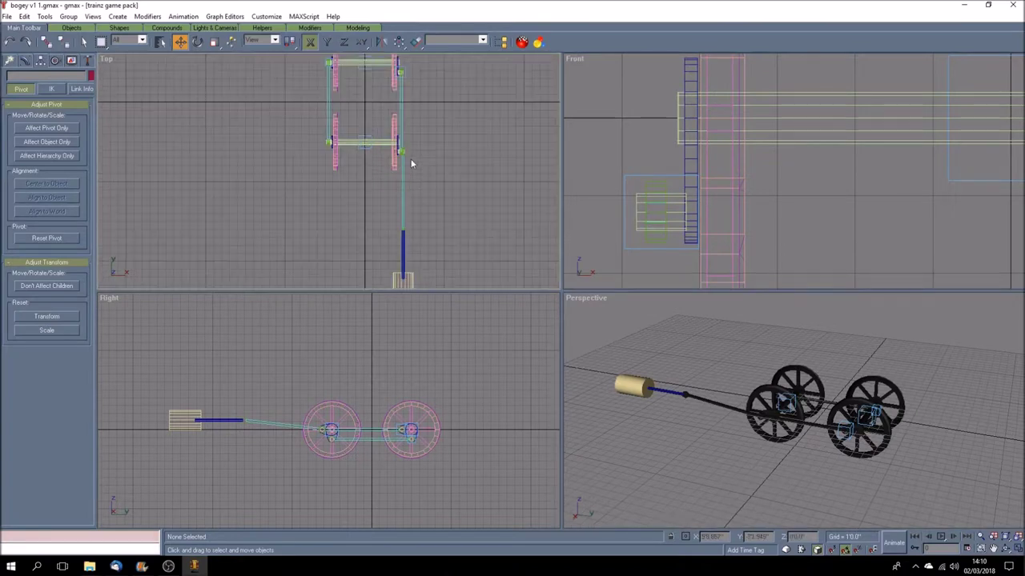
pyautogui.scroll(-4, 411, 158)
pyautogui.scroll(6, 411, 163)
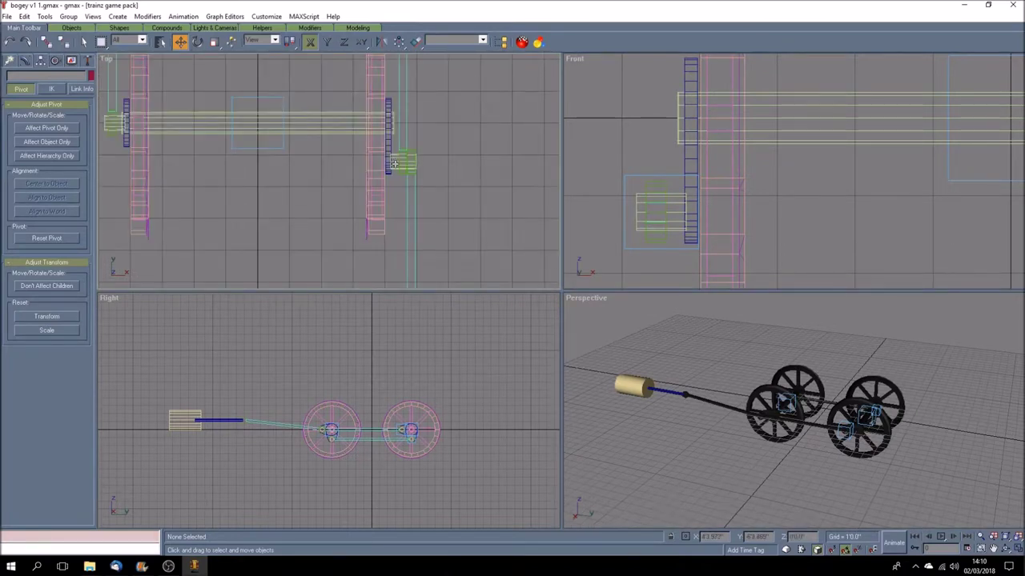
pyautogui.click(9, 61)
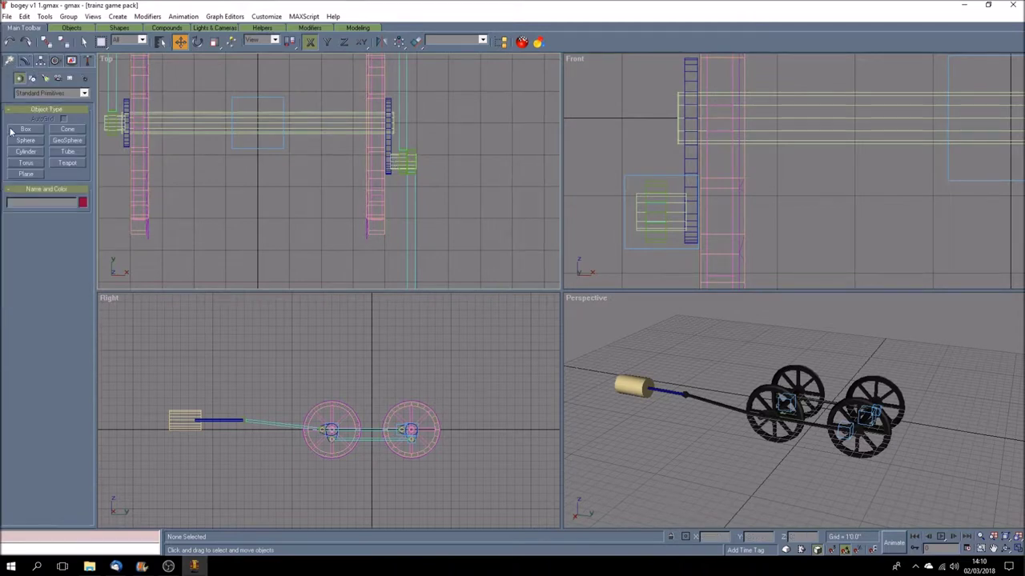
pyautogui.click(70, 78)
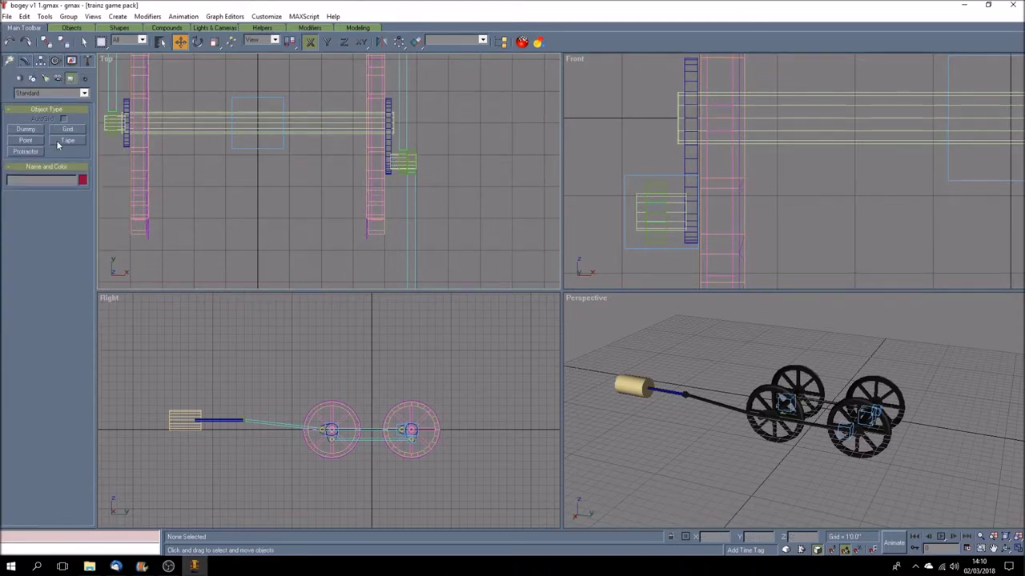
pyautogui.click(26, 129)
pyautogui.moveTo(442, 164); pyautogui.dragTo(447, 170)
pyautogui.moveTo(35, 180); pyautogui.dragTo(8, 179)
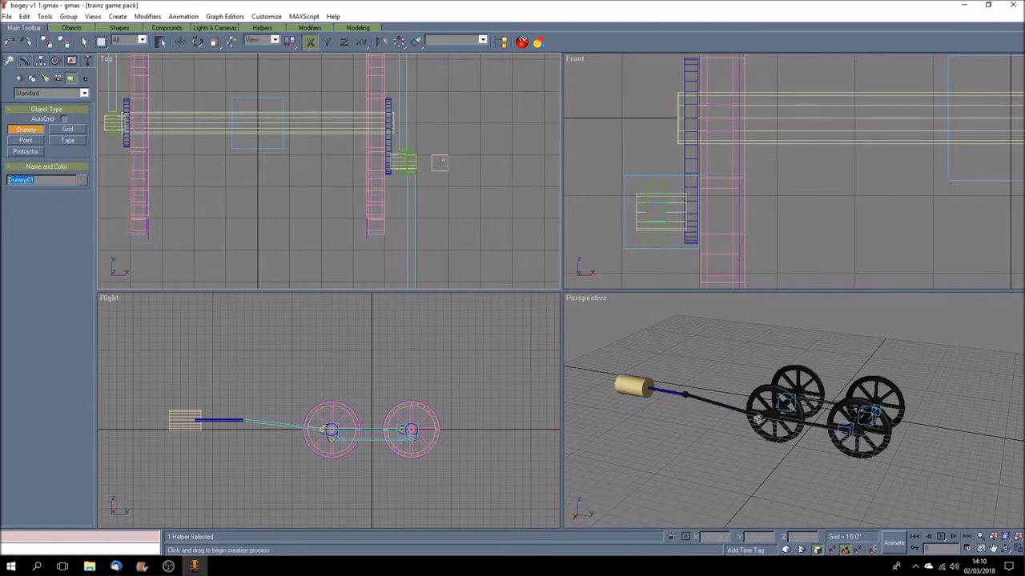
pyautogui.write('b.conrod03')
# Step: Align the b.r.conrod03 dummy with the crank pin cylinder in X, Y and Z position, then deselect it
pyautogui.click(416, 41)
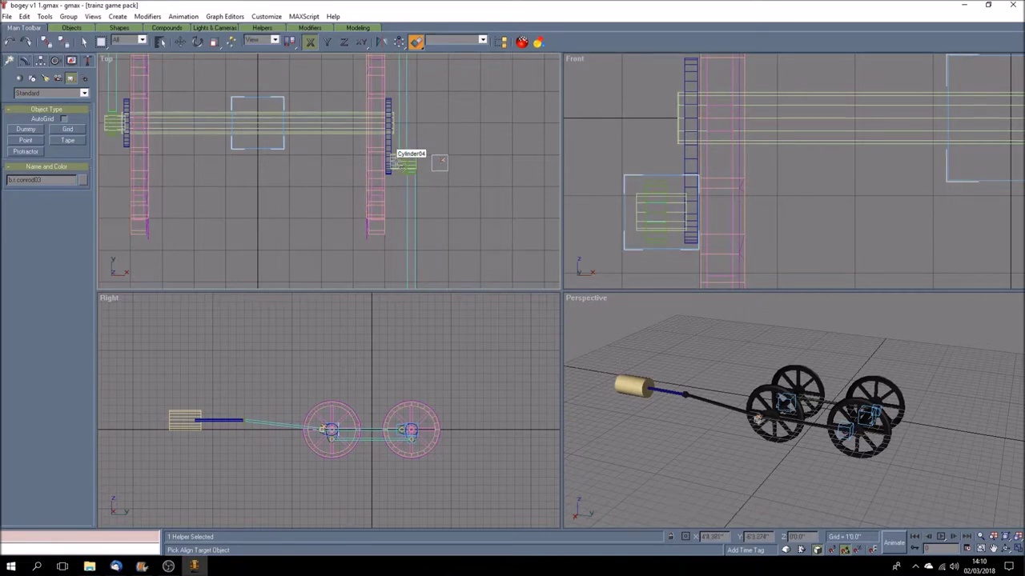
pyautogui.click(396, 165)
pyautogui.click(437, 221)
pyautogui.click(477, 221)
pyautogui.click(540, 223)
pyautogui.click(581, 211)
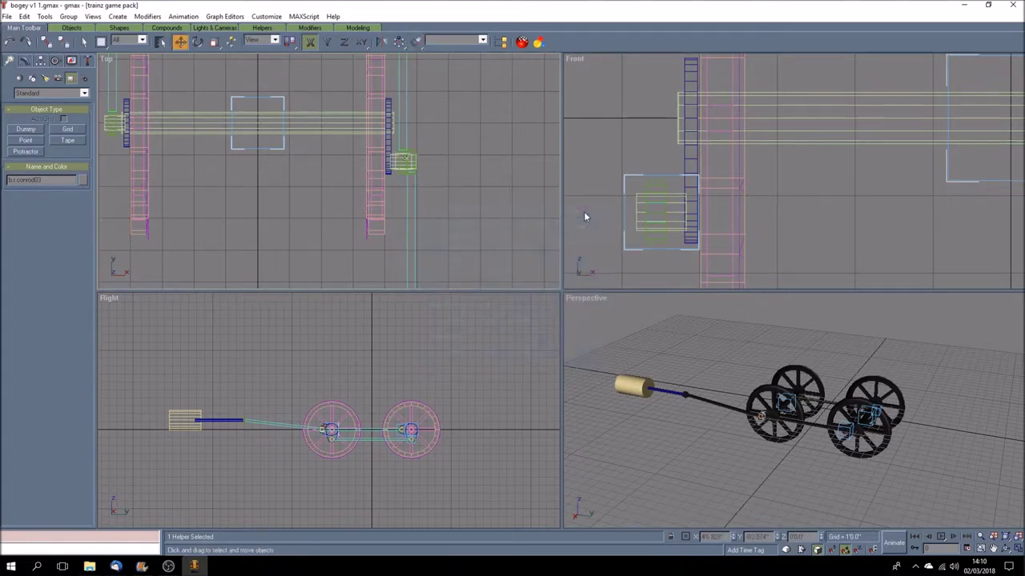
pyautogui.click(719, 447)
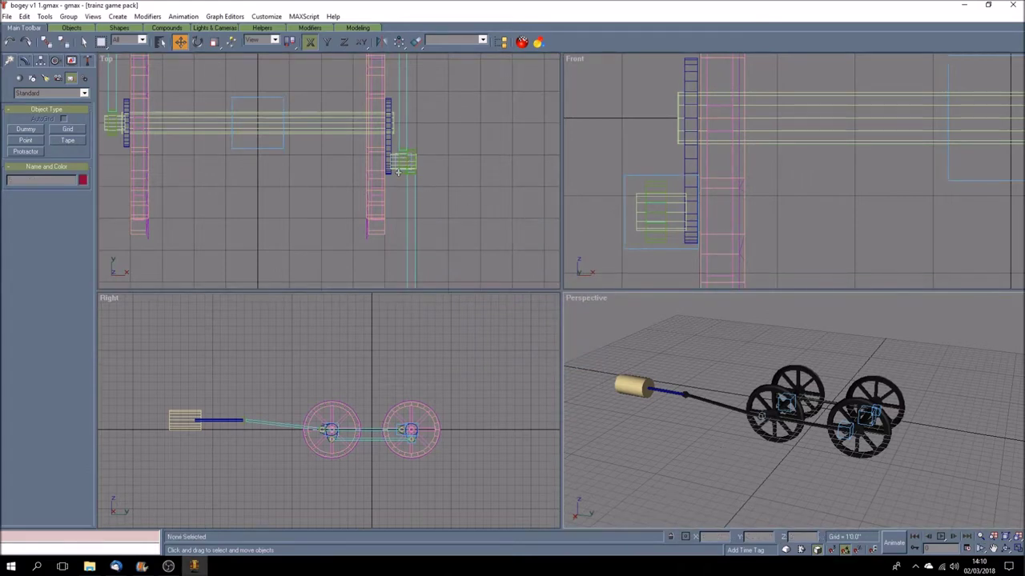
# Step: Link the b.r.conrod03 dummy to b.r.axle01 as its parent, showing the parent list as a subtree
pyautogui.press('[')
pyautogui.press('[')
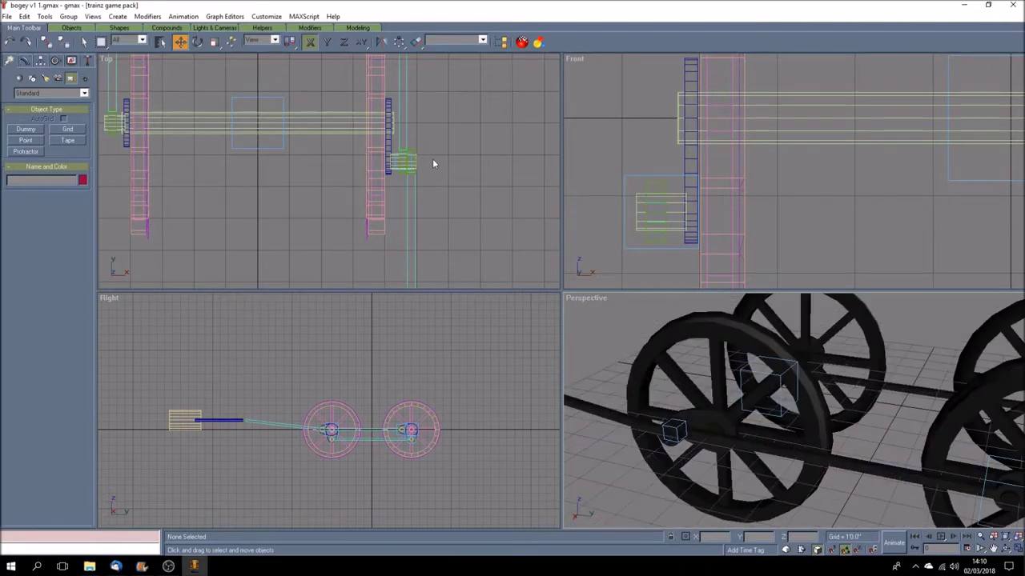
pyautogui.press(']')
pyautogui.press(']')
pyautogui.scroll(2, 393, 172)
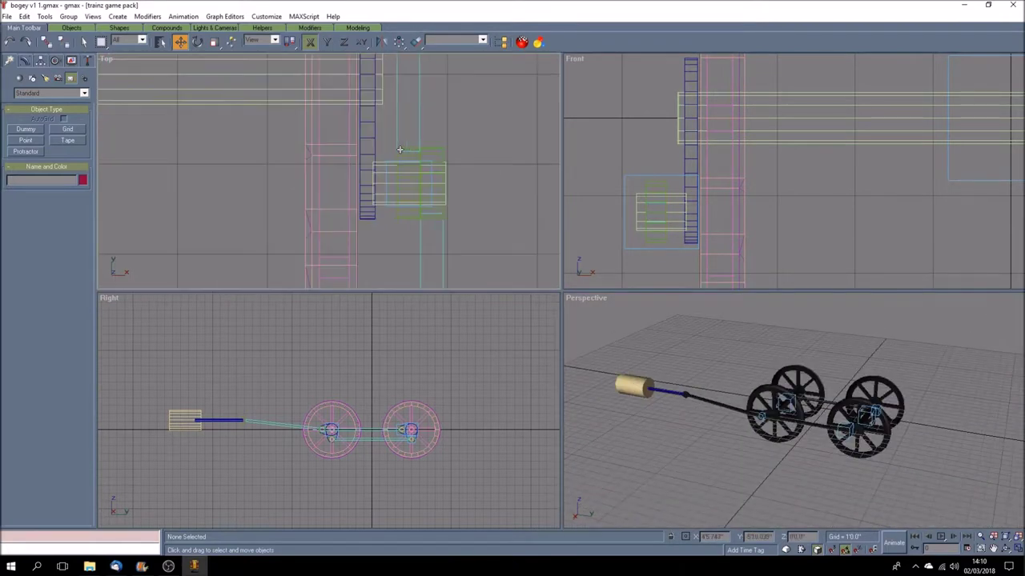
pyautogui.click(390, 180)
pyautogui.scroll(-4, 503, 205)
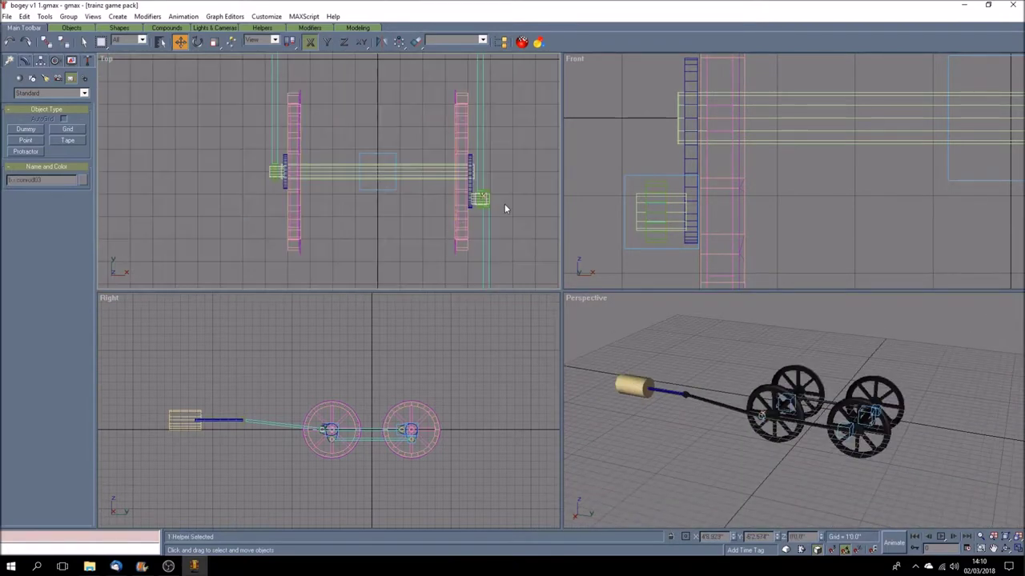
pyautogui.click(46, 41)
pyautogui.click(160, 42)
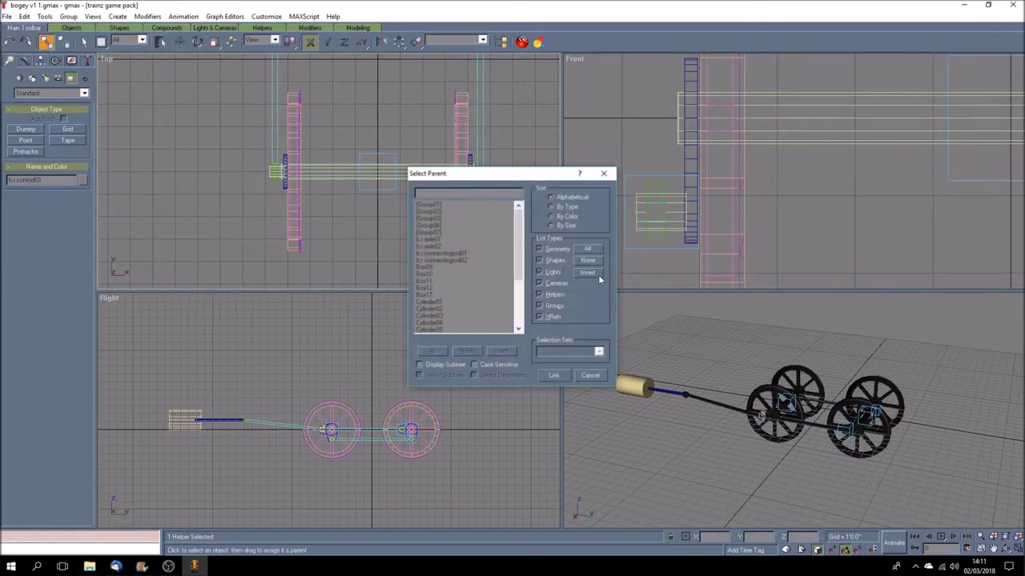
pyautogui.click(418, 365)
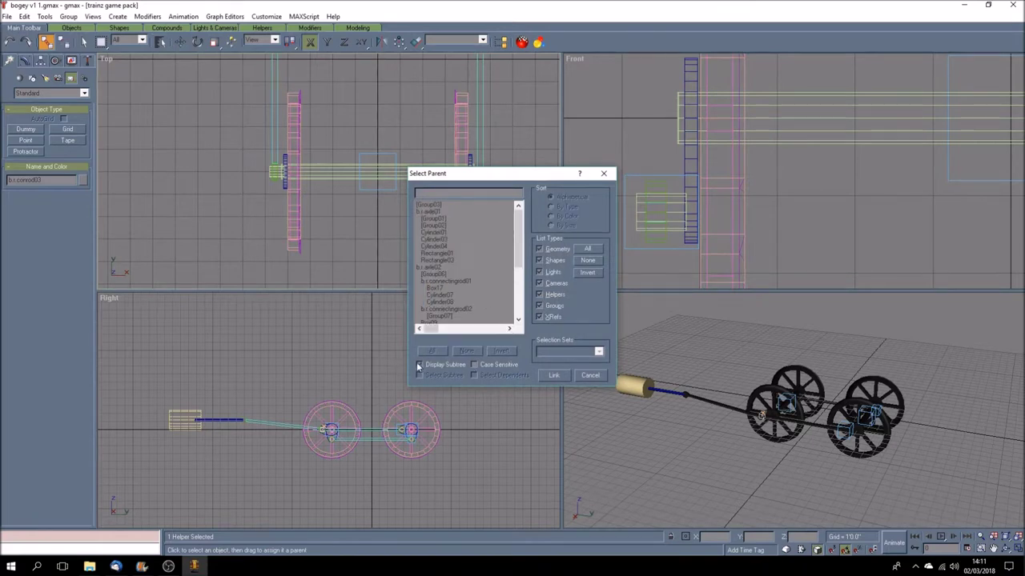
pyautogui.click(435, 211)
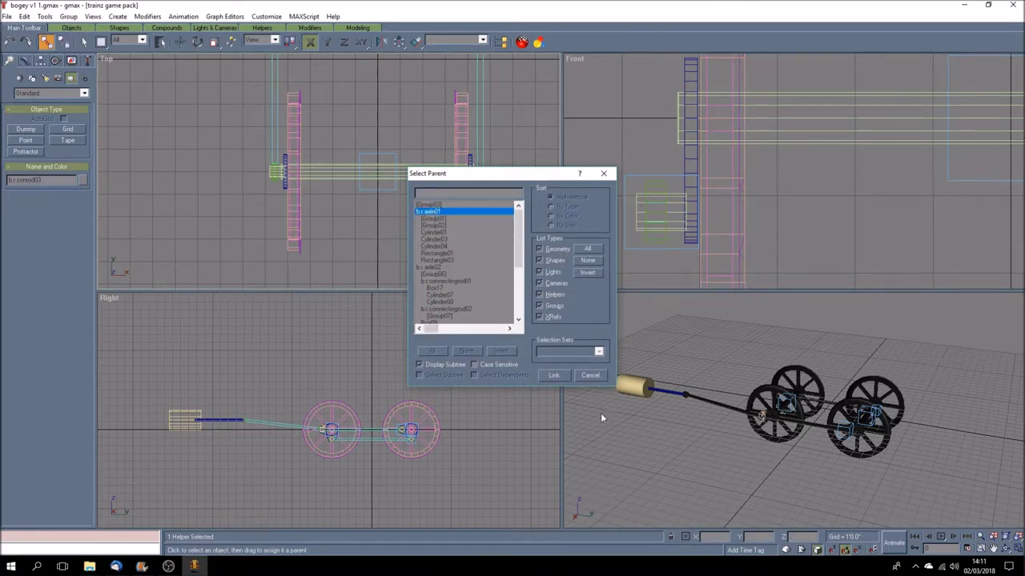
pyautogui.click(554, 375)
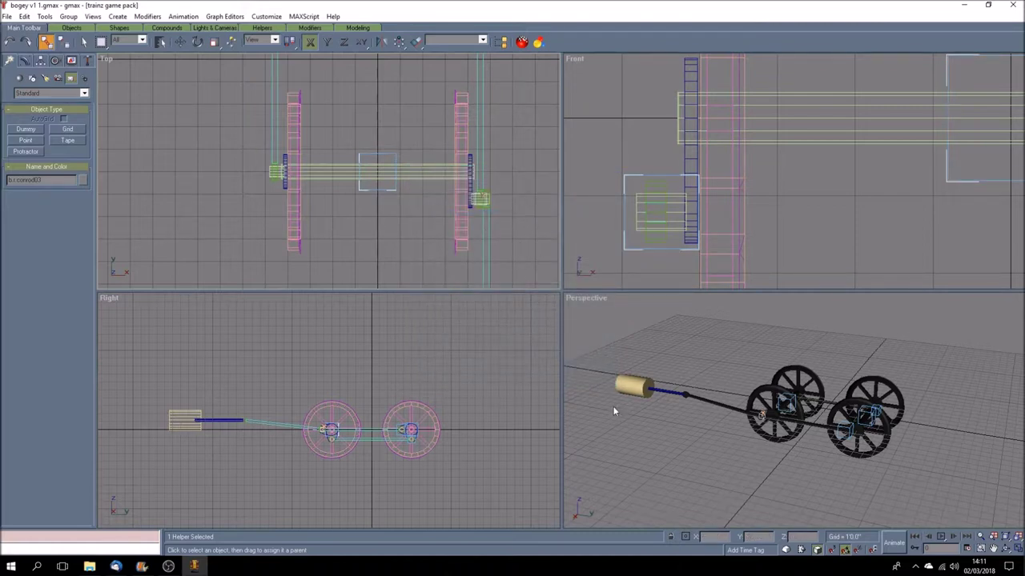
# Step: Ungroup the connecting rod group between the piston rod and the crank pin, working in the enlarged Perspective view
pyautogui.click(703, 405)
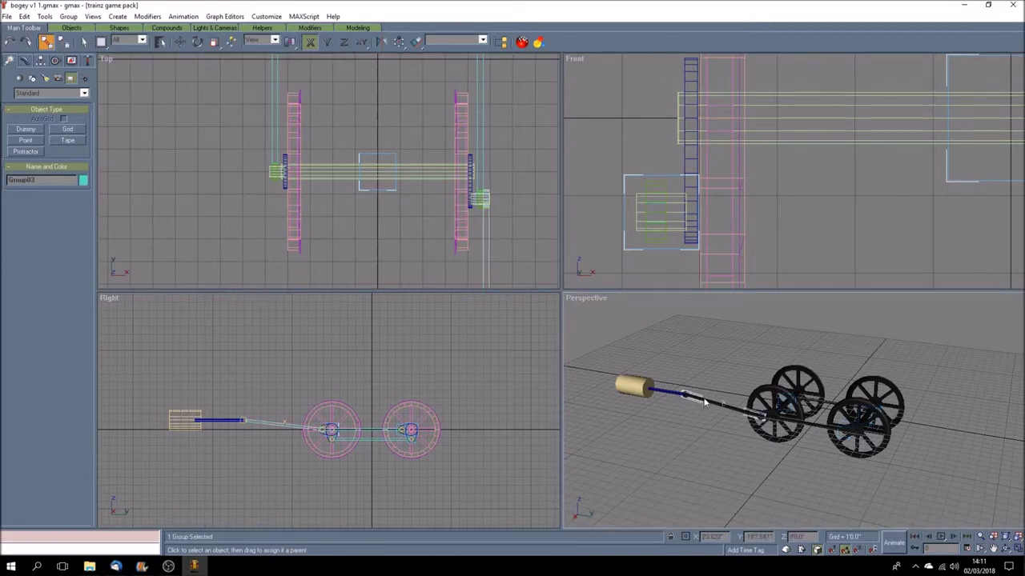
pyautogui.click(993, 549)
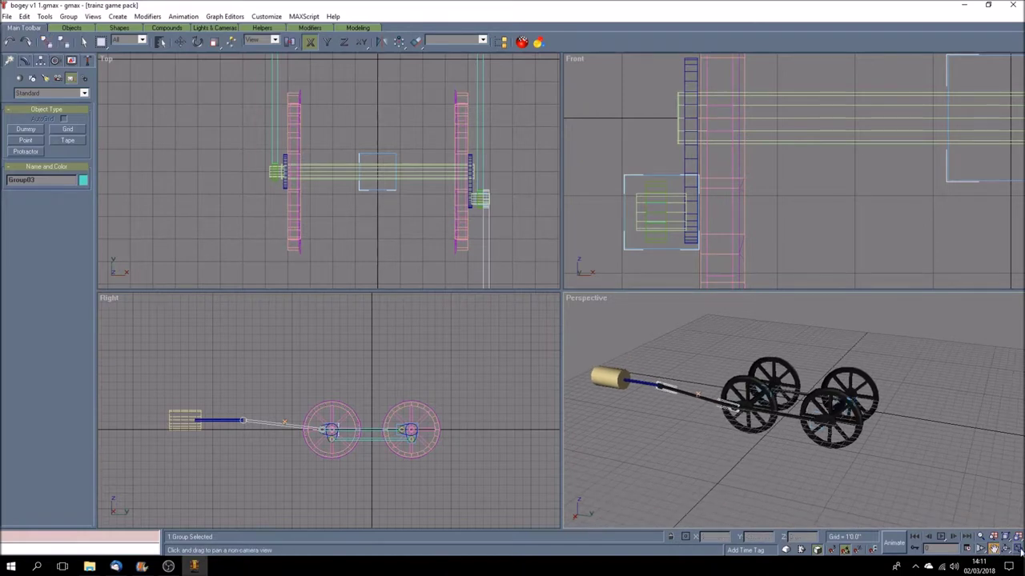
pyautogui.click(1017, 550)
pyautogui.moveTo(517, 406); pyautogui.dragTo(531, 407)
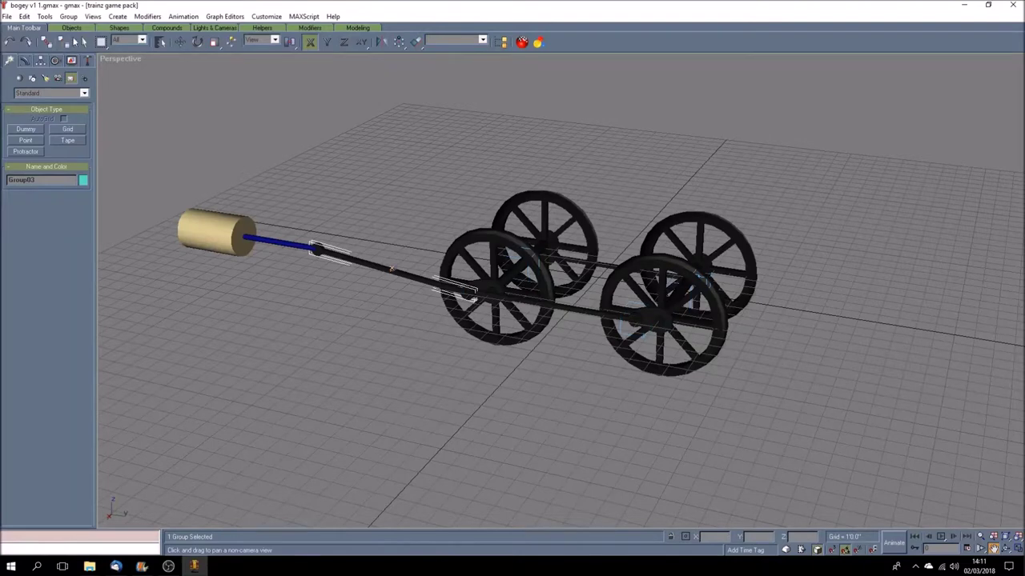
pyautogui.click(68, 16)
pyautogui.click(74, 42)
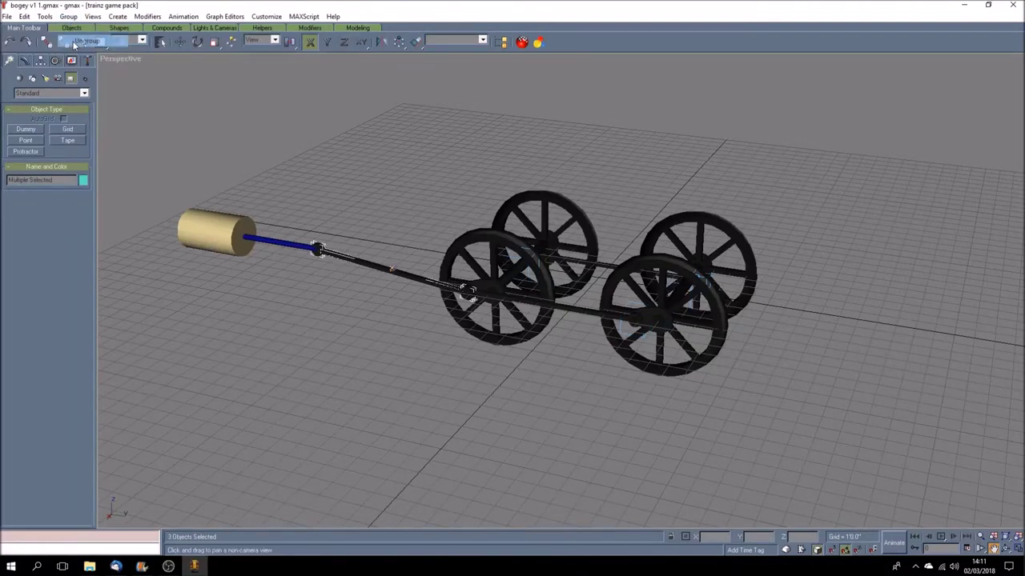
# Step: Apply Reset XForm to the three ungrouped connecting rod parts and deselect them
pyautogui.click(88, 62)
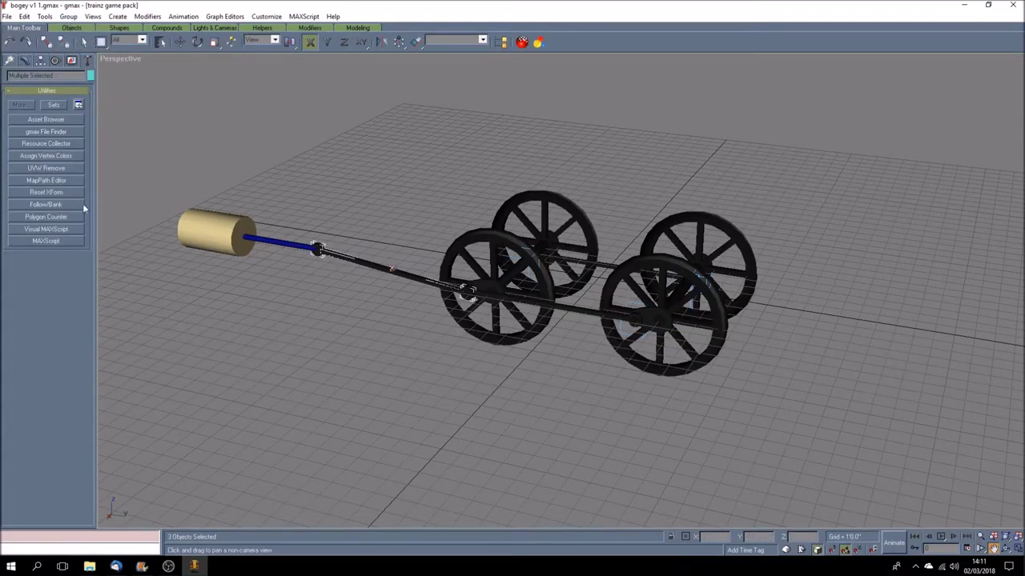
pyautogui.click(58, 192)
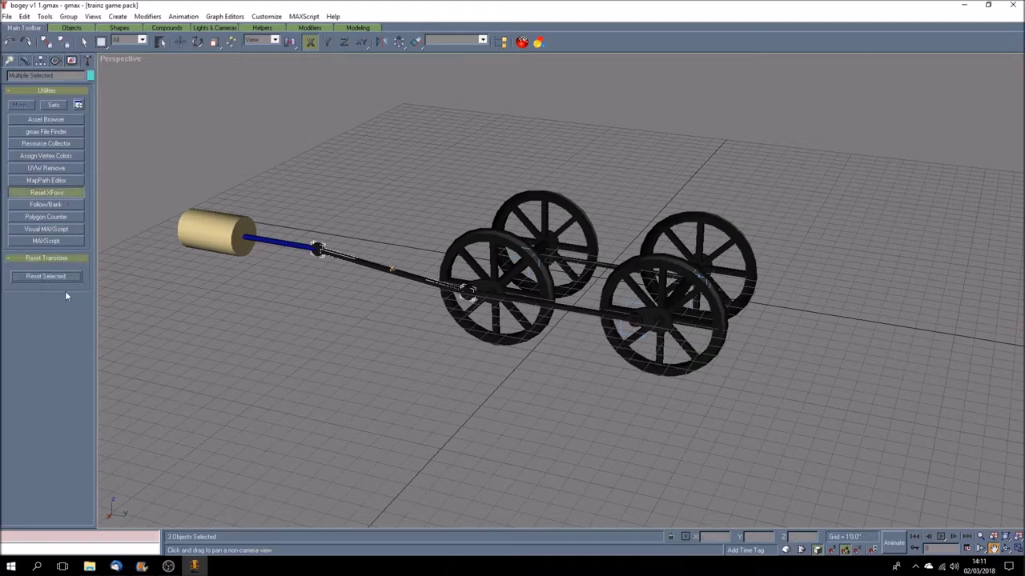
pyautogui.click(67, 277)
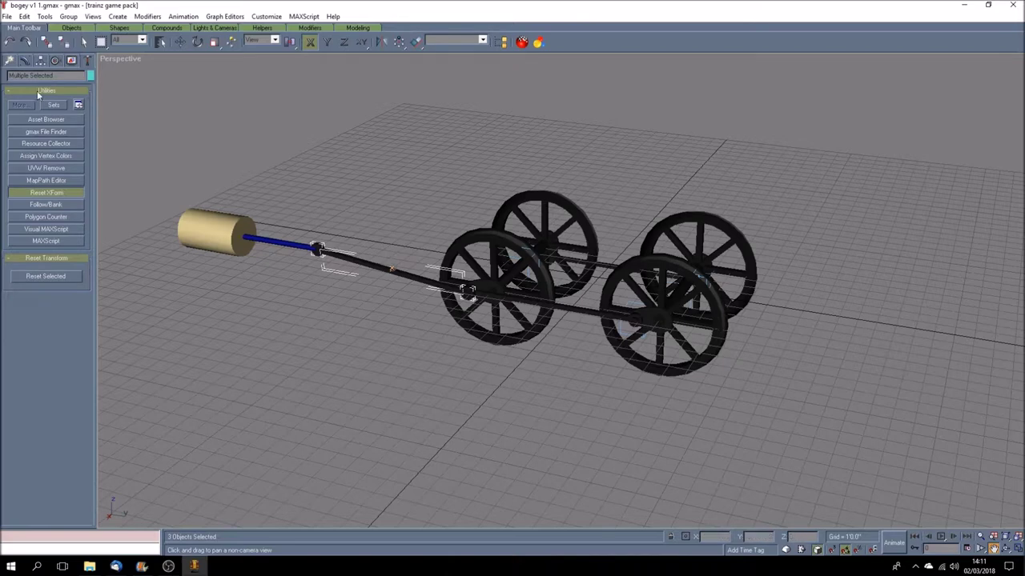
pyautogui.click(84, 42)
pyautogui.click(362, 179)
# Step: Collapse the modifier stacks of the connecting rod bar and of its end cylinder at the piston rod
pyautogui.click(25, 62)
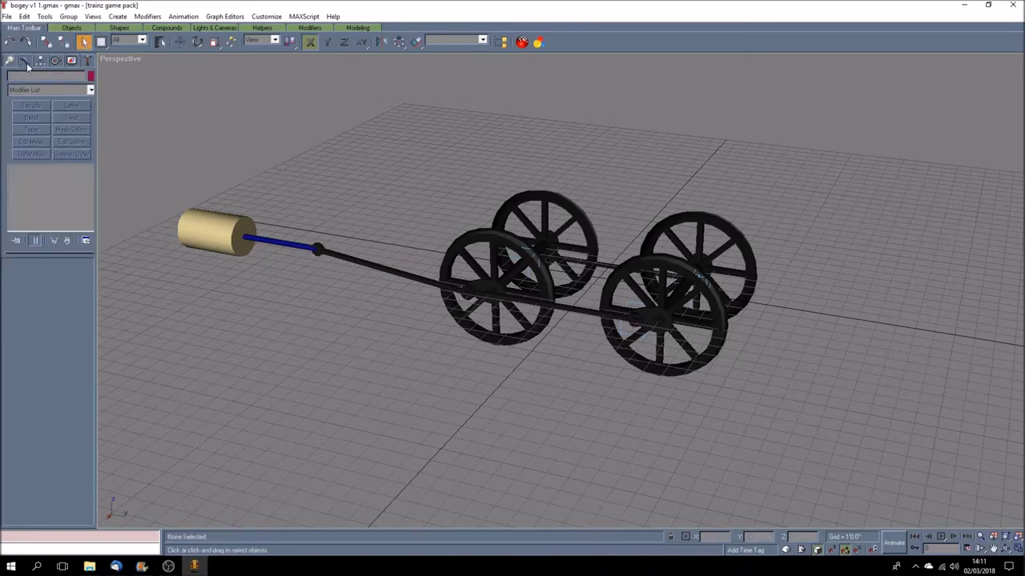
pyautogui.click(355, 260)
pyautogui.press('w')
pyautogui.rightClick(48, 177)
pyautogui.click(92, 274)
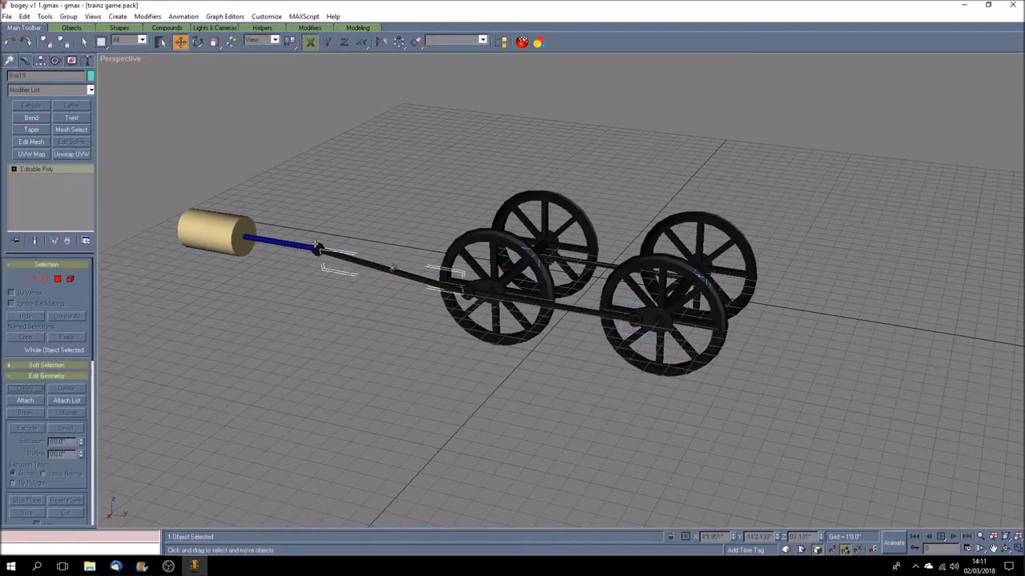
pyautogui.click(316, 247)
pyautogui.rightClick(67, 171)
pyautogui.click(92, 276)
# Step: Collapse the modifier stack of the connecting rod's end cylinder at the crank pin
pyautogui.click(464, 290)
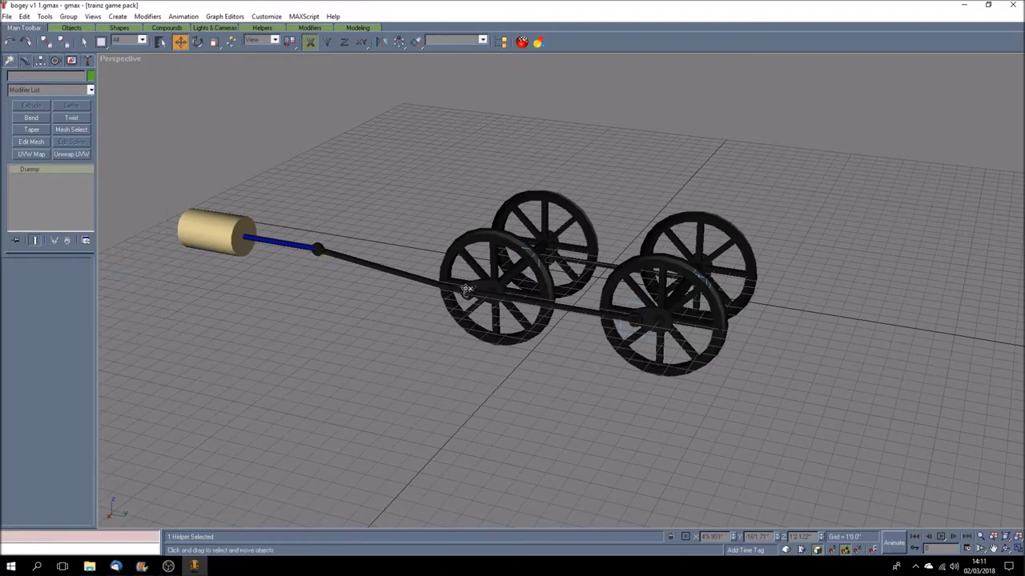
pyautogui.click(455, 322)
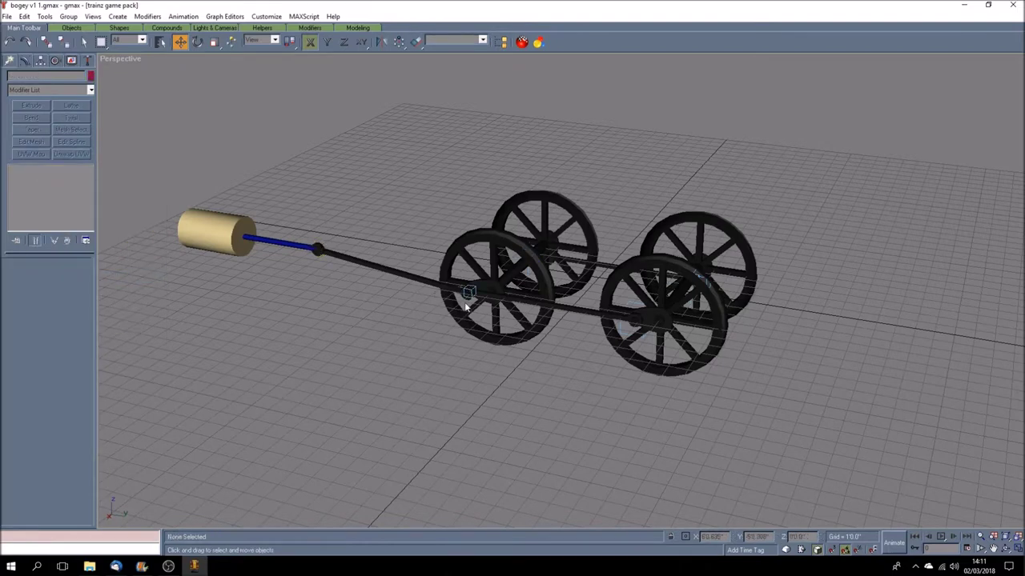
pyautogui.click(467, 302)
pyautogui.click(419, 304)
pyautogui.scroll(4, 448, 298)
pyautogui.click(345, 290)
pyautogui.click(335, 293)
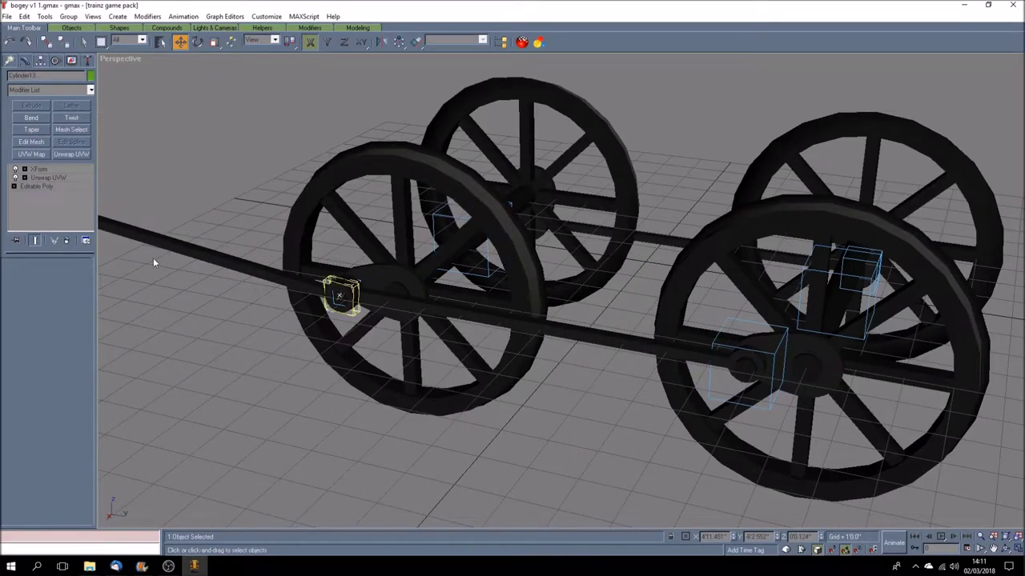
pyautogui.rightClick(50, 171)
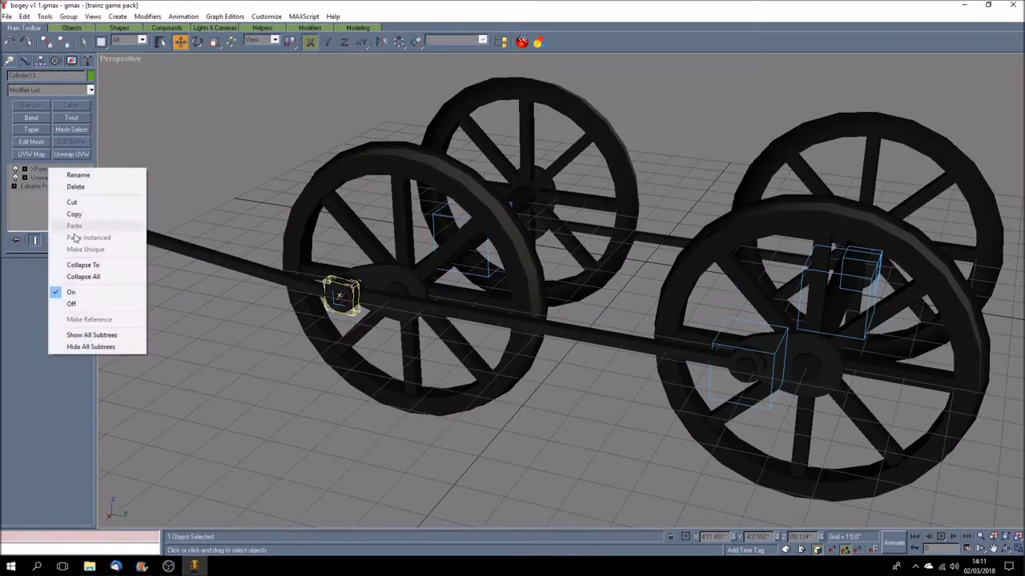
pyautogui.click(95, 277)
pyautogui.click(239, 321)
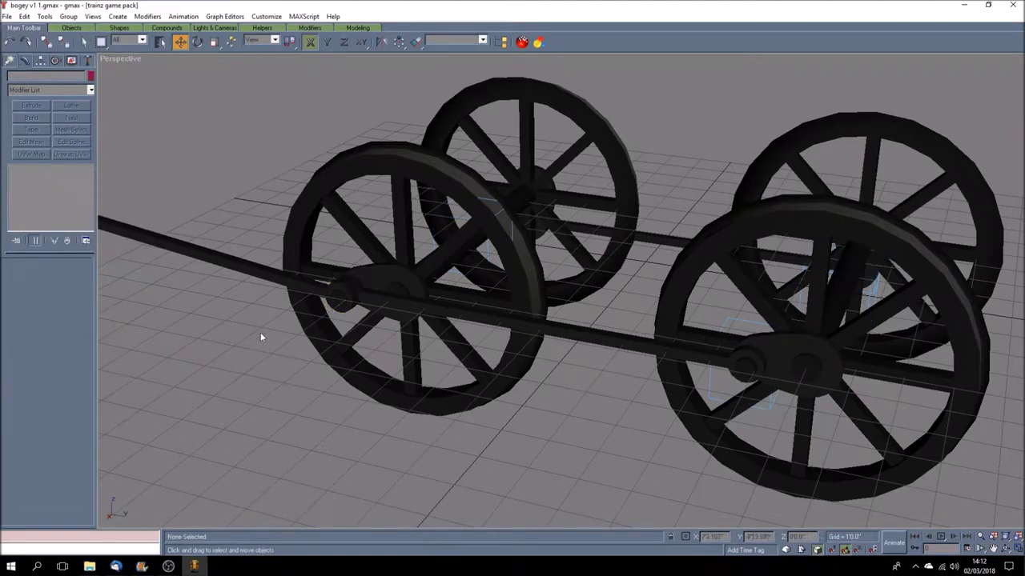
# Step: Group the connecting rod bar with its two end cylinders, accepting the default group name
pyautogui.scroll(-5, 260, 337)
pyautogui.scroll(3, 283, 332)
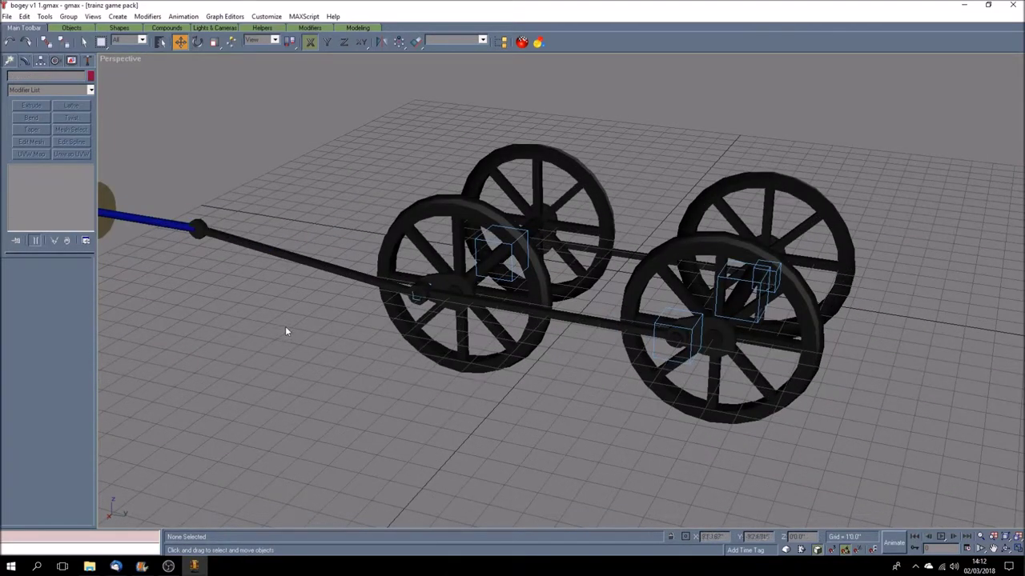
pyautogui.click(415, 293)
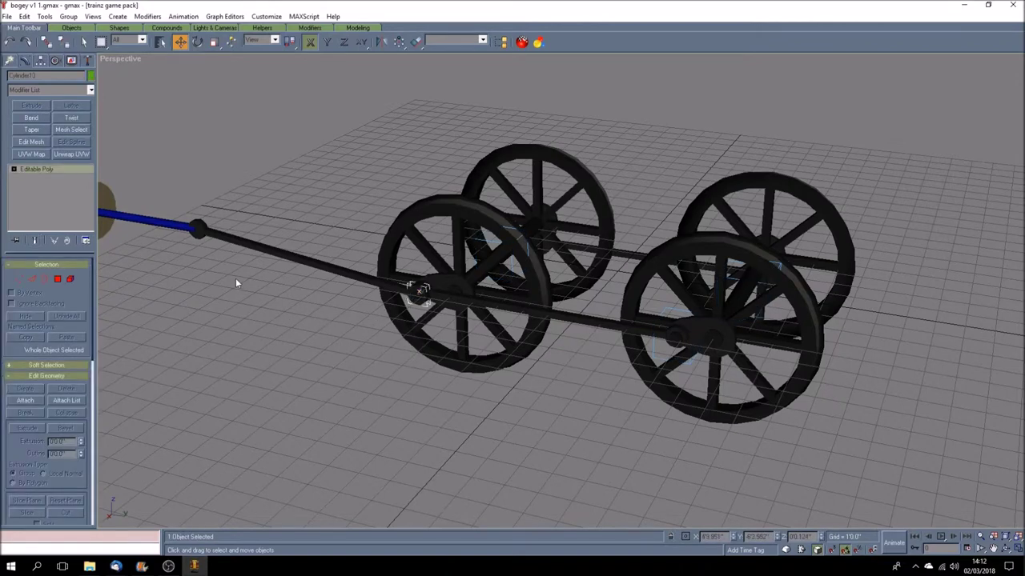
pyautogui.keyDown('ctrl'); pyautogui.click(277, 253); pyautogui.keyUp('ctrl')
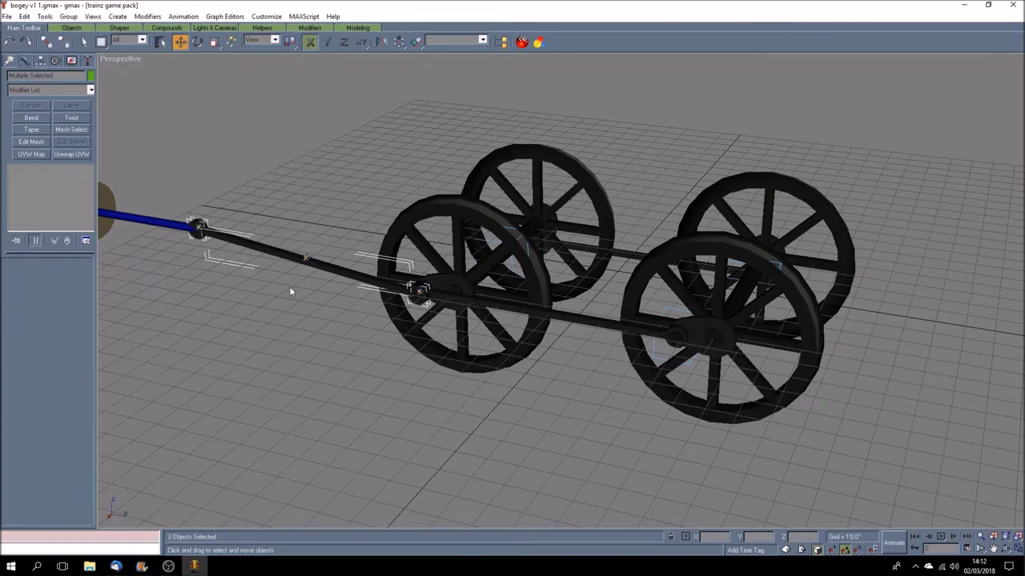
pyautogui.click(68, 16)
pyautogui.click(70, 28)
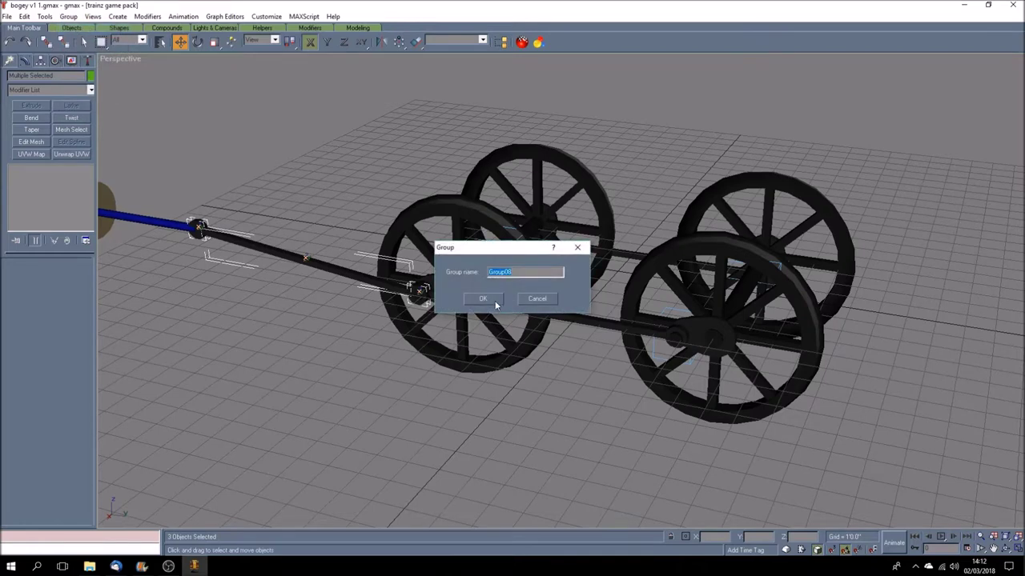
pyautogui.click(482, 299)
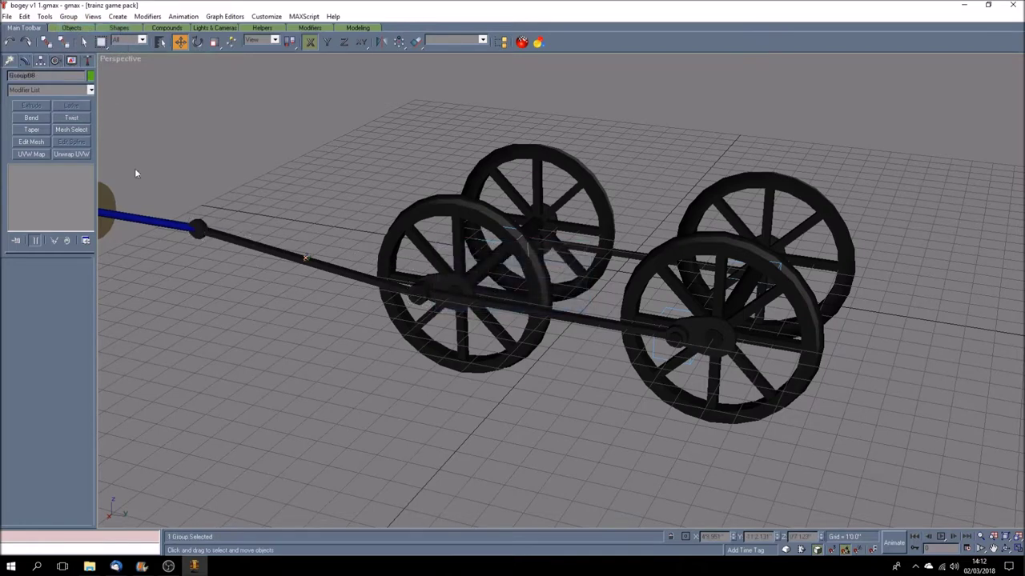
# Step: Link the connecting rod group to the b.r.conrod03 dummy as its parent and deselect it
pyautogui.click(46, 41)
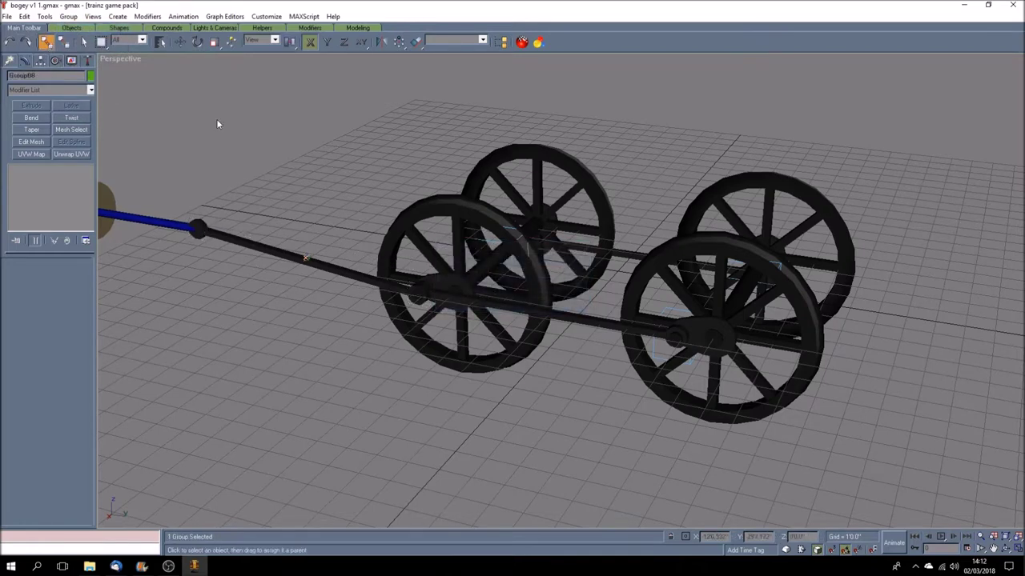
pyautogui.click(159, 42)
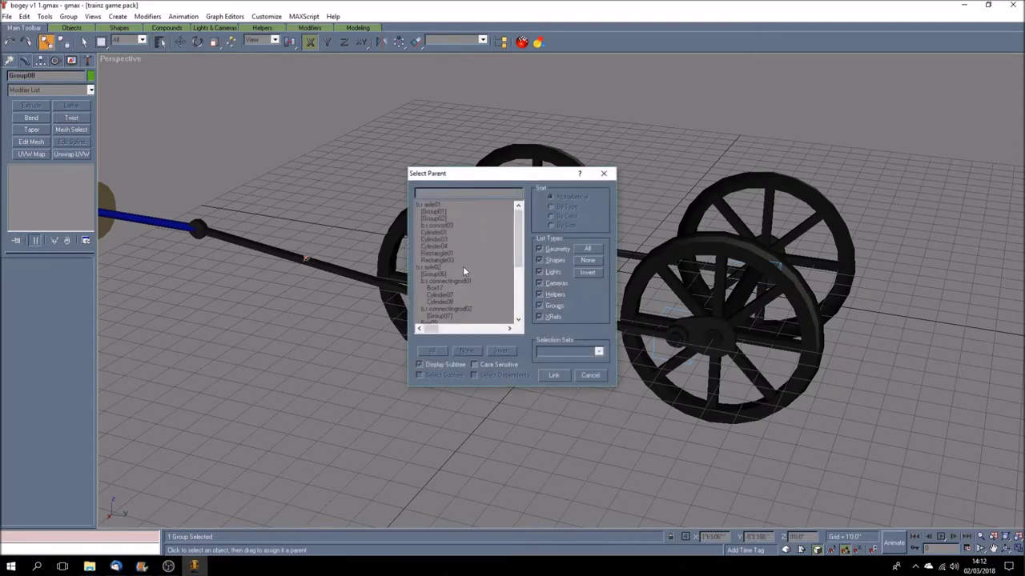
pyautogui.click(437, 225)
pyautogui.moveTo(471, 176); pyautogui.dragTo(522, 181)
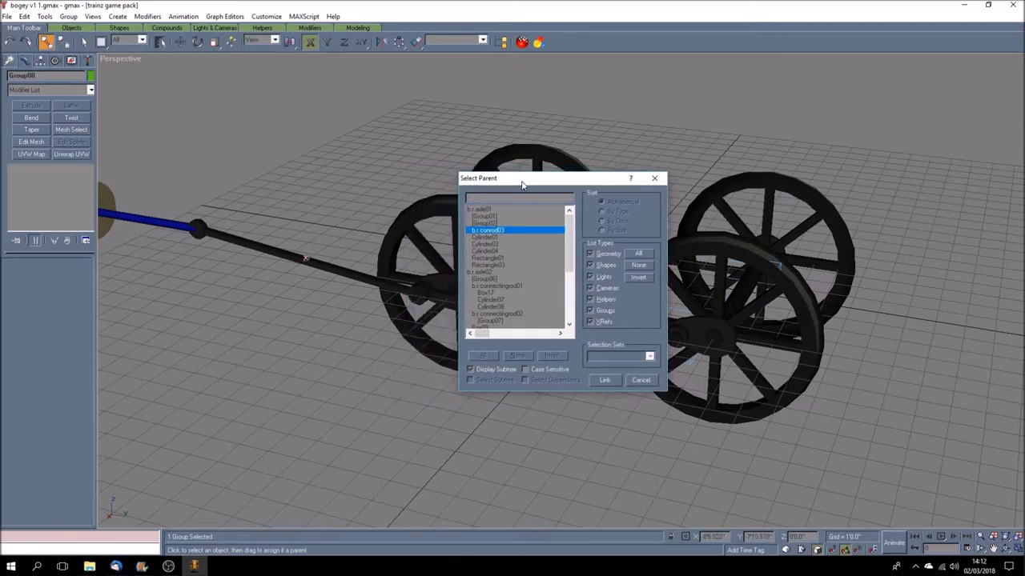
pyautogui.click(613, 381)
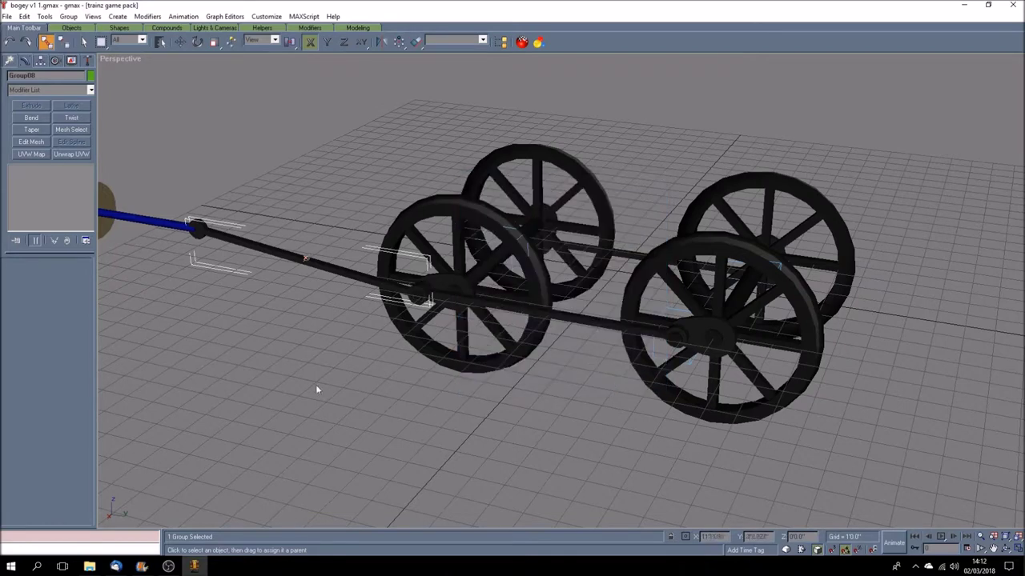
pyautogui.click(313, 350)
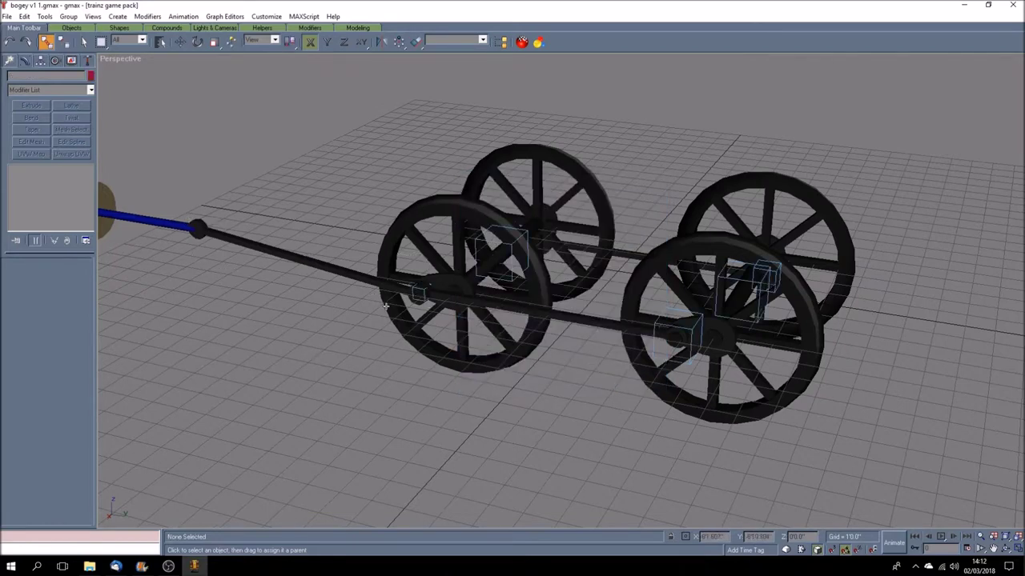
# Step: Play the animation to check the linked connecting rod's motion, return to the first frame and pick out the crank-pin dummy
pyautogui.click(941, 537)
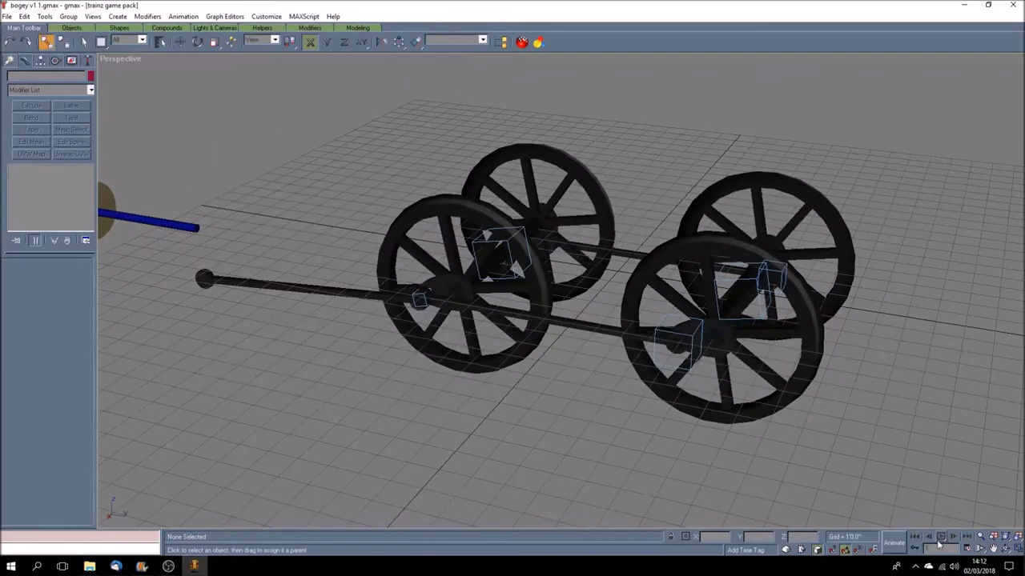
pyautogui.click(917, 538)
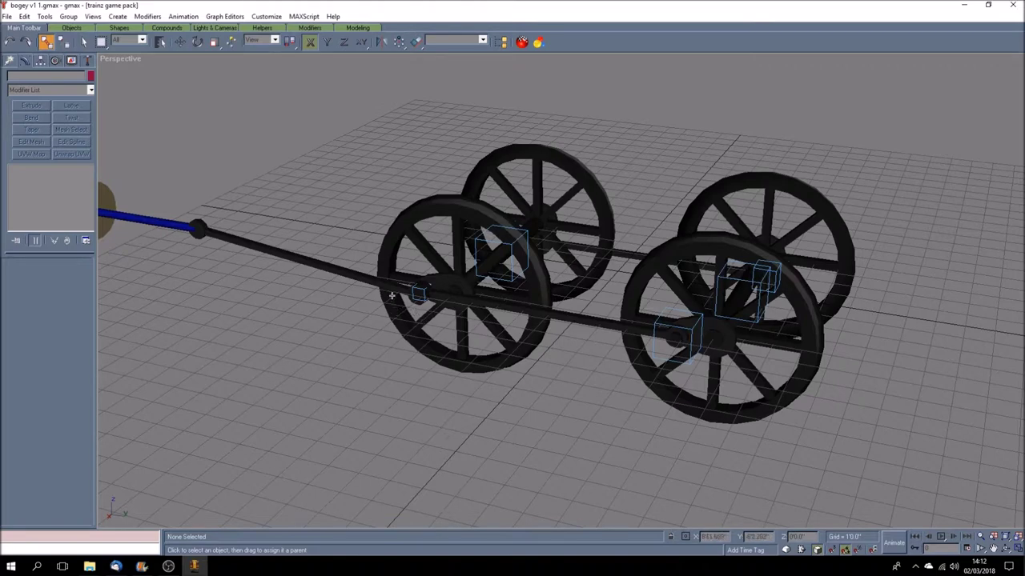
pyautogui.click(414, 289)
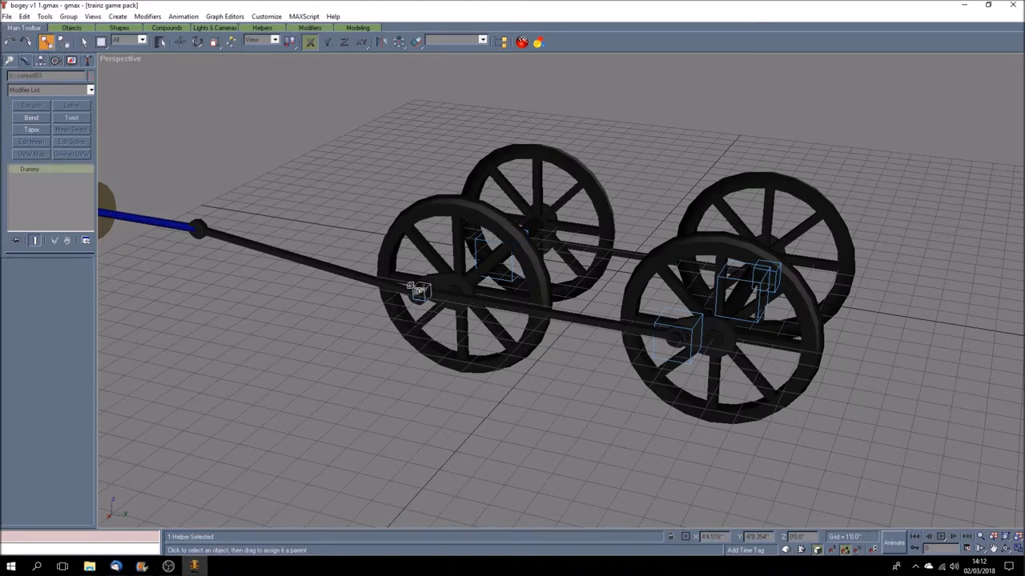
pyautogui.click(84, 42)
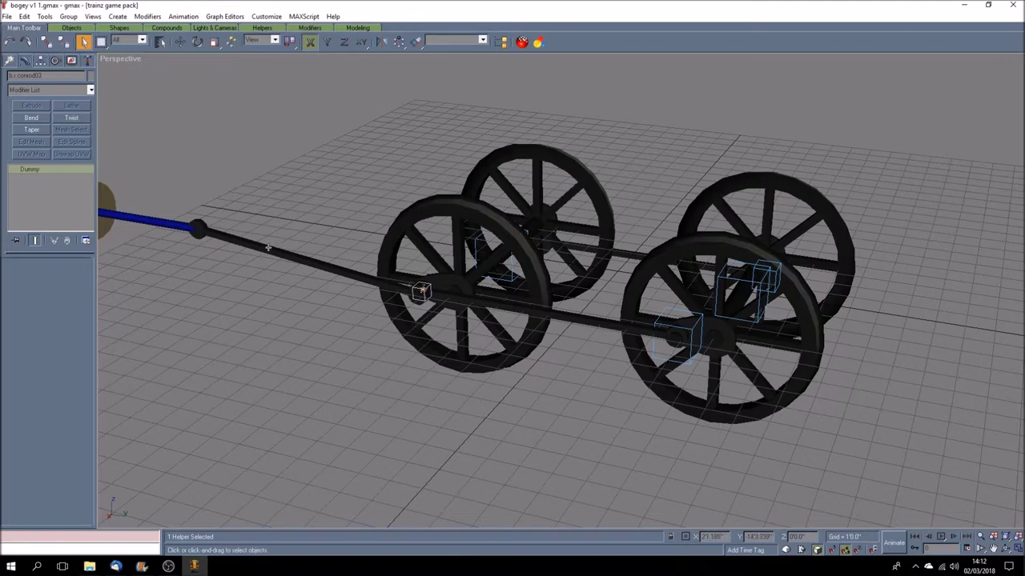
# Step: Draw a thin guide box about 2'11" wide and 1.5" long in the Right view, above the joint of piston rod and connecting rod
pyautogui.click(1018, 549)
pyautogui.click(993, 550)
pyautogui.moveTo(249, 422); pyautogui.dragTo(320, 414)
pyautogui.scroll(5, 317, 414)
pyautogui.scroll(2, 324, 412)
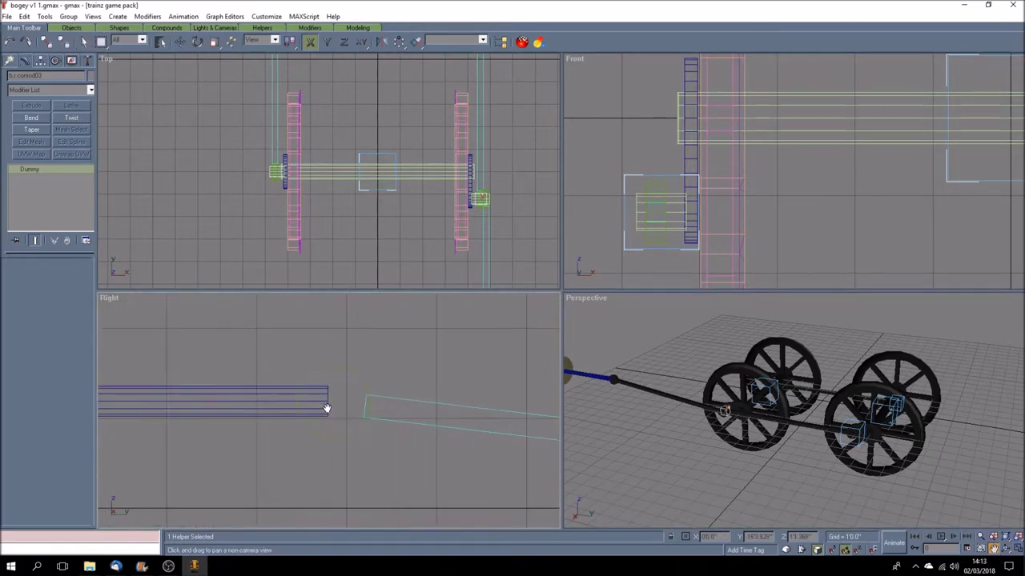
pyautogui.scroll(2, 335, 408)
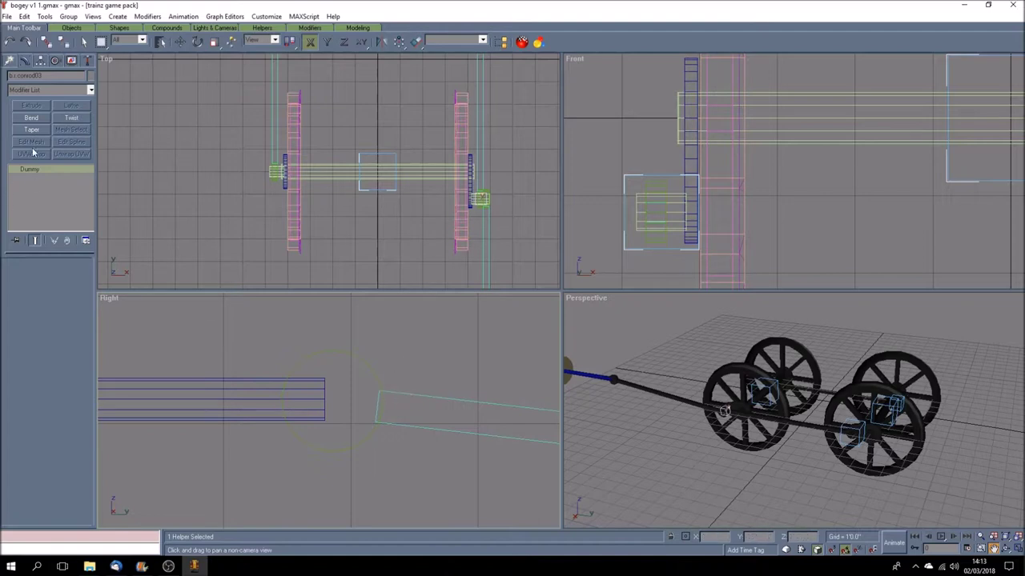
pyautogui.click(84, 42)
pyautogui.click(289, 326)
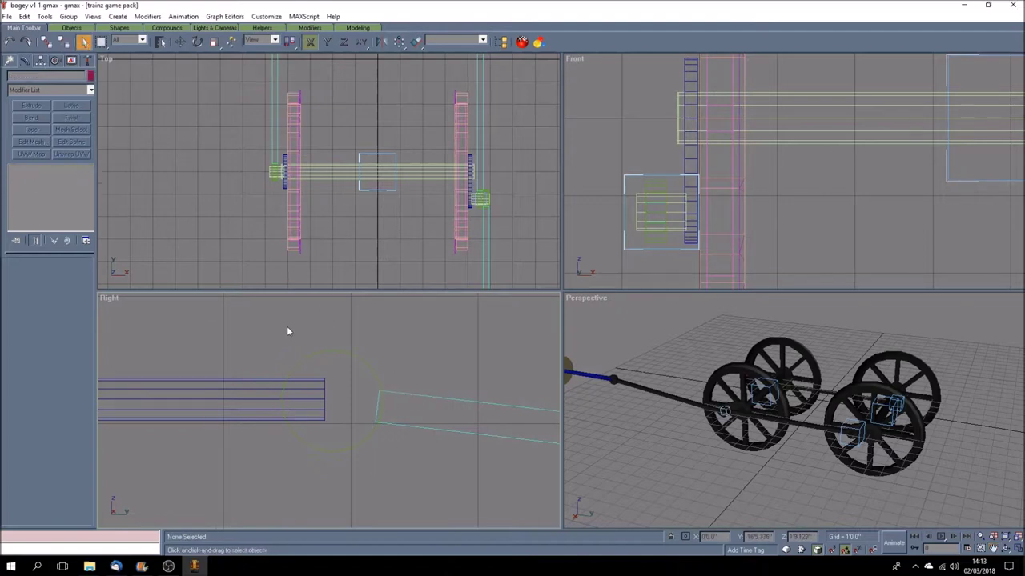
pyautogui.click(9, 61)
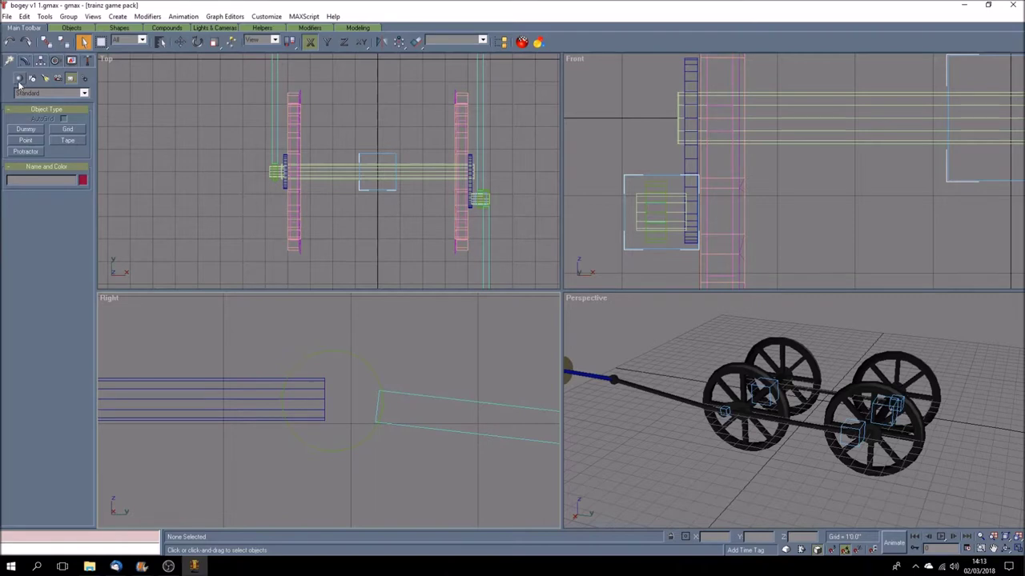
pyautogui.click(26, 129)
pyautogui.moveTo(178, 319); pyautogui.dragTo(550, 335)
pyautogui.click(551, 335)
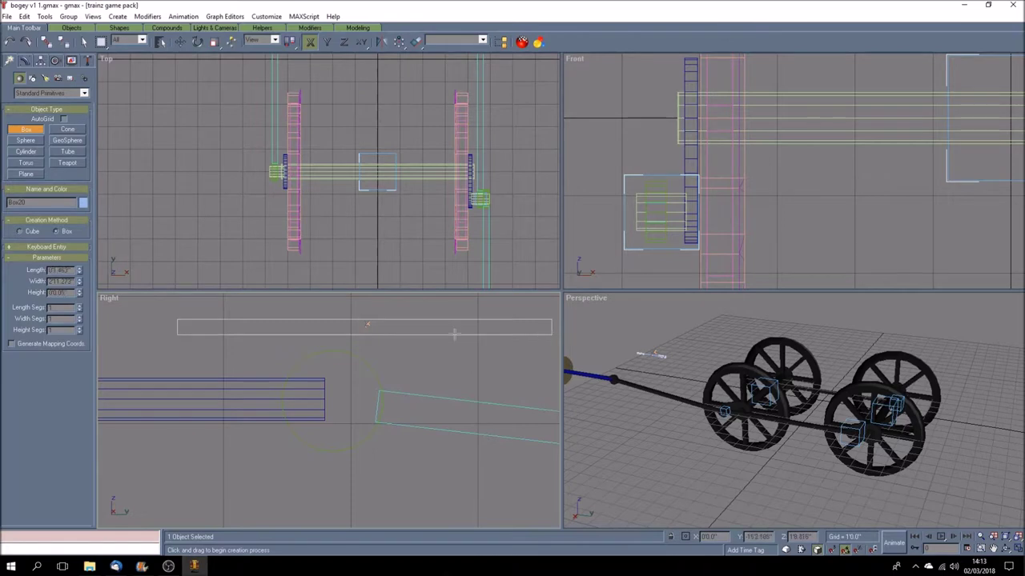
# Step: Move the guide box vertically down onto the top of the connecting rod's end cylinder and deselect it
pyautogui.click(180, 42)
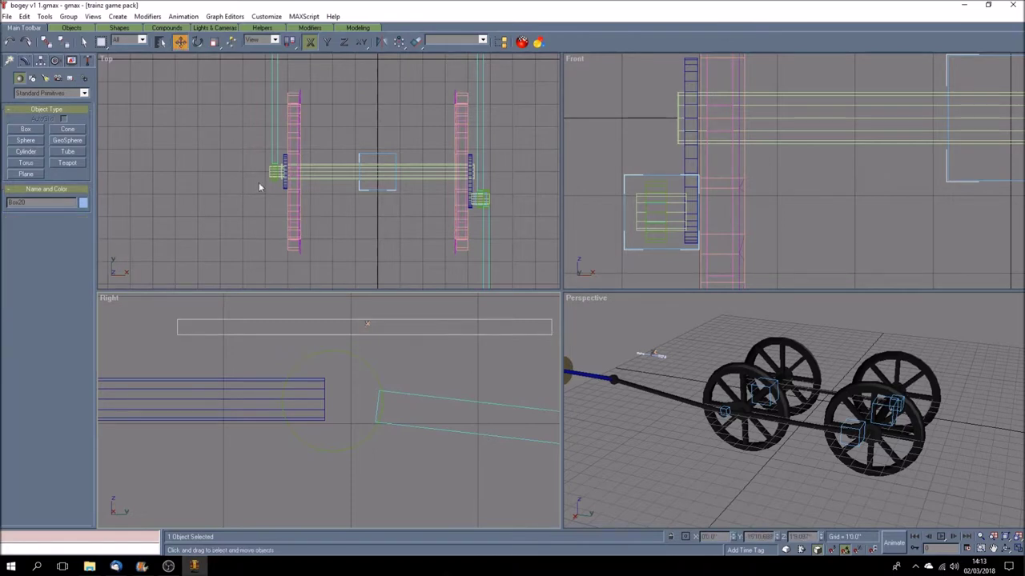
pyautogui.click(328, 41)
pyautogui.moveTo(382, 320); pyautogui.dragTo(385, 336)
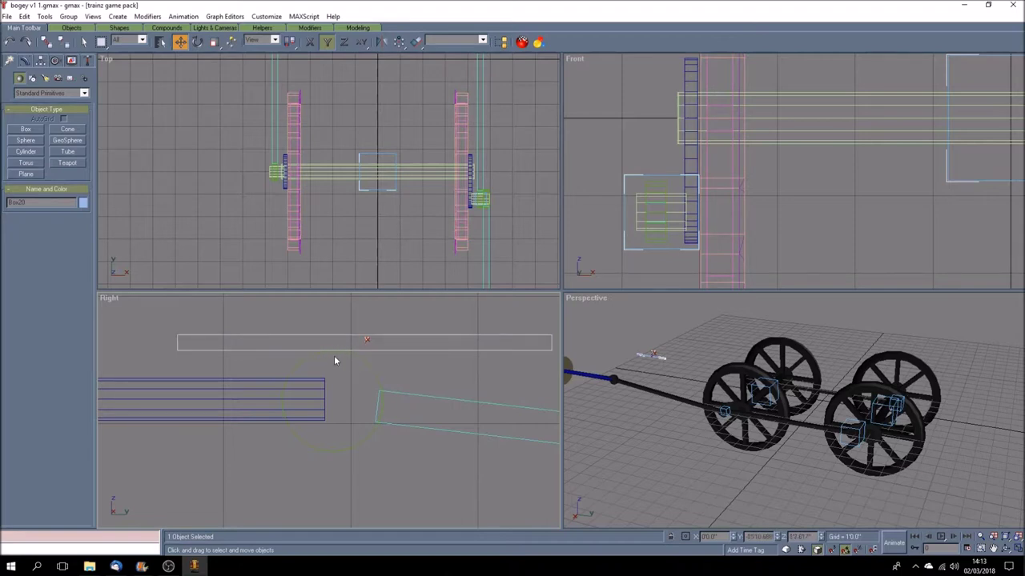
pyautogui.click(430, 421)
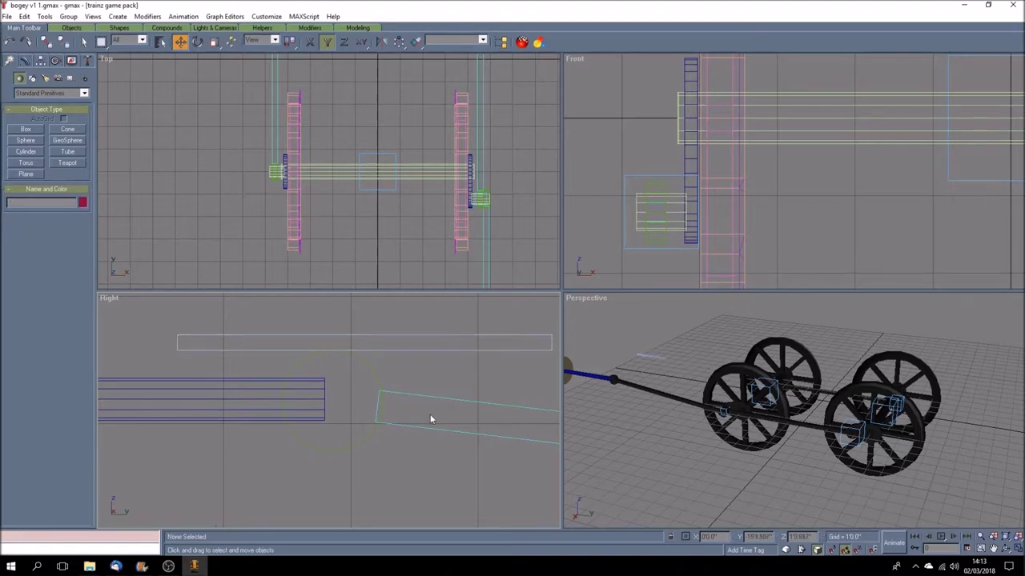
# Step: Play the animation in the enlarged Right view to examine the connecting rod's motion relative to the piston rod
pyautogui.click(993, 550)
pyautogui.moveTo(472, 461); pyautogui.dragTo(460, 450)
pyautogui.click(1017, 549)
pyautogui.moveTo(614, 359); pyautogui.dragTo(537, 378)
pyautogui.scroll(-5, 545, 366)
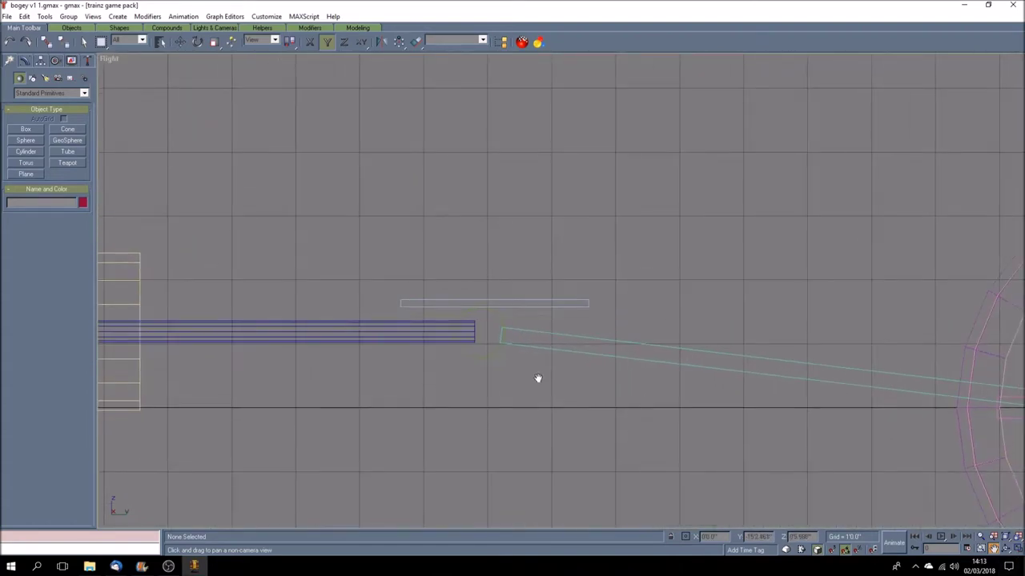
pyautogui.scroll(-3, 538, 378)
pyautogui.moveTo(631, 419); pyautogui.dragTo(542, 360)
pyautogui.click(941, 537)
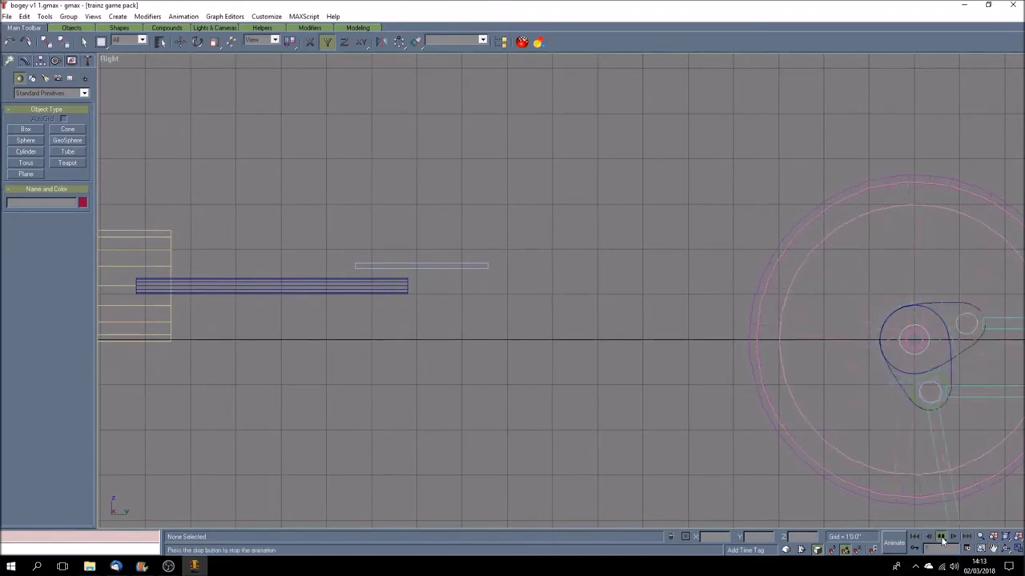
pyautogui.click(941, 538)
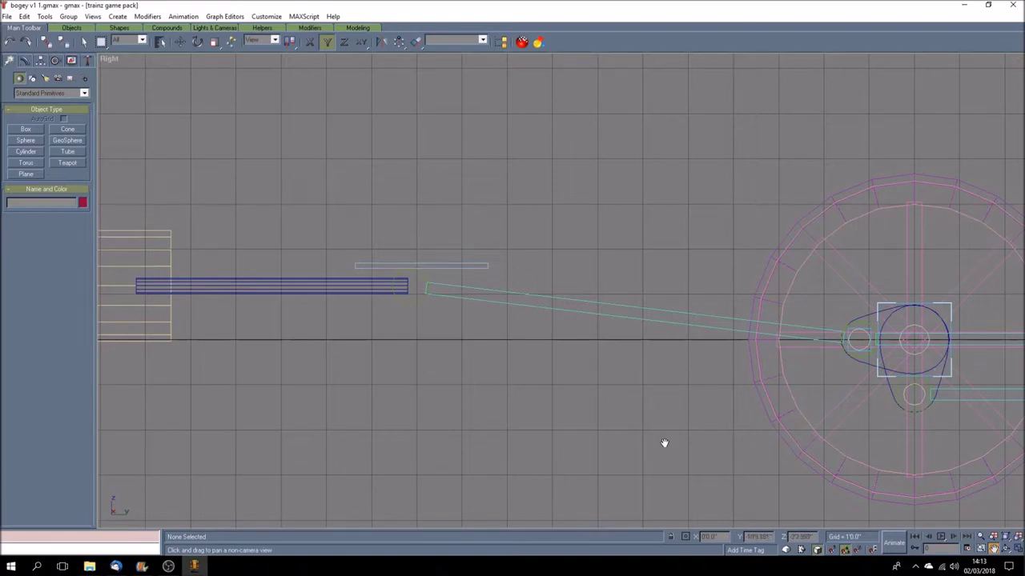
# Step: Turn on animation recording and set the b.r.conrod03 dummy's X rotation to 0 at frame 1
pyautogui.click(894, 545)
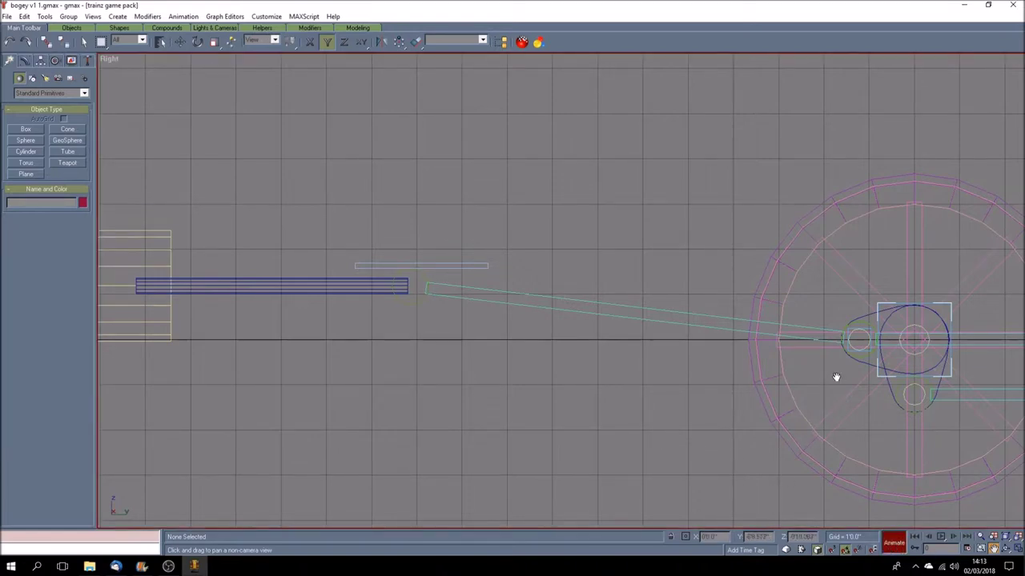
pyautogui.click(84, 41)
pyautogui.click(850, 329)
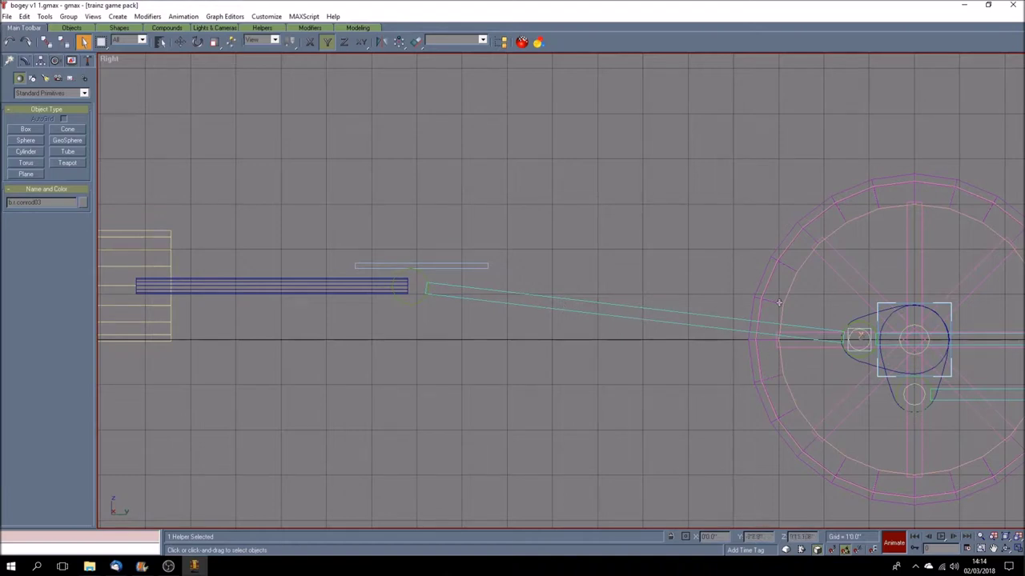
pyautogui.click(198, 43)
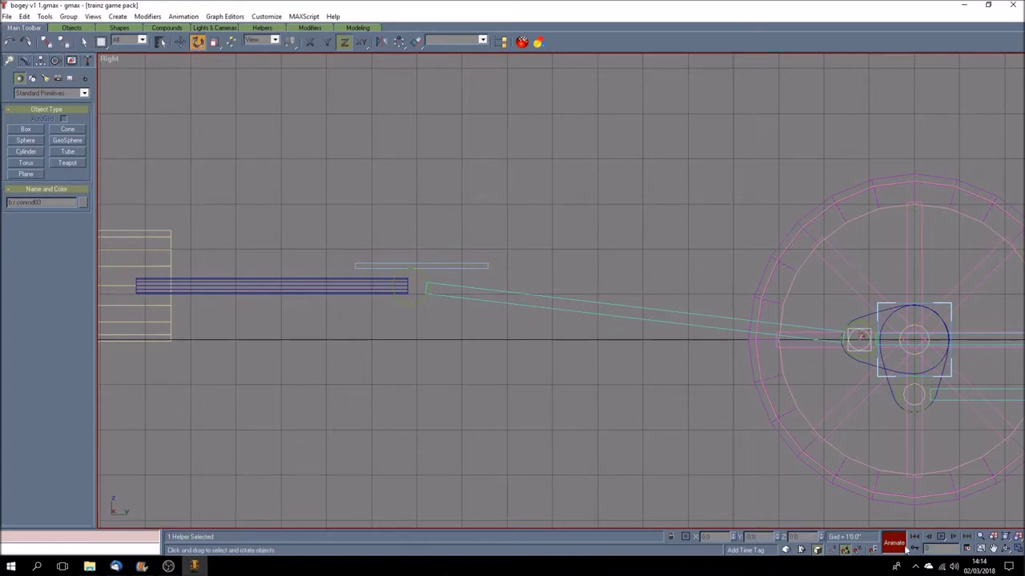
pyautogui.click(955, 541)
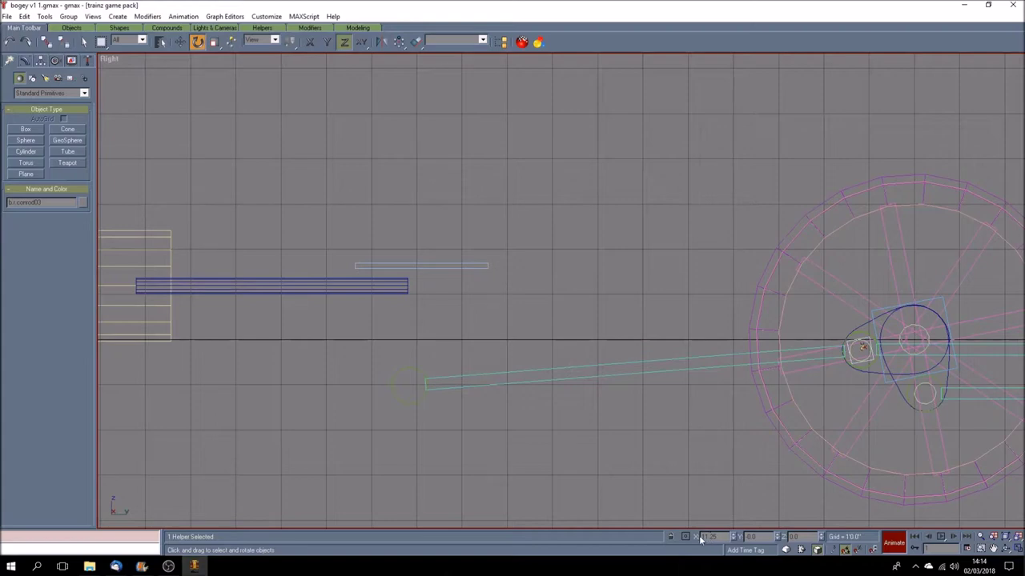
pyautogui.doubleClick(715, 537)
pyautogui.write('0')
pyautogui.press('Return')
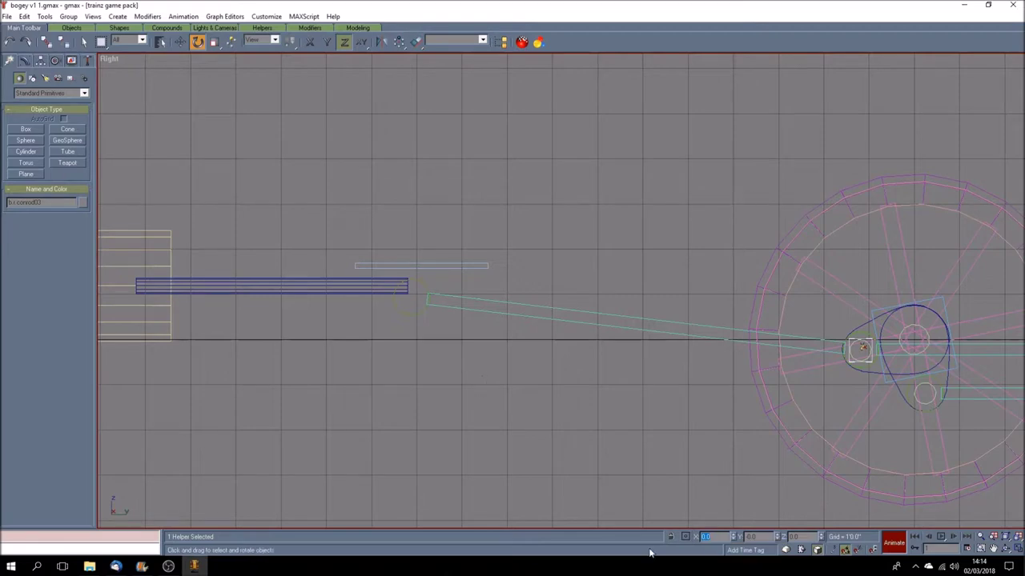
# Step: Fine-tune the dummy's X rotation at frame 1 to -1.35 so the rod's end cylinder meets the guide box's underside
pyautogui.click(733, 539)
pyautogui.click(734, 540)
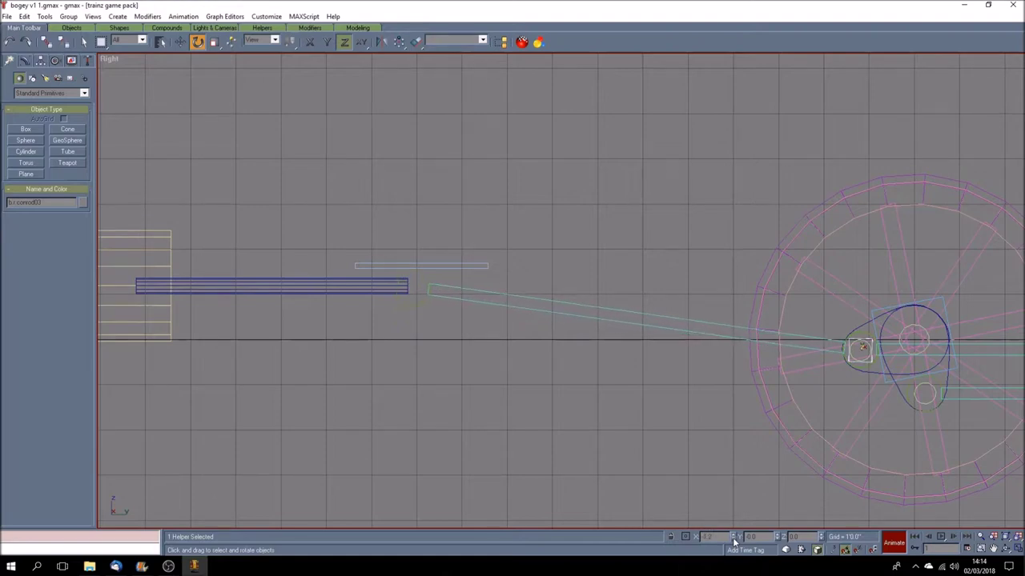
pyautogui.click(993, 549)
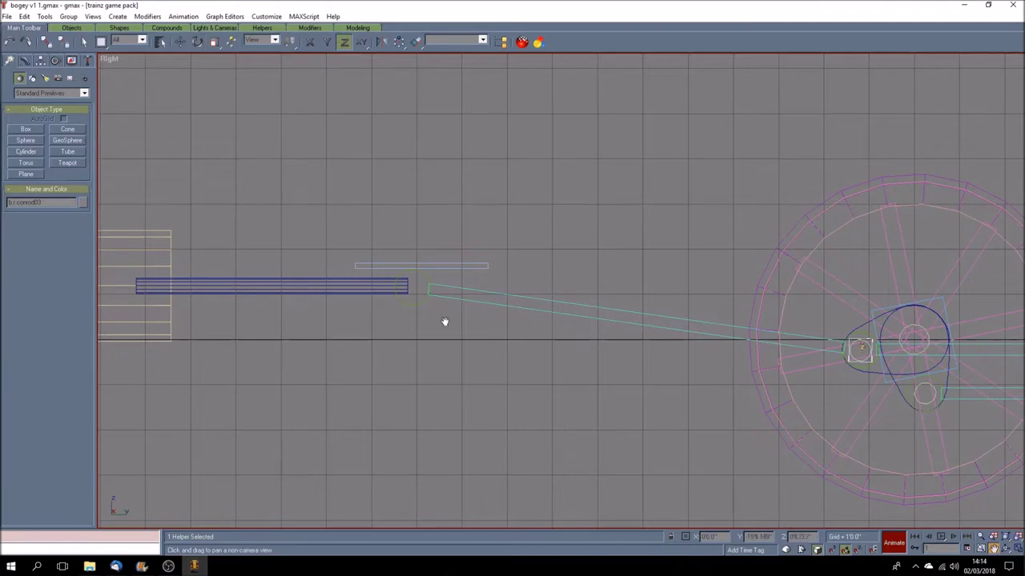
pyautogui.moveTo(430, 315); pyautogui.dragTo(411, 330)
pyautogui.scroll(3, 393, 306)
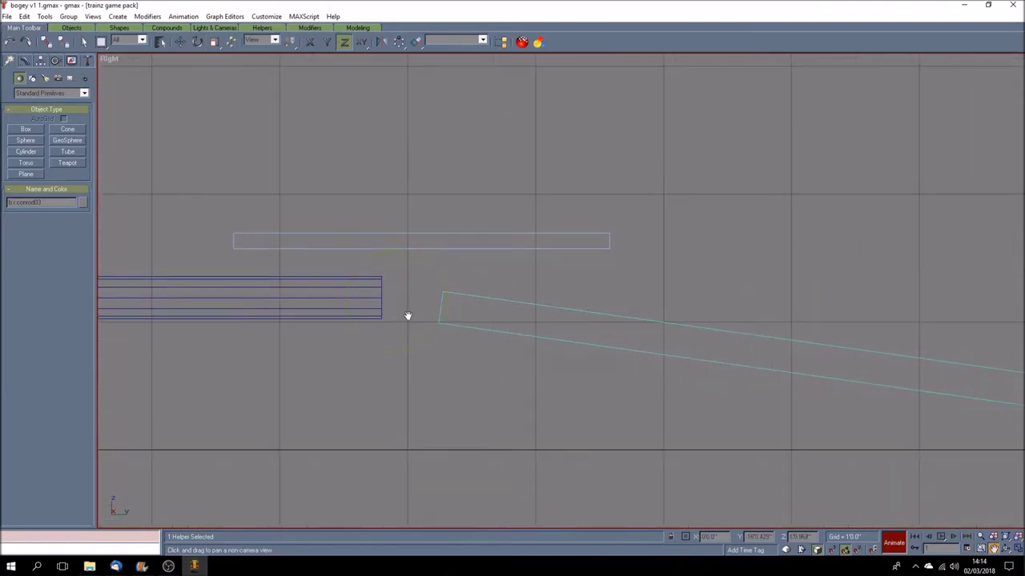
pyautogui.click(198, 42)
pyautogui.click(733, 541)
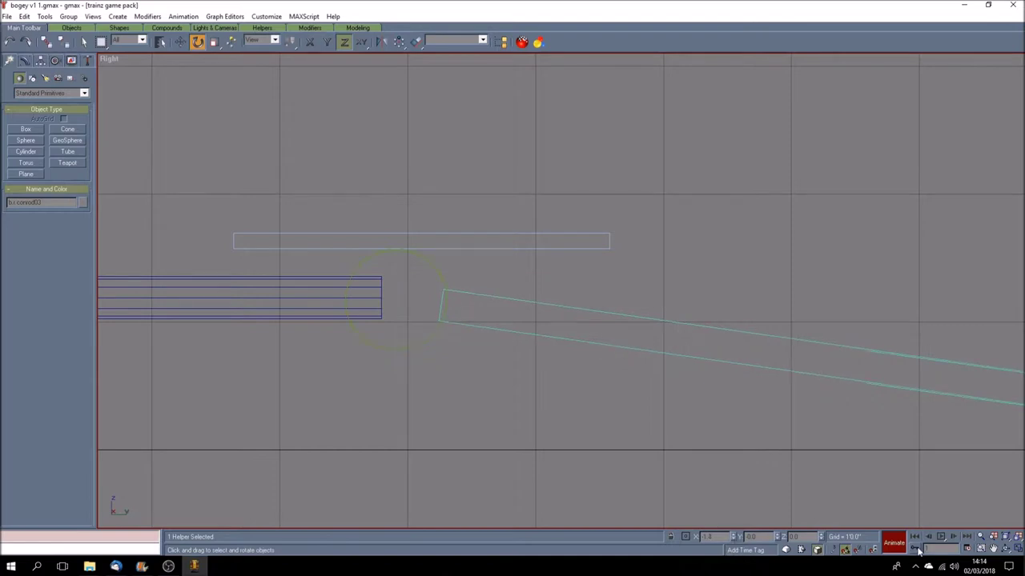
pyautogui.click(994, 549)
pyautogui.moveTo(389, 304); pyautogui.dragTo(408, 357)
pyautogui.scroll(3, 415, 346)
pyautogui.scroll(-1, 422, 338)
pyautogui.scroll(3, 423, 338)
pyautogui.moveTo(423, 339); pyautogui.dragTo(403, 306)
pyautogui.click(197, 41)
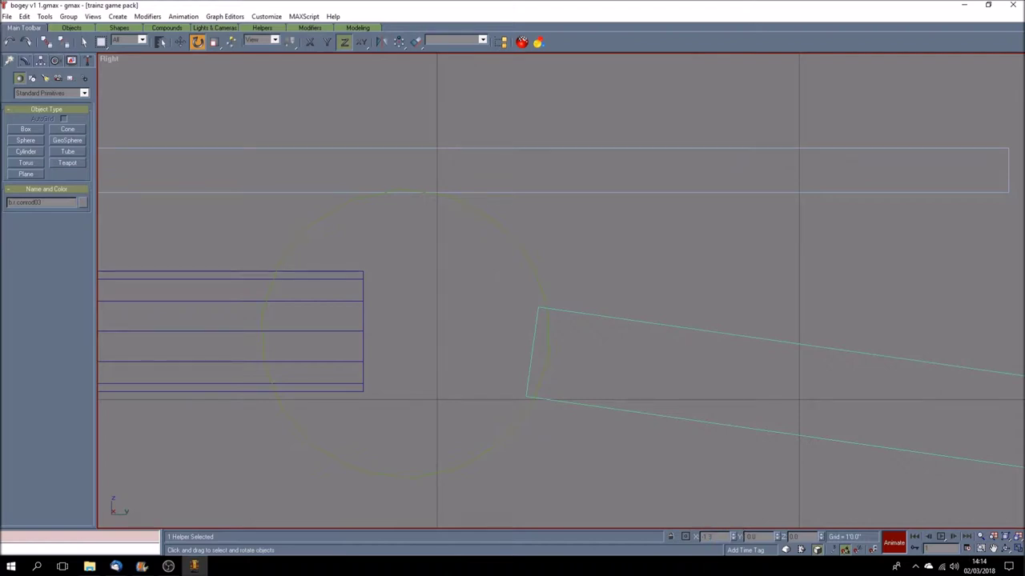
pyautogui.write('-1.35')
pyautogui.press('Return')
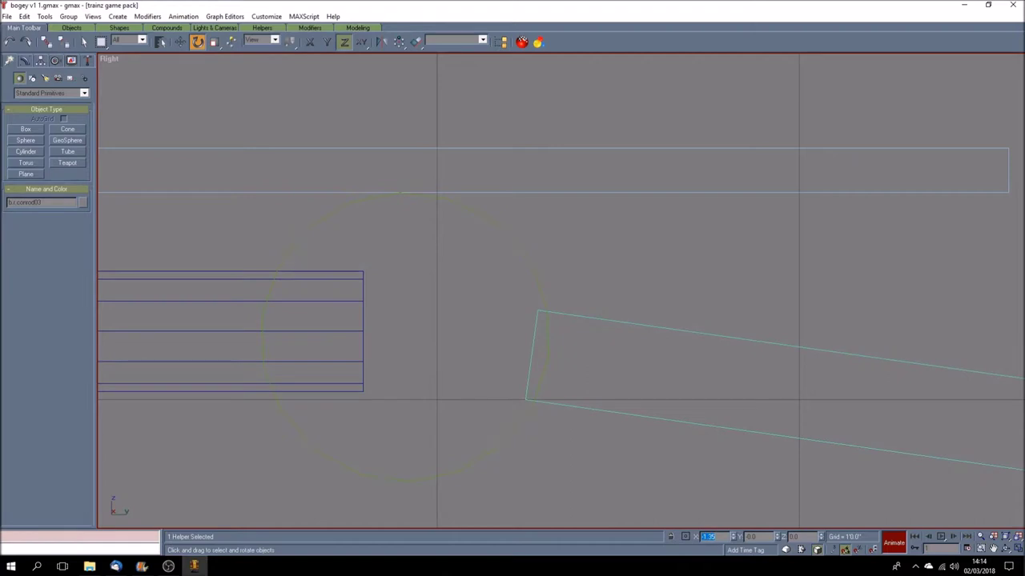
# Step: At frame 2, zero the dummy's X rotation and adjust it until the rod's end cylinder meets the guide box's underside
pyautogui.click(953, 541)
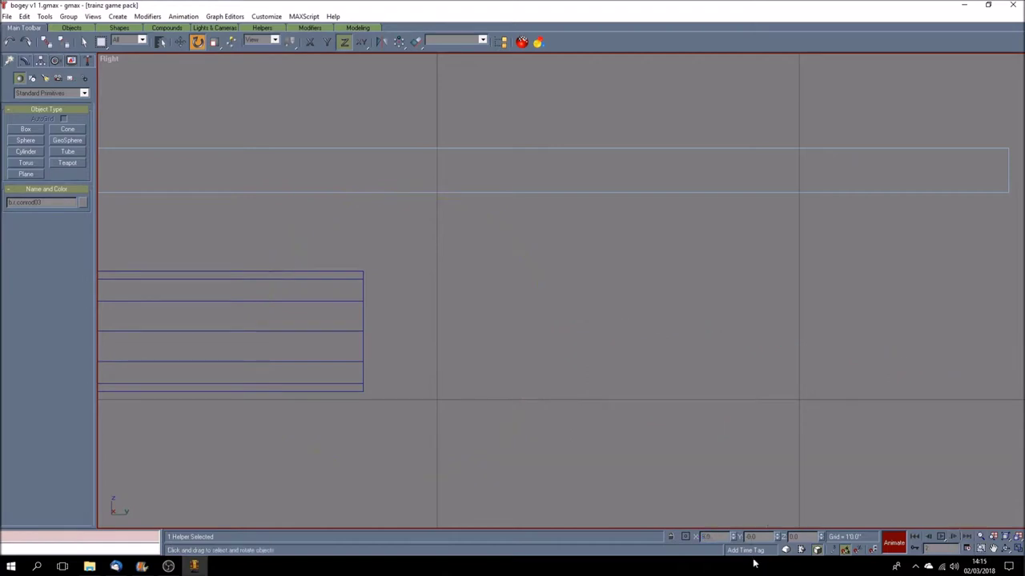
pyautogui.click(706, 536)
pyautogui.write('0')
pyautogui.press('Return')
pyautogui.click(734, 541)
pyautogui.moveTo(734, 543); pyautogui.dragTo(734, 543)
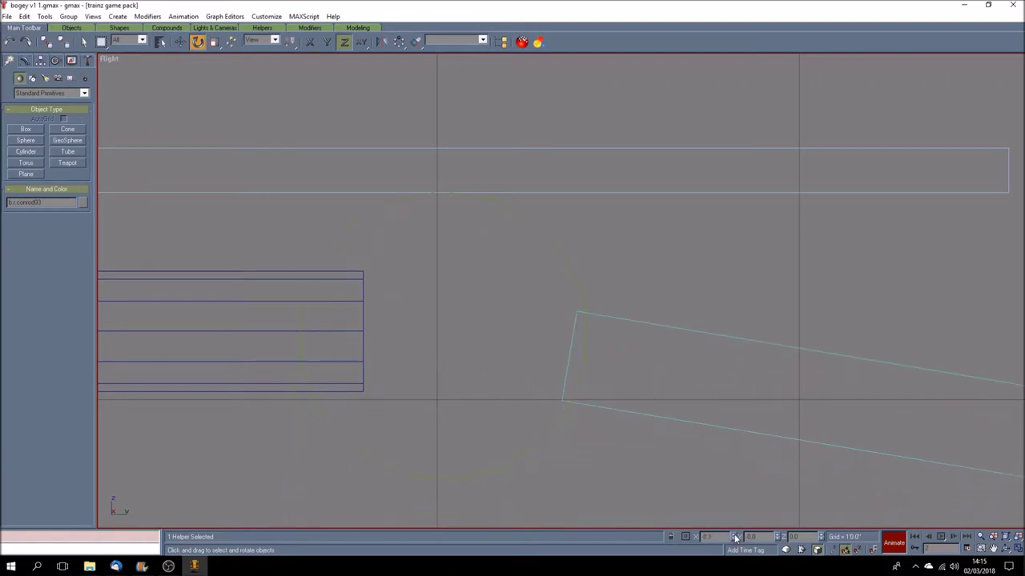
pyautogui.click(733, 541)
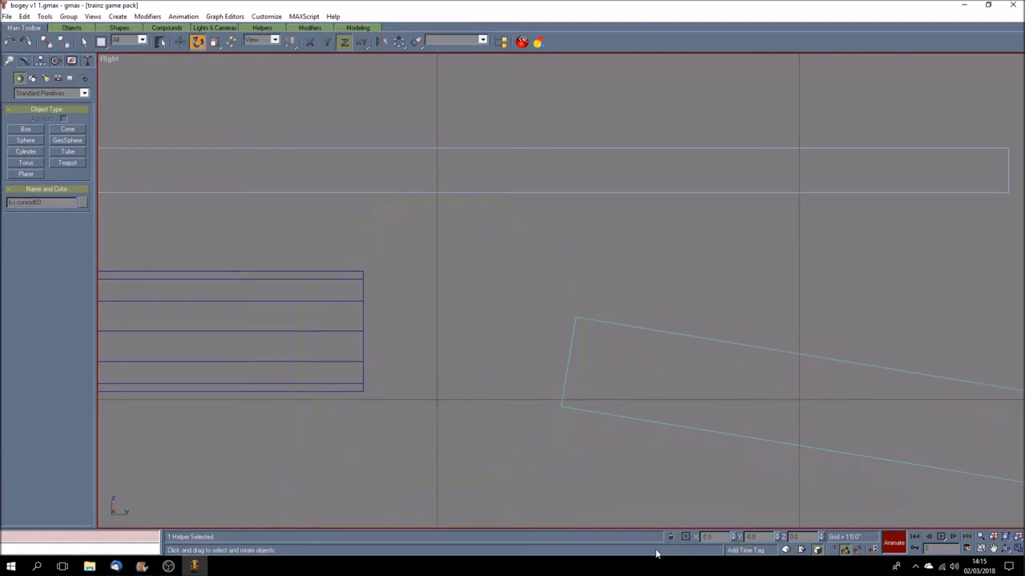
pyautogui.doubleClick(713, 537)
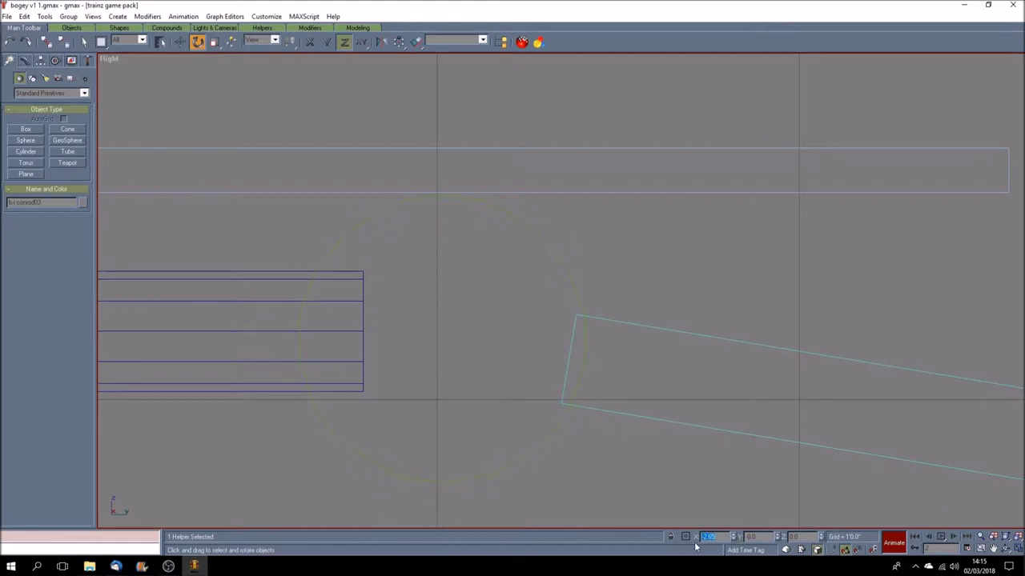
# Step: Fine-tune the b.r.conrod03 dummy's X rotation at frame 2 to -2.67
pyautogui.write('-3.5')
pyautogui.doubleClick(709, 537)
pyautogui.write('-2.67')
pyautogui.press('Return')
# Step: At frame 3, zero the dummy's X rotation and adjust it until the rod's end cylinder meets the guide box's underside
pyautogui.click(955, 538)
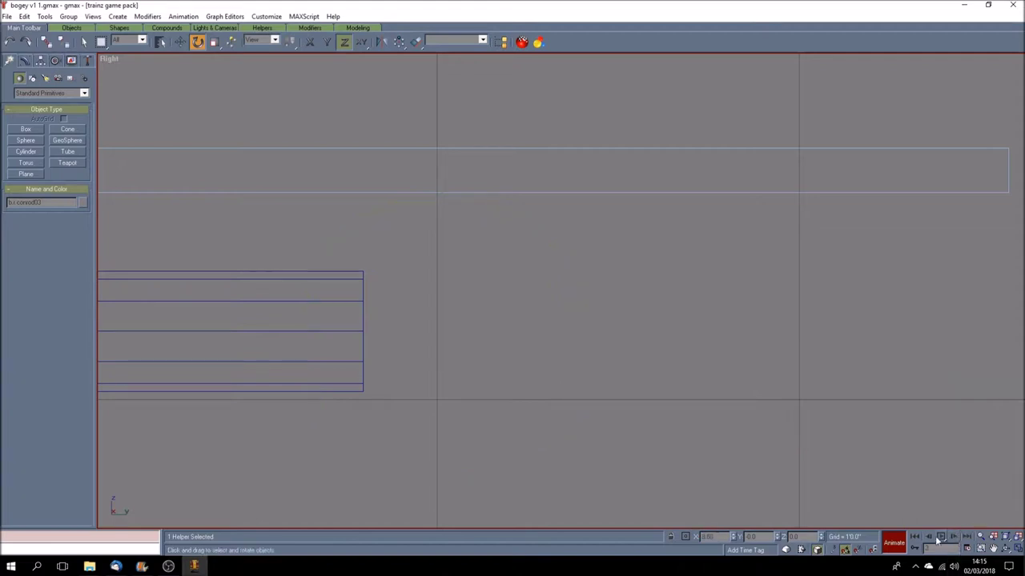
pyautogui.click(708, 537)
pyautogui.write('0')
pyautogui.press('Return')
pyautogui.click(735, 540)
pyautogui.moveTo(734, 541); pyautogui.dragTo(734, 541)
pyautogui.press('Return')
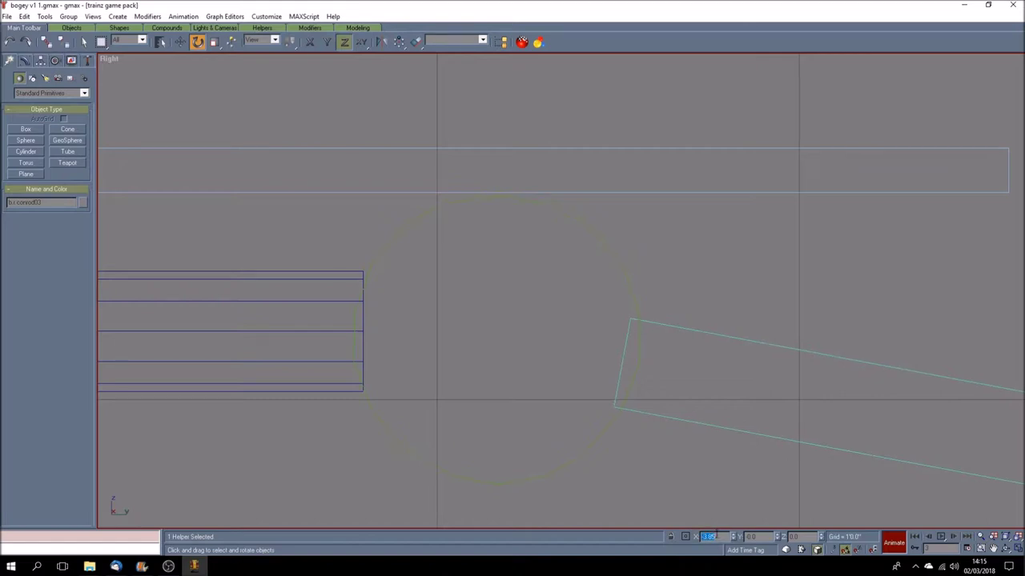
pyautogui.click(712, 537)
pyautogui.write('3.67')
pyautogui.press('Return')
pyautogui.click(712, 537)
pyautogui.doubleClick(711, 537)
# Step: At frame 4, adjust the dummy's X rotation until the rod's end cylinder touches the underside of the guide box
pyautogui.click(953, 537)
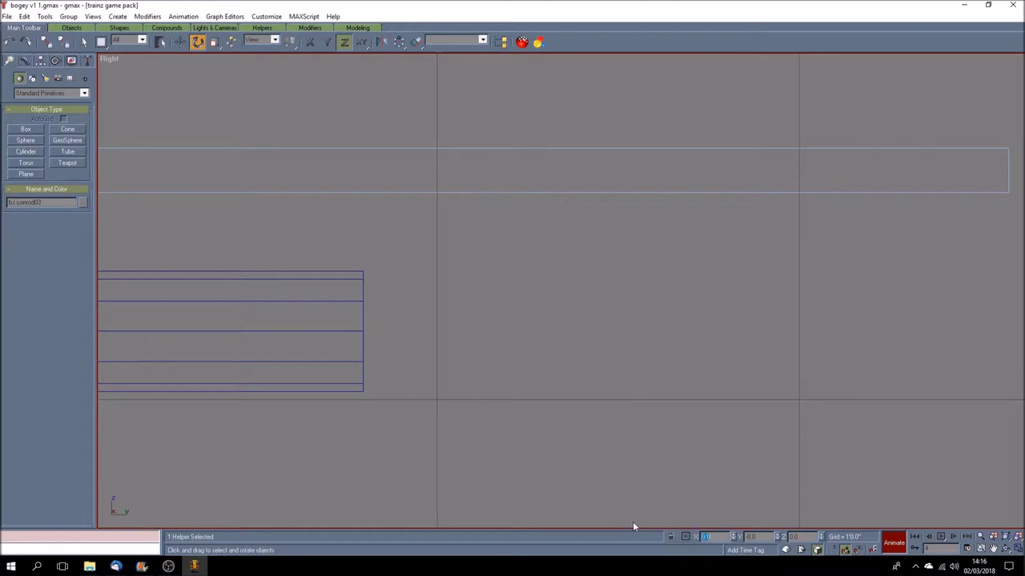
pyautogui.click(733, 539)
pyautogui.moveTo(735, 541); pyautogui.dragTo(734, 541)
pyautogui.press('Delete')
pyautogui.moveTo(735, 543); pyautogui.dragTo(734, 543)
pyautogui.doubleClick(709, 537)
# Step: At frames 5 and 6, adjust the dummy's X rotation so the rod's end cylinder stays against the guide box's underside
pyautogui.click(955, 537)
pyautogui.click(734, 539)
pyautogui.moveTo(734, 542); pyautogui.dragTo(734, 543)
pyautogui.doubleClick(710, 537)
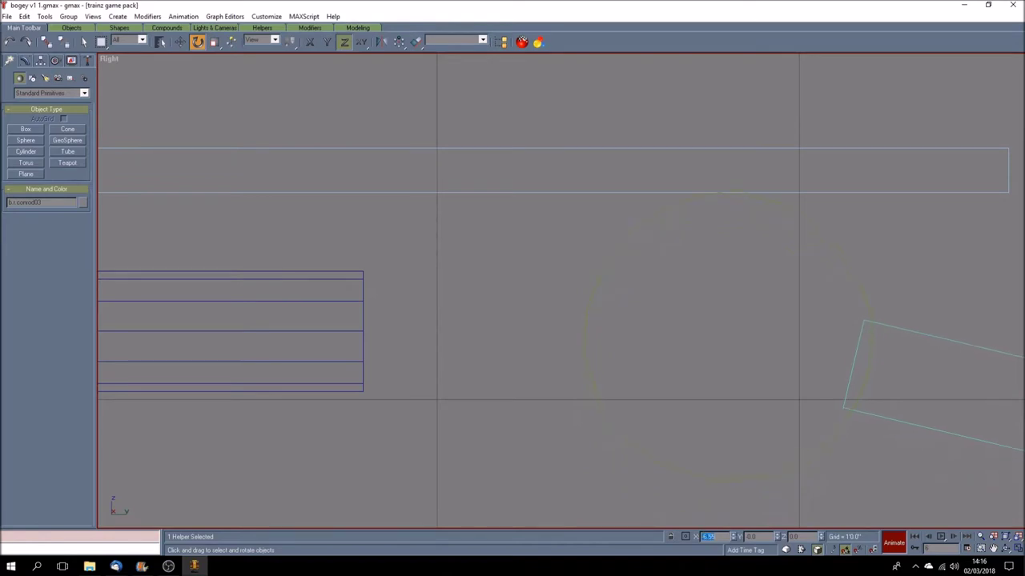
pyautogui.click(716, 538)
pyautogui.press('Return')
# Step: Step through the keyed frames from frame 0 to examine how the connecting rod's end follows the guide box
pyautogui.click(915, 537)
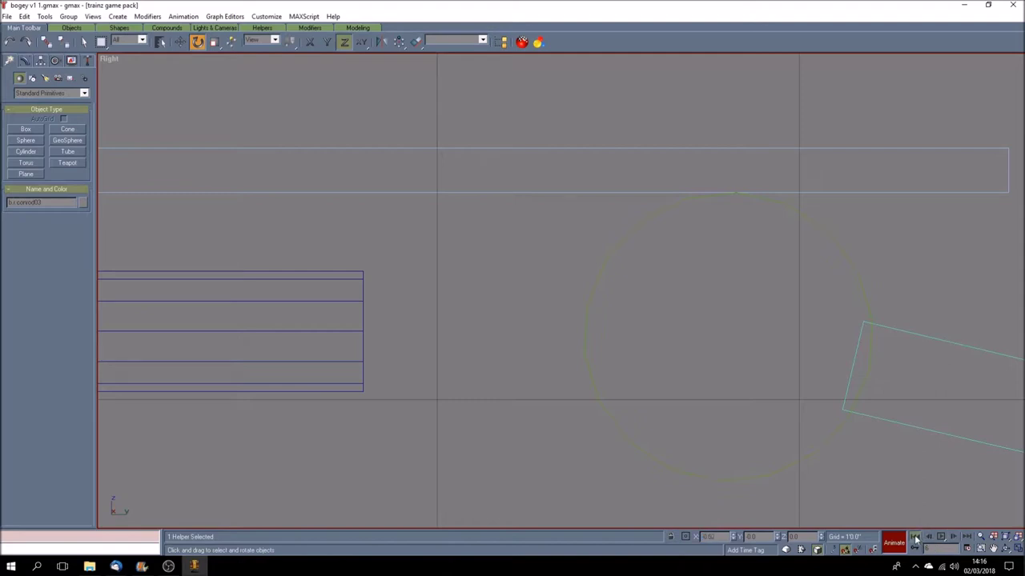
pyautogui.click(993, 548)
pyautogui.scroll(-2, 608, 418)
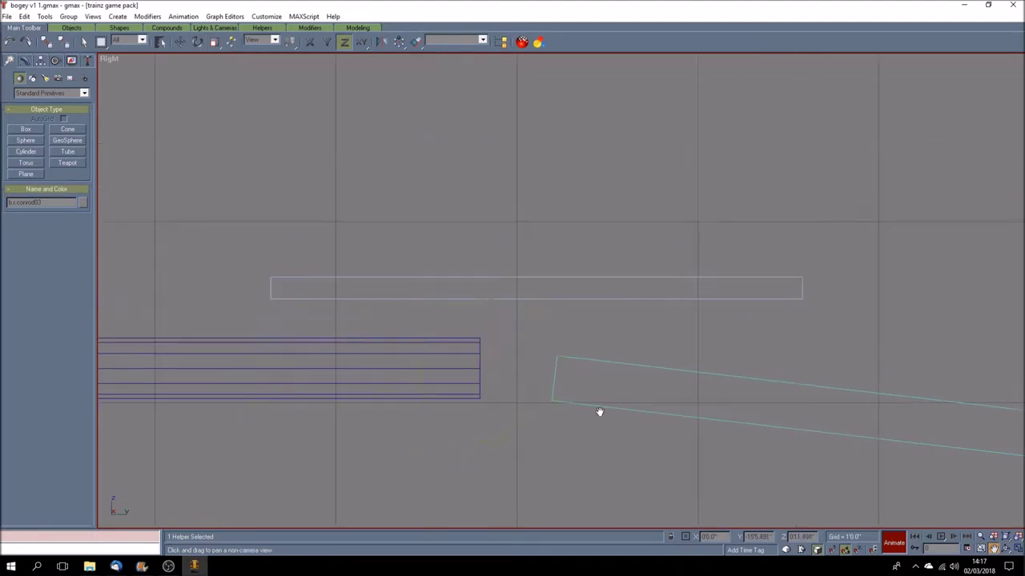
pyautogui.scroll(-2, 599, 412)
pyautogui.moveTo(600, 412); pyautogui.dragTo(547, 366)
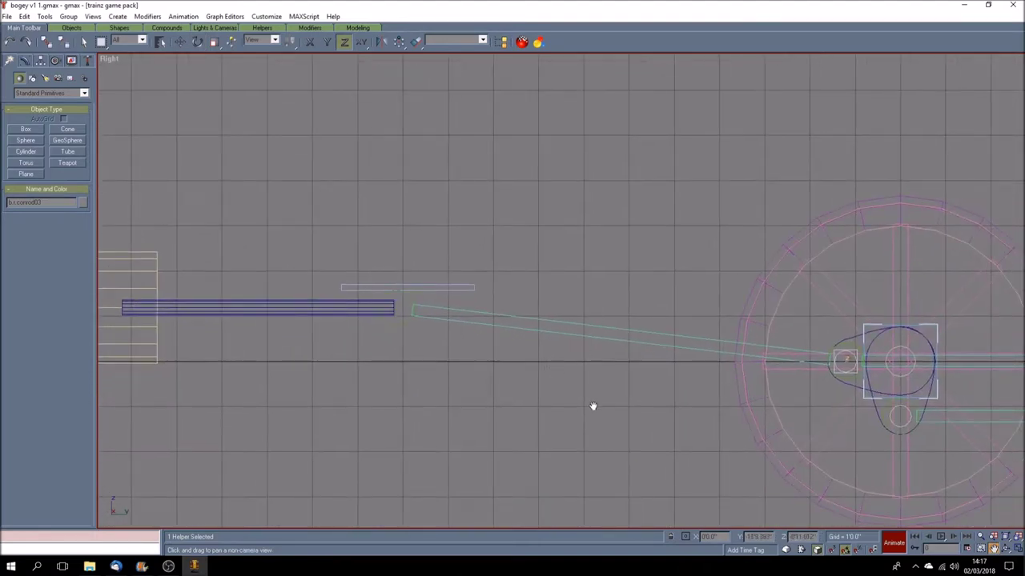
pyautogui.moveTo(622, 372); pyautogui.dragTo(549, 332)
pyautogui.click(85, 42)
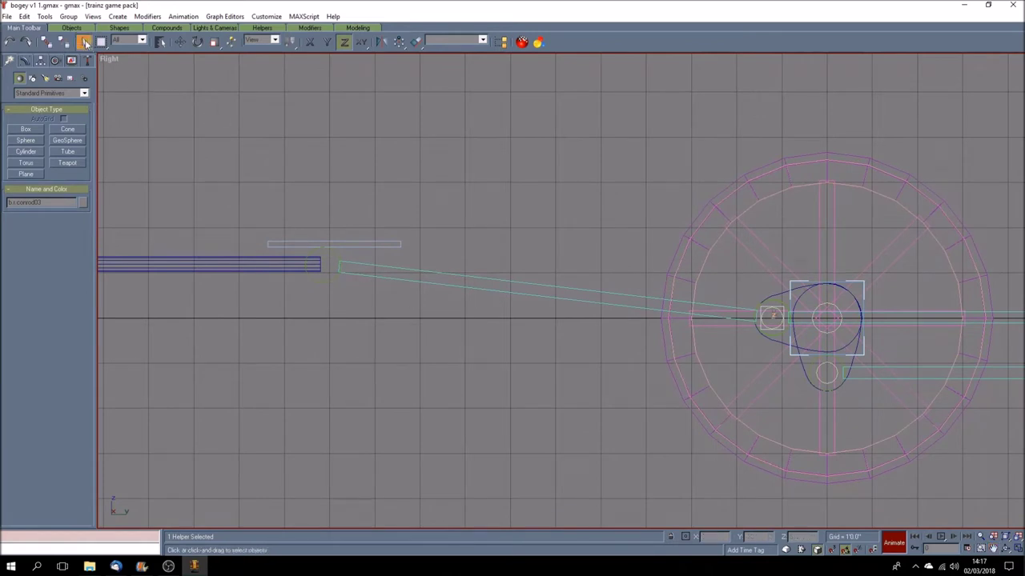
pyautogui.click(952, 536)
pyautogui.click(952, 536)
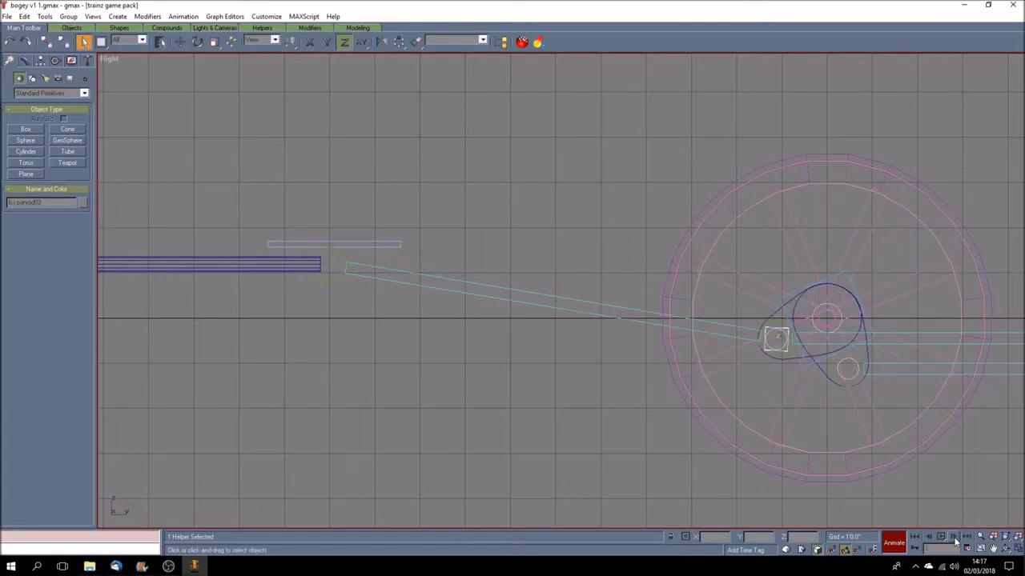
pyautogui.click(953, 538)
pyautogui.click(953, 538)
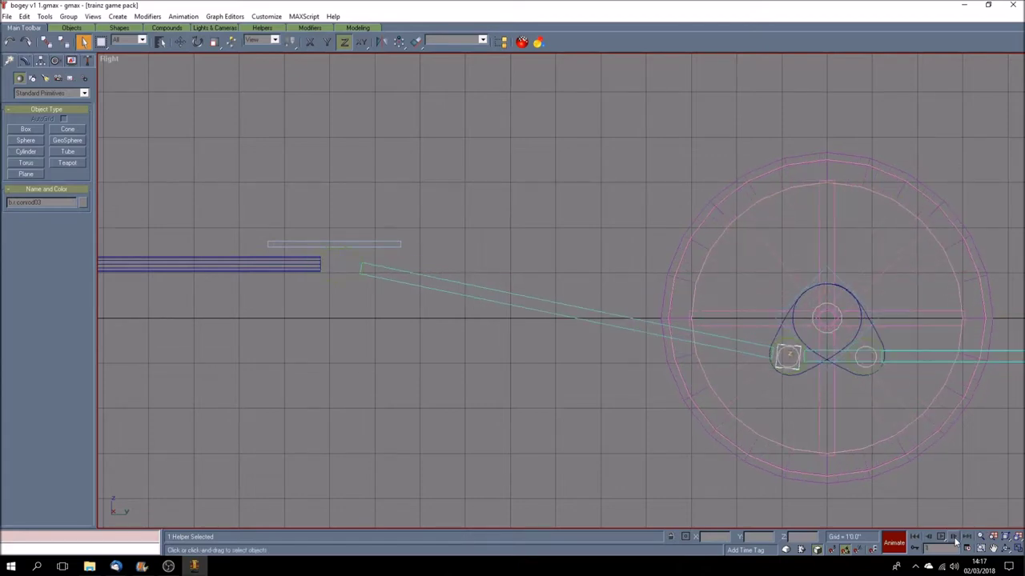
pyautogui.click(954, 538)
pyautogui.click(954, 537)
pyautogui.click(958, 539)
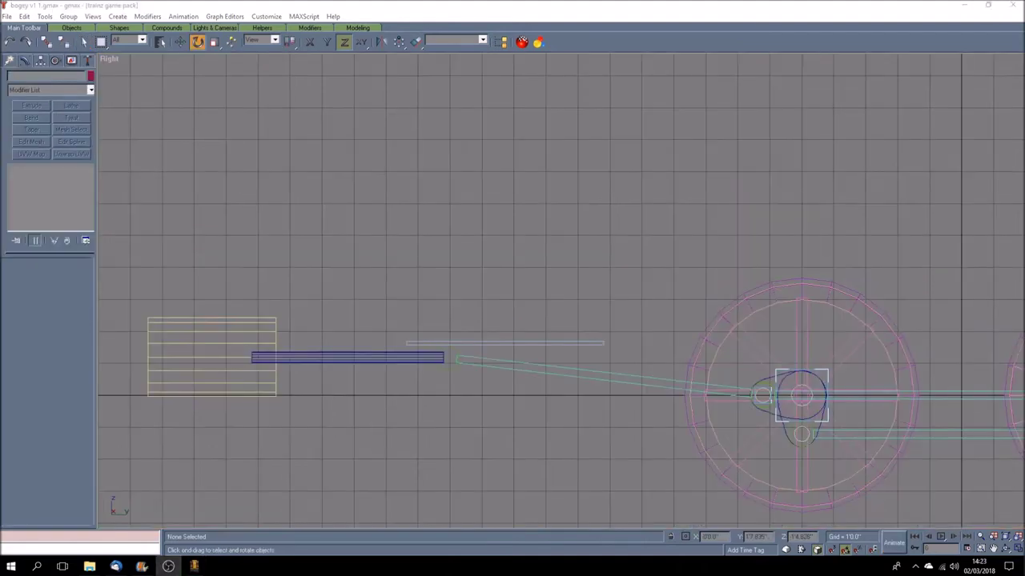
# Step: Save the file and delete the guide box above the connecting rod
pyautogui.hotkey('ctrl', 's')
pyautogui.moveTo(574, 405); pyautogui.dragTo(497, 325, button='middle')
pyautogui.scroll(3, 554, 311)
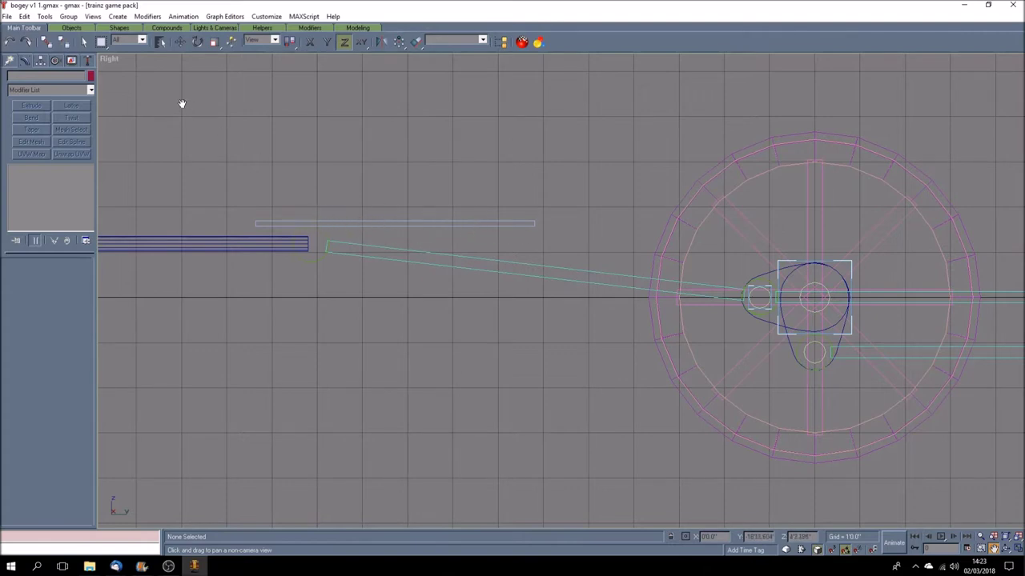
pyautogui.click(84, 42)
pyautogui.click(452, 225)
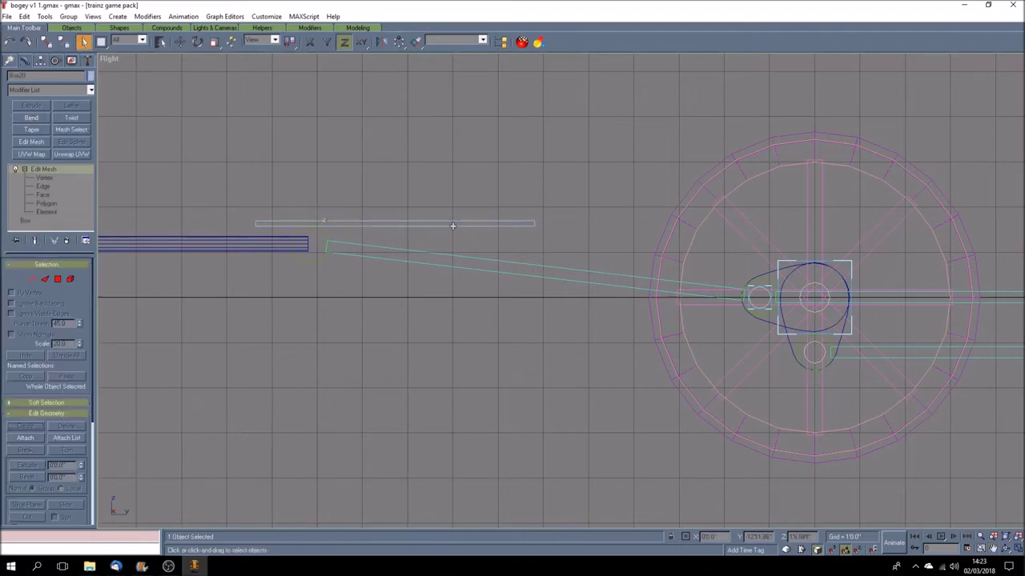
pyautogui.press('Delete')
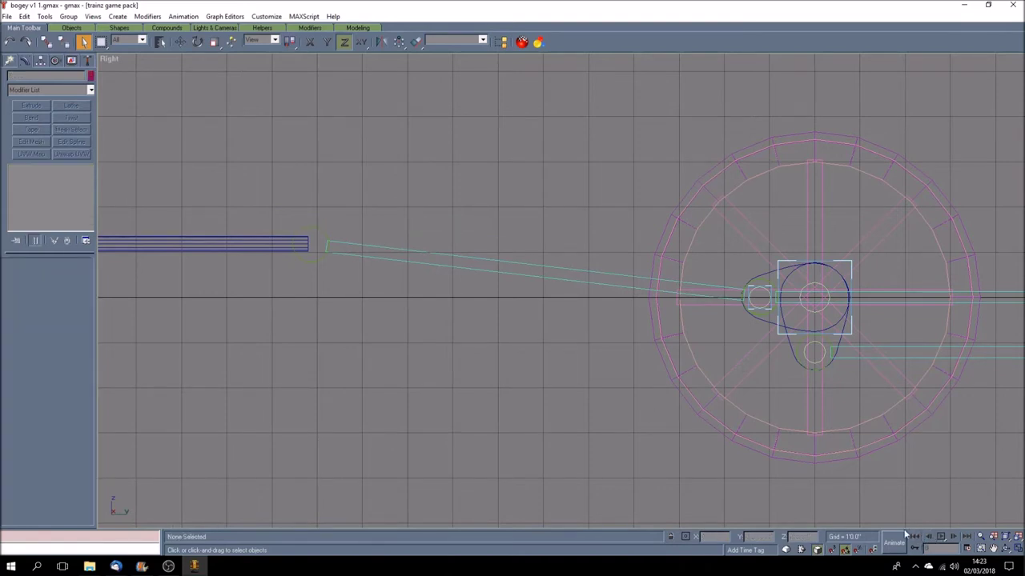
# Step: Step through and play the full animation in the Right view to examine the connecting rod without the guide box
pyautogui.click(958, 542)
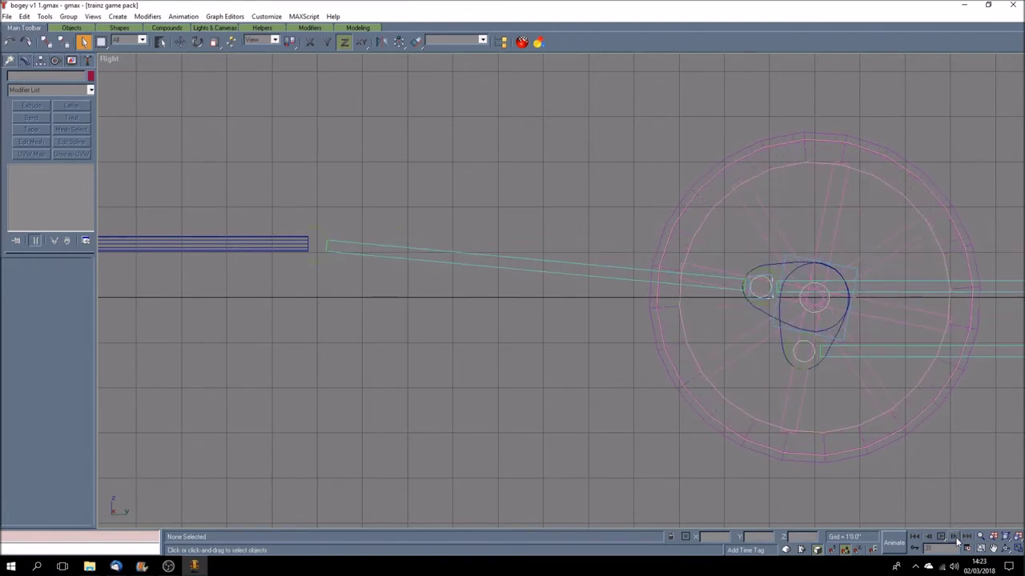
pyautogui.click(956, 540)
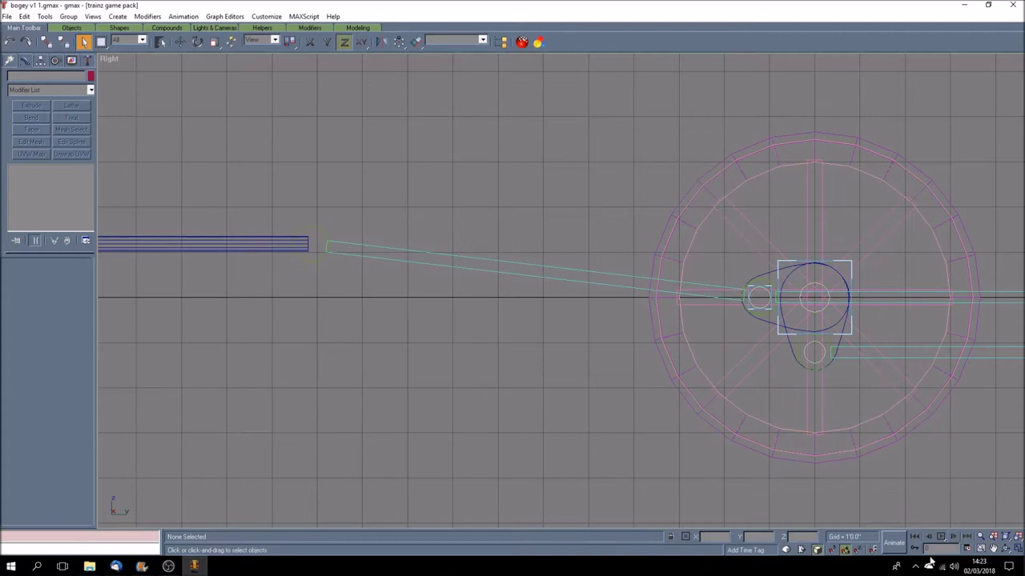
pyautogui.click(941, 538)
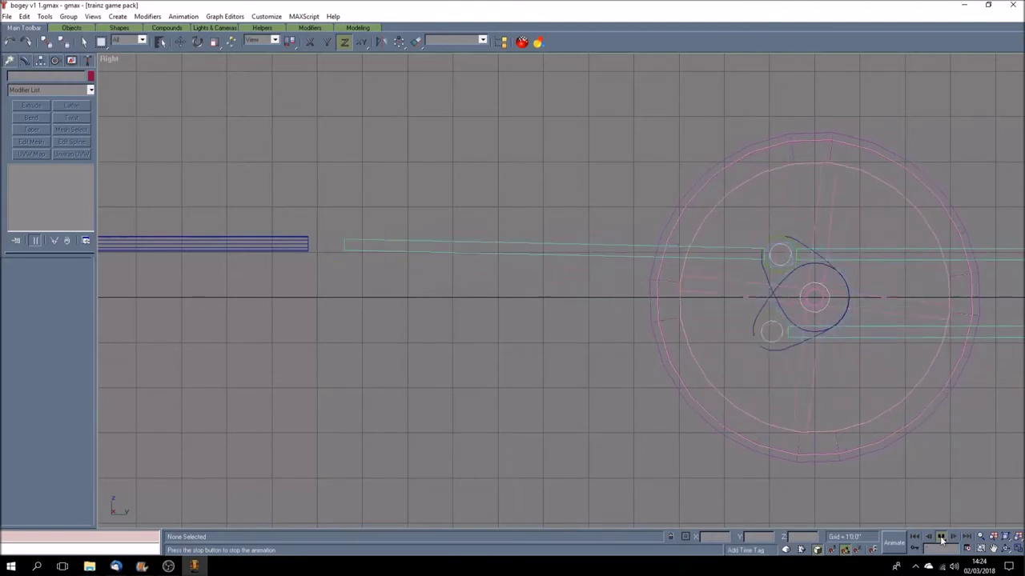
pyautogui.click(942, 538)
pyautogui.click(915, 537)
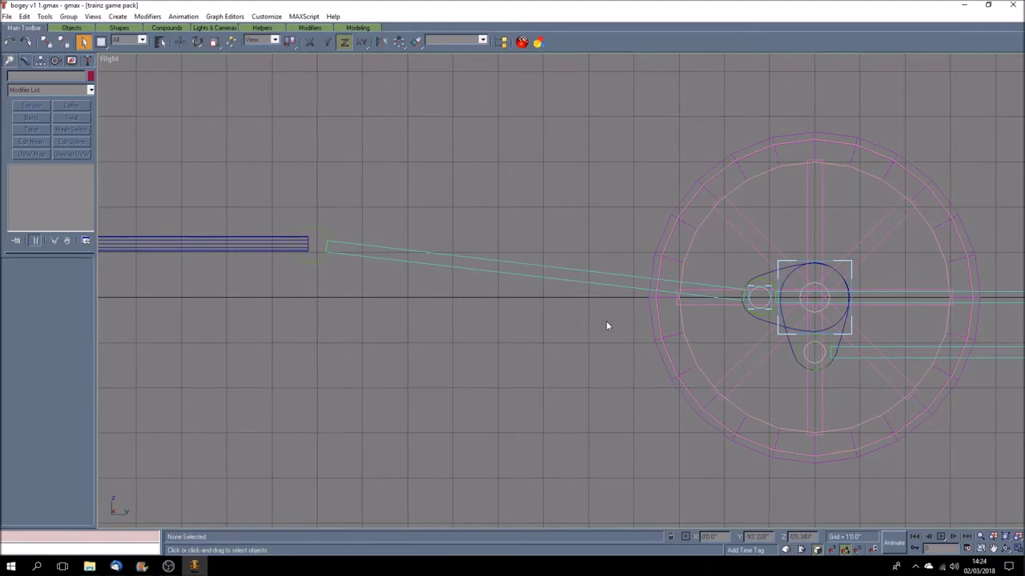
pyautogui.scroll(-3, 606, 324)
pyautogui.scroll(6, 468, 293)
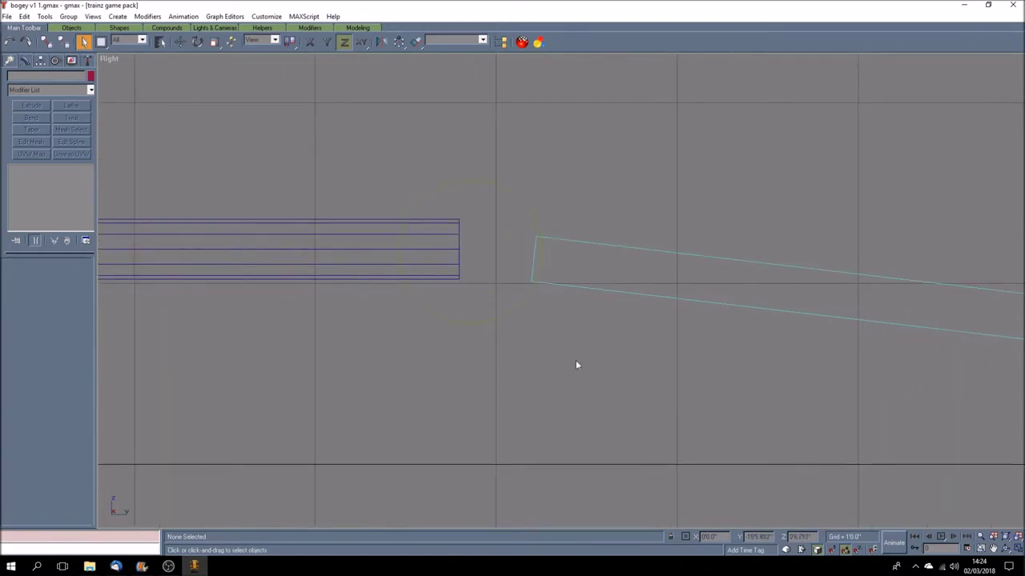
pyautogui.scroll(-5, 583, 346)
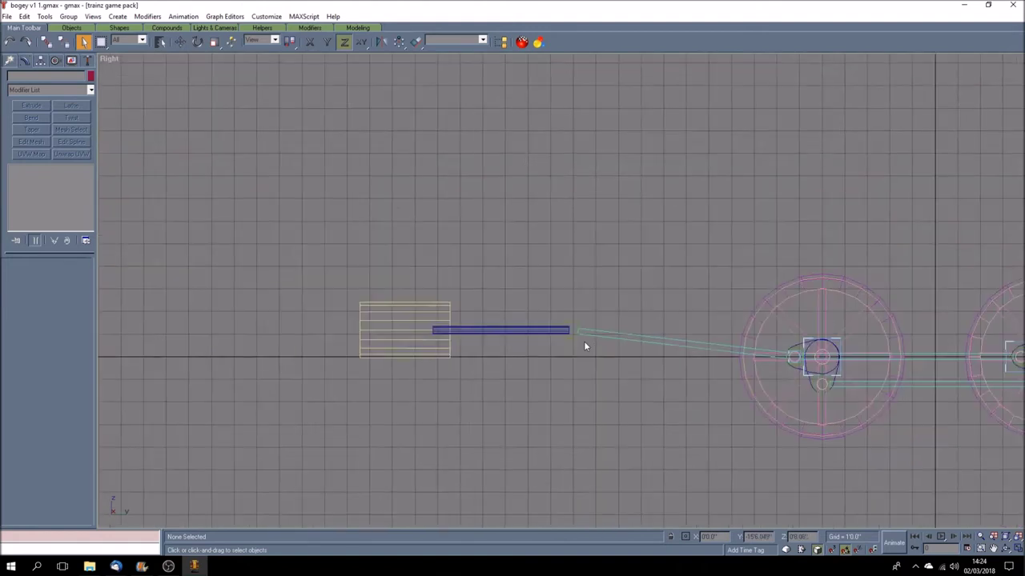
# Step: Play the animation in an enlarged Perspective view showing the piston cylinder and wheels, and return to frame 0
pyautogui.click(989, 543)
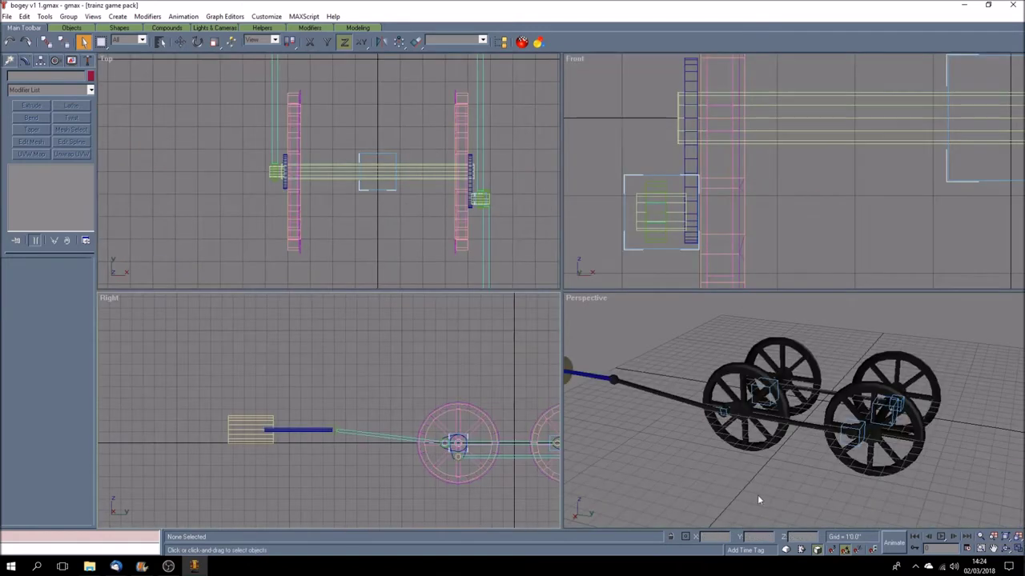
pyautogui.click(992, 550)
pyautogui.moveTo(671, 464); pyautogui.dragTo(738, 461)
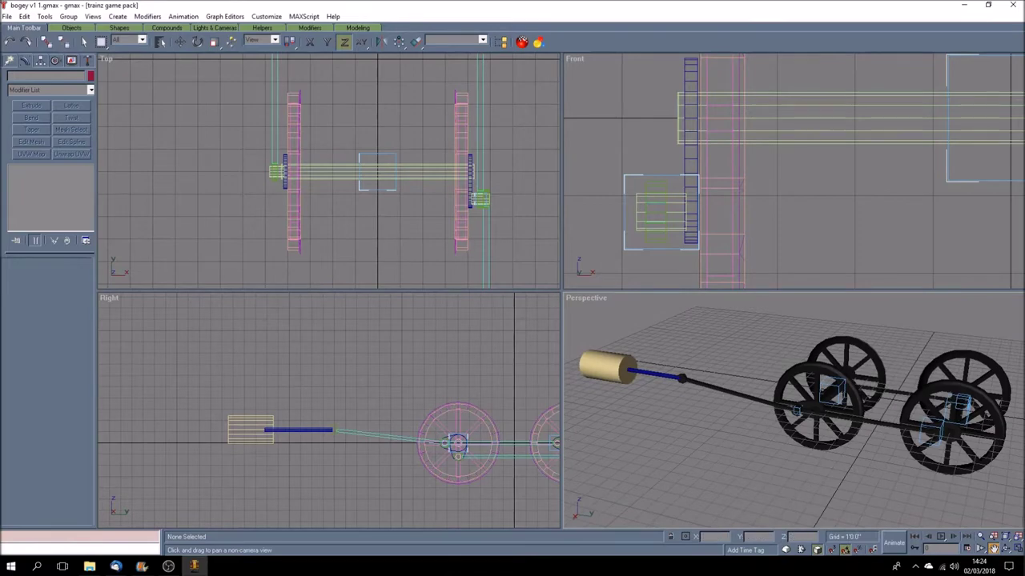
pyautogui.click(1016, 551)
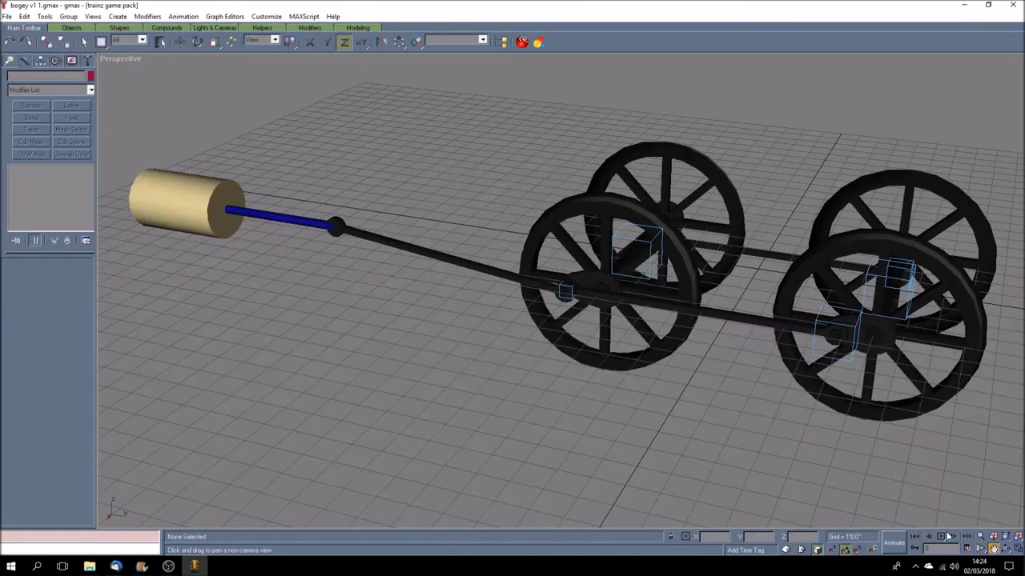
pyautogui.click(943, 537)
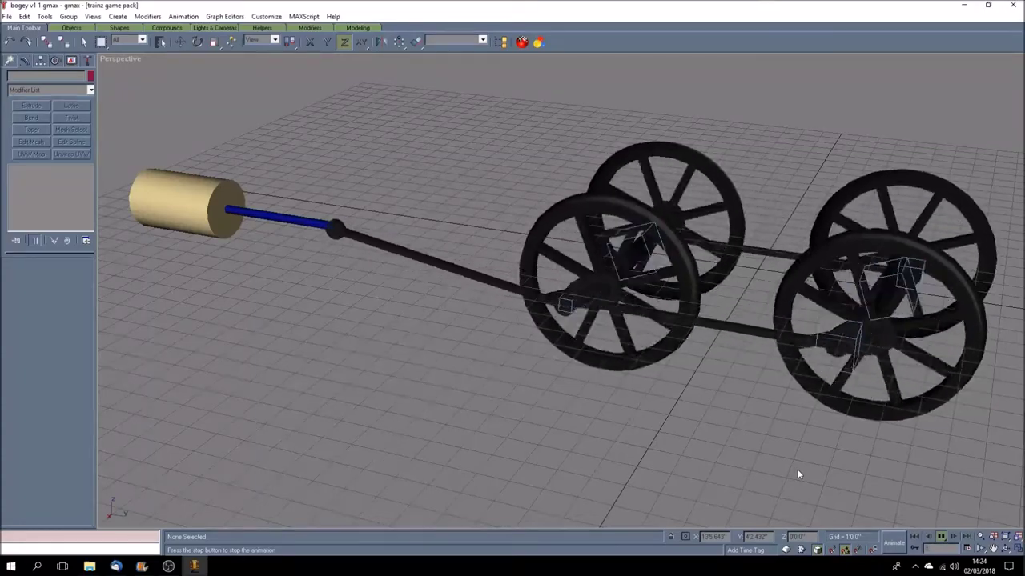
pyautogui.click(915, 539)
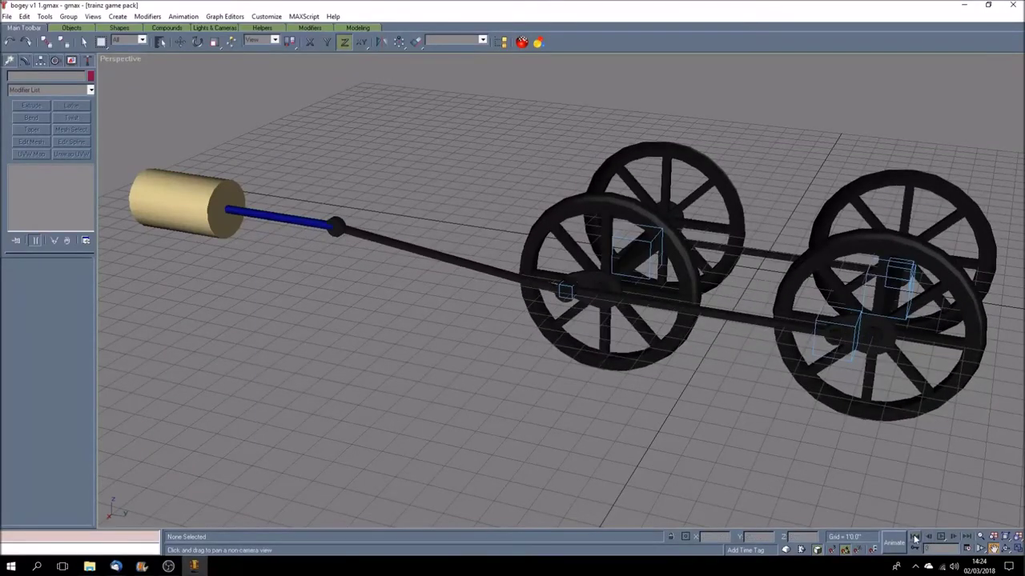
# Step: Advance the animation frame by frame in the enlarged Perspective view to examine the connecting rod and wheel motion
pyautogui.click(954, 541)
pyautogui.click(954, 540)
pyautogui.click(953, 540)
pyautogui.click(954, 540)
pyautogui.click(953, 540)
pyautogui.click(954, 541)
pyautogui.click(953, 540)
pyautogui.click(953, 541)
pyautogui.click(953, 541)
pyautogui.click(954, 540)
pyautogui.click(954, 540)
pyautogui.click(953, 540)
pyautogui.click(953, 540)
pyautogui.click(953, 540)
pyautogui.click(953, 540)
pyautogui.click(954, 541)
pyautogui.click(954, 541)
pyautogui.click(953, 540)
pyautogui.click(953, 540)
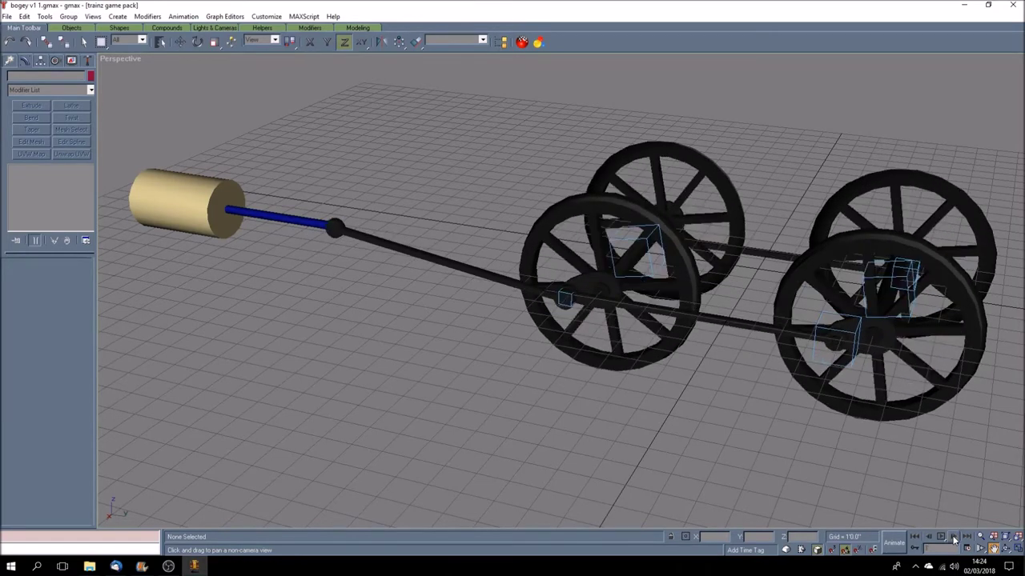
# Step: Restore the four-view layout, play the animation in the Right view, and return to frame 0
pyautogui.click(1018, 550)
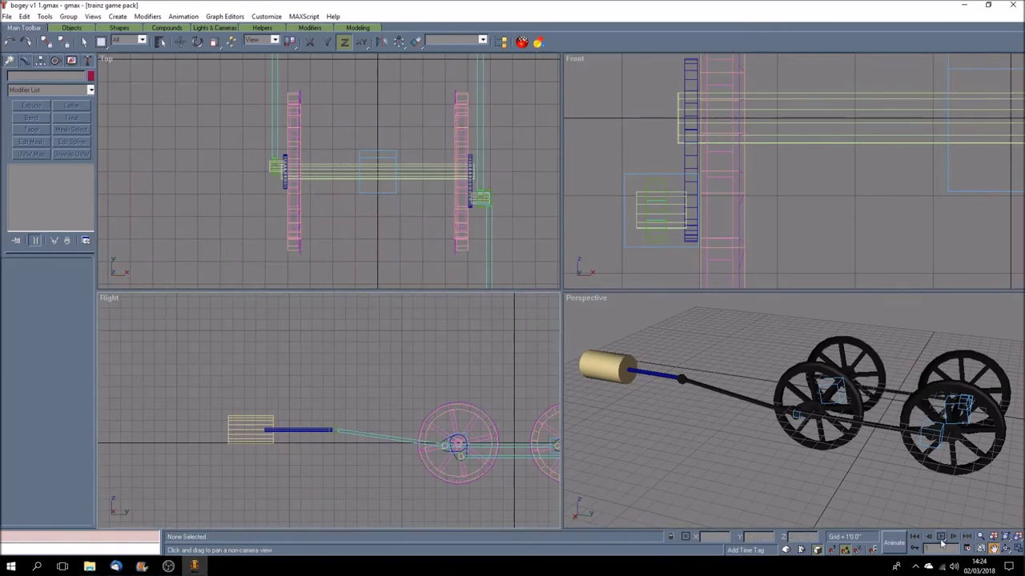
pyautogui.click(942, 540)
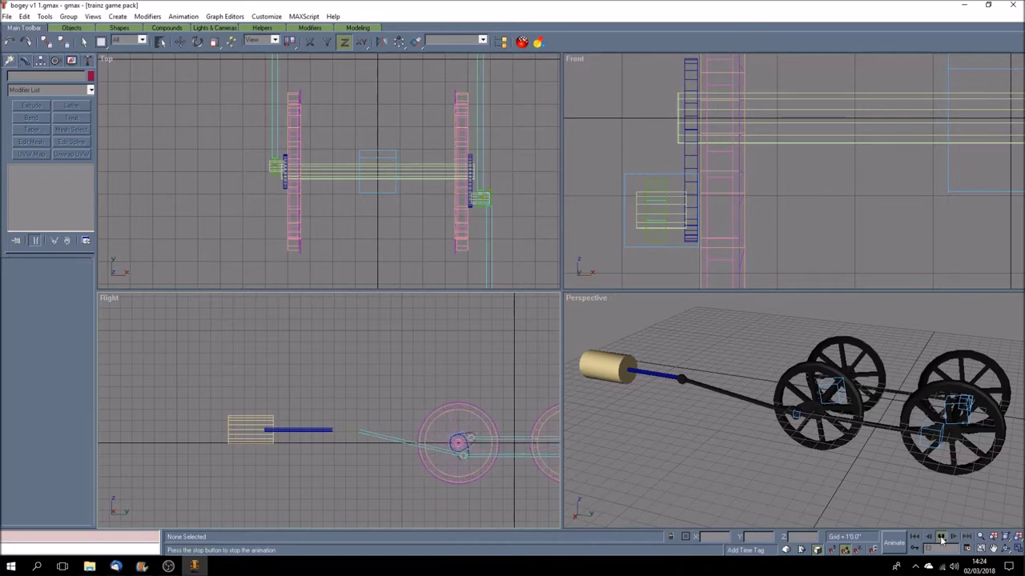
pyautogui.click(942, 540)
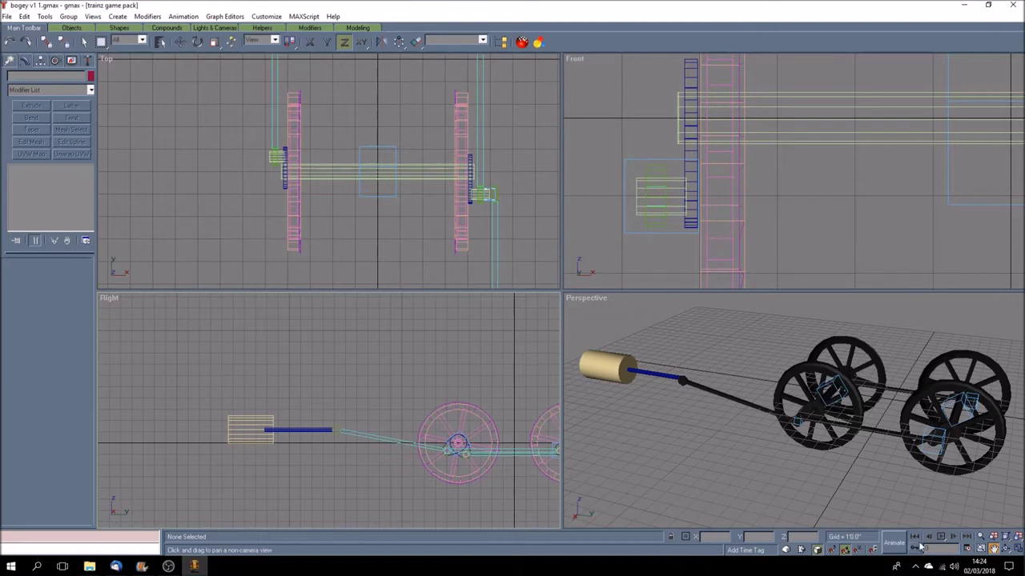
pyautogui.click(916, 538)
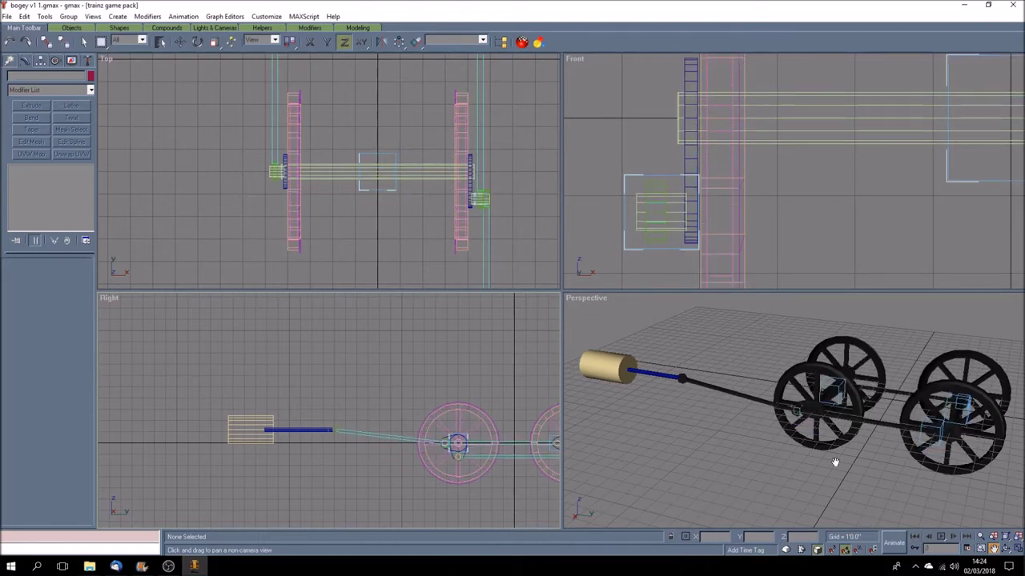
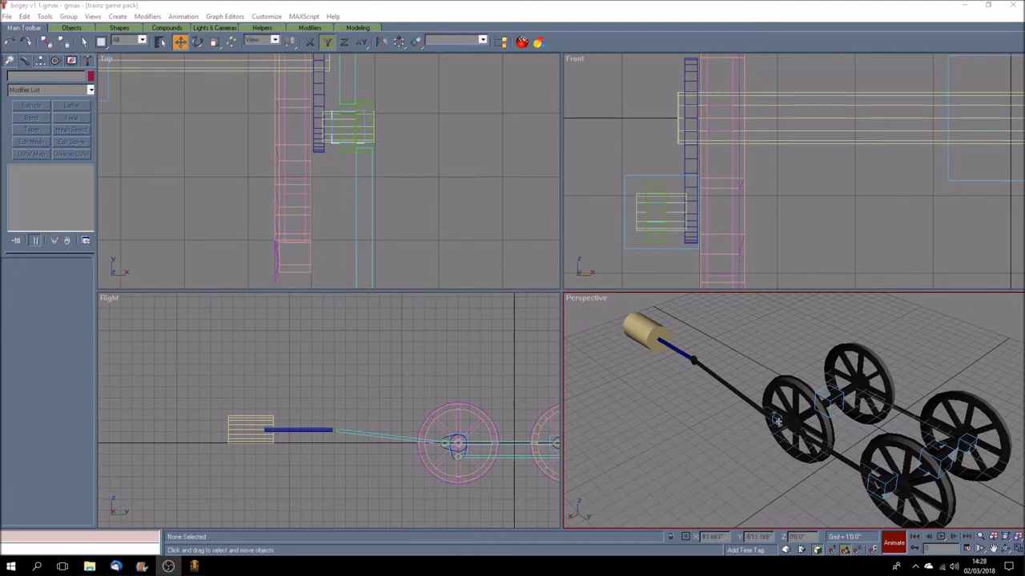
# Step: Play the animation in the Perspective view to examine the connecting rod's motion, and stop it
pyautogui.click(941, 537)
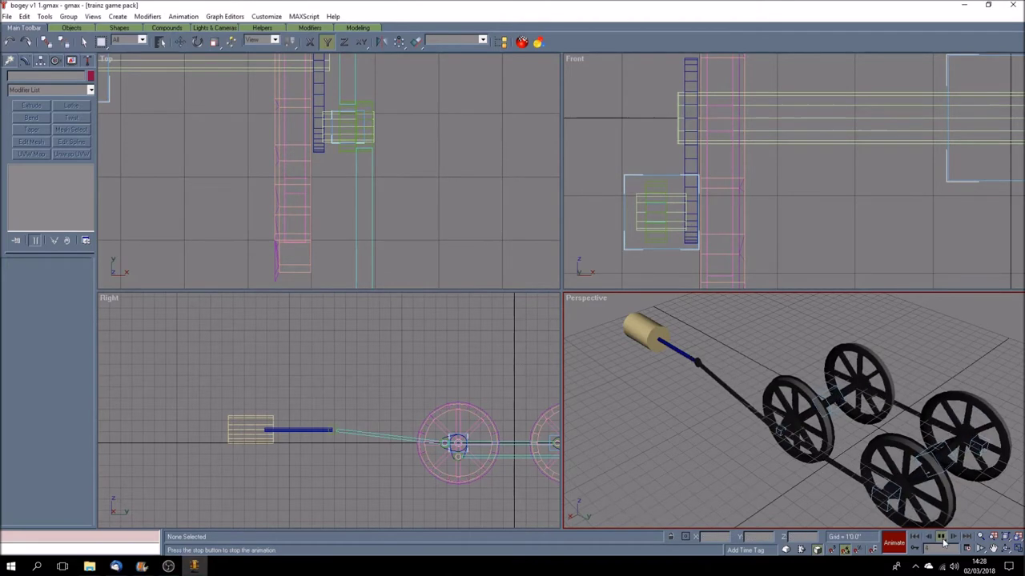
pyautogui.press('w')
pyautogui.click(942, 538)
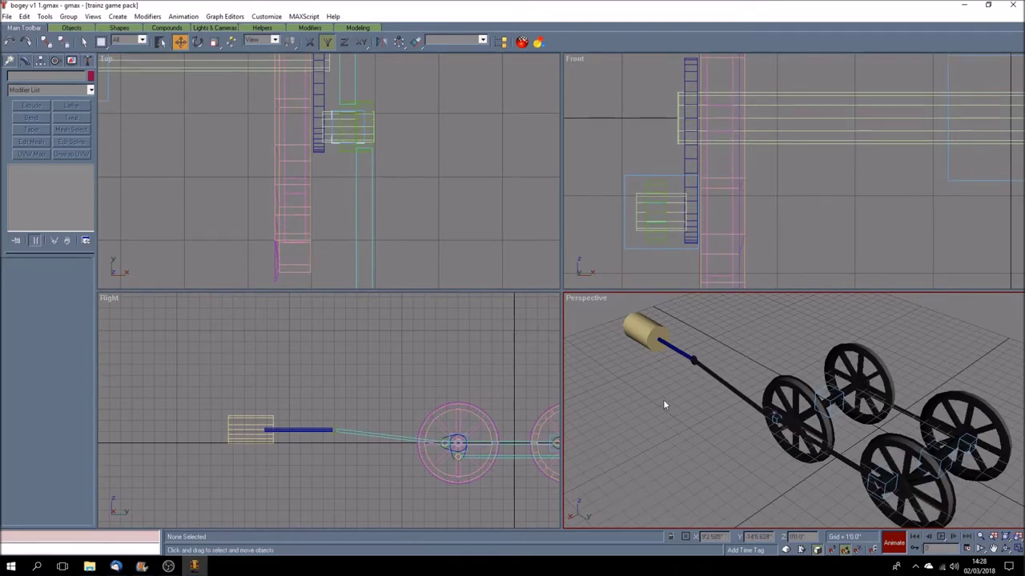
# Step: Save the scene, draw an upright guide box at the joint between piston rod and connecting rod, and move it against the piston rod's end
pyautogui.hotkey('ctrl', 's')
pyautogui.click(322, 440)
pyautogui.scroll(6, 329, 436)
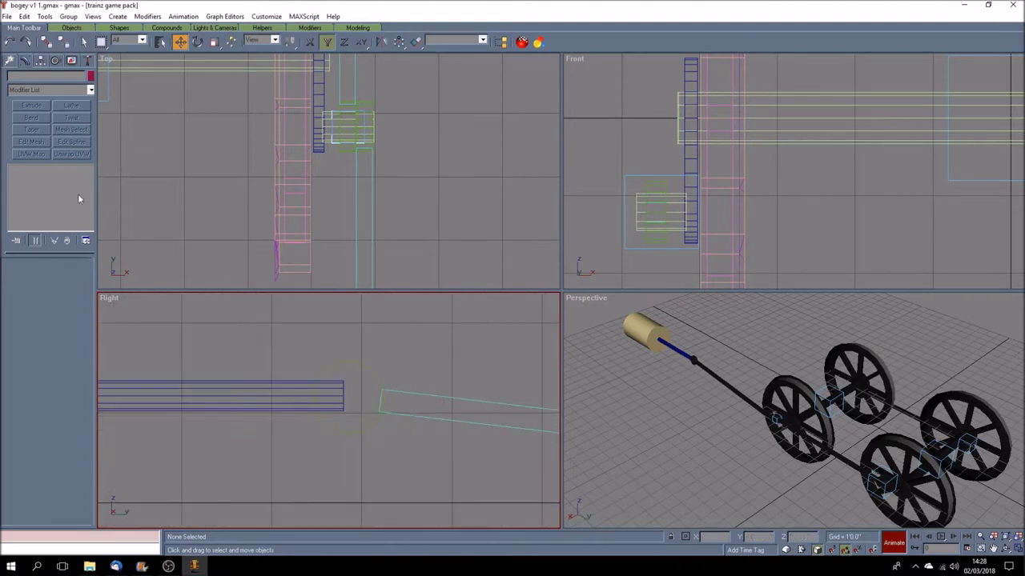
pyautogui.click(9, 61)
pyautogui.click(24, 129)
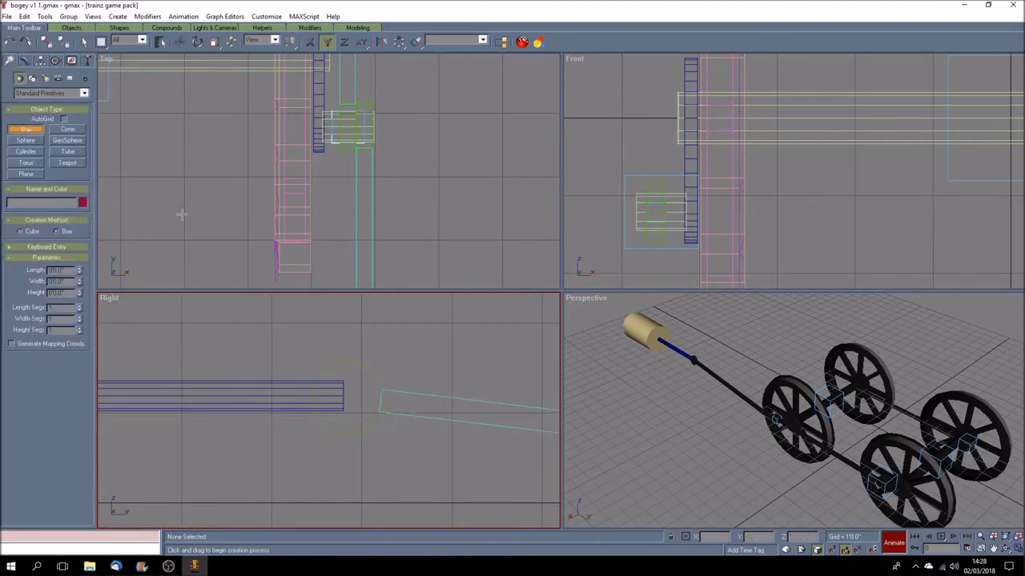
pyautogui.moveTo(348, 331); pyautogui.dragTo(409, 468)
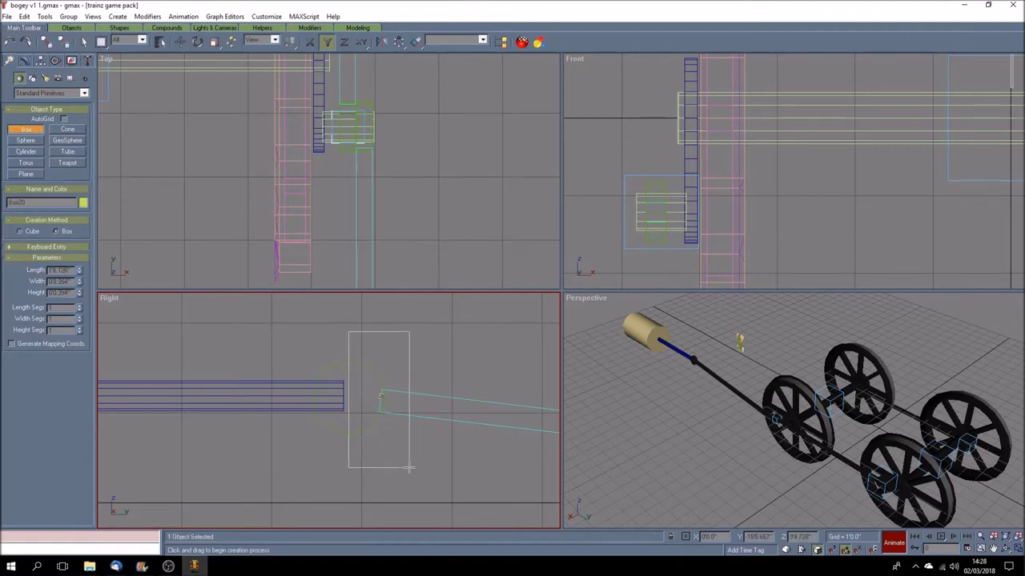
pyautogui.click(180, 41)
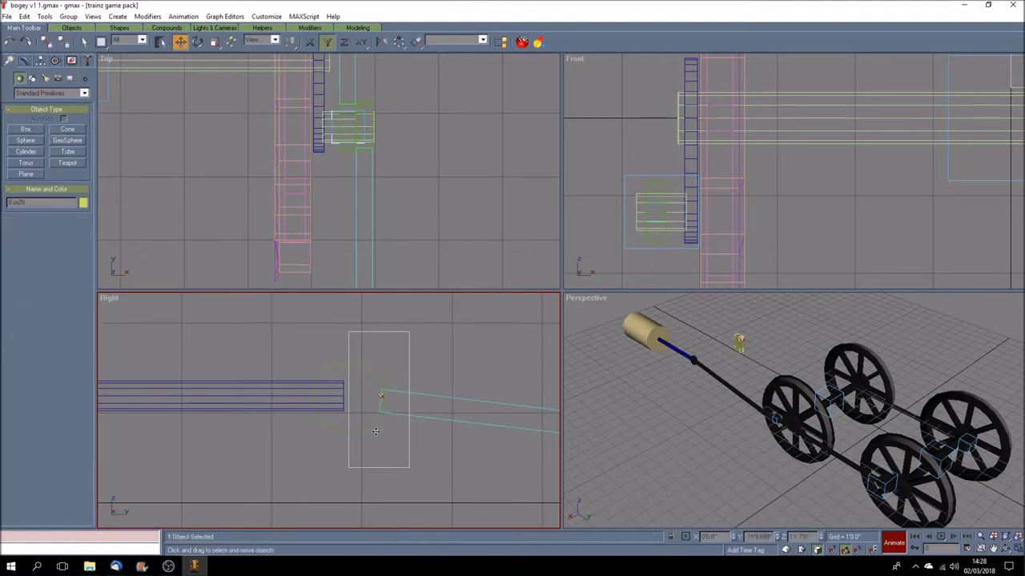
pyautogui.click(310, 42)
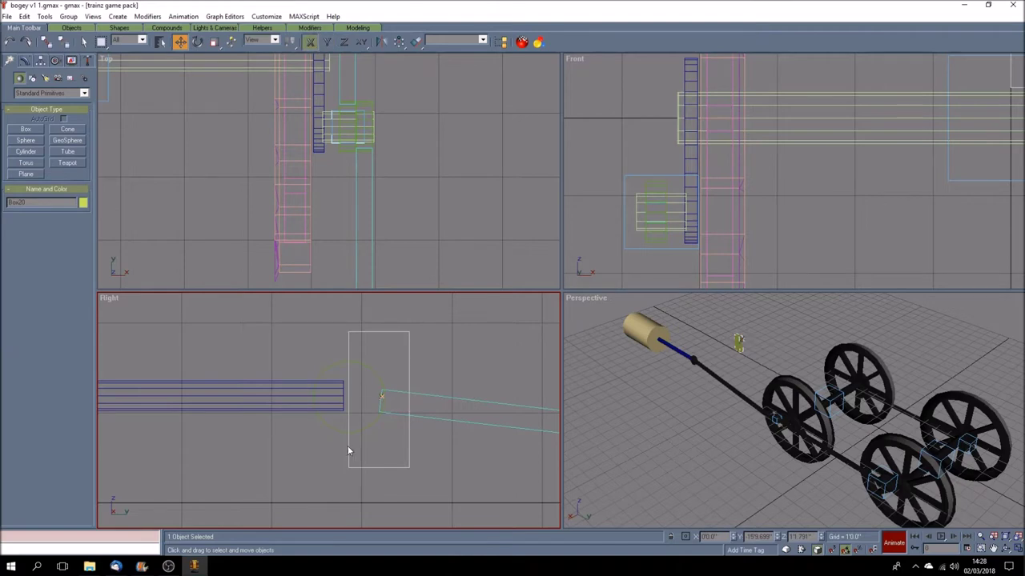
pyautogui.moveTo(349, 442); pyautogui.dragTo(344, 443)
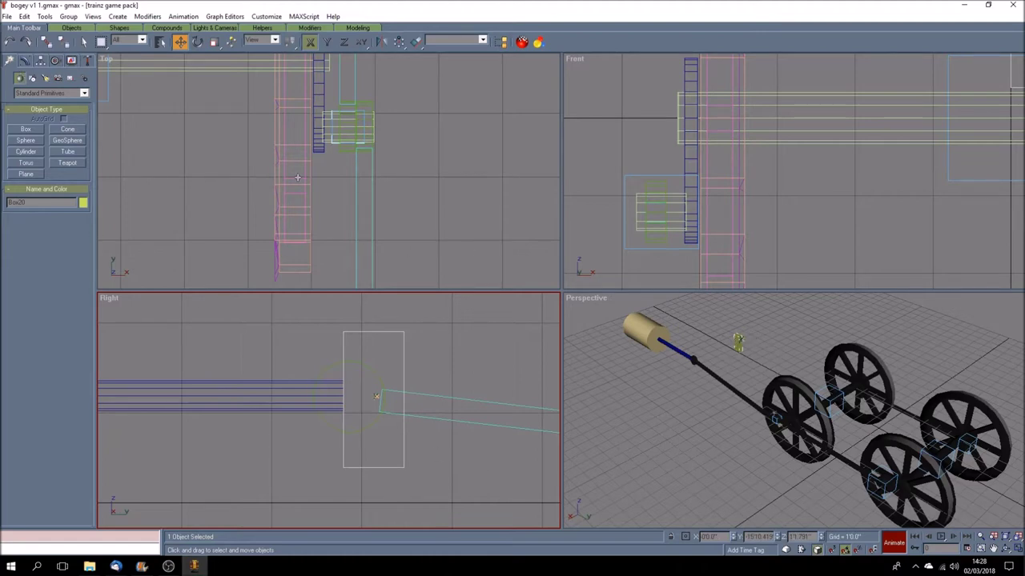
# Step: Link the new guide box to the parent b.r.conrod03 and clear the selection
pyautogui.click(47, 41)
pyautogui.click(160, 44)
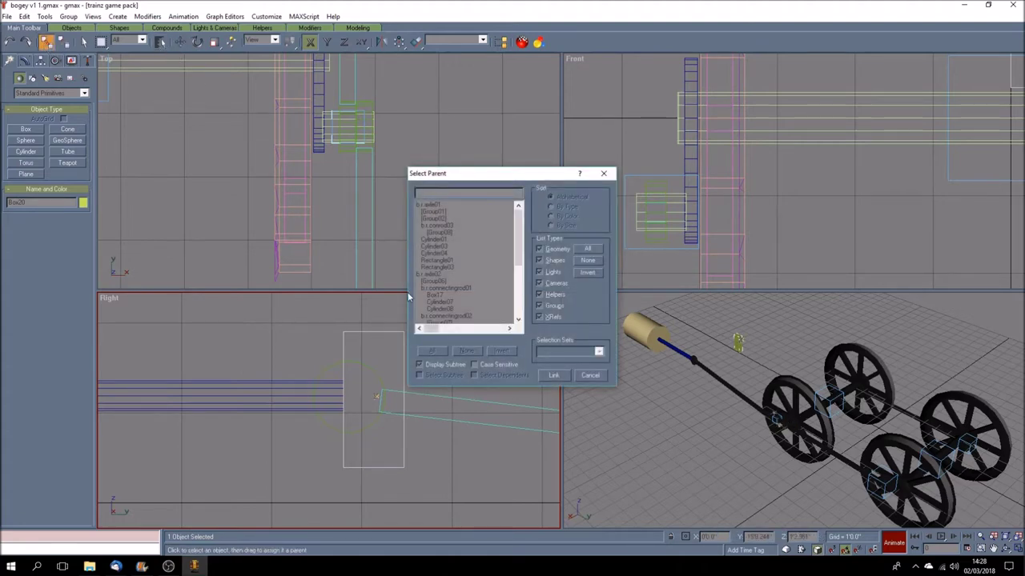
pyautogui.scroll(-2, 515, 239)
pyautogui.scroll(2, 516, 238)
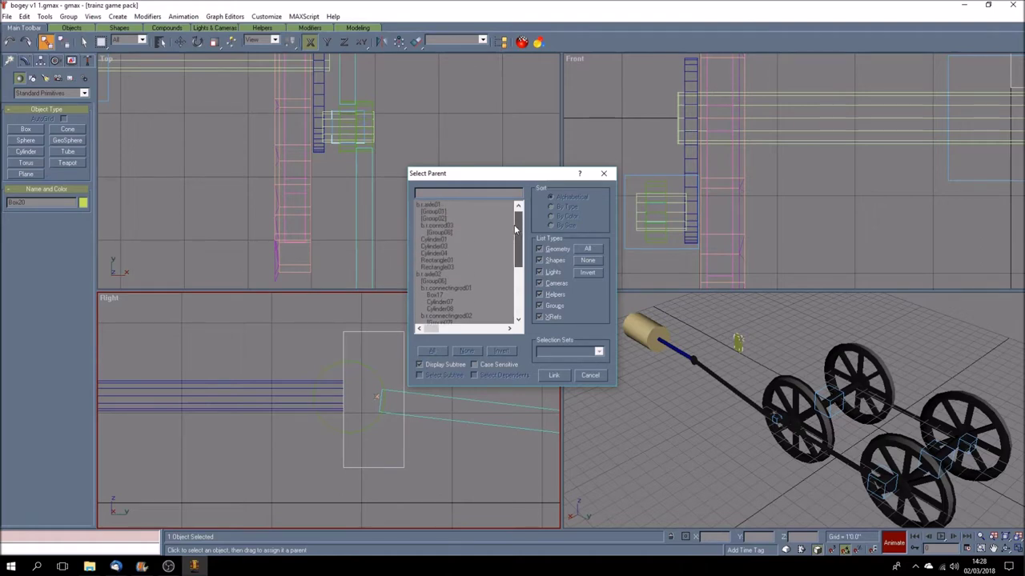
pyautogui.click(444, 225)
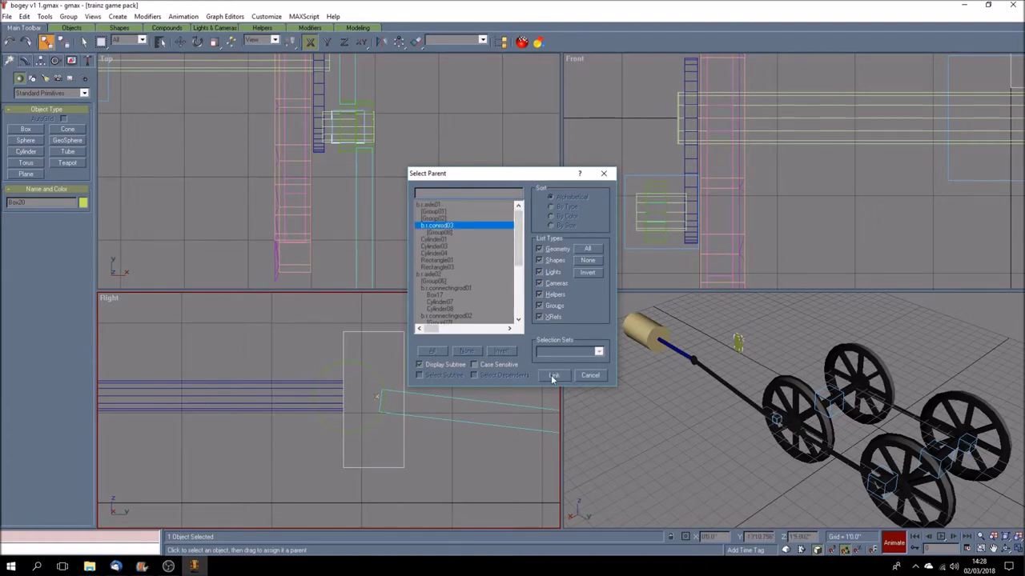
pyautogui.click(552, 375)
pyautogui.click(662, 426)
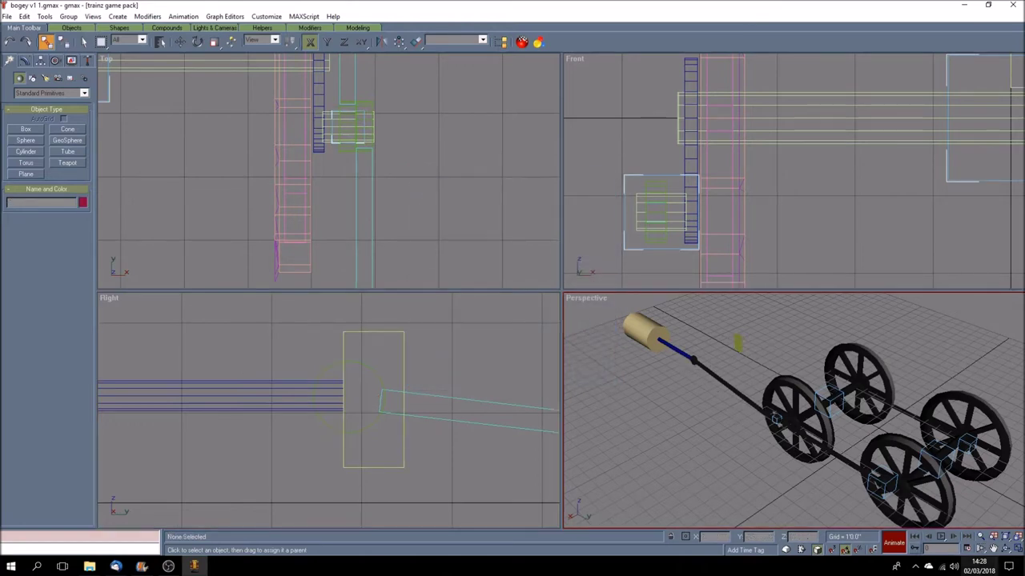
# Step: Play the animation in the Perspective and Right views to check how the guide box follows the connecting rod
pyautogui.click(942, 538)
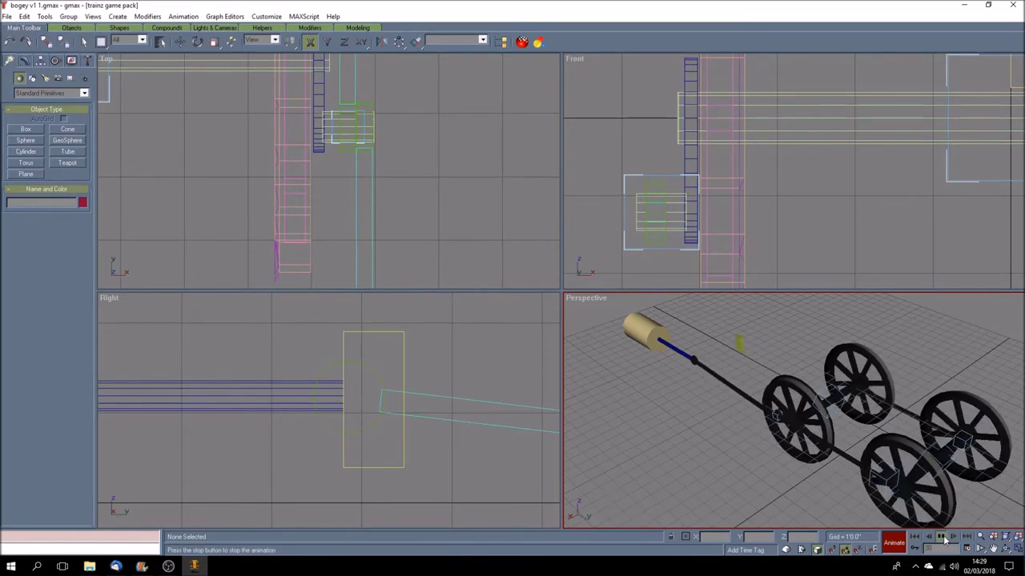
pyautogui.click(943, 538)
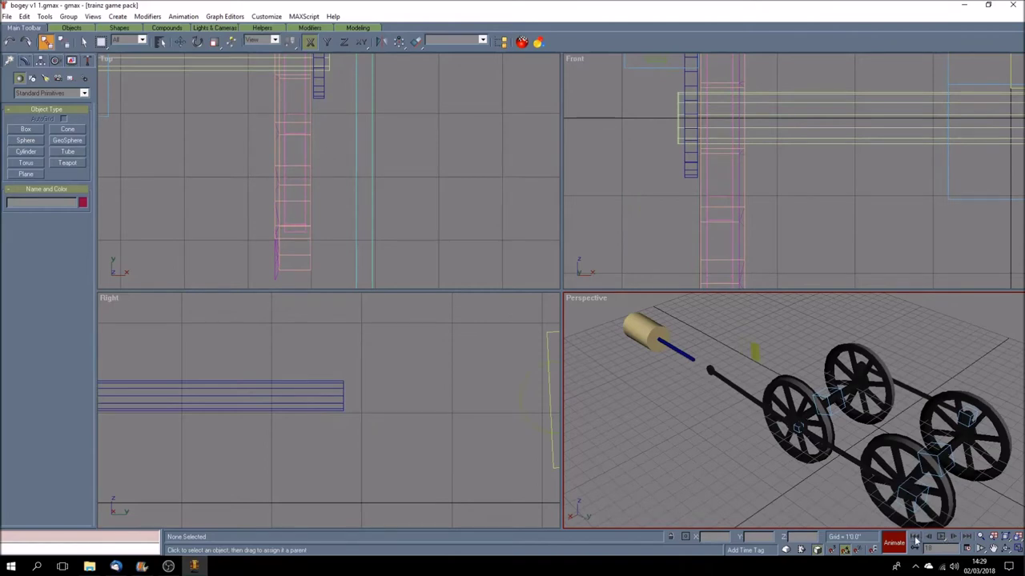
pyautogui.click(915, 538)
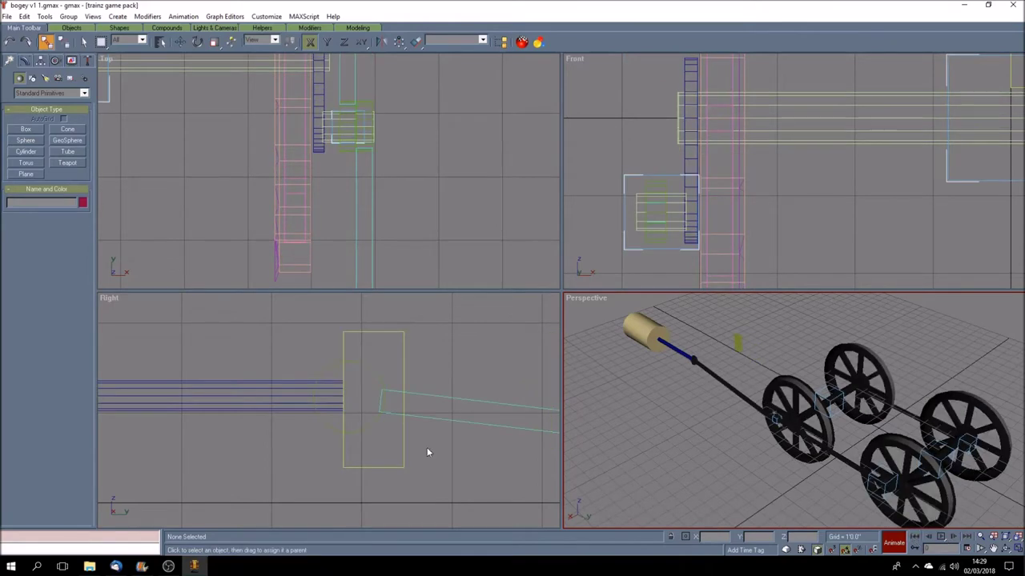
pyautogui.click(993, 549)
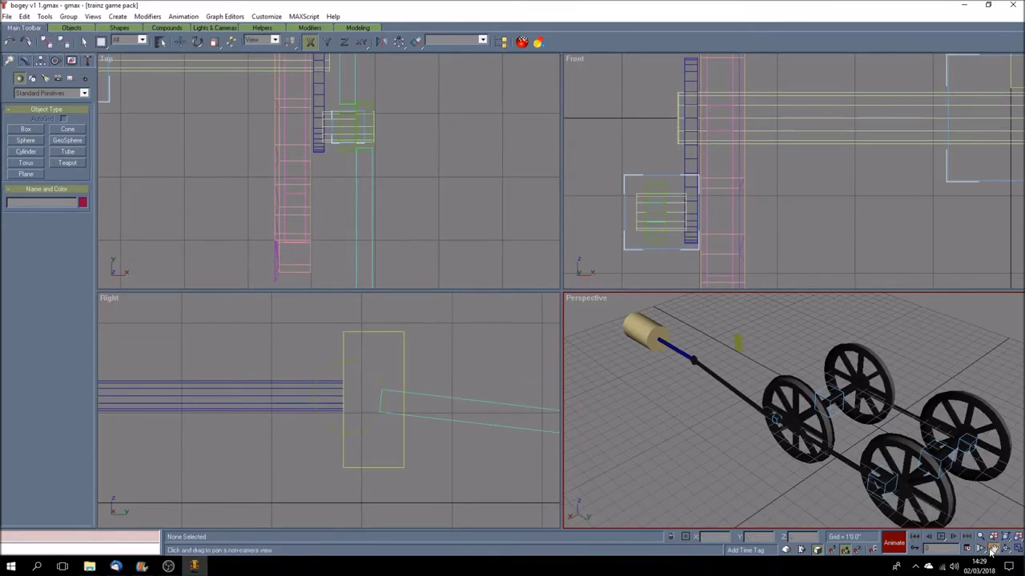
pyautogui.moveTo(431, 446); pyautogui.dragTo(384, 441)
pyautogui.scroll(-5, 389, 441)
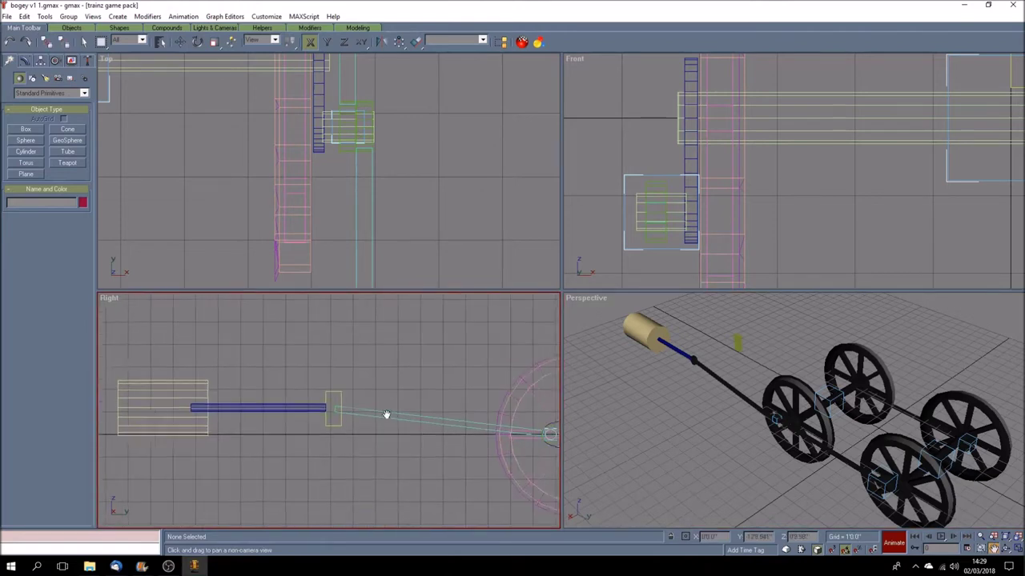
pyautogui.click(943, 540)
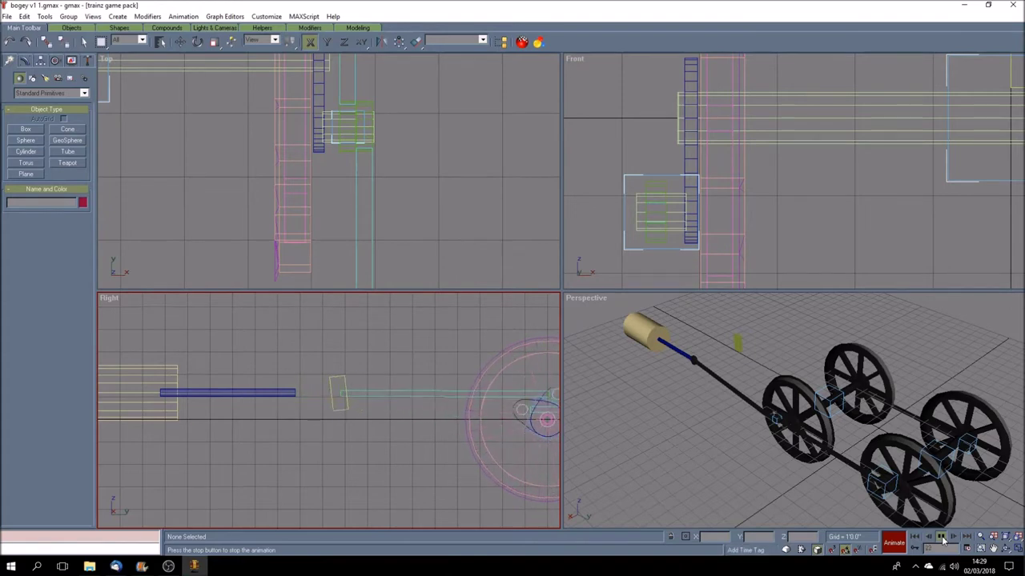
pyautogui.click(941, 537)
# Step: Create a small dummy helper beside the piston rod in the Top view and name it b.r.piston01
pyautogui.click(993, 549)
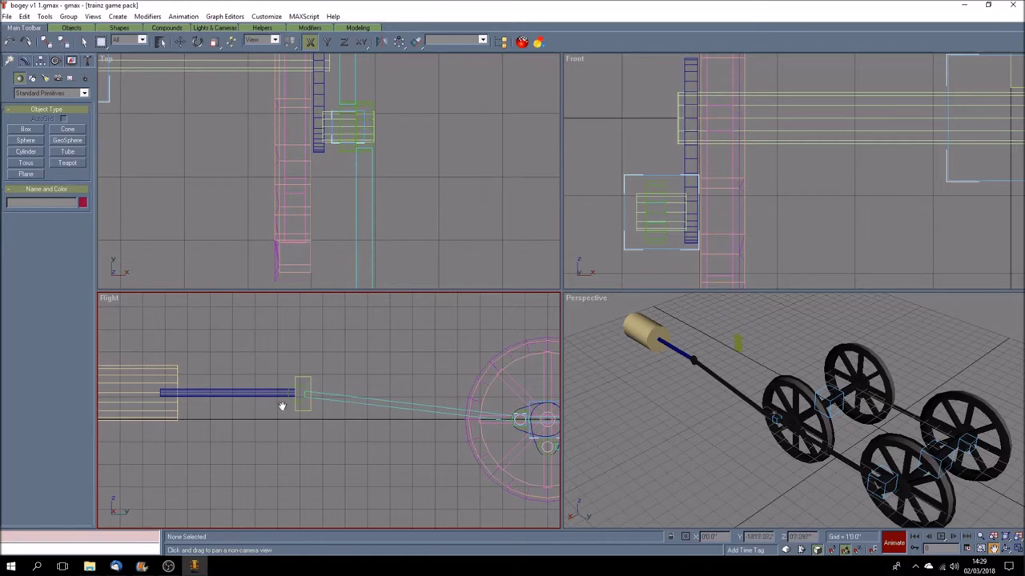
pyautogui.scroll(-5, 393, 217)
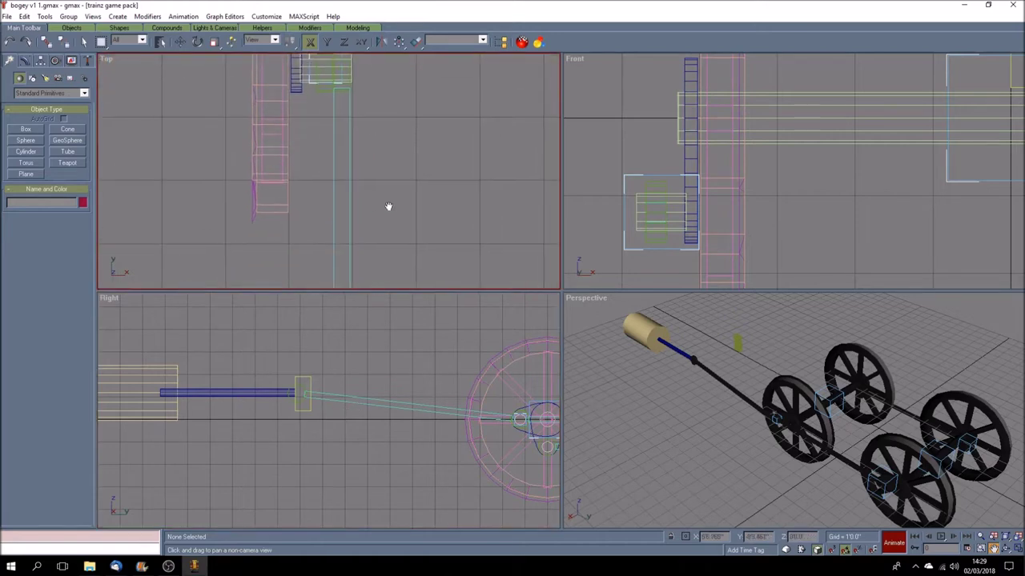
pyautogui.scroll(5, 389, 224)
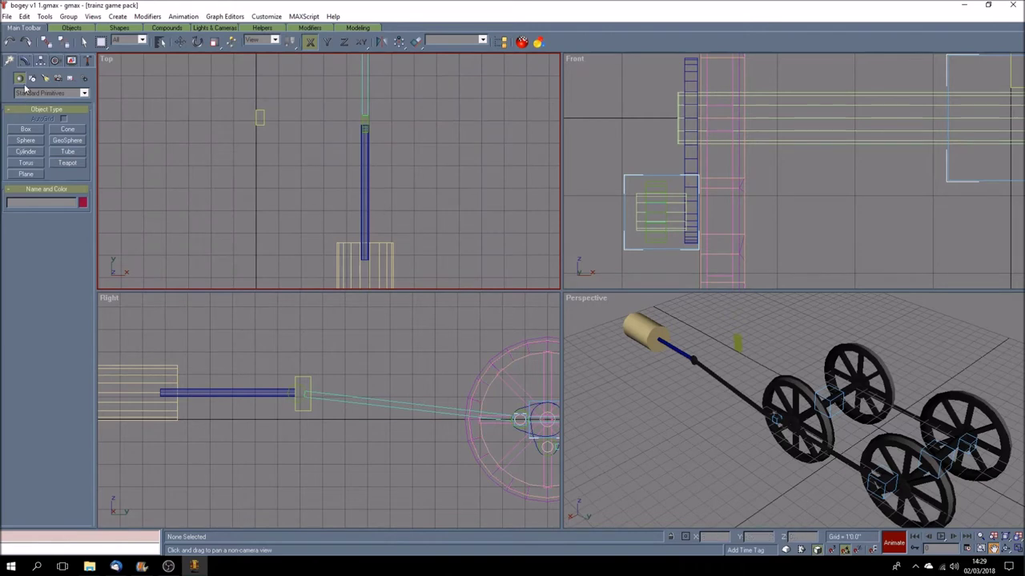
pyautogui.click(70, 78)
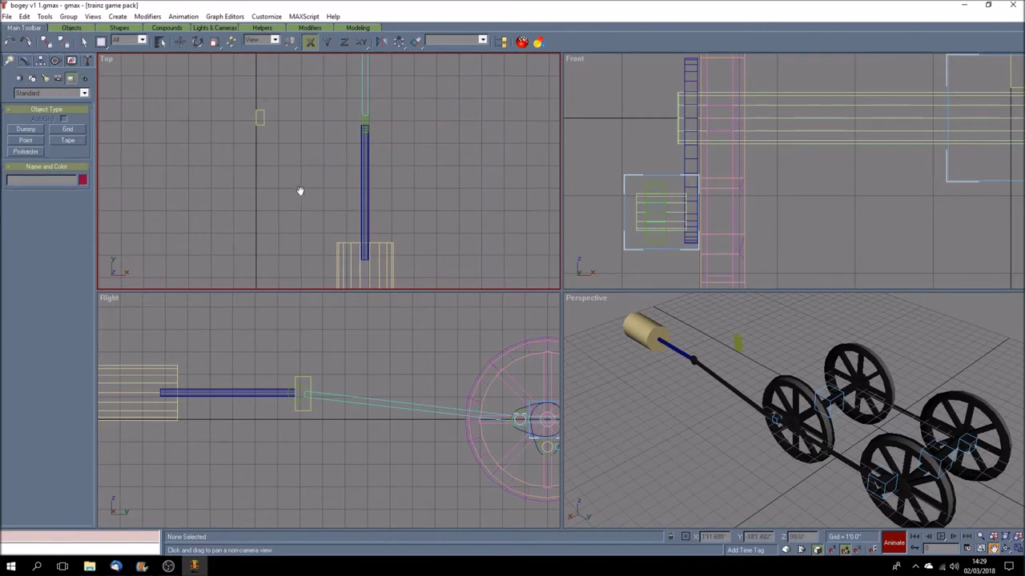
pyautogui.click(25, 129)
pyautogui.moveTo(309, 175); pyautogui.dragTo(314, 179)
pyautogui.doubleClick(26, 179)
pyautogui.press('BackSpace')
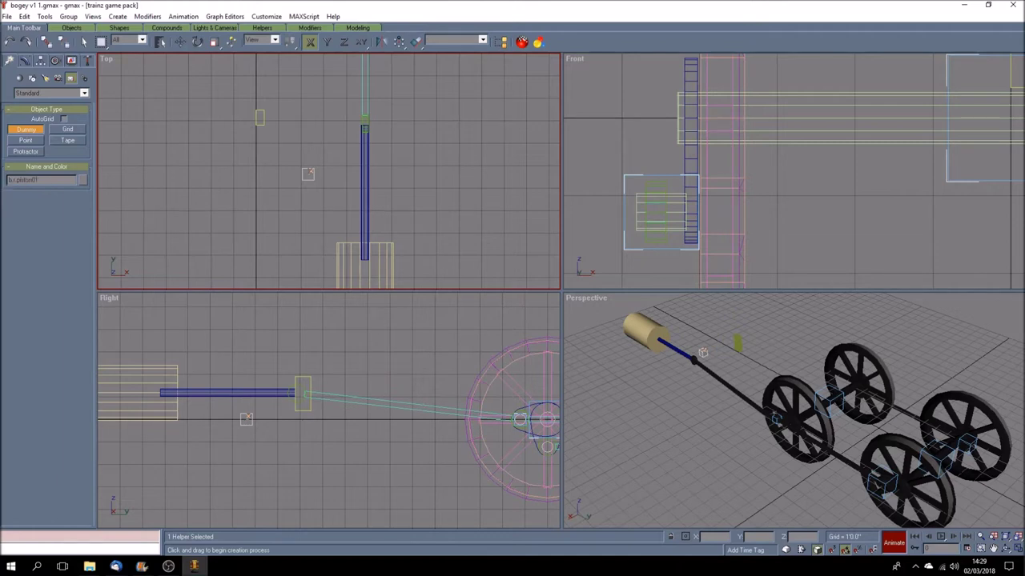
# Step: Align the piston dummy to the centre of the piston rod in X, Y and Z position
pyautogui.click(416, 41)
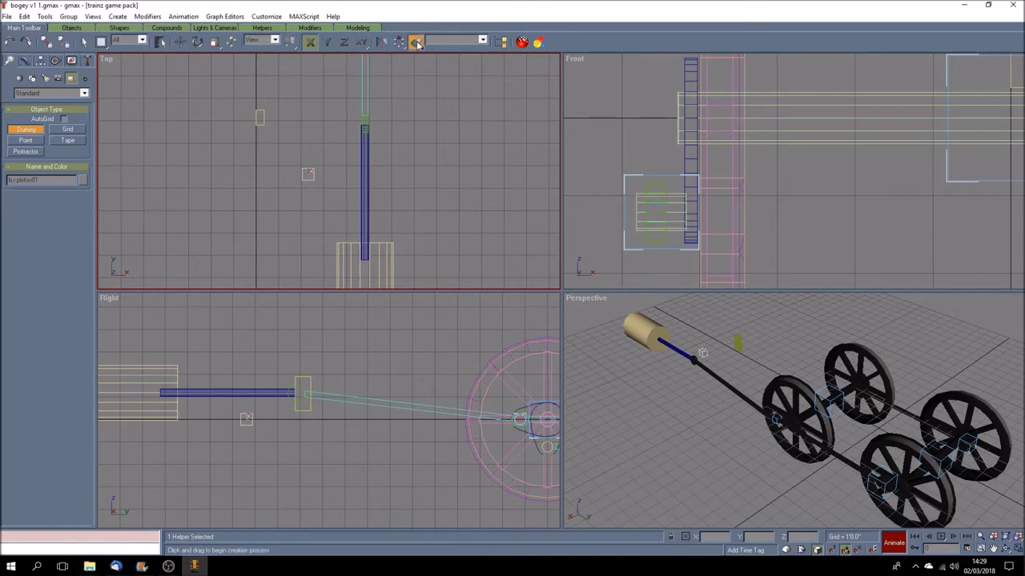
pyautogui.click(365, 180)
pyautogui.click(437, 222)
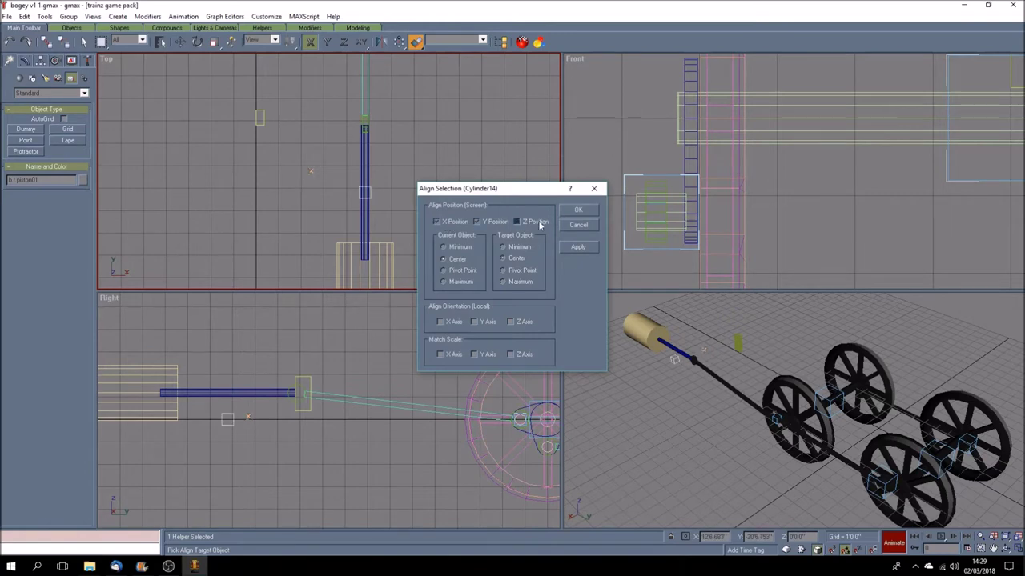
pyautogui.click(578, 211)
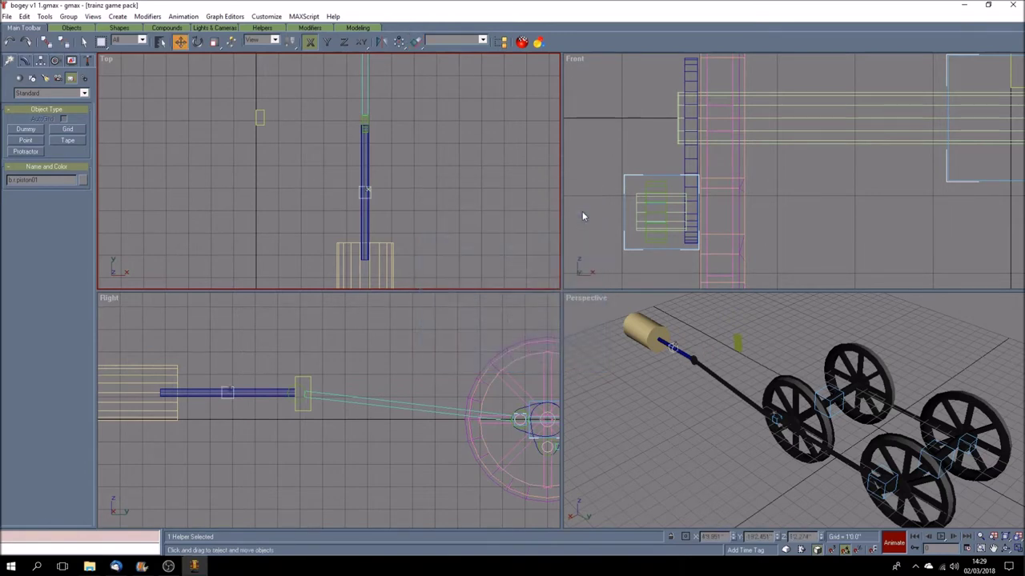
# Step: Centre the piston dummy's pivot on the object, align it to the world, and deselect the dummy
pyautogui.click(43, 62)
pyautogui.click(59, 128)
pyautogui.click(64, 184)
pyautogui.click(67, 211)
pyautogui.click(69, 129)
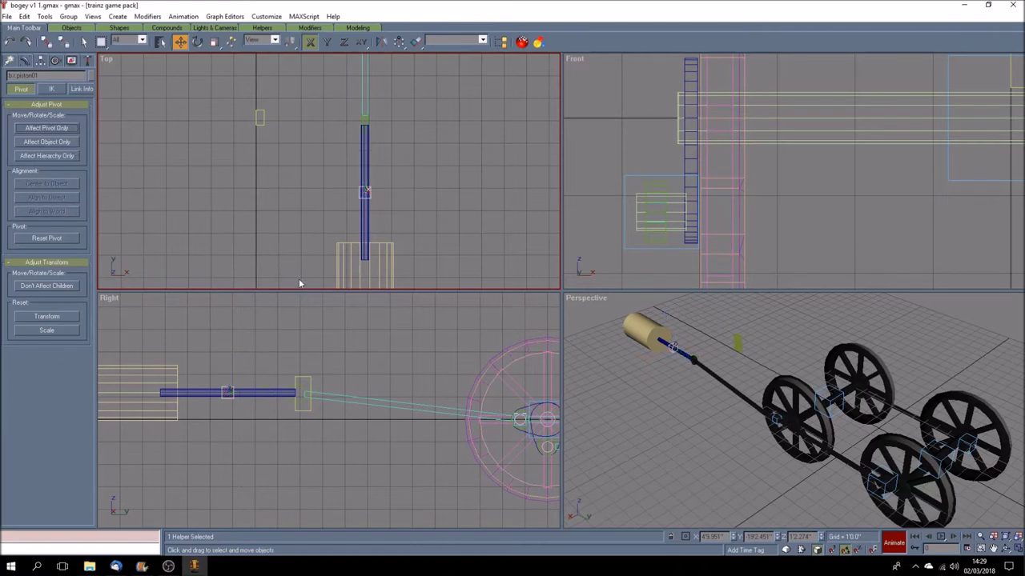
pyautogui.click(266, 364)
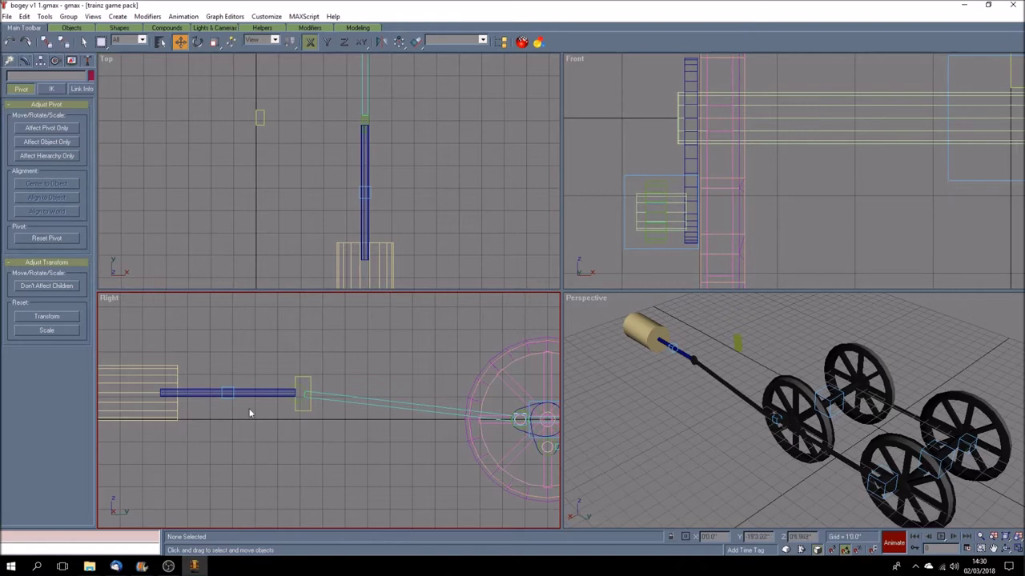
# Step: Maximize the Right view around the piston dummy, the guide box and the rod joint
pyautogui.click(995, 549)
pyautogui.moveTo(256, 455); pyautogui.dragTo(328, 433)
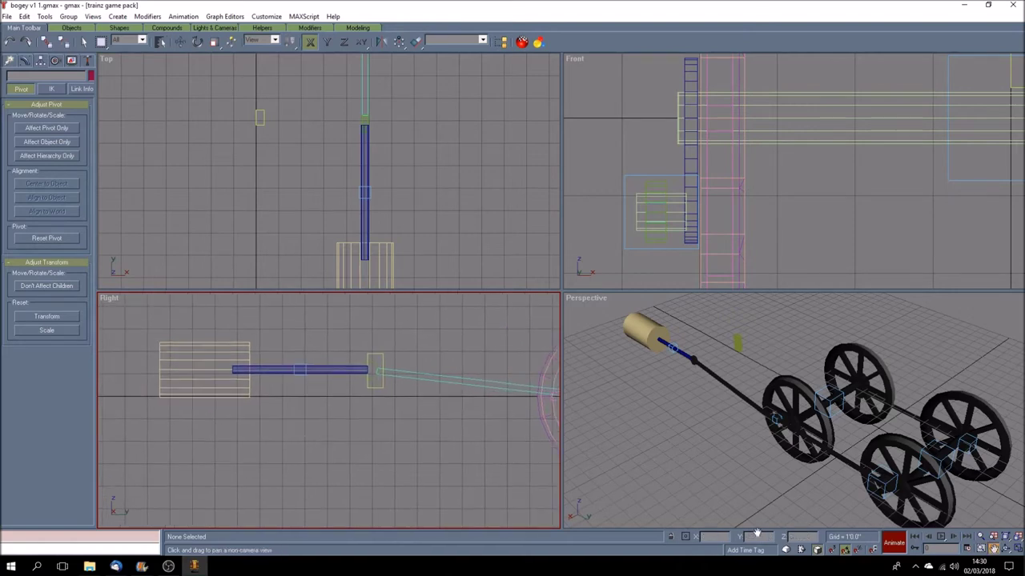
pyautogui.click(1011, 558)
pyautogui.moveTo(568, 345); pyautogui.dragTo(421, 393)
pyautogui.scroll(3, 400, 347)
pyautogui.moveTo(373, 315); pyautogui.dragTo(400, 387)
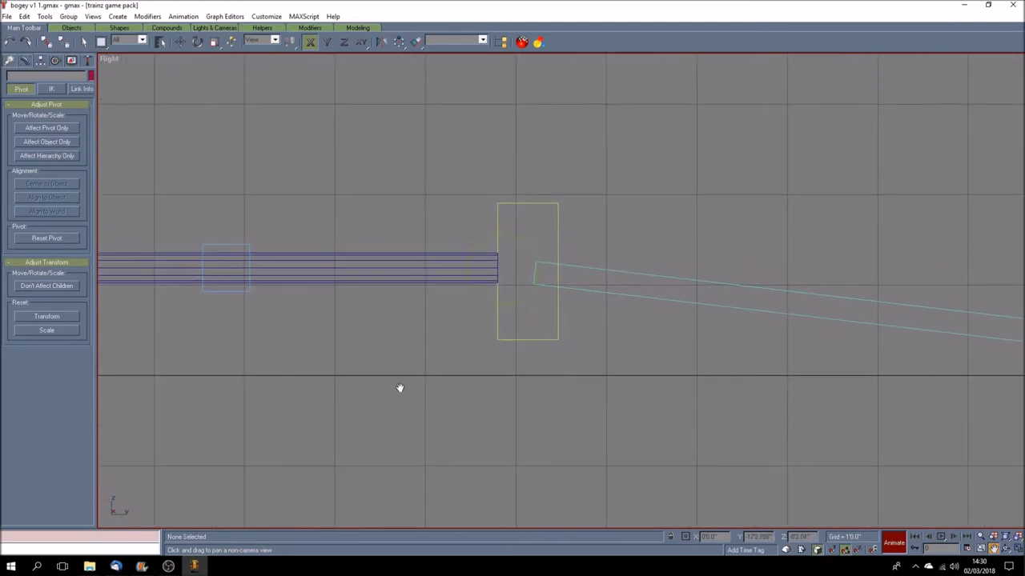
# Step: Try moving the piston dummy along the rod's axis at frame 1, undo the move, and return to frame 0
pyautogui.click(179, 42)
pyautogui.click(240, 244)
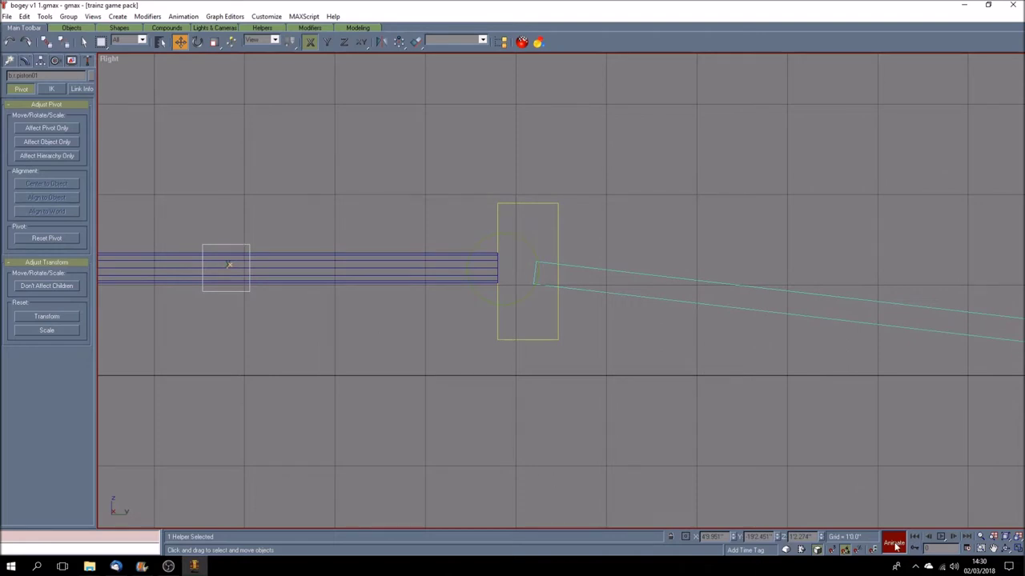
pyautogui.click(954, 538)
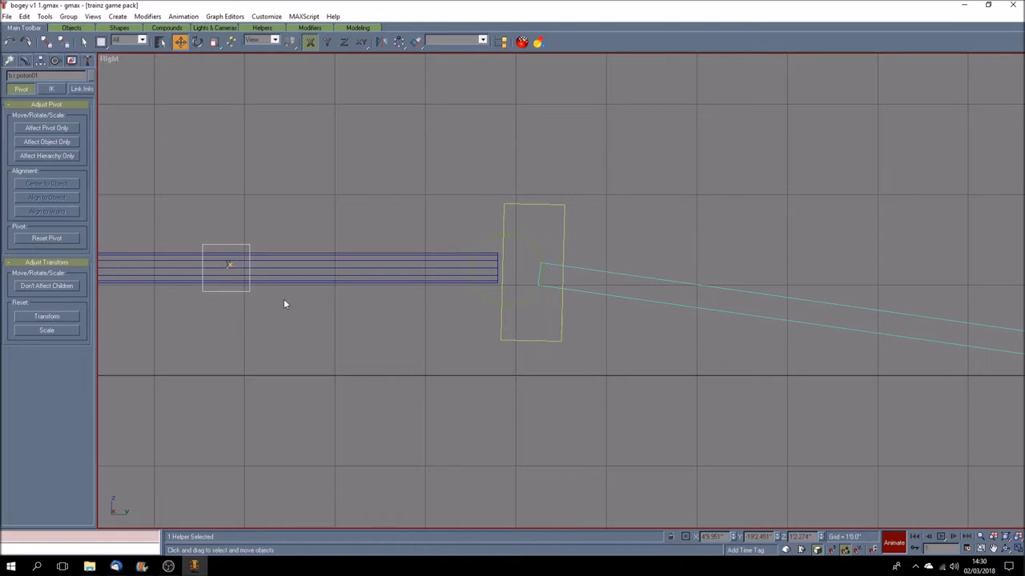
pyautogui.moveTo(242, 292); pyautogui.dragTo(246, 293)
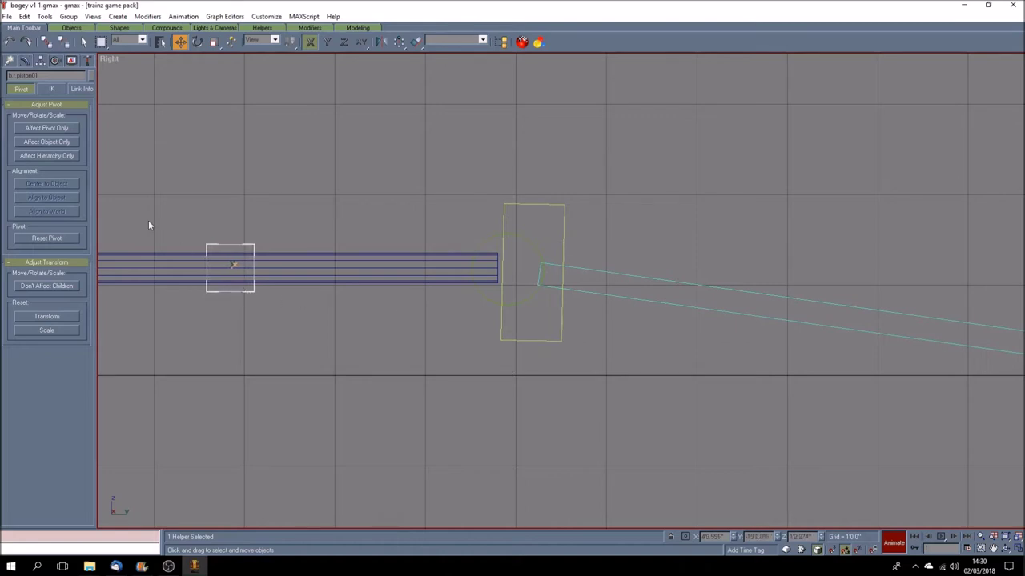
pyautogui.click(10, 42)
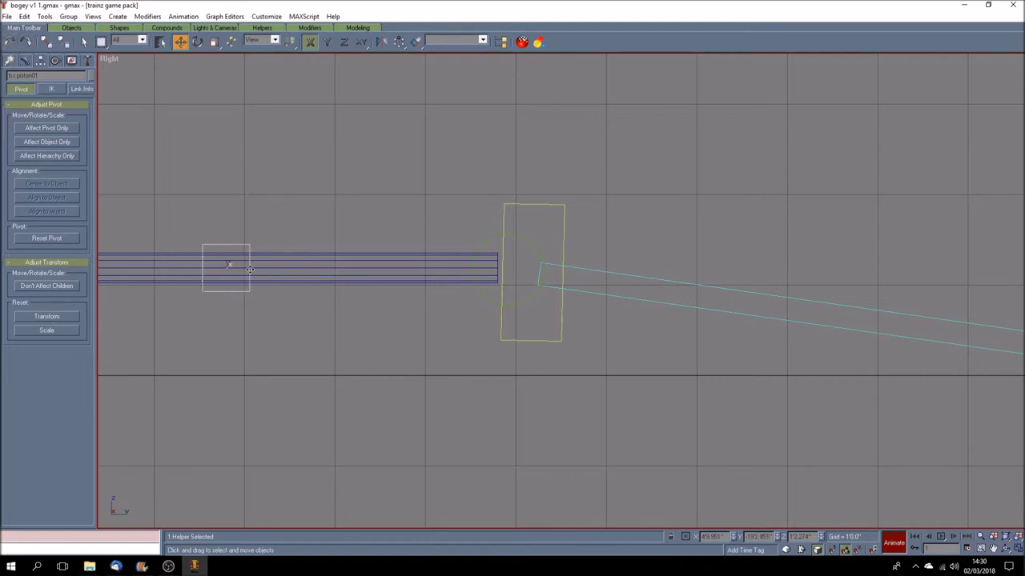
pyautogui.click(914, 536)
# Step: Select the piston rod and check its place in the object hierarchy relative to the piston dummy
pyautogui.click(285, 282)
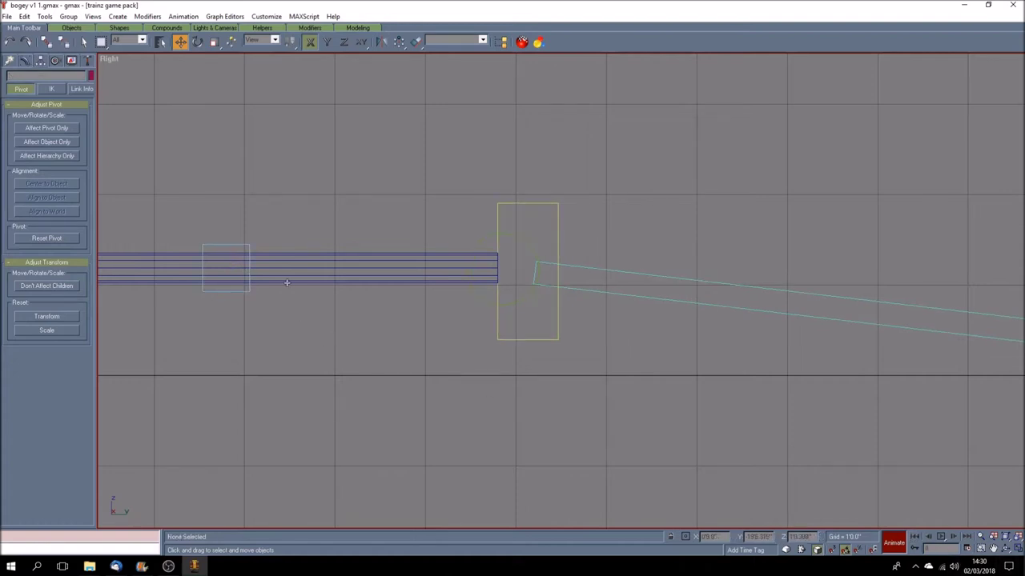
pyautogui.click(81, 41)
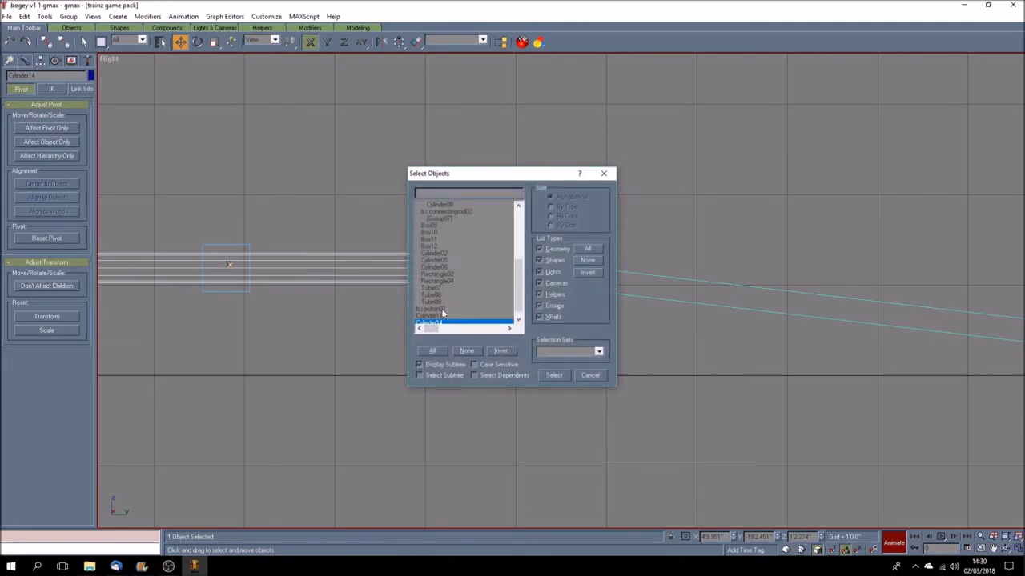
pyautogui.click(593, 377)
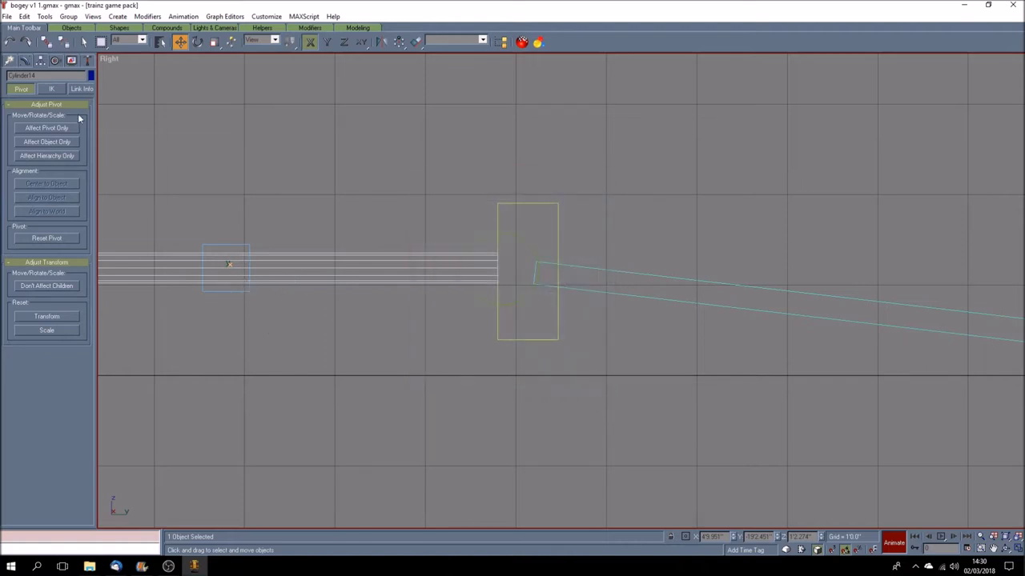
# Step: Link the piston rod to the b.r.piston01 dummy as its parent and clear the selection
pyautogui.click(46, 42)
pyautogui.click(163, 46)
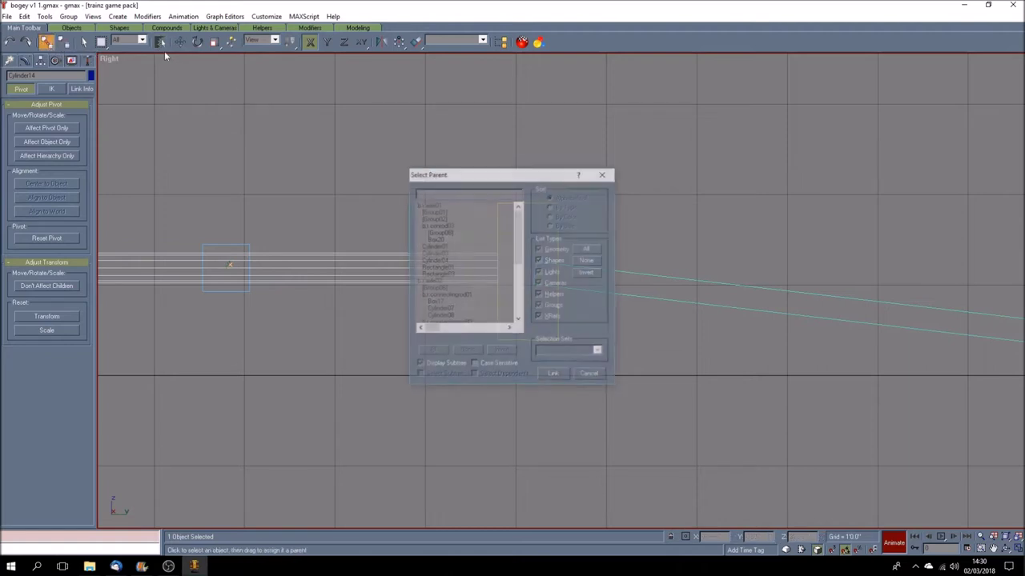
pyautogui.moveTo(521, 245); pyautogui.dragTo(522, 296)
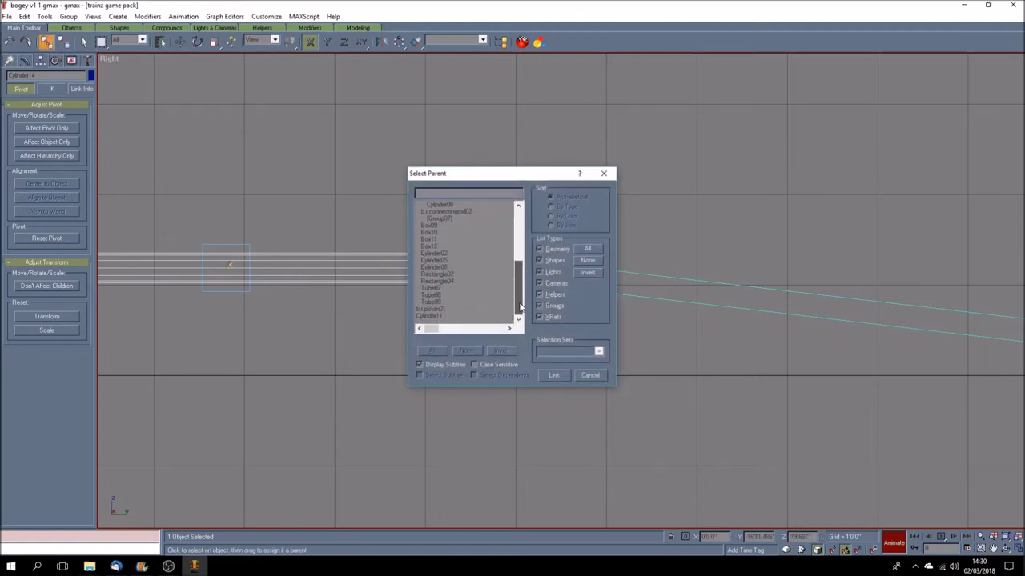
pyautogui.click(439, 309)
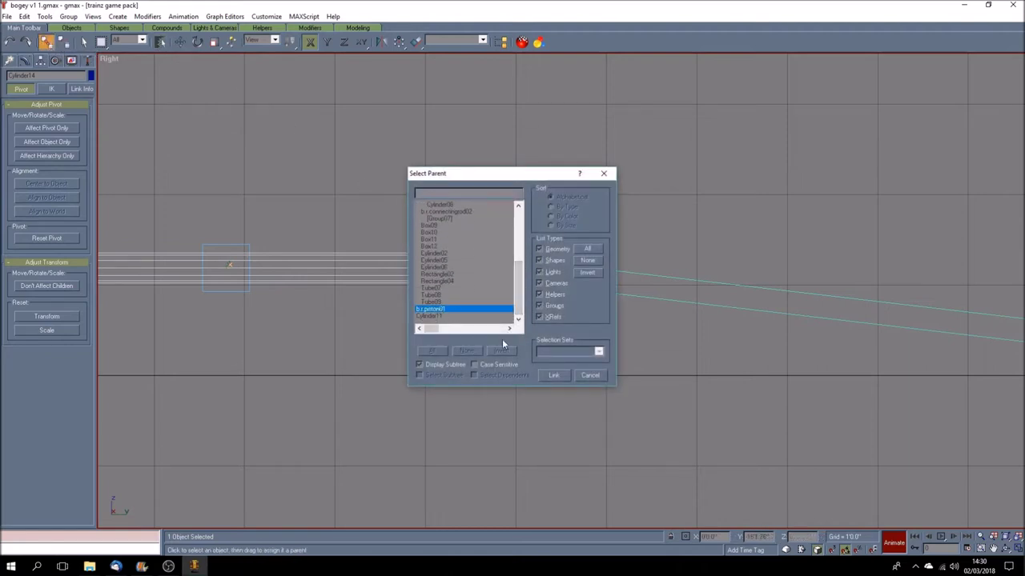
pyautogui.click(553, 373)
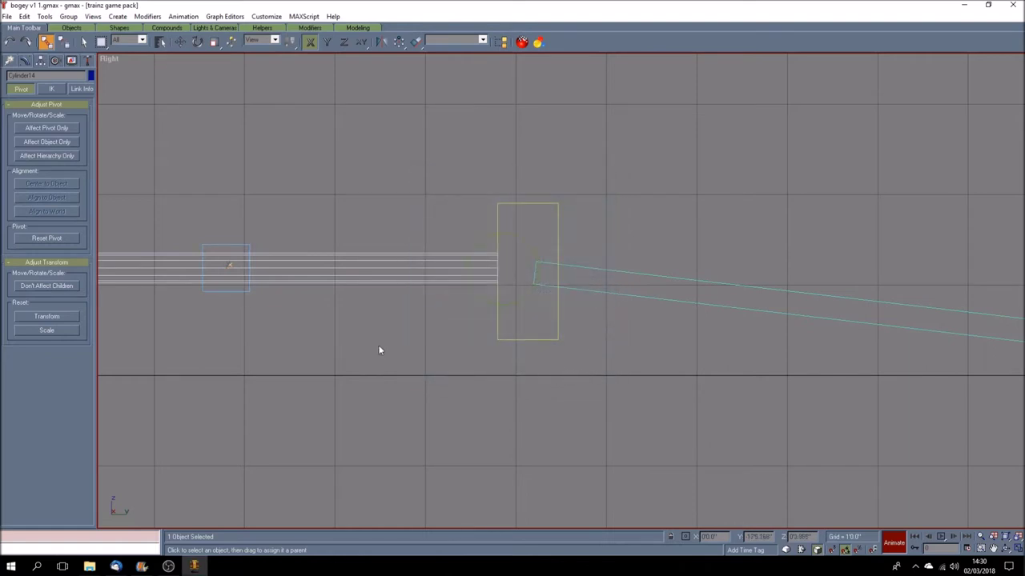
pyautogui.click(165, 112)
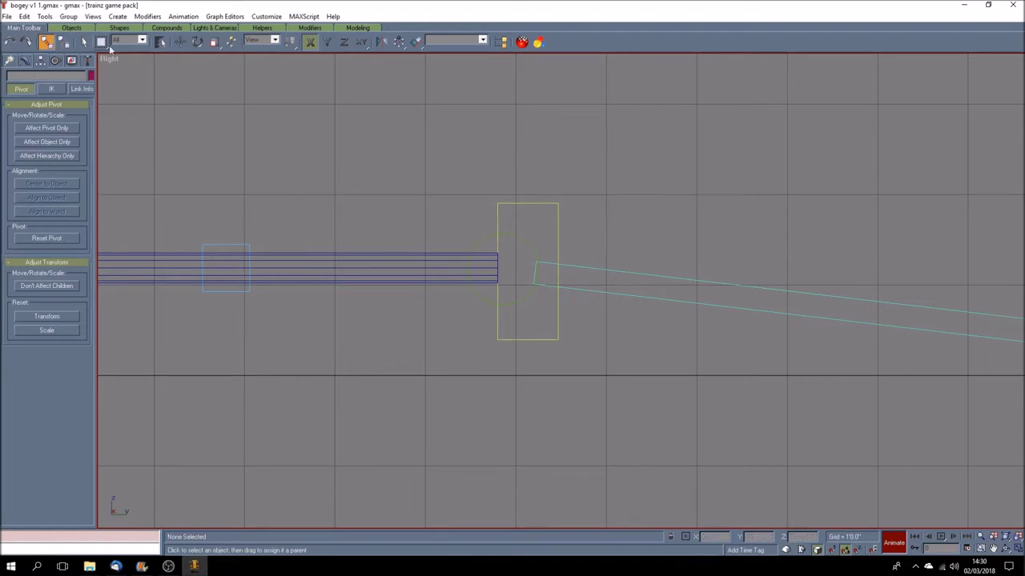
# Step: Keyframe the piston dummy at frames 1 to 5, moving it along the rod's axis so the rod end follows the guide box
pyautogui.click(180, 42)
pyautogui.click(245, 245)
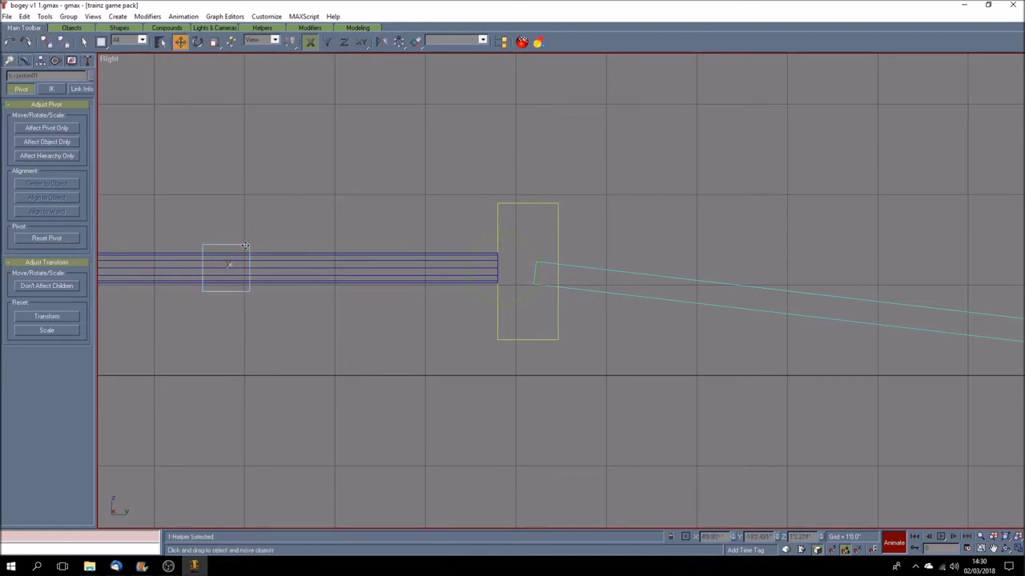
pyautogui.click(953, 538)
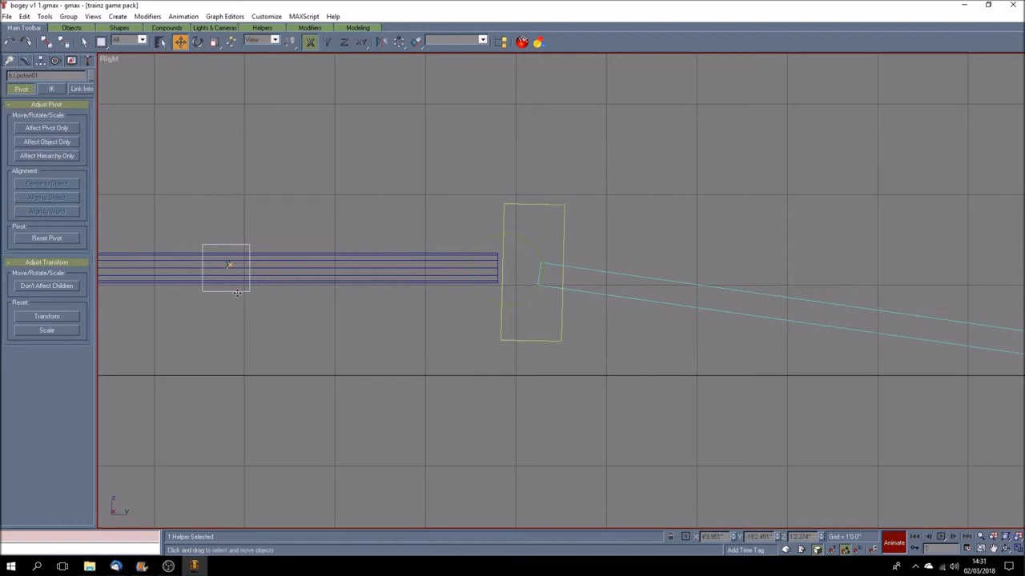
pyautogui.moveTo(236, 293); pyautogui.dragTo(241, 293)
pyautogui.click(954, 538)
pyautogui.moveTo(246, 291); pyautogui.dragTo(256, 292)
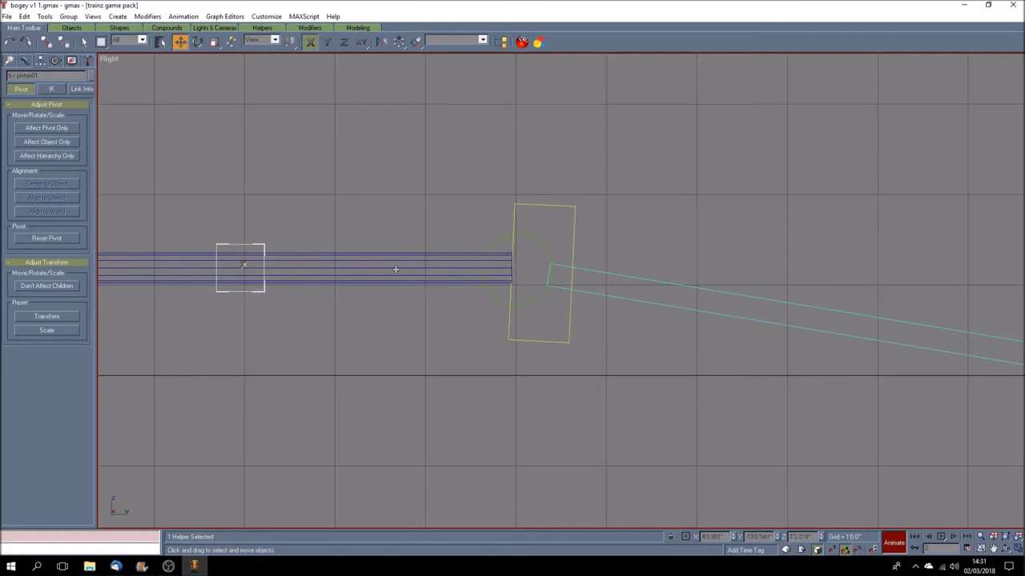
pyautogui.click(955, 538)
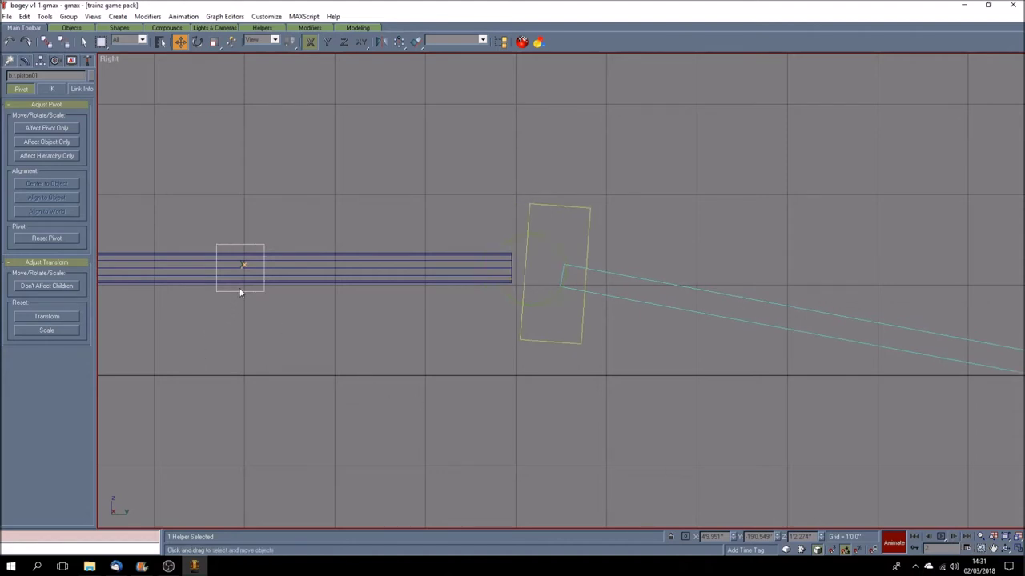
pyautogui.moveTo(237, 291); pyautogui.dragTo(251, 293)
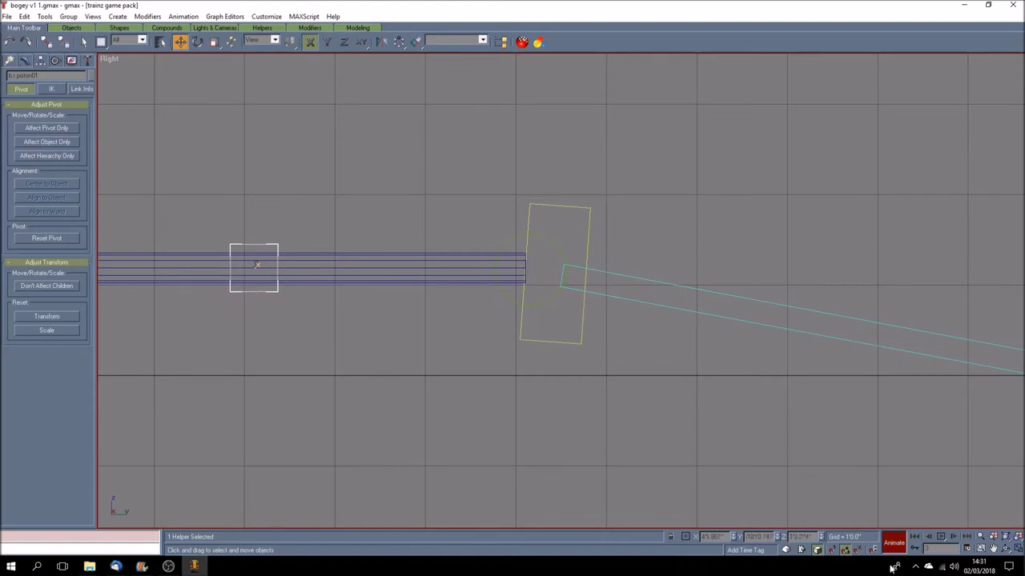
pyautogui.click(956, 539)
pyautogui.moveTo(276, 292); pyautogui.dragTo(293, 292)
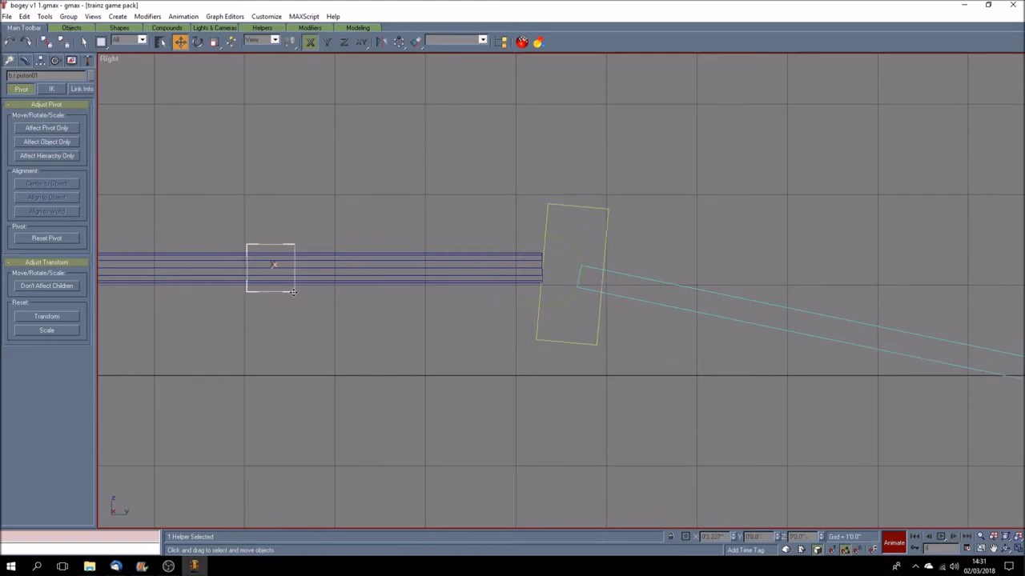
pyautogui.click(954, 538)
pyautogui.moveTo(274, 292); pyautogui.dragTo(293, 298)
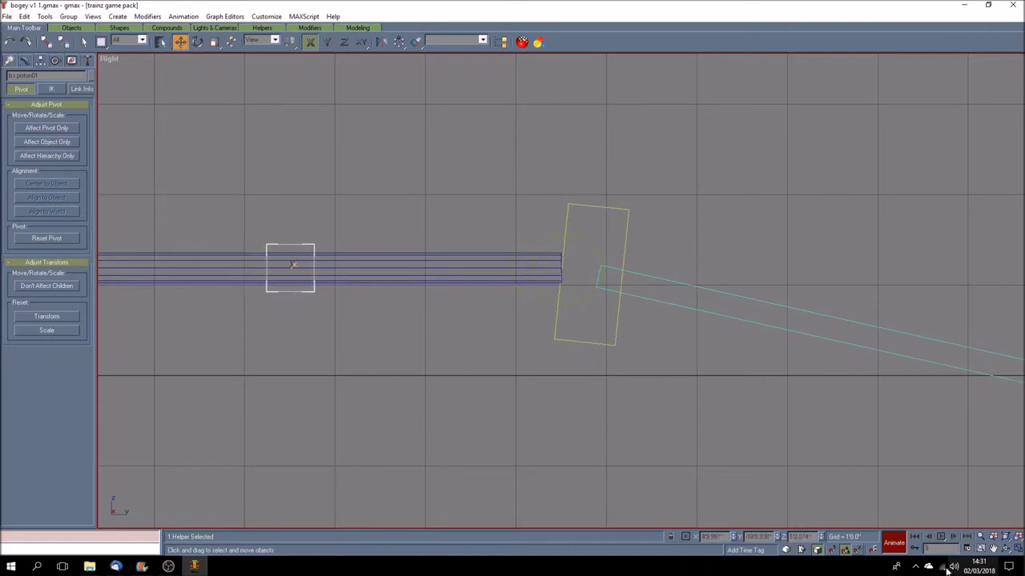
# Step: Keep the rod end at the guide box's near edge by shifting the piston dummy forward at each of frames 6 to 10
pyautogui.click(955, 538)
pyautogui.moveTo(293, 293); pyautogui.dragTo(314, 296)
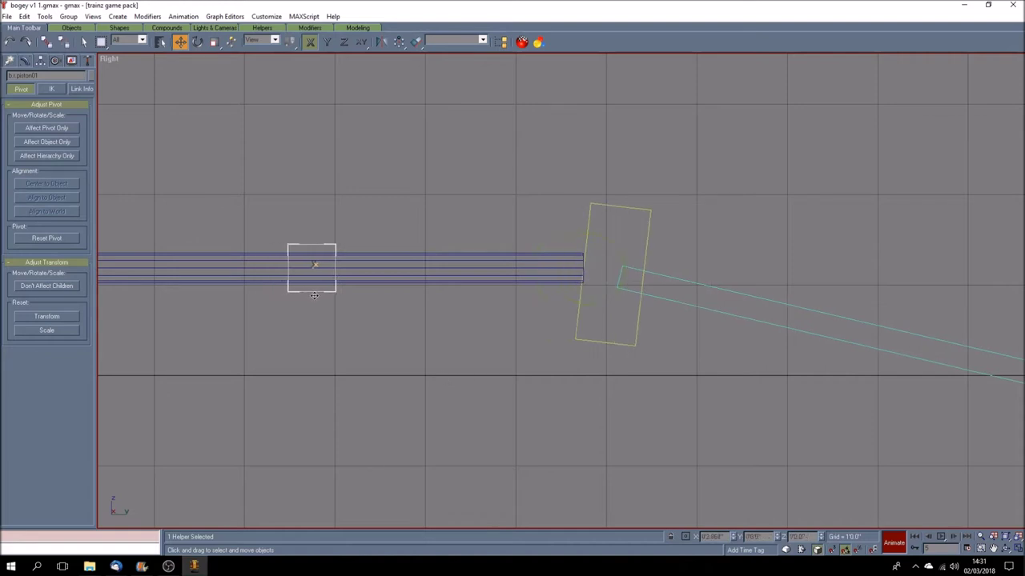
pyautogui.click(954, 538)
pyautogui.moveTo(317, 292); pyautogui.dragTo(340, 294)
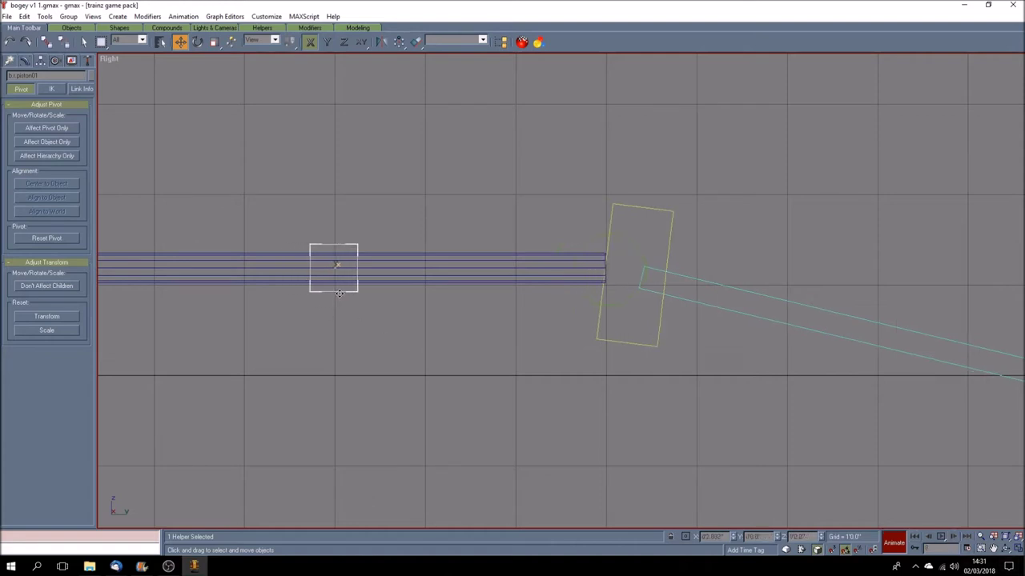
pyautogui.click(952, 538)
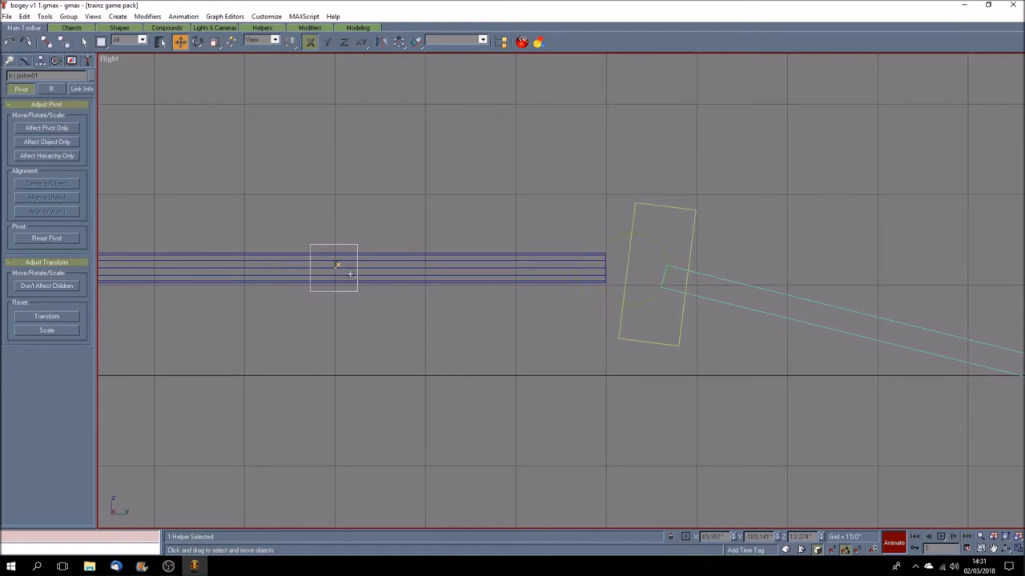
pyautogui.moveTo(353, 289); pyautogui.dragTo(376, 291)
pyautogui.click(953, 538)
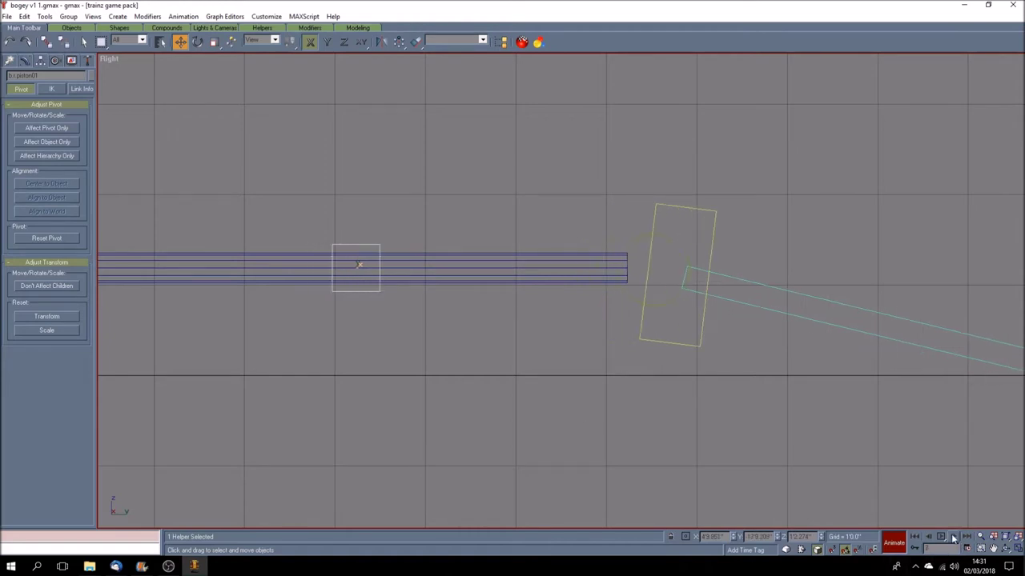
pyautogui.moveTo(368, 292); pyautogui.dragTo(389, 294)
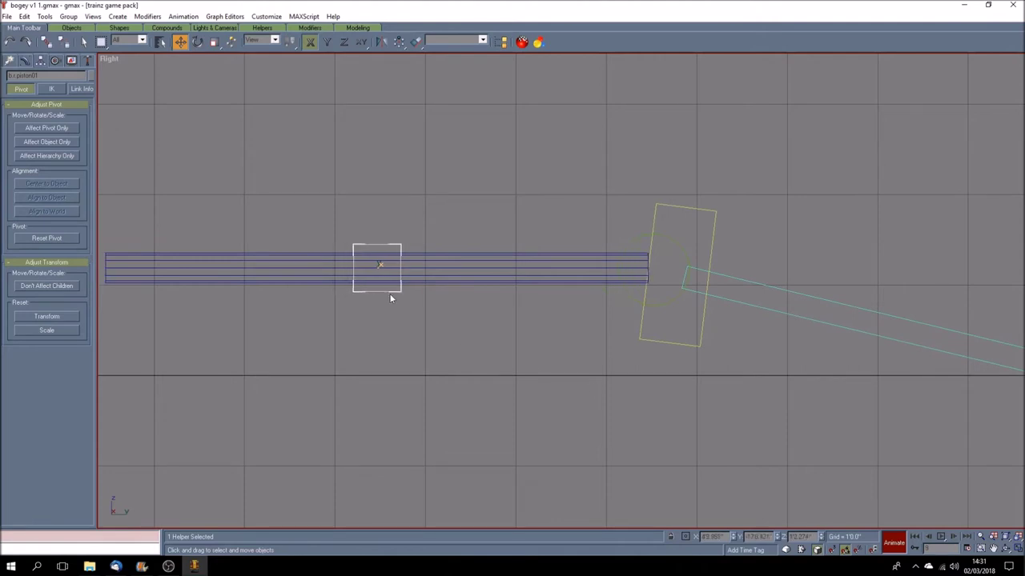
pyautogui.click(953, 536)
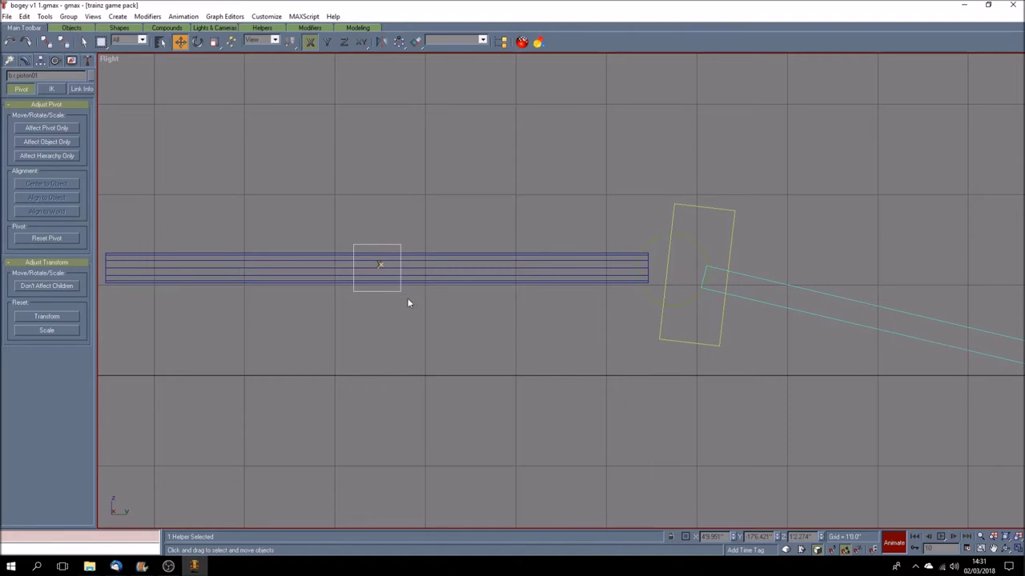
pyautogui.moveTo(395, 292); pyautogui.dragTo(415, 293)
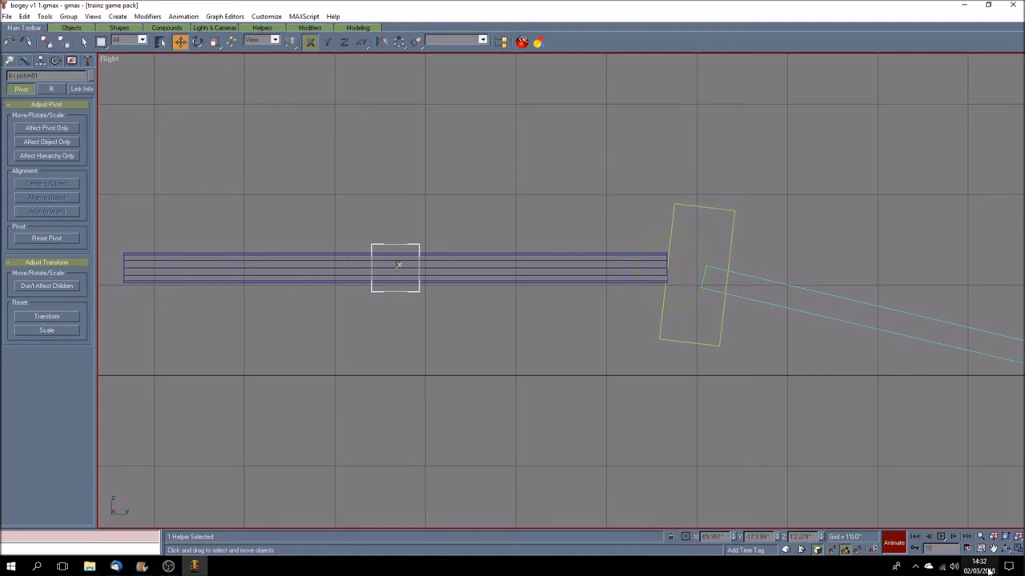
# Step: Finish the piston dummy's outward stroke at frames 11 to 15, matching the rod end to the guide box at each frame
pyautogui.click(954, 542)
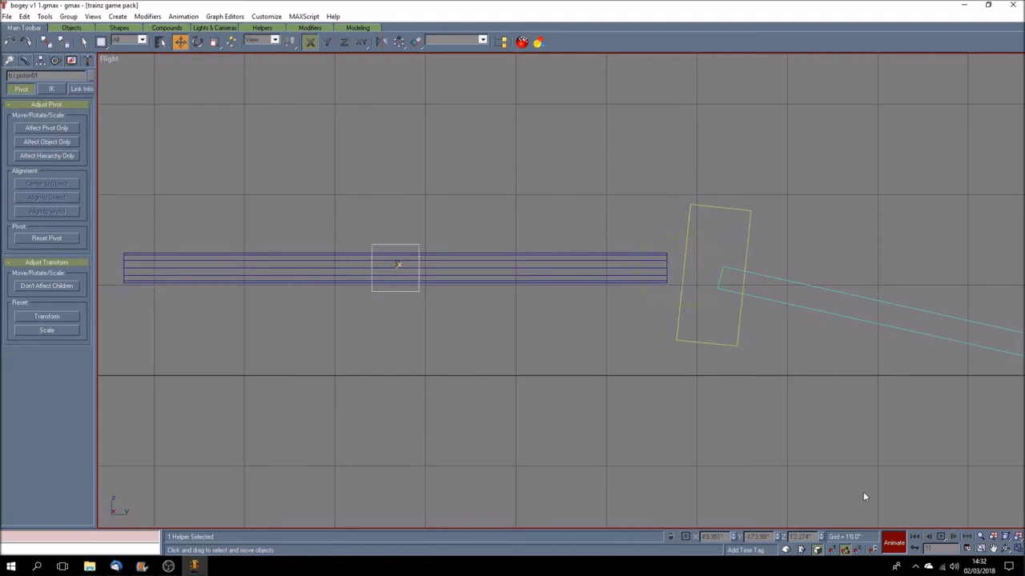
pyautogui.moveTo(403, 291); pyautogui.dragTo(418, 292)
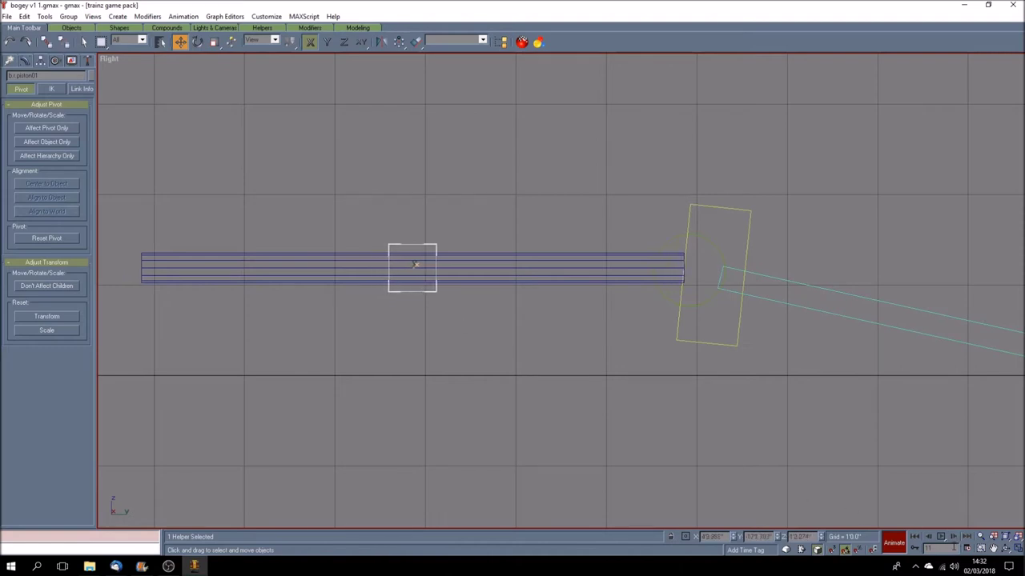
pyautogui.click(954, 541)
pyautogui.moveTo(427, 293); pyautogui.dragTo(440, 293)
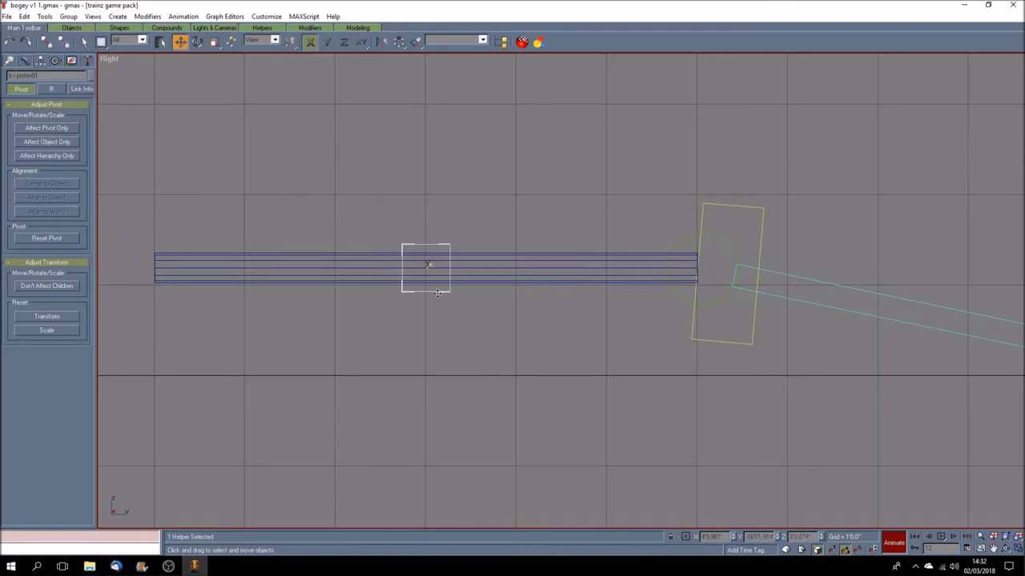
pyautogui.click(952, 536)
pyautogui.moveTo(430, 291); pyautogui.dragTo(441, 294)
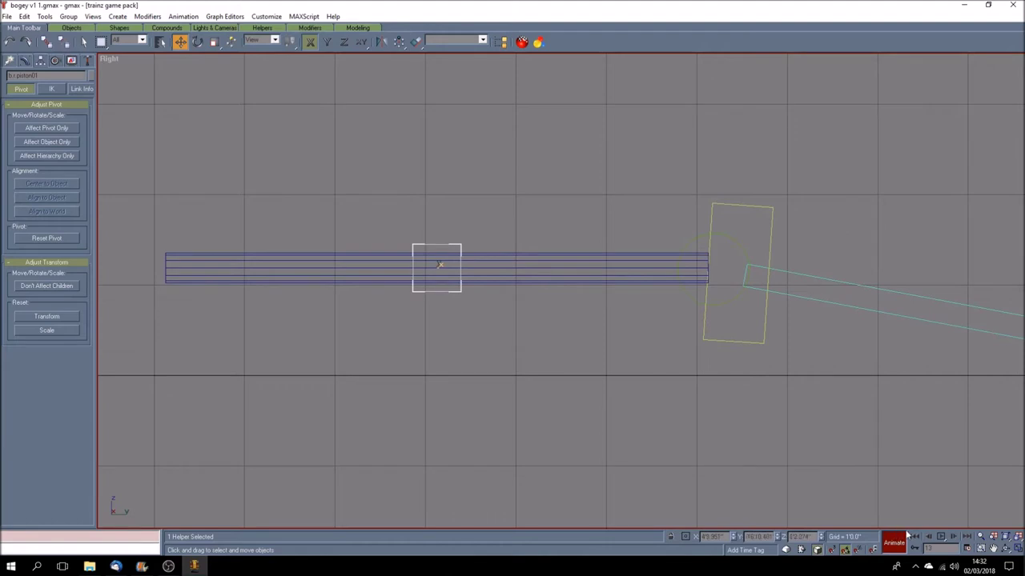
pyautogui.click(952, 537)
pyautogui.moveTo(449, 293); pyautogui.dragTo(457, 294)
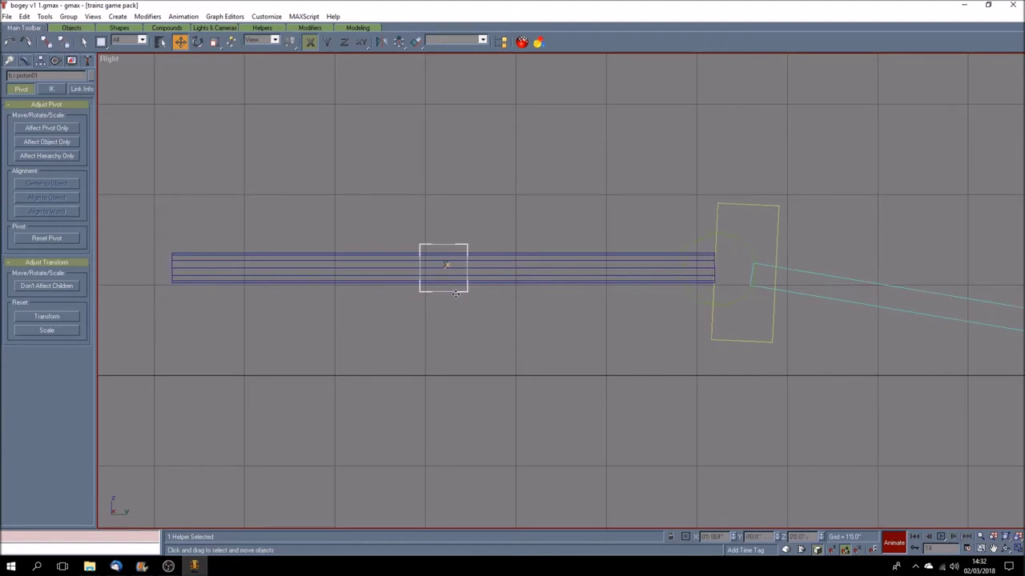
pyautogui.click(953, 537)
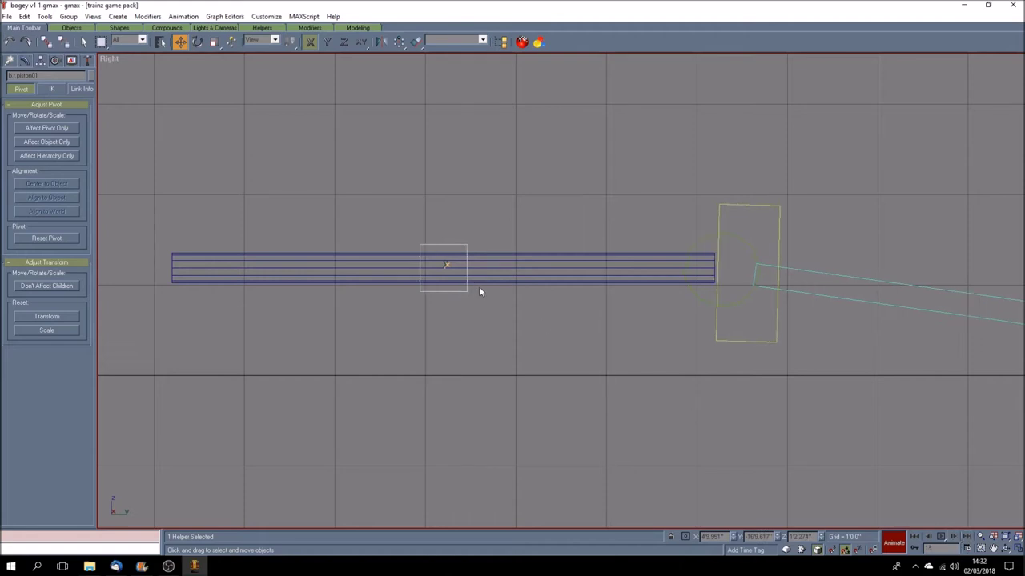
pyautogui.moveTo(461, 292); pyautogui.dragTo(464, 292)
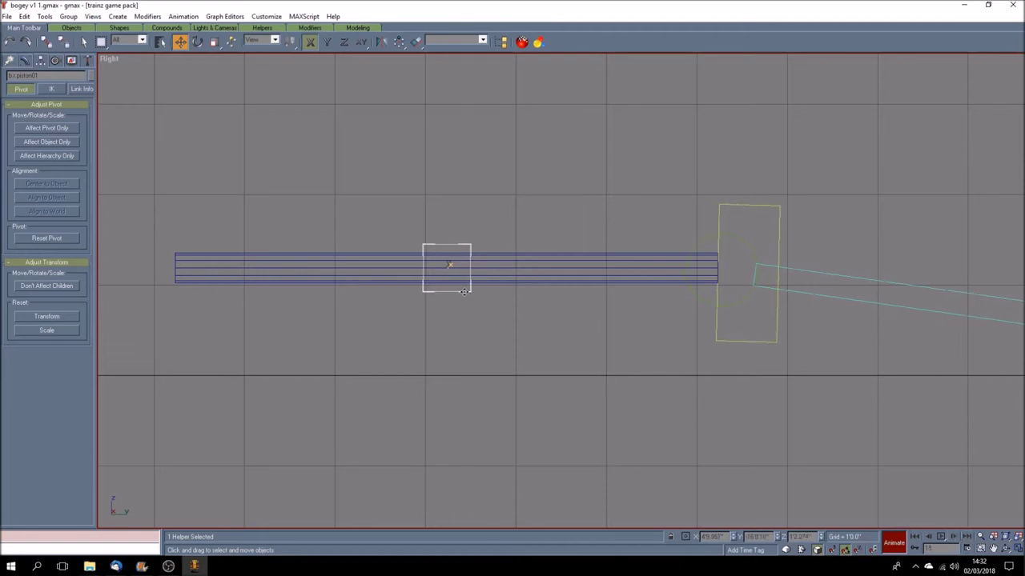
# Step: Start the piston dummy's return stroke, moving it back with the guide box at frames 16 to 19, and advance to frame 20
pyautogui.click(952, 536)
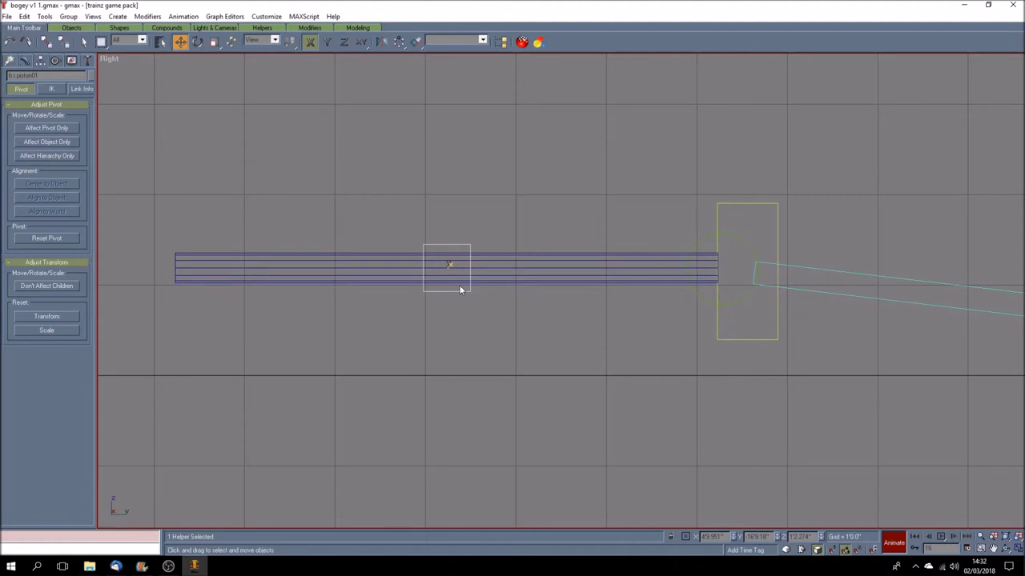
pyautogui.moveTo(460, 290); pyautogui.dragTo(458, 290)
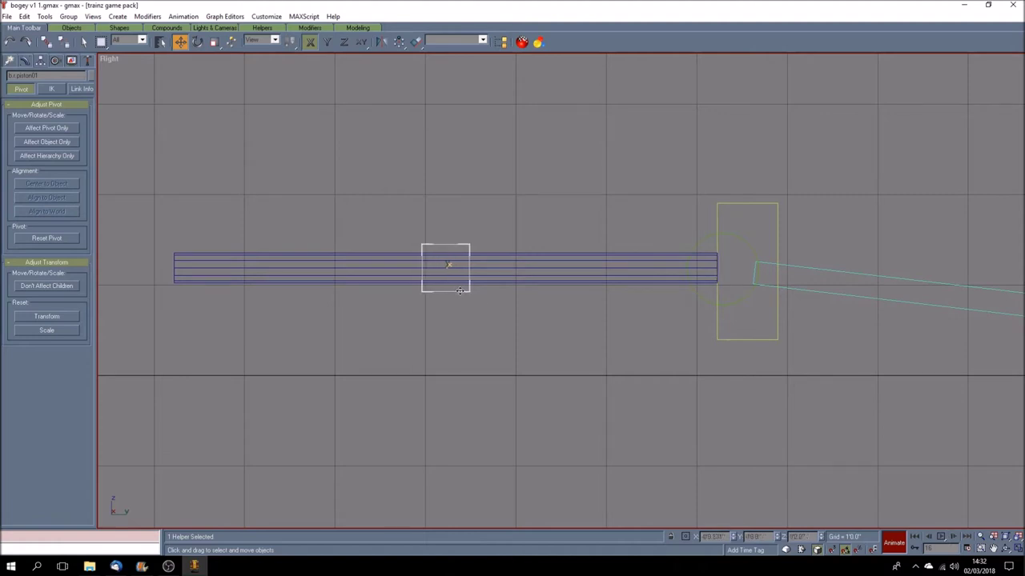
pyautogui.click(952, 536)
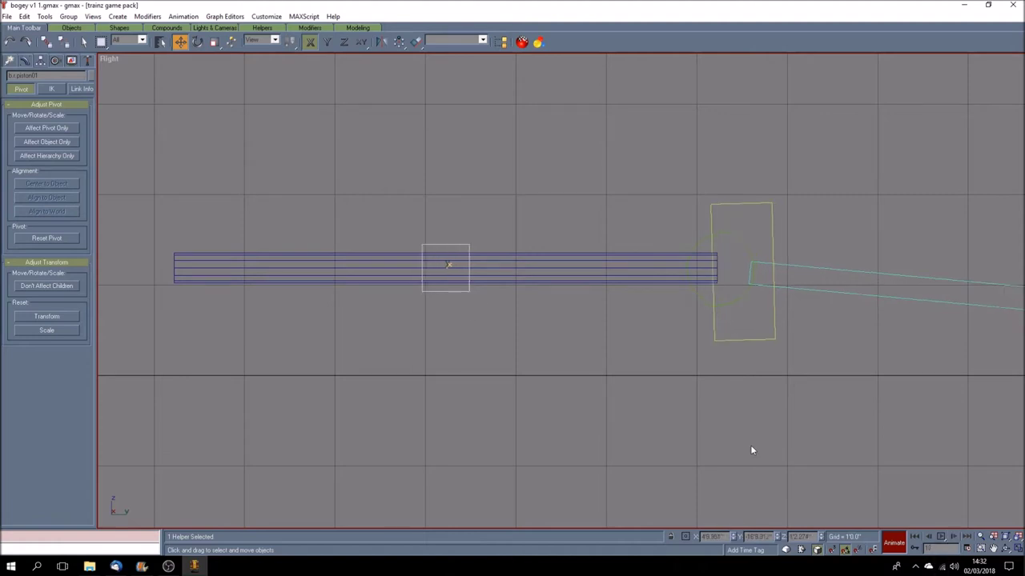
pyautogui.moveTo(455, 291); pyautogui.dragTo(451, 292)
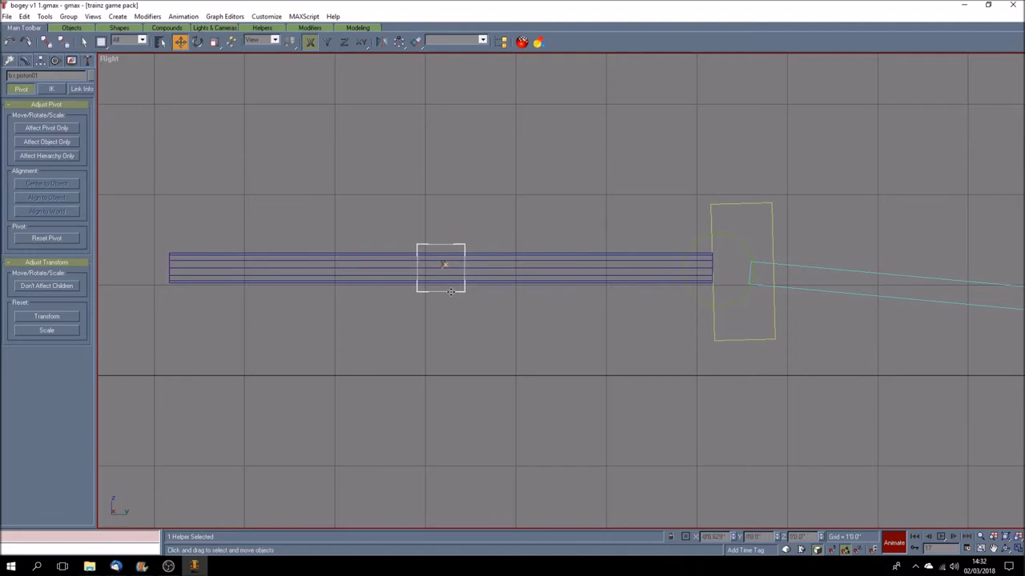
pyautogui.click(953, 536)
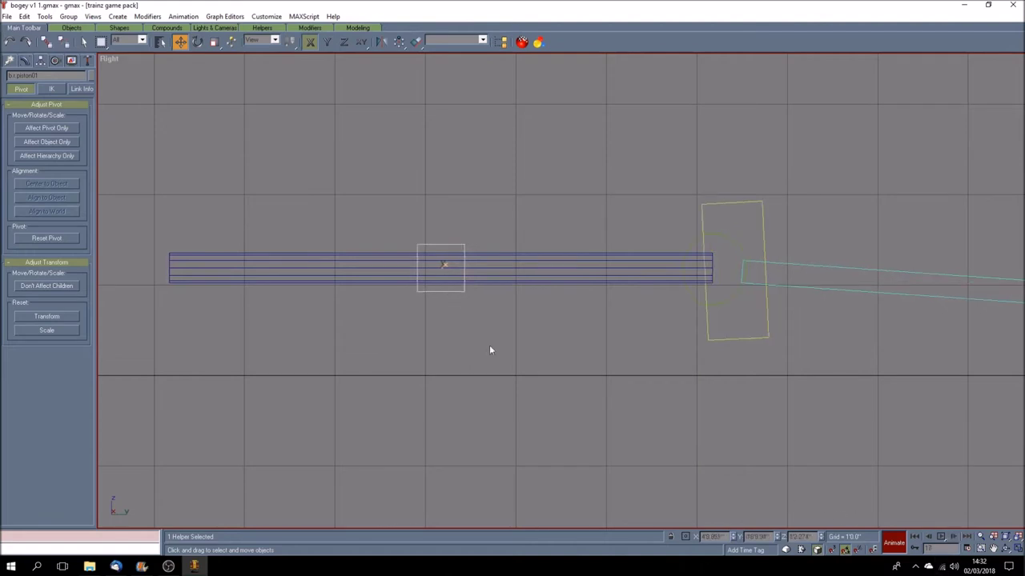
pyautogui.moveTo(442, 289); pyautogui.dragTo(435, 289)
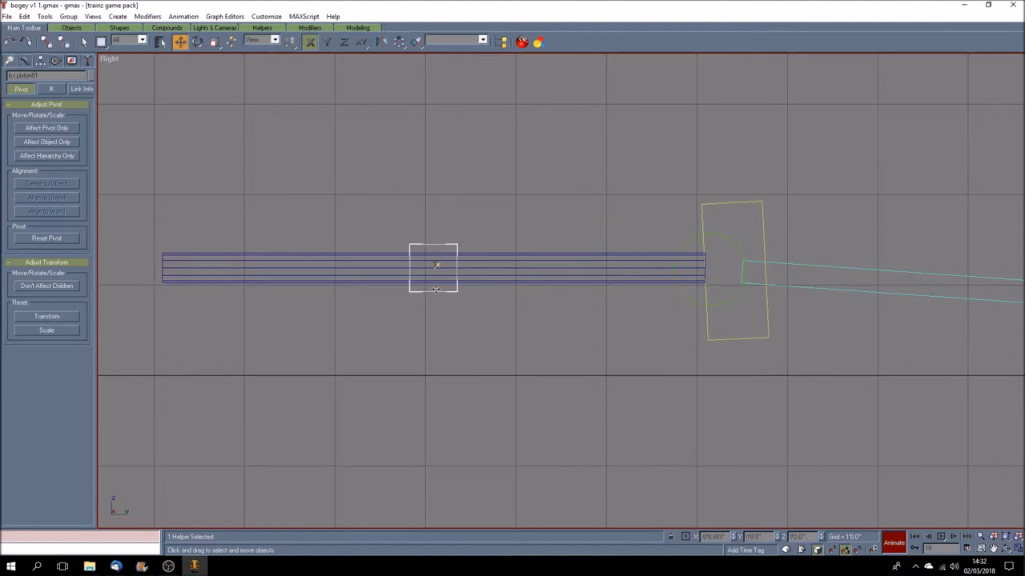
pyautogui.click(953, 536)
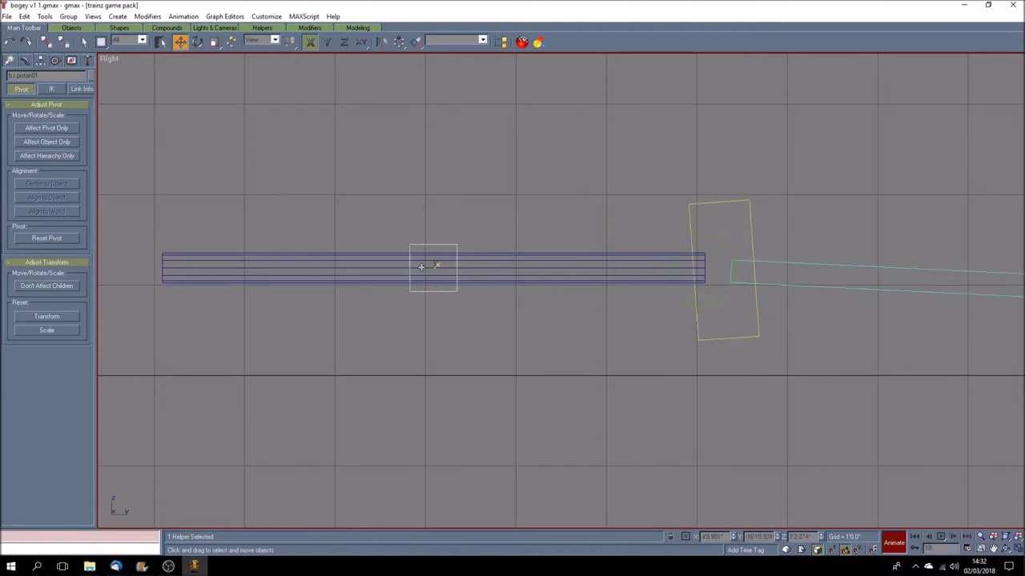
pyautogui.moveTo(446, 291); pyautogui.dragTo(434, 291)
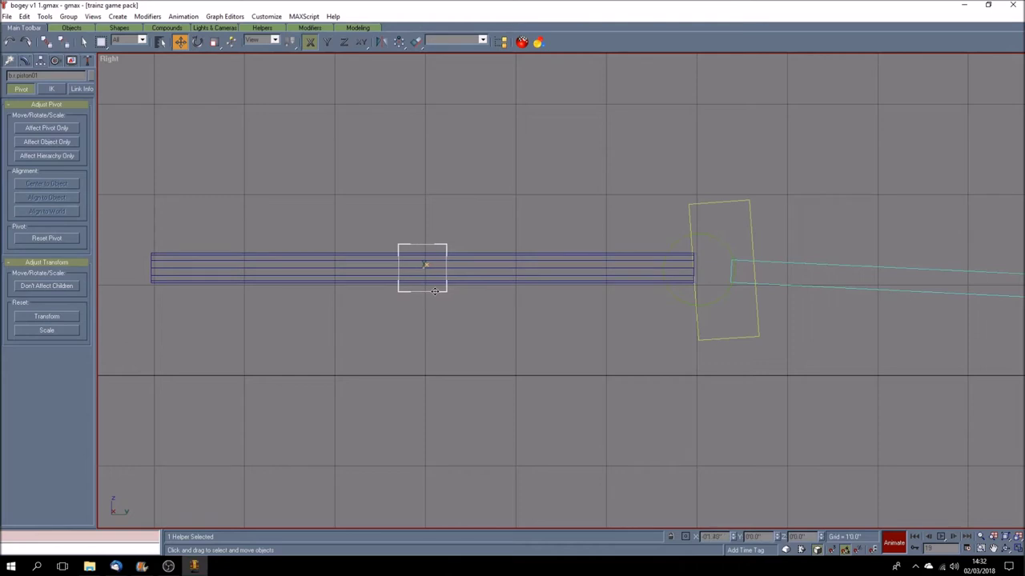
pyautogui.click(952, 536)
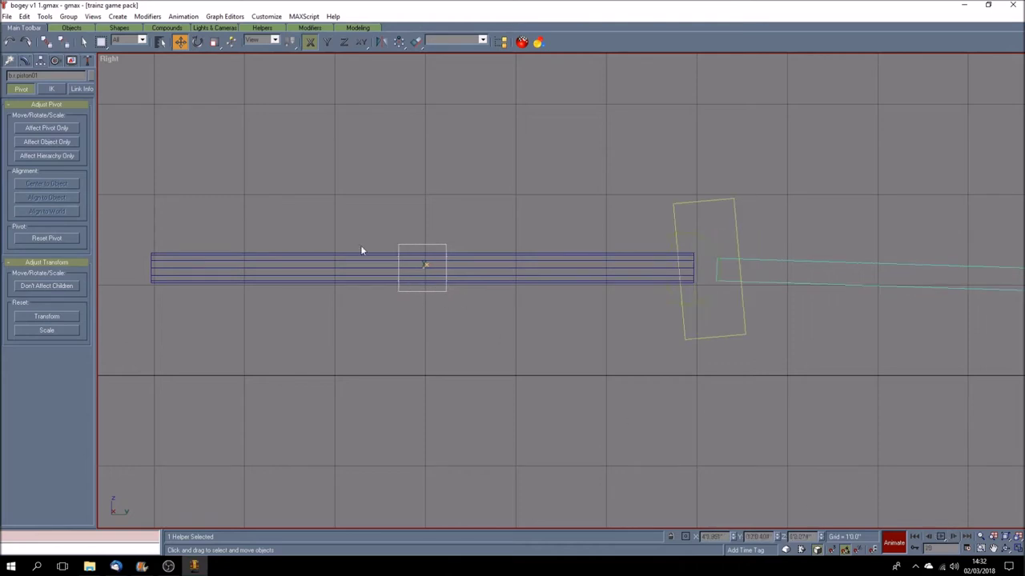
# Step: Continue the piston dummy's return stroke at frames 20 to 23, moving it back until the rod end meets the guide box's near edge
pyautogui.moveTo(436, 291); pyautogui.dragTo(422, 292)
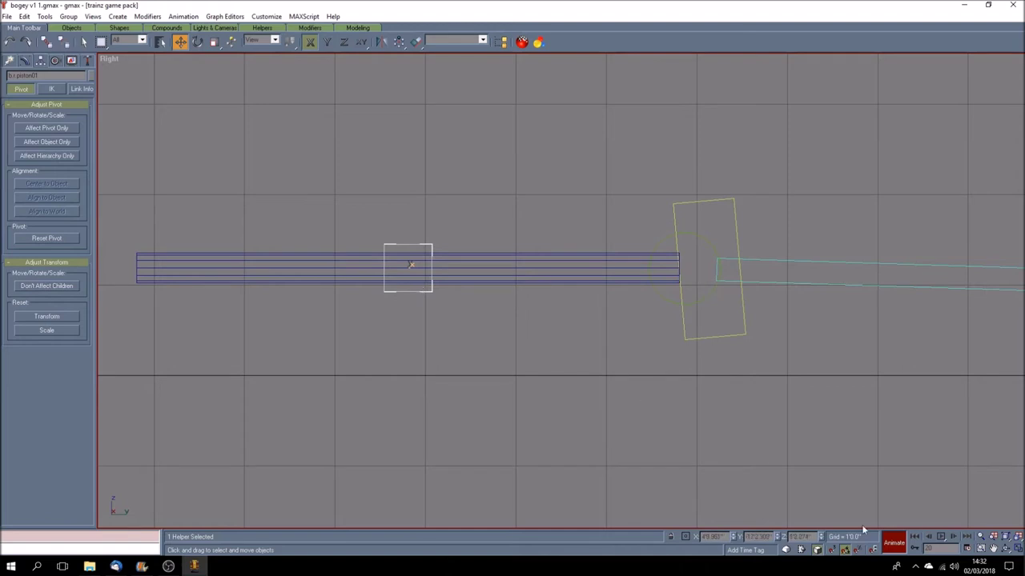
pyautogui.click(953, 536)
pyautogui.moveTo(413, 290); pyautogui.dragTo(395, 290)
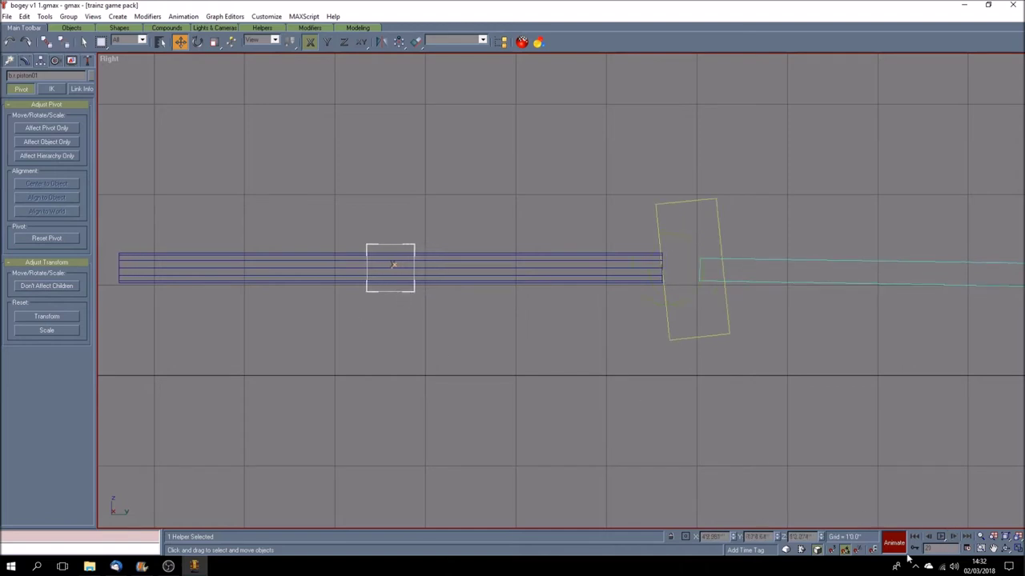
pyautogui.click(953, 536)
pyautogui.moveTo(393, 289); pyautogui.dragTo(375, 290)
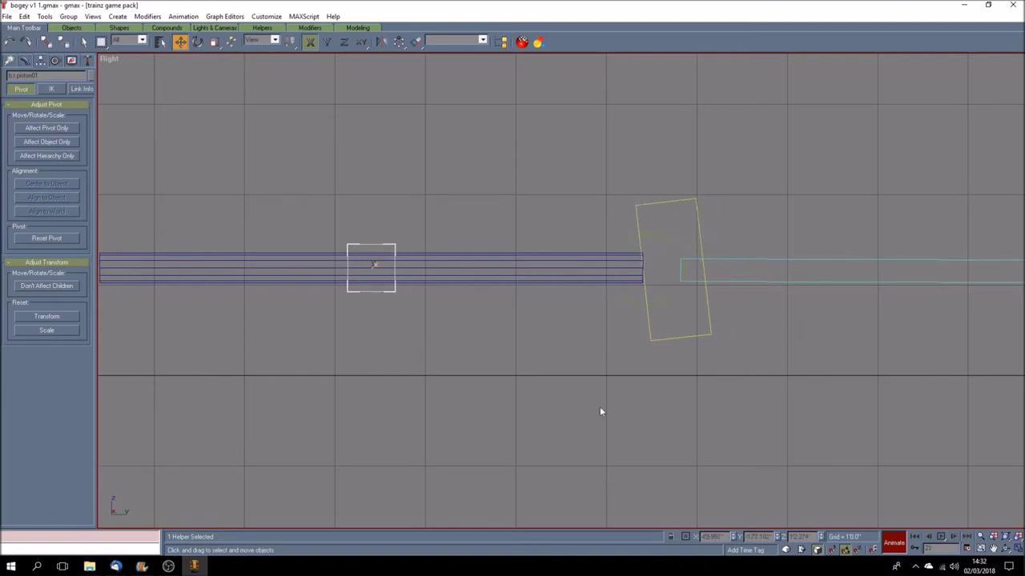
pyautogui.click(953, 537)
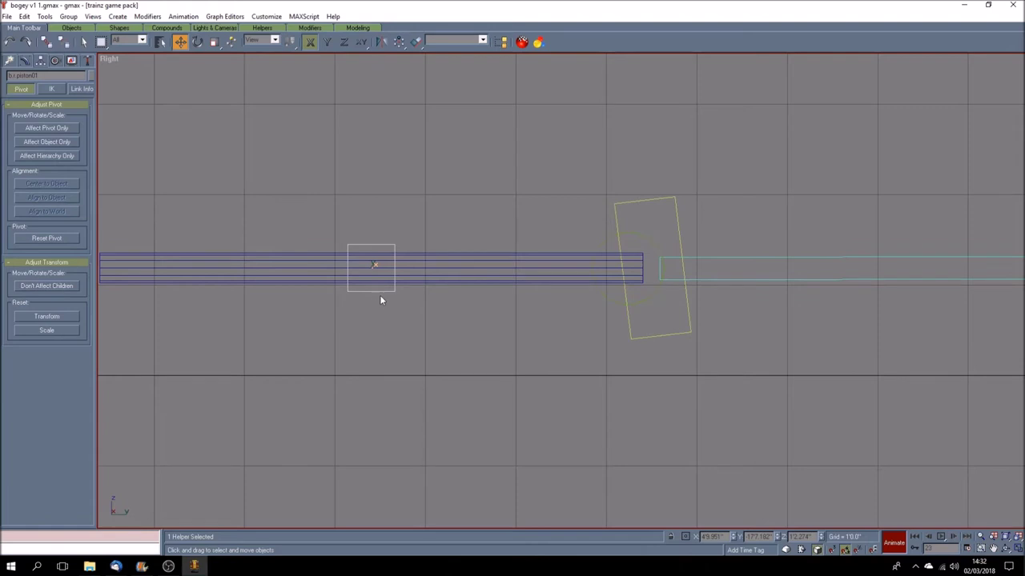
pyautogui.moveTo(378, 291); pyautogui.dragTo(359, 294)
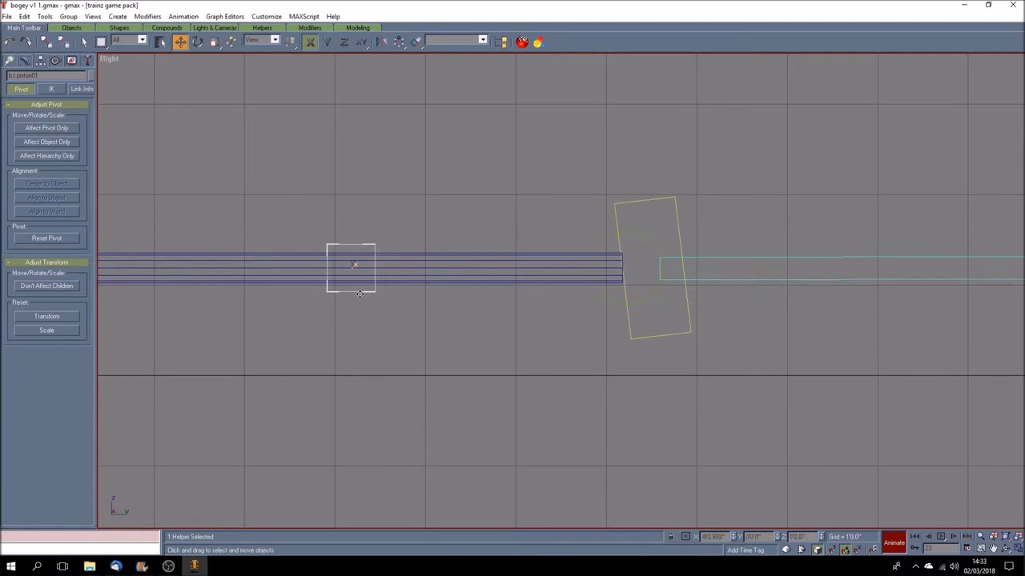
# Step: Keep the rod end on the guide box's near edge by moving the piston dummy back at each of frames 24 to 28
pyautogui.click(953, 537)
pyautogui.moveTo(362, 293); pyautogui.dragTo(318, 291)
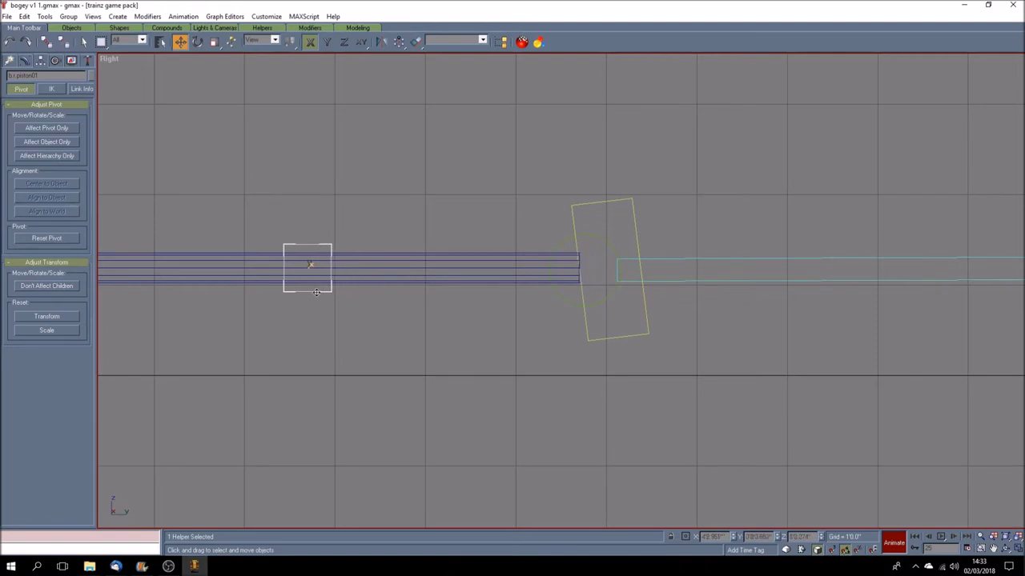
pyautogui.moveTo(325, 291); pyautogui.dragTo(304, 291)
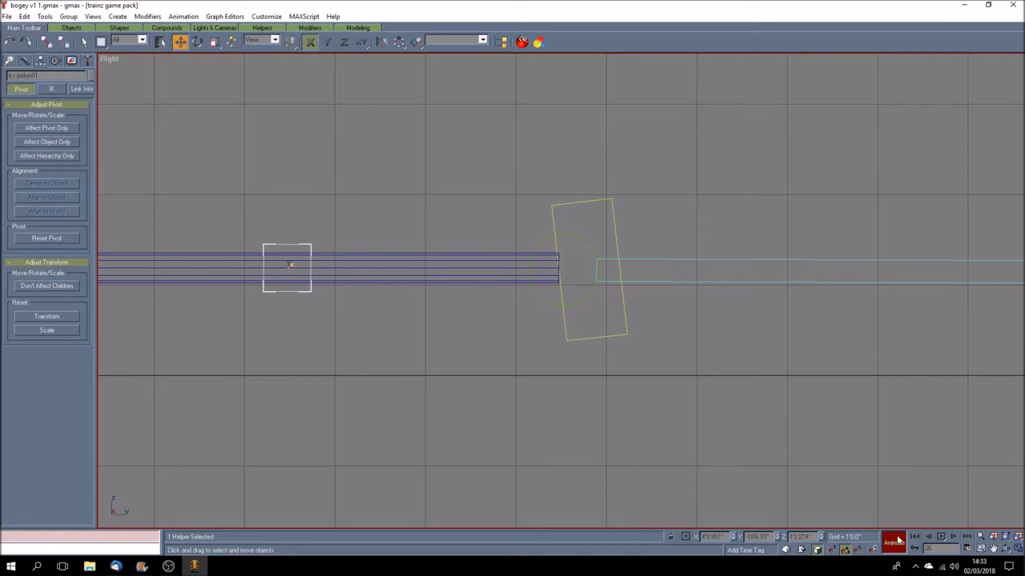
pyautogui.click(953, 541)
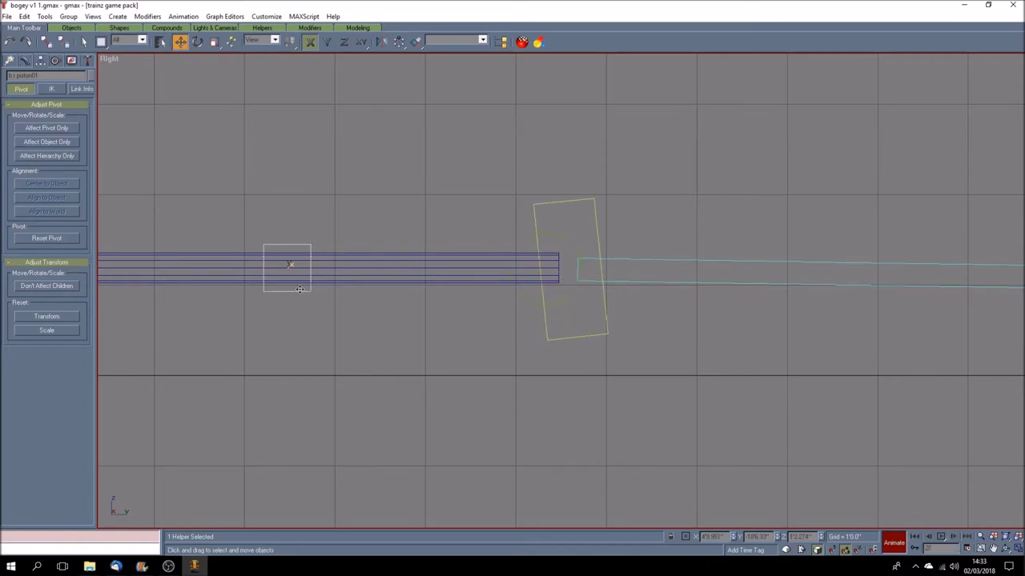
pyautogui.moveTo(299, 290); pyautogui.dragTo(281, 289)
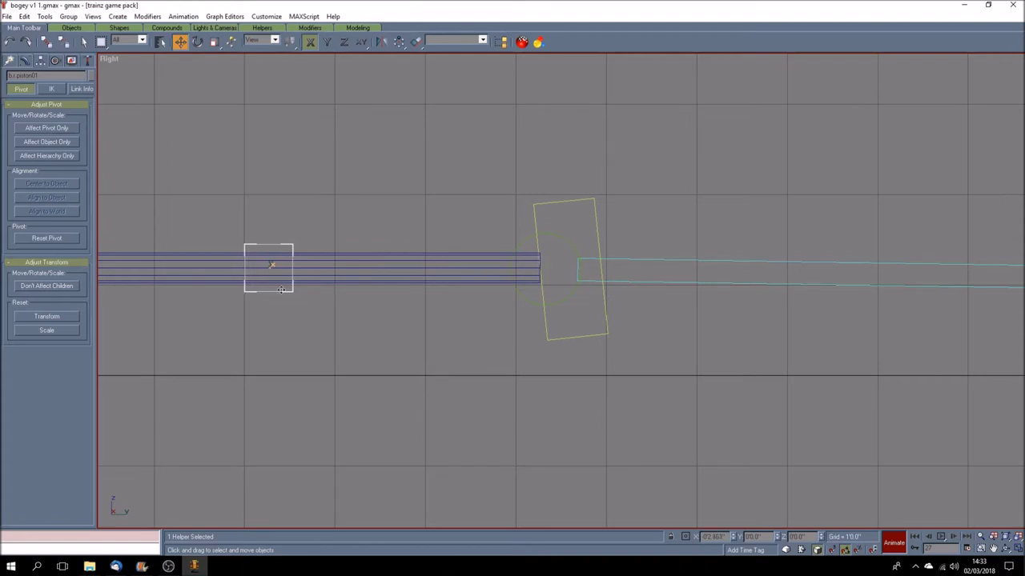
pyautogui.click(954, 538)
pyautogui.moveTo(284, 292); pyautogui.dragTo(267, 292)
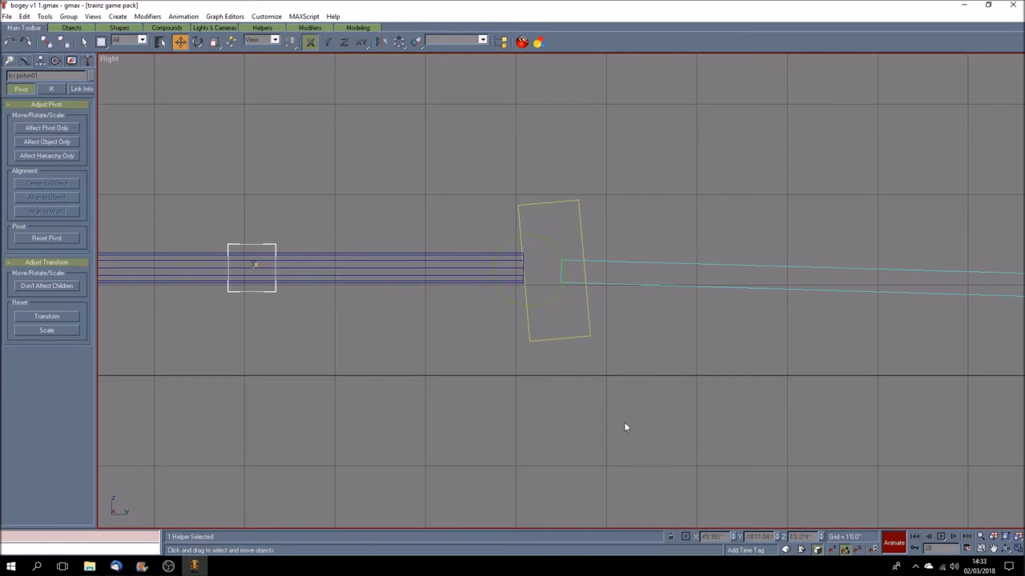
# Step: Move the piston dummy slightly back at frames 29, 30 and 31 so the rod end matches the guide box
pyautogui.click(953, 538)
pyautogui.moveTo(274, 289); pyautogui.dragTo(263, 289)
pyautogui.click(953, 536)
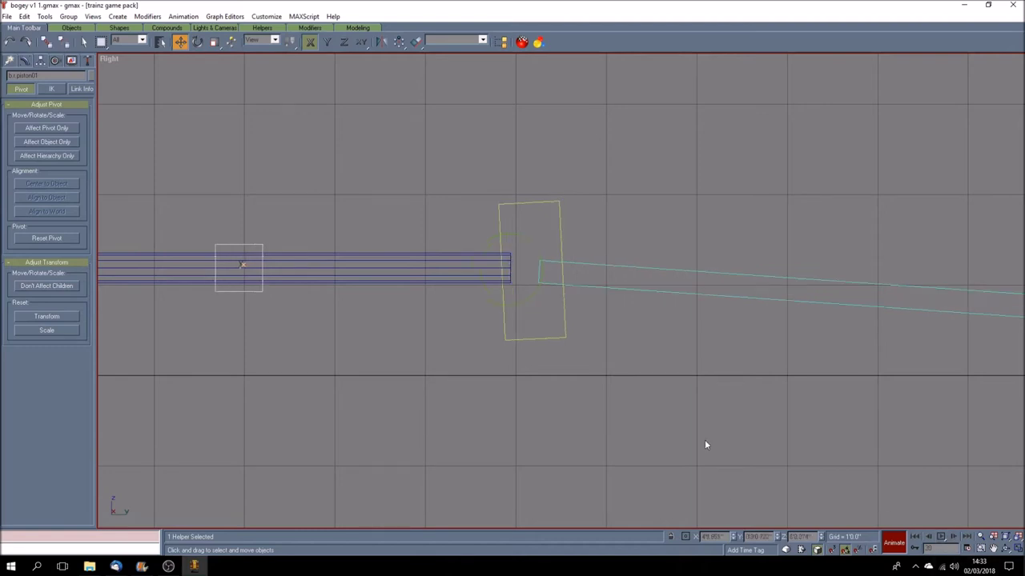
pyautogui.moveTo(232, 290); pyautogui.dragTo(224, 290)
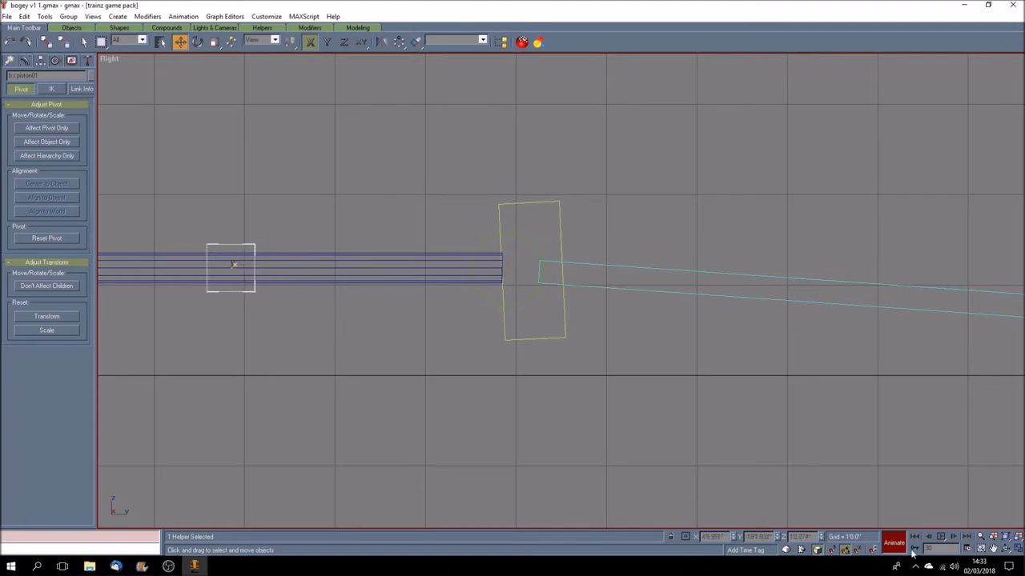
pyautogui.click(957, 541)
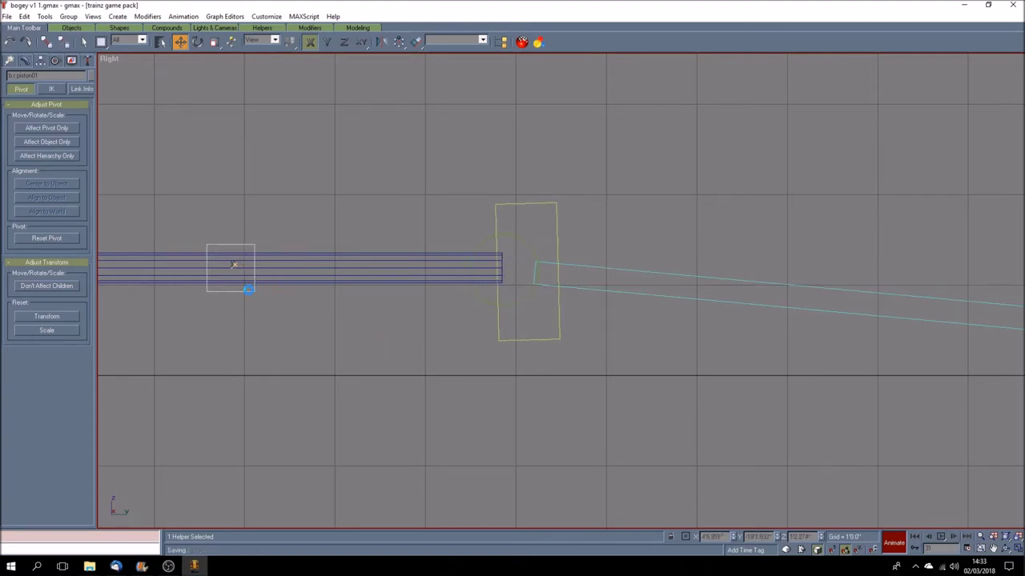
pyautogui.moveTo(249, 289); pyautogui.dragTo(242, 289)
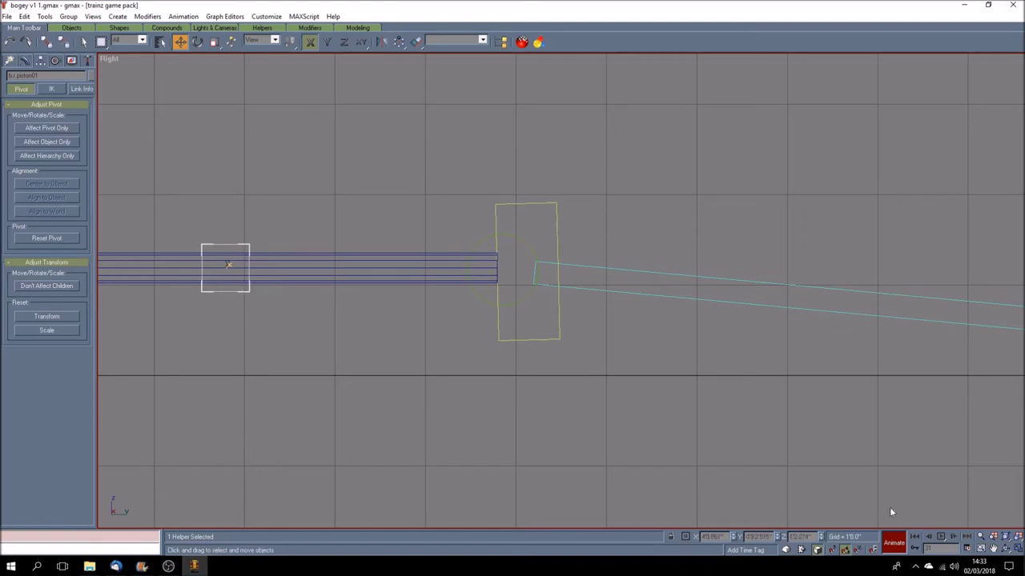
# Step: Check the neighbouring frames, nudge the piston dummy into line with the guide box at frame 32, and deselect it
pyautogui.click(958, 538)
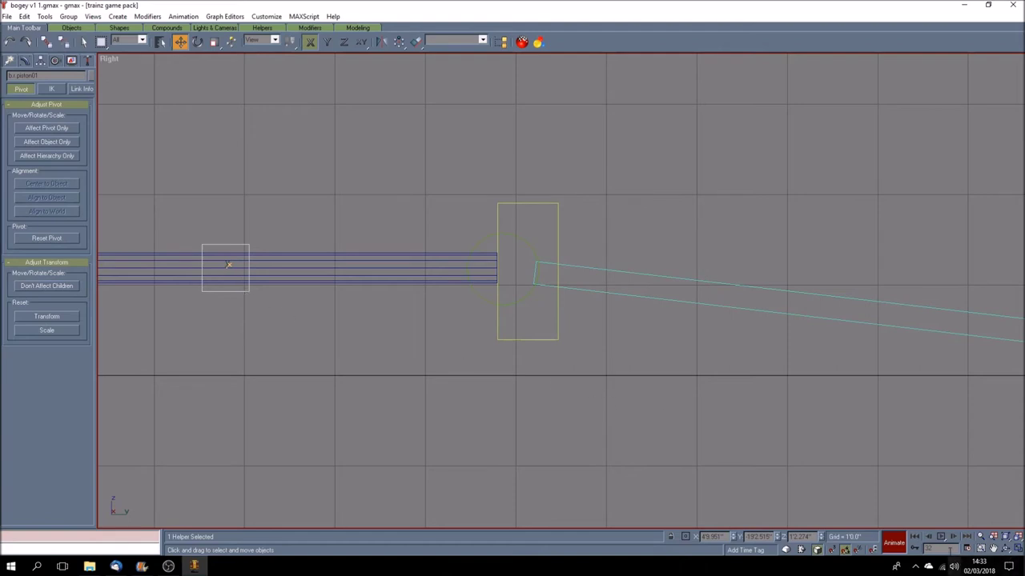
pyautogui.click(954, 538)
pyautogui.click(929, 538)
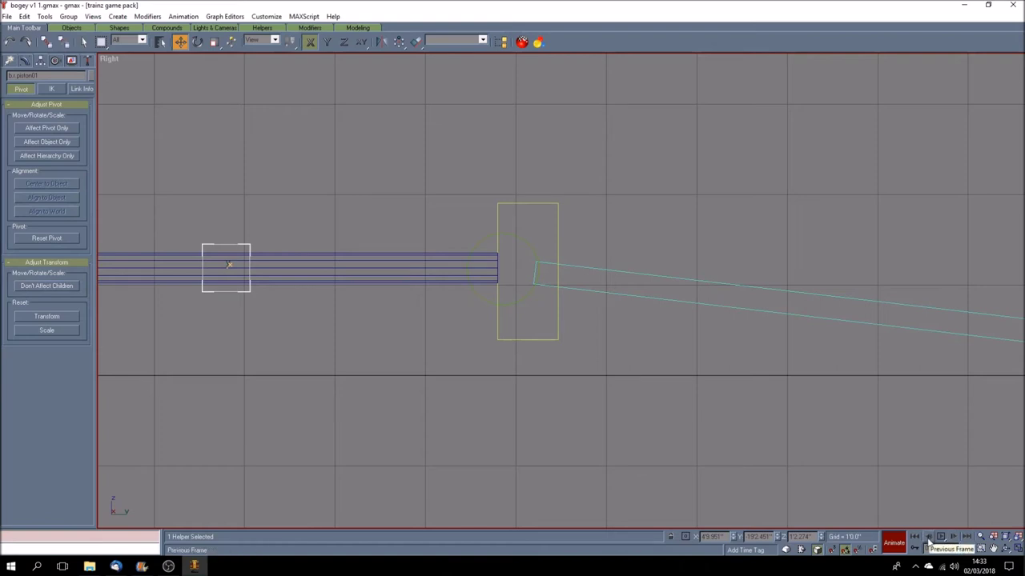
pyautogui.click(931, 540)
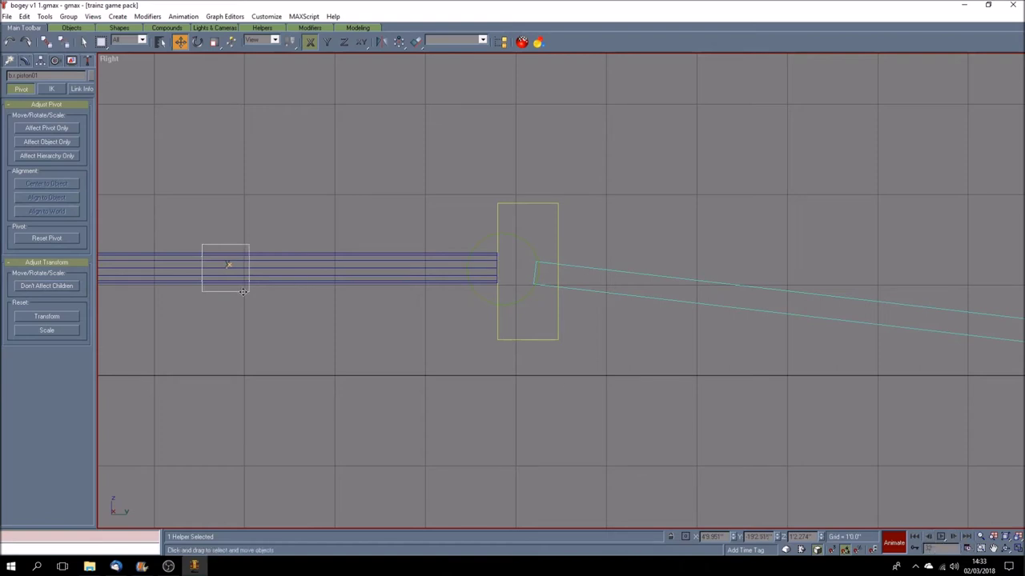
pyautogui.moveTo(244, 293); pyautogui.dragTo(245, 293)
pyautogui.click(624, 430)
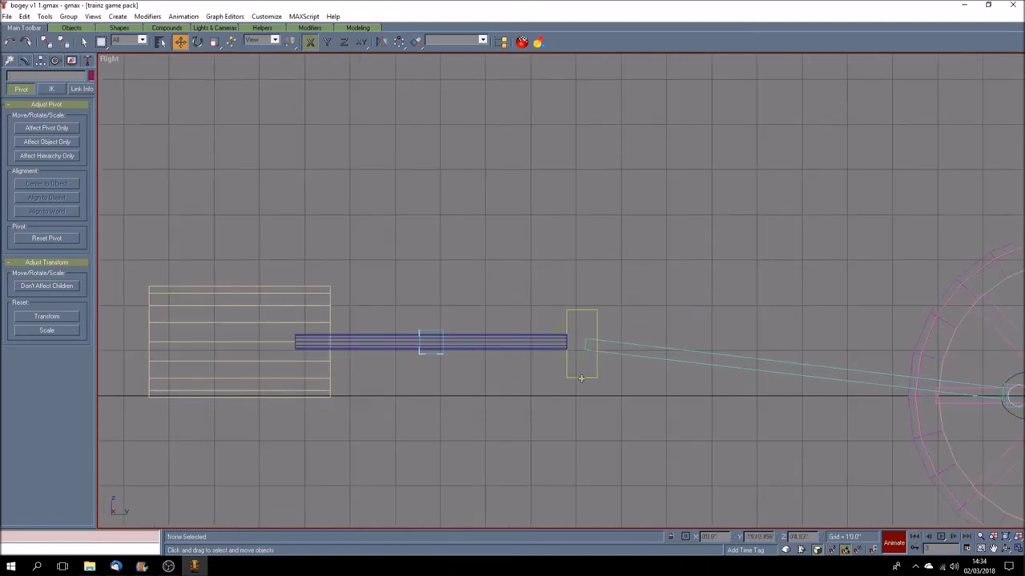
# Step: Delete the guide box between the piston rod and connecting rod, and turn off animation recording
pyautogui.click(582, 378)
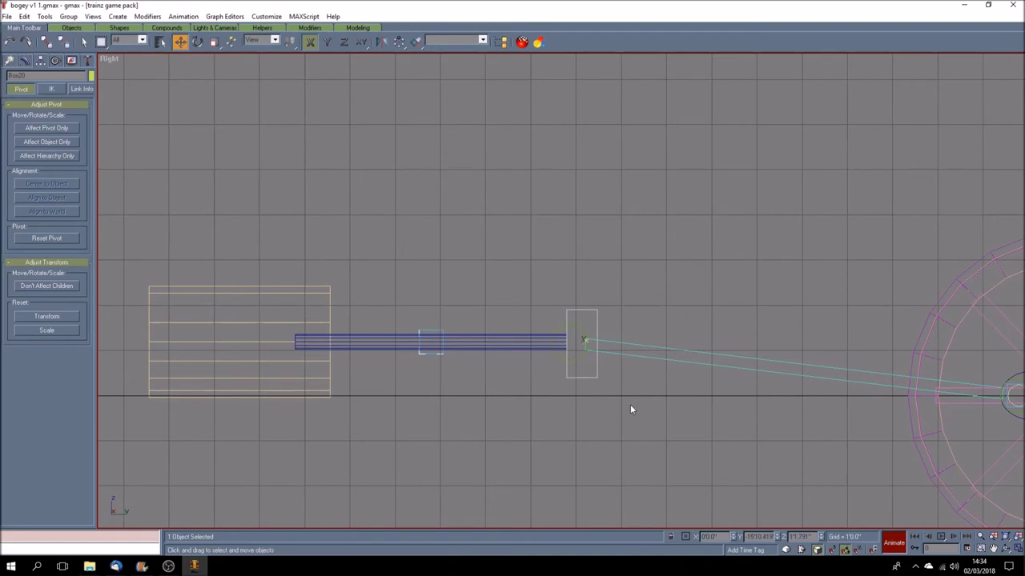
pyautogui.press('Delete')
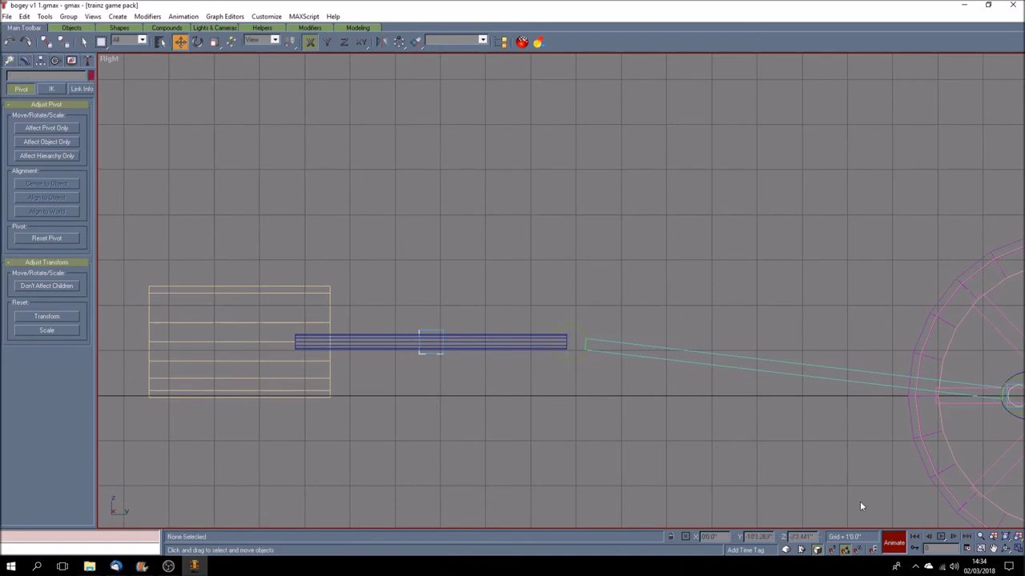
pyautogui.press('n')
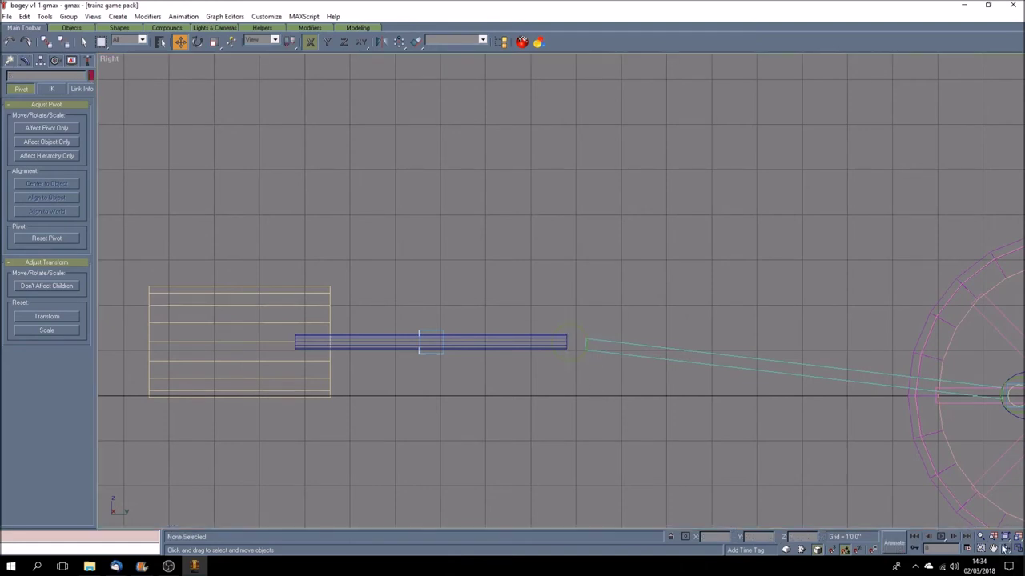
# Step: Restore the four-viewport layout and convert the piston rod to an Editable Poly
pyautogui.click(1017, 549)
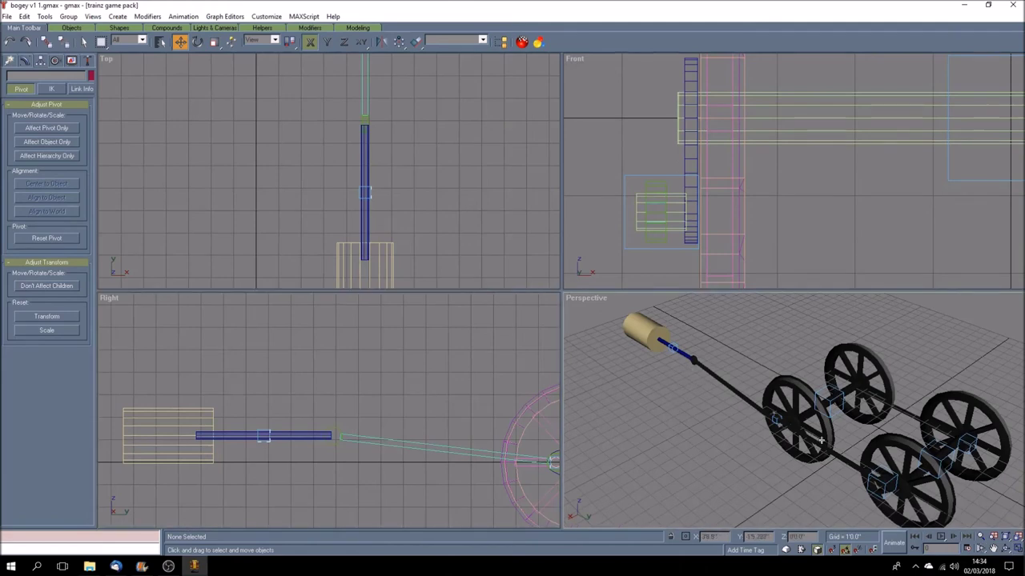
pyautogui.click(226, 438)
pyautogui.click(25, 61)
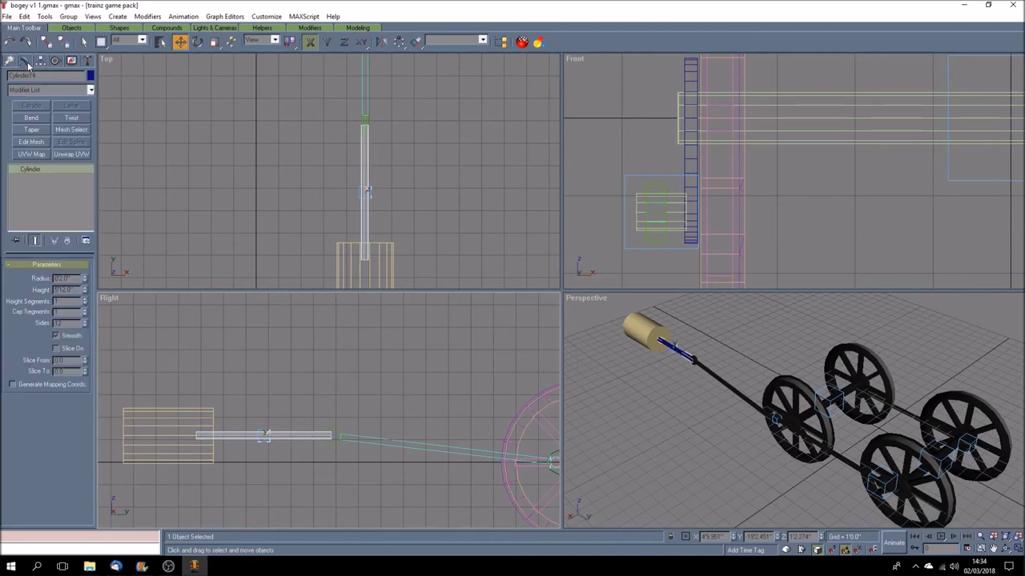
pyautogui.rightClick(36, 173)
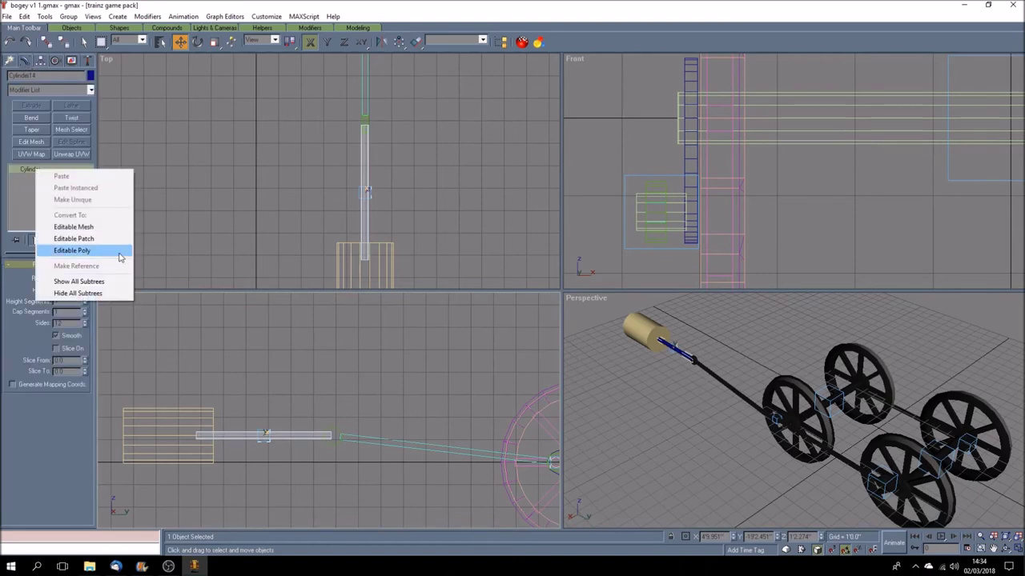
pyautogui.click(64, 250)
# Step: Lengthen the piston rod by moving its cylinder-end vertices further into the cylinder, and leave vertex editing
pyautogui.click(13, 171)
pyautogui.click(32, 178)
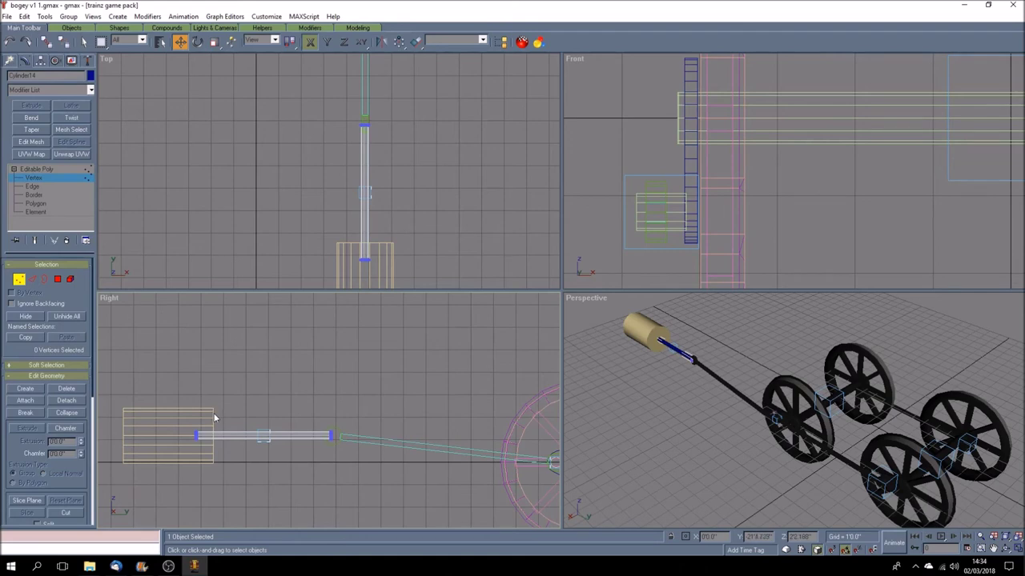
pyautogui.moveTo(186, 430); pyautogui.dragTo(144, 436)
pyautogui.click(36, 169)
pyautogui.click(331, 403)
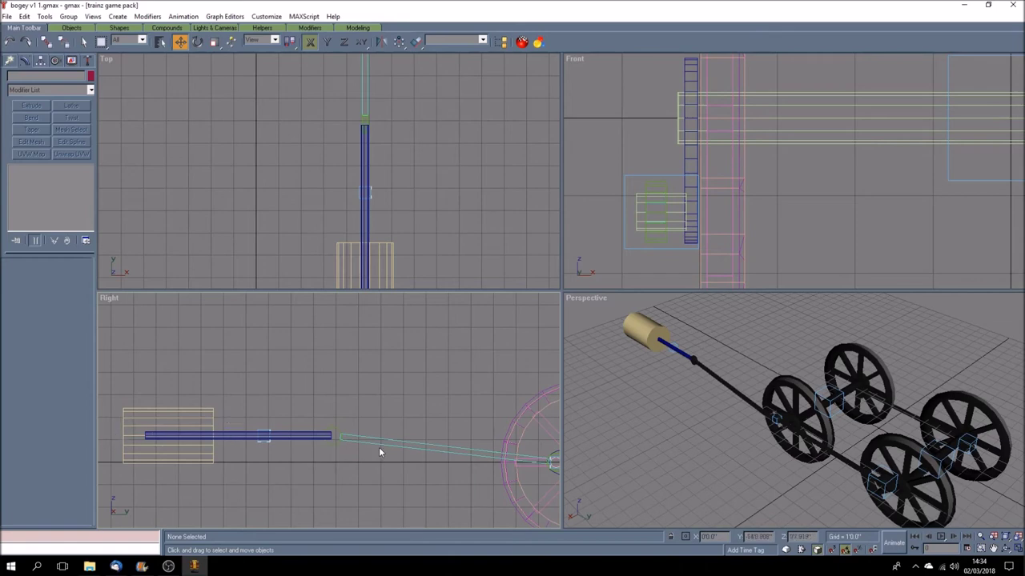
# Step: Play the animation in a maximised perspective view to check the piston motion, stop it and return to frame 0
pyautogui.click(1006, 549)
pyautogui.moveTo(723, 410); pyautogui.dragTo(968, 517)
pyautogui.click(993, 549)
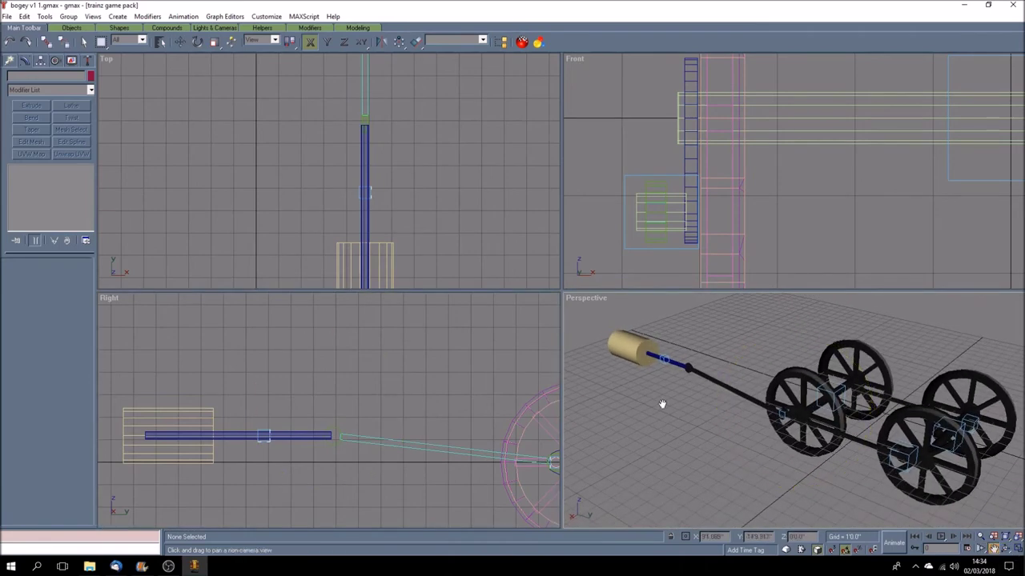
pyautogui.moveTo(663, 408); pyautogui.dragTo(709, 418)
pyautogui.click(1016, 549)
pyautogui.moveTo(406, 336); pyautogui.dragTo(363, 325)
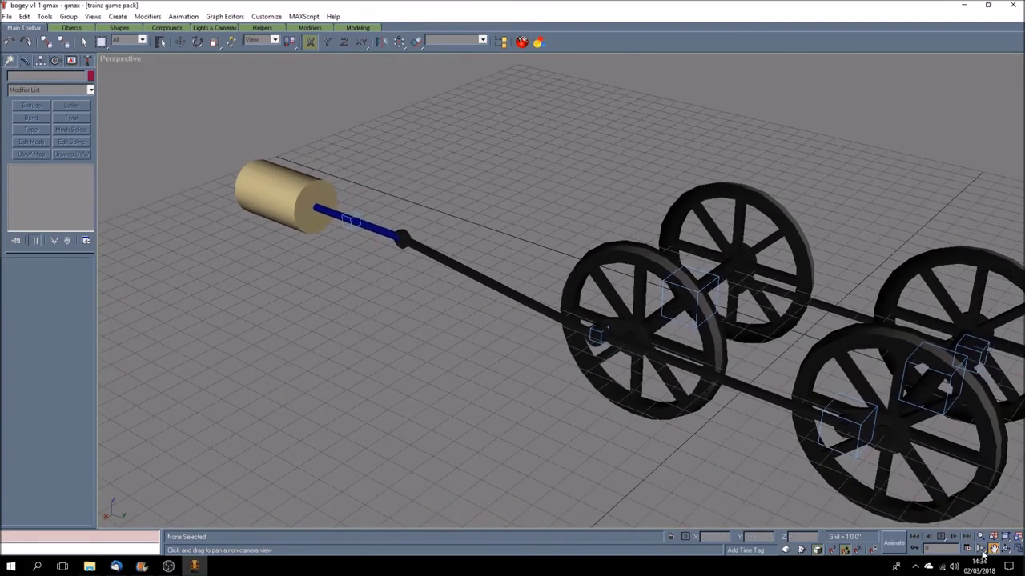
pyautogui.click(942, 538)
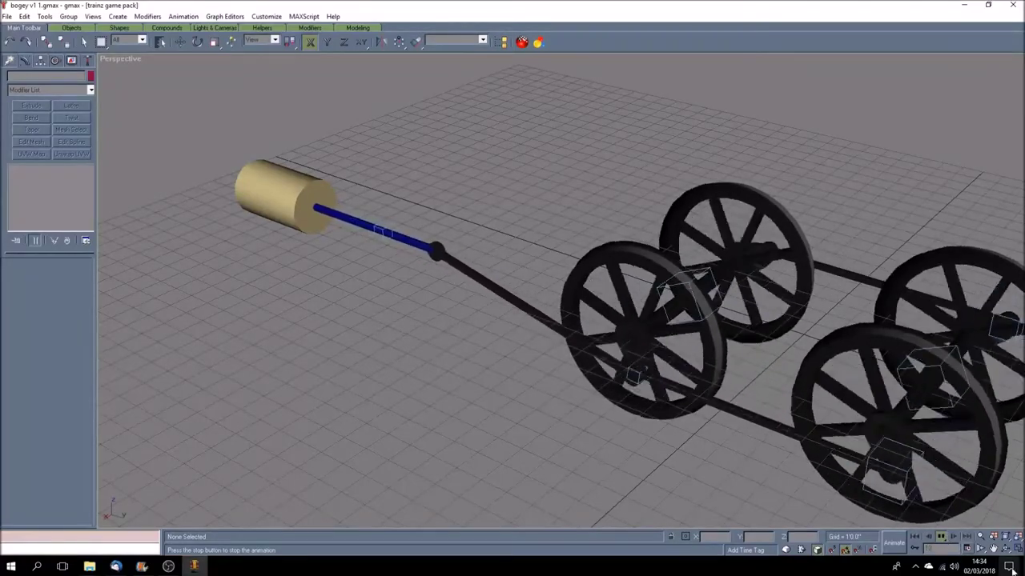
pyautogui.click(940, 538)
pyautogui.click(915, 539)
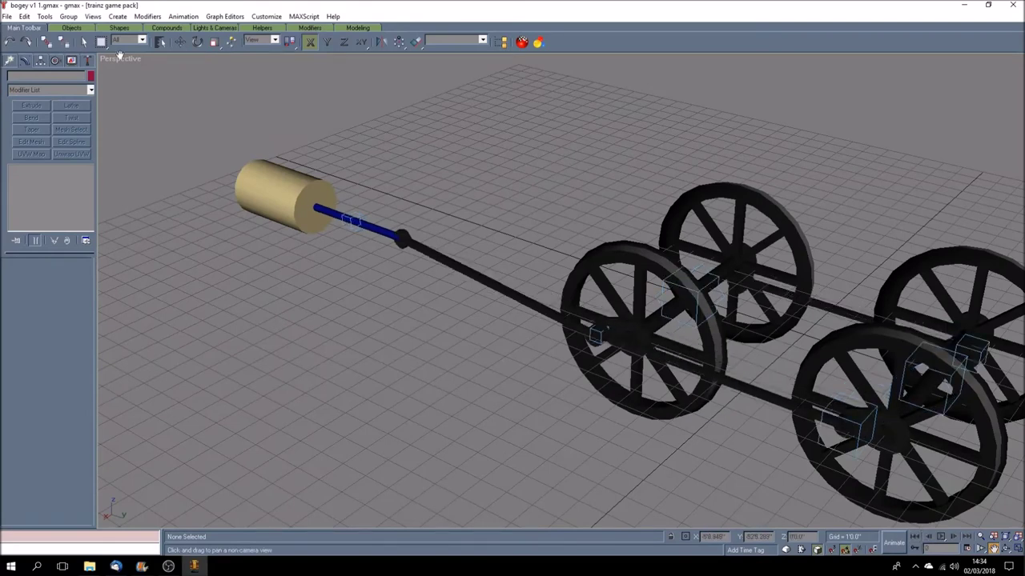
# Step: Apply the existing "shiny frames" material to the piston rod
pyautogui.click(84, 43)
pyautogui.click(378, 228)
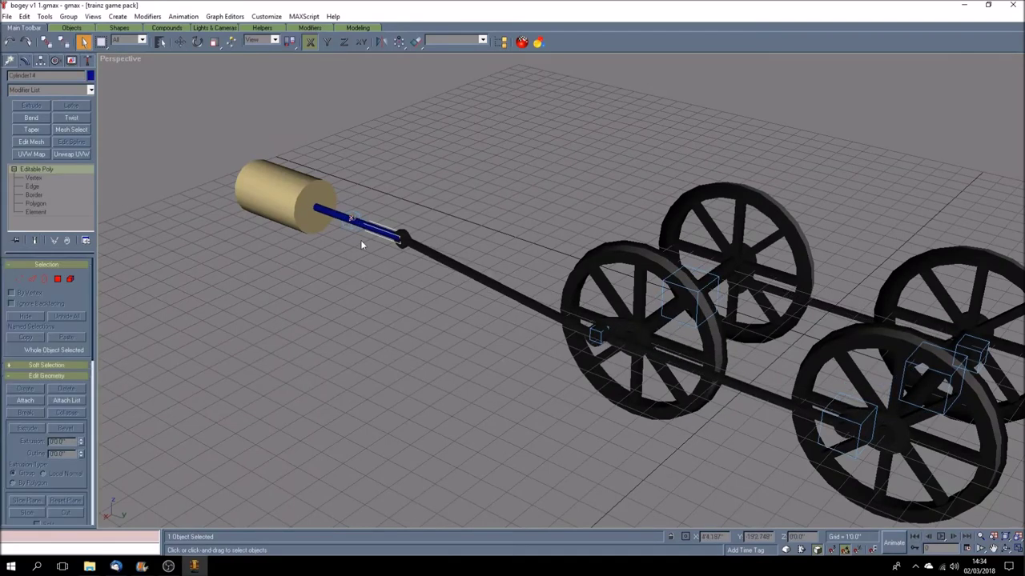
pyautogui.click(539, 41)
pyautogui.click(807, 192)
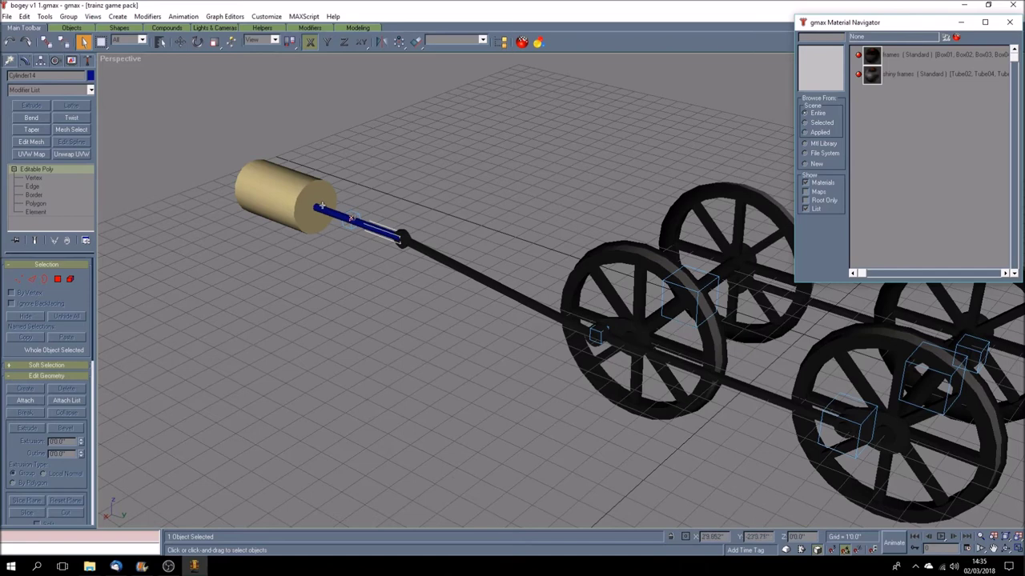
pyautogui.click(899, 75)
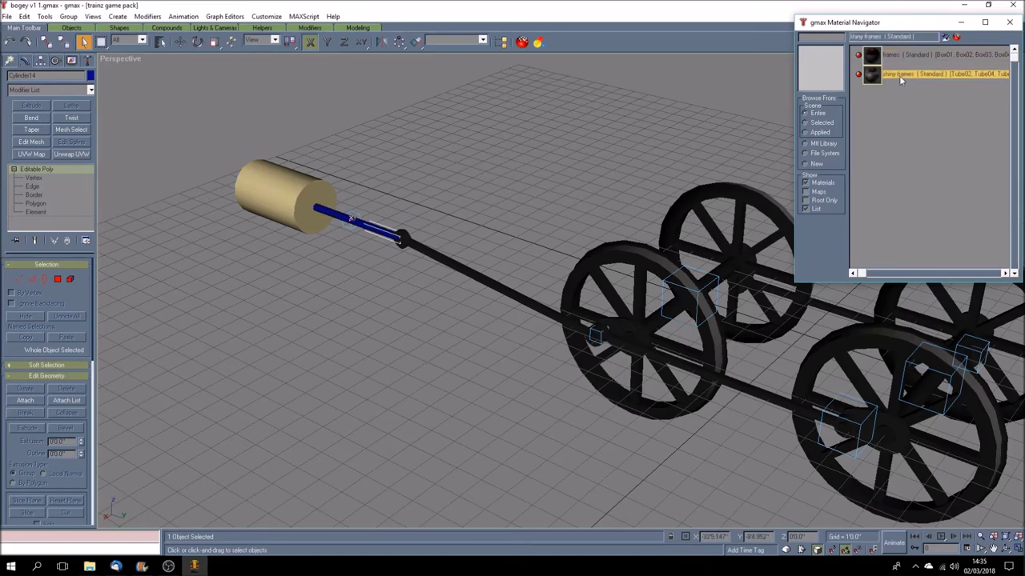
pyautogui.click(946, 37)
# Step: Add an Unwrap UVW modifier to the piston rod and open its UV editor with Map #1 as the background
pyautogui.click(71, 154)
pyautogui.click(43, 281)
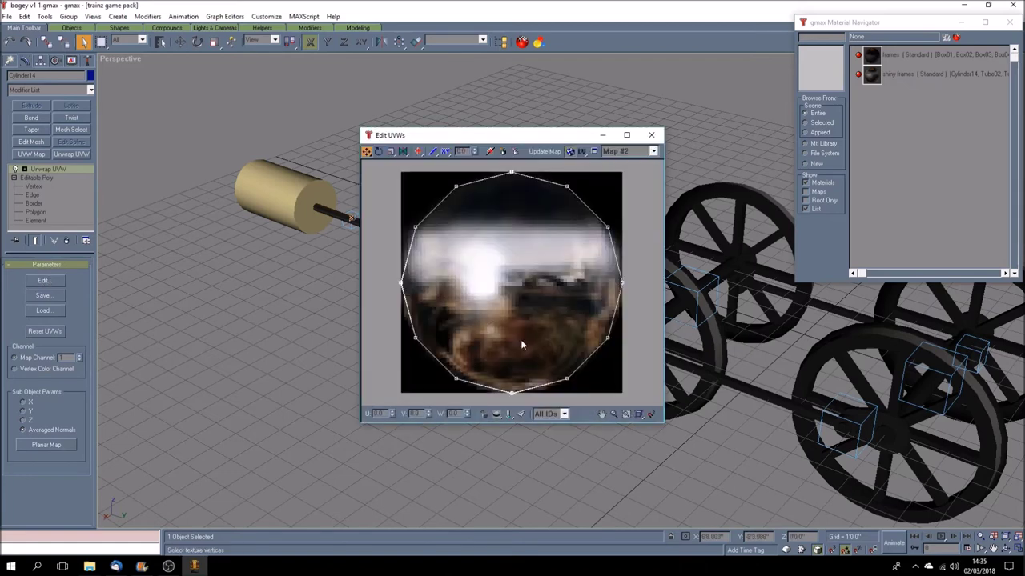
pyautogui.click(654, 151)
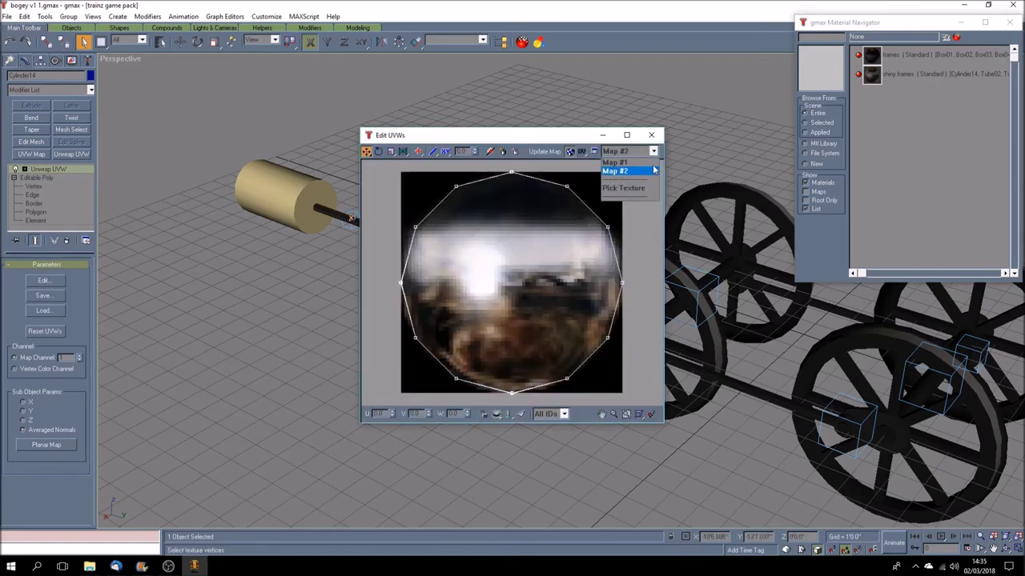
pyautogui.click(645, 170)
# Step: Select all of the piston rod's UV vertices for scaling and view them against Map #2, returning to Map #1
pyautogui.click(390, 151)
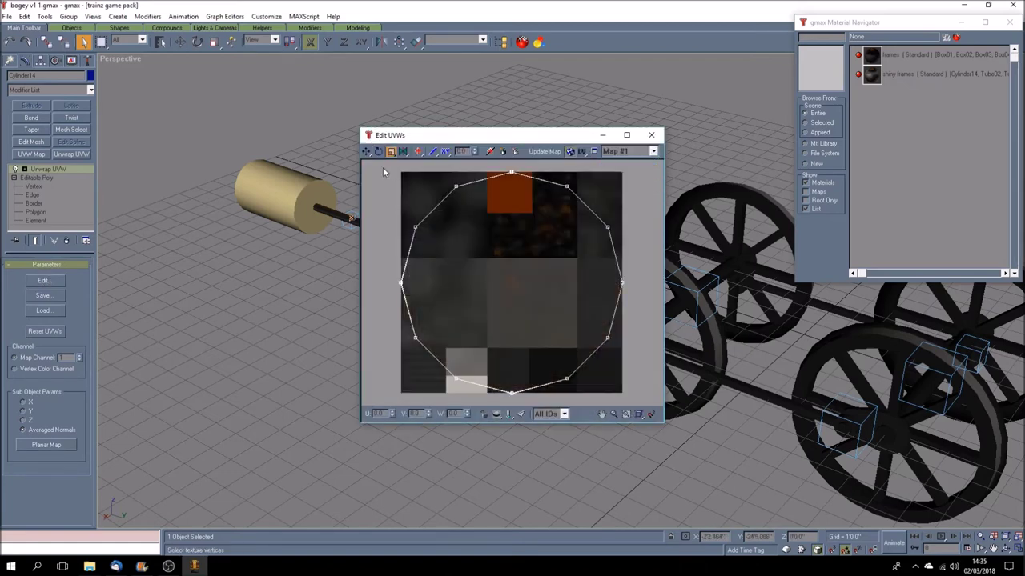
pyautogui.moveTo(661, 409); pyautogui.dragTo(385, 165)
pyautogui.click(654, 151)
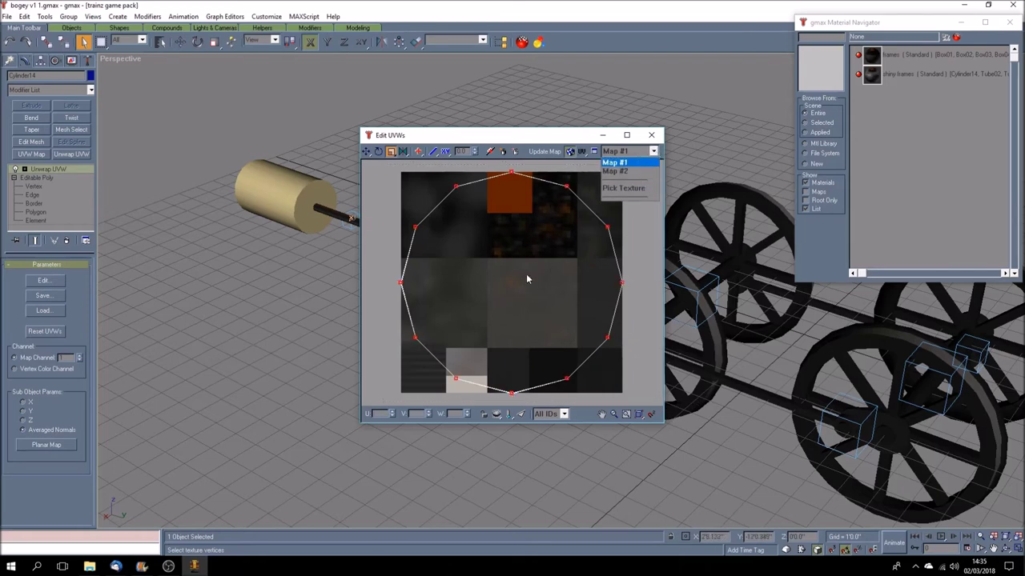
pyautogui.click(621, 171)
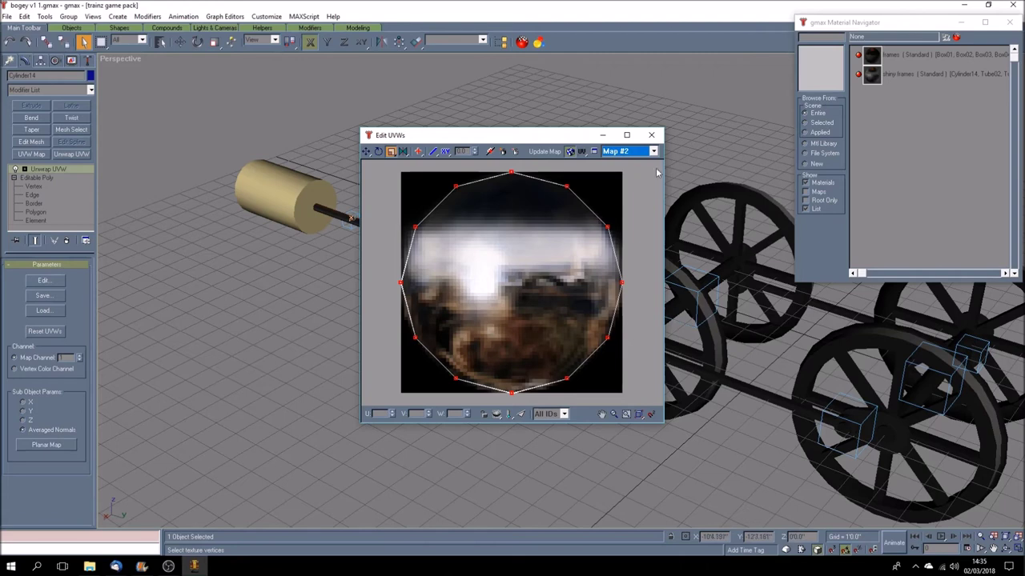
pyautogui.click(654, 151)
pyautogui.click(623, 161)
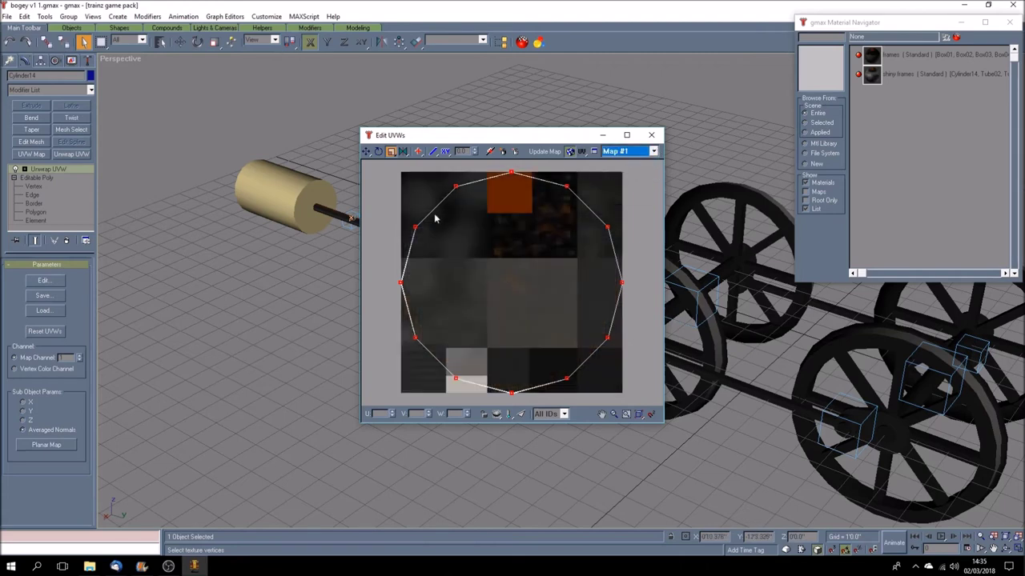
# Step: Shrink the rod's UVs to a small circle inside the texture's plain grey central square, close the UV editor and deselect the rod
pyautogui.moveTo(454, 187); pyautogui.dragTo(481, 425)
pyautogui.click(366, 151)
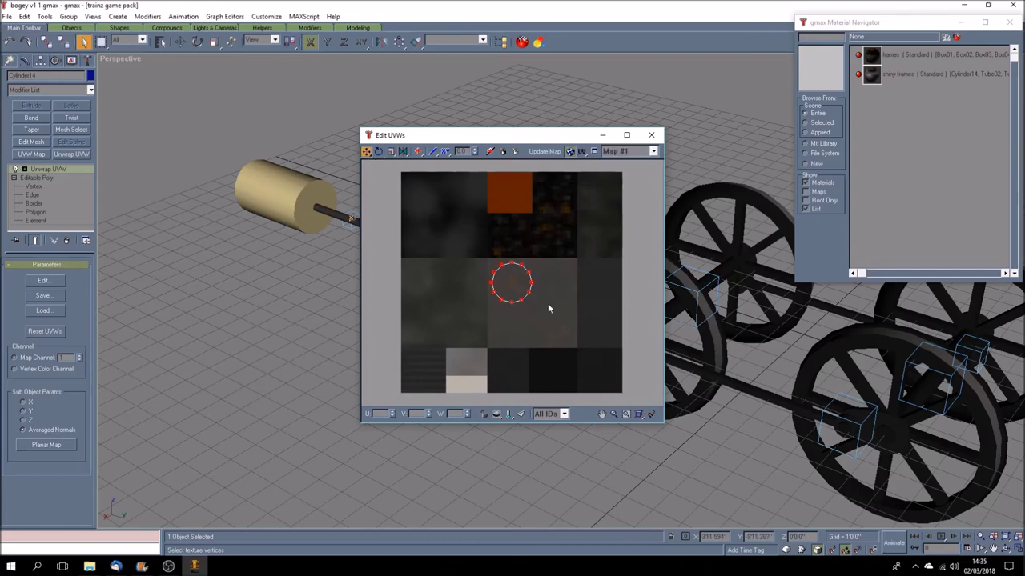
pyautogui.moveTo(512, 303); pyautogui.dragTo(548, 336)
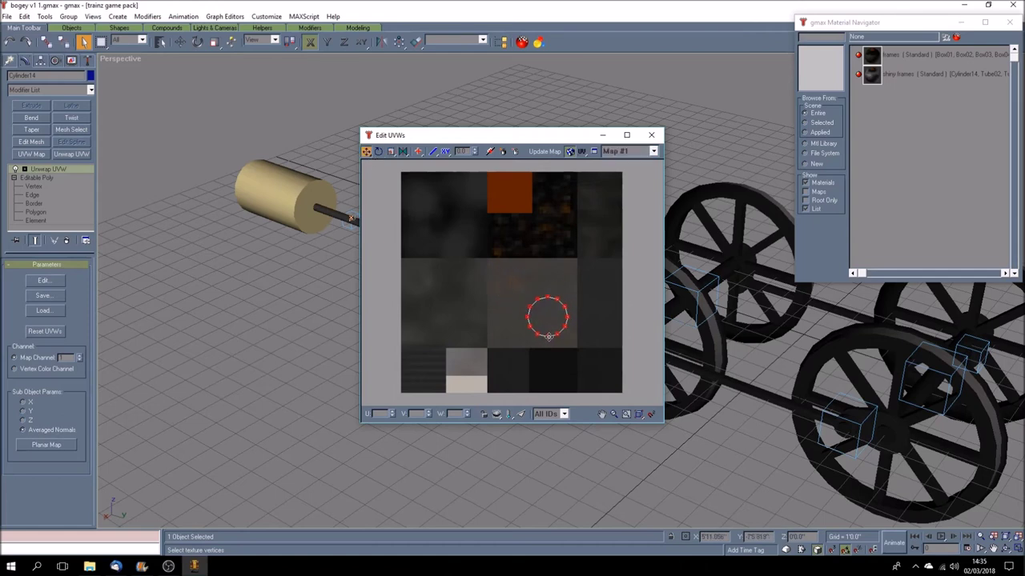
pyautogui.click(651, 134)
pyautogui.click(353, 251)
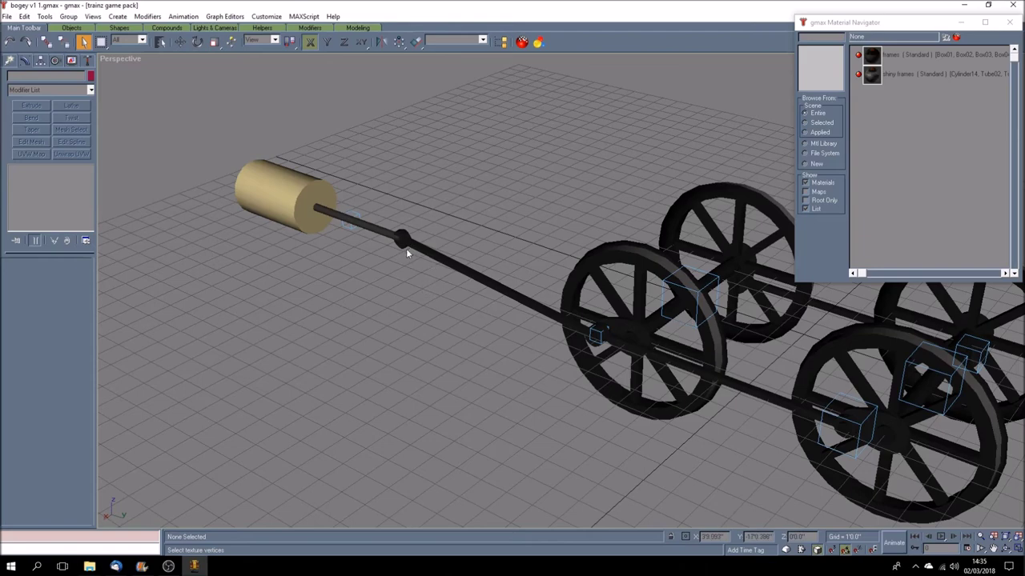
pyautogui.click(7, 16)
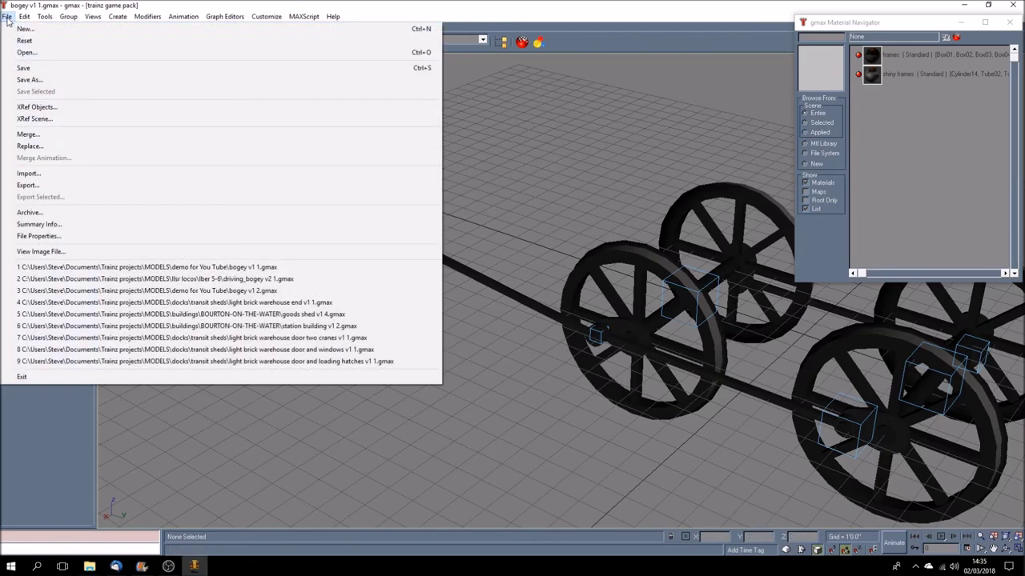
pyautogui.click(7, 17)
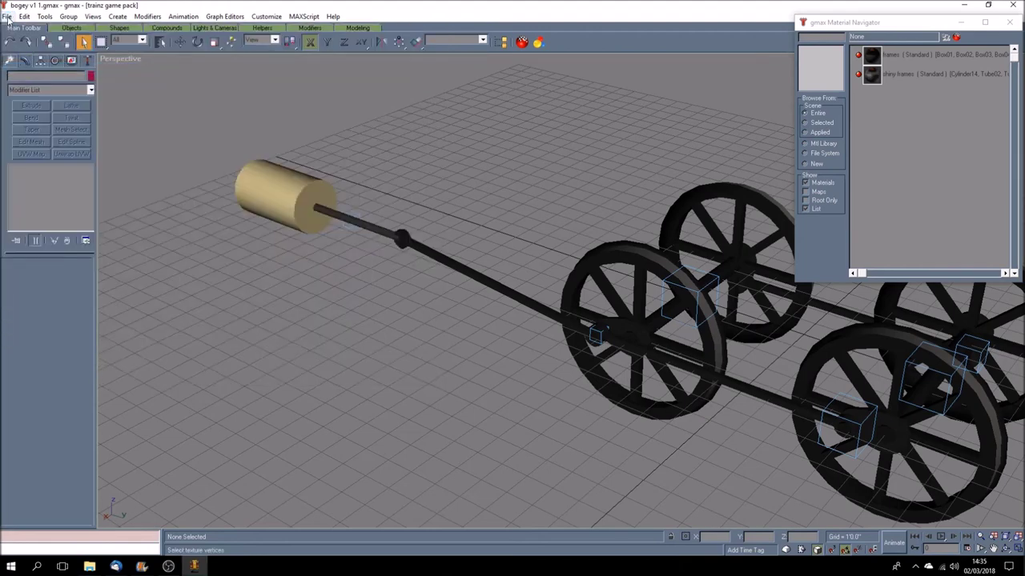